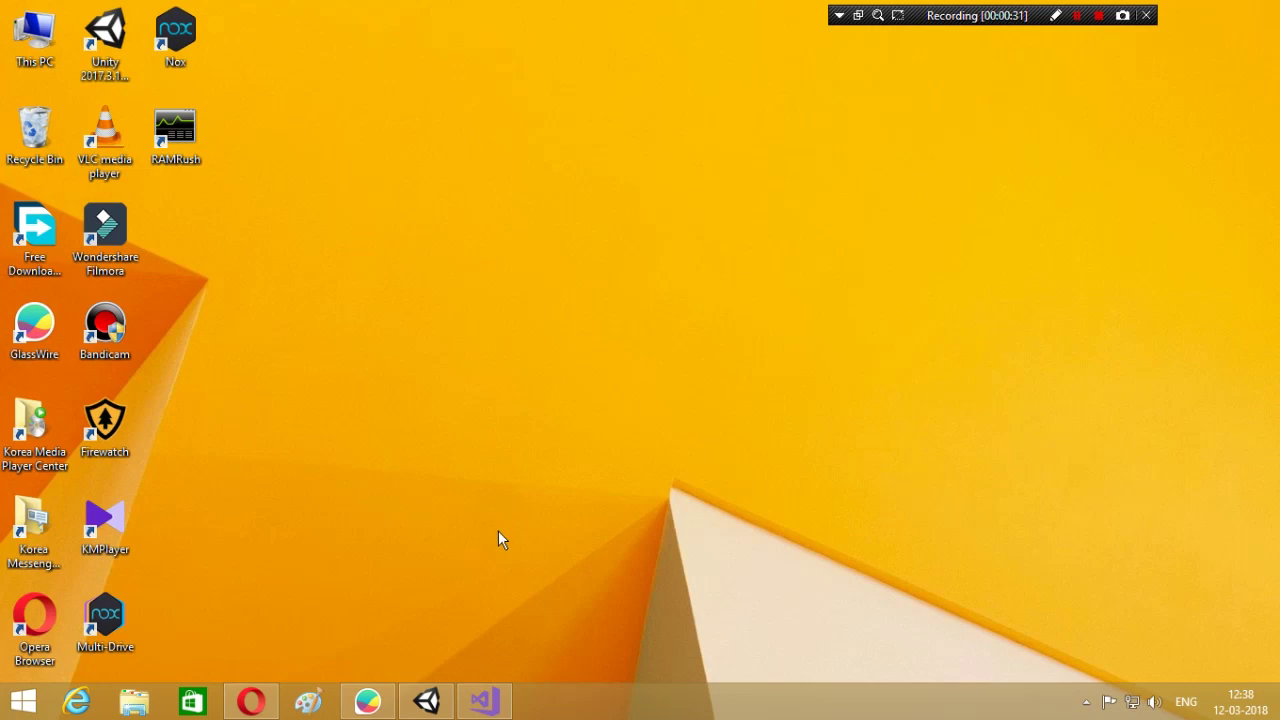
- Restore Unity, select the red Cube in the 'Copy of DL' scene and orbit the view around it
{"action": "left_click", "coordinate": [426, 701]}
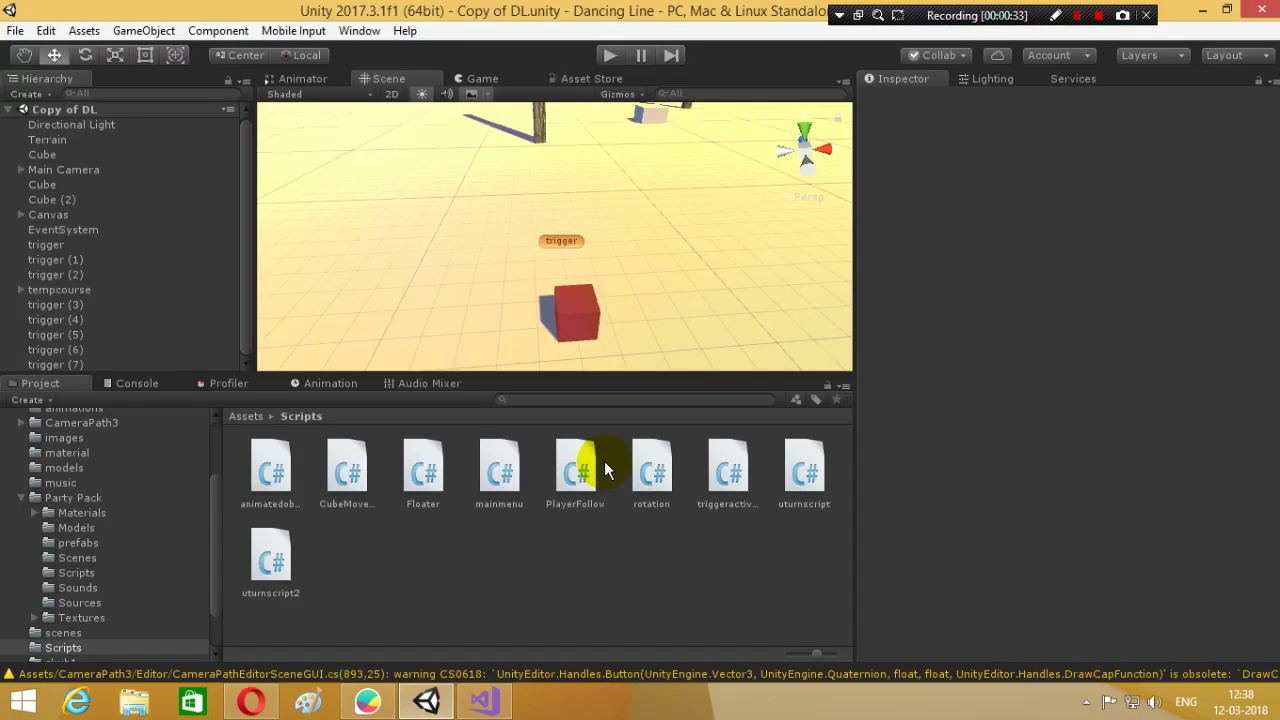
{"action": "left_click", "coordinate": [590, 328]}
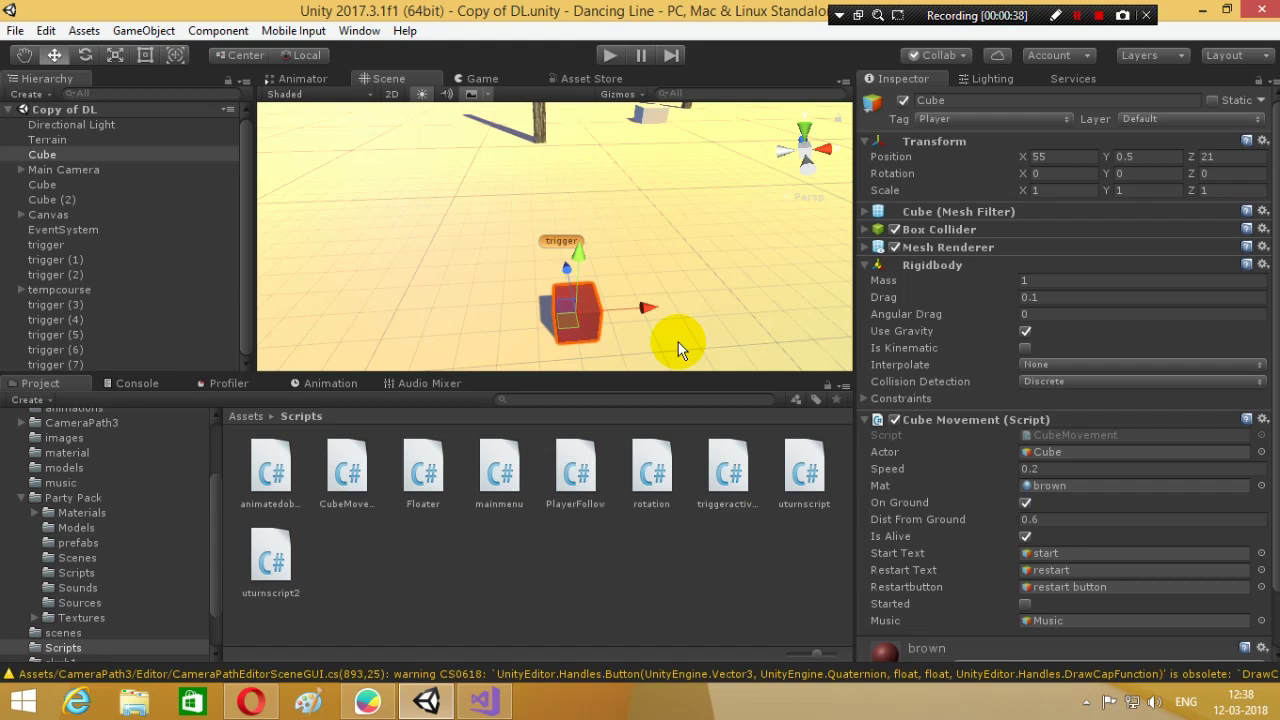
{"action": "left_click_drag", "start_coordinate": [678, 342], "coordinate": [632, 278], "text": "alt"}
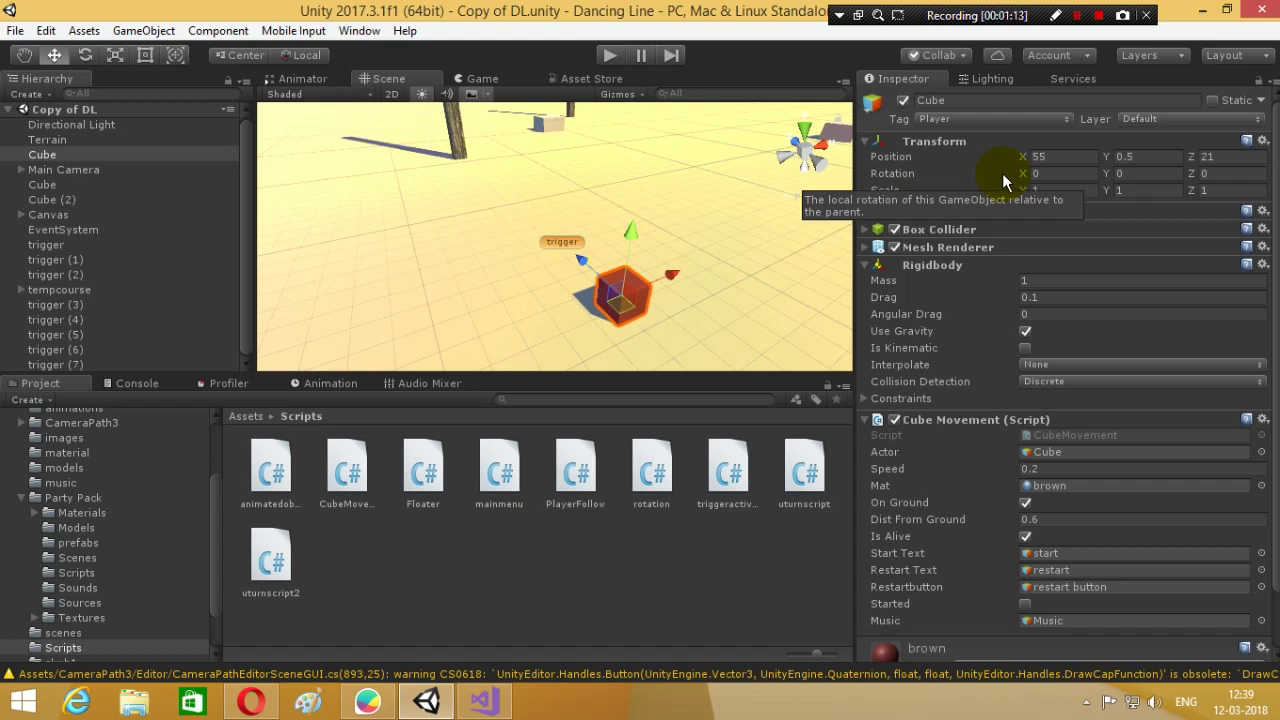
- Set the Cube's Transform Rotation Y to 90 in the Inspector
{"action": "left_click", "coordinate": [1132, 176]}
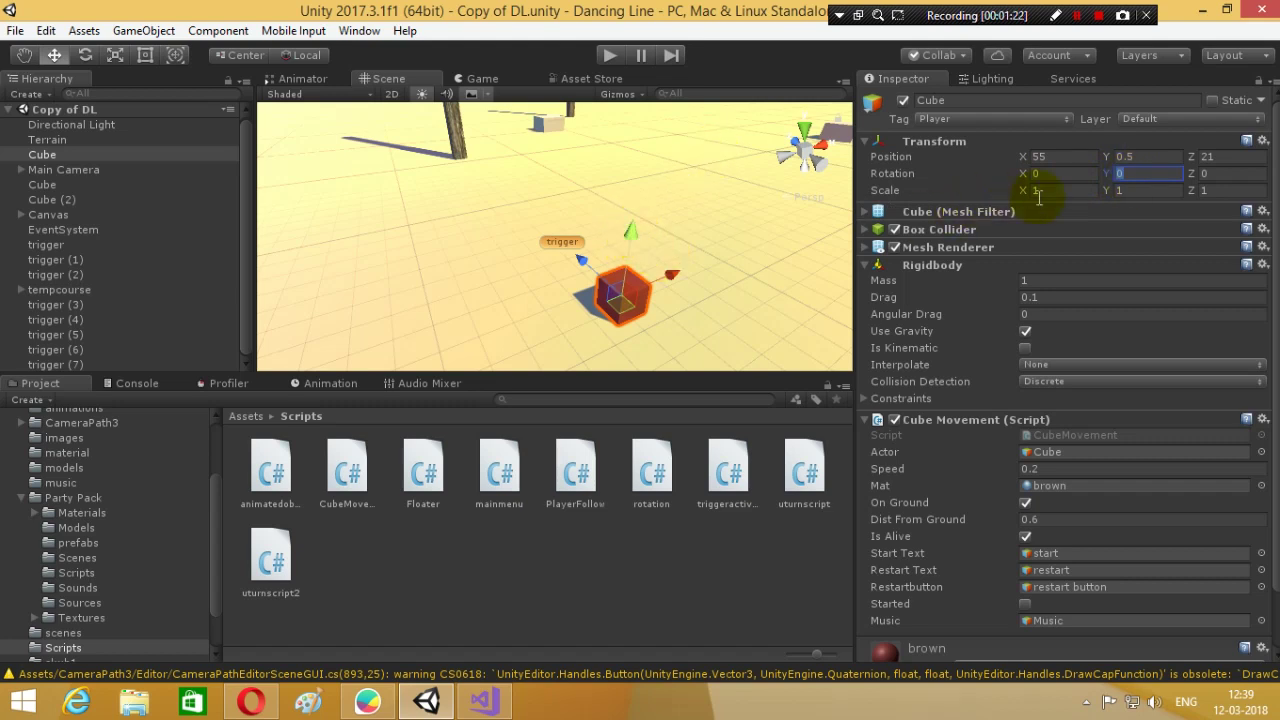
{"action": "type", "text": "90"}
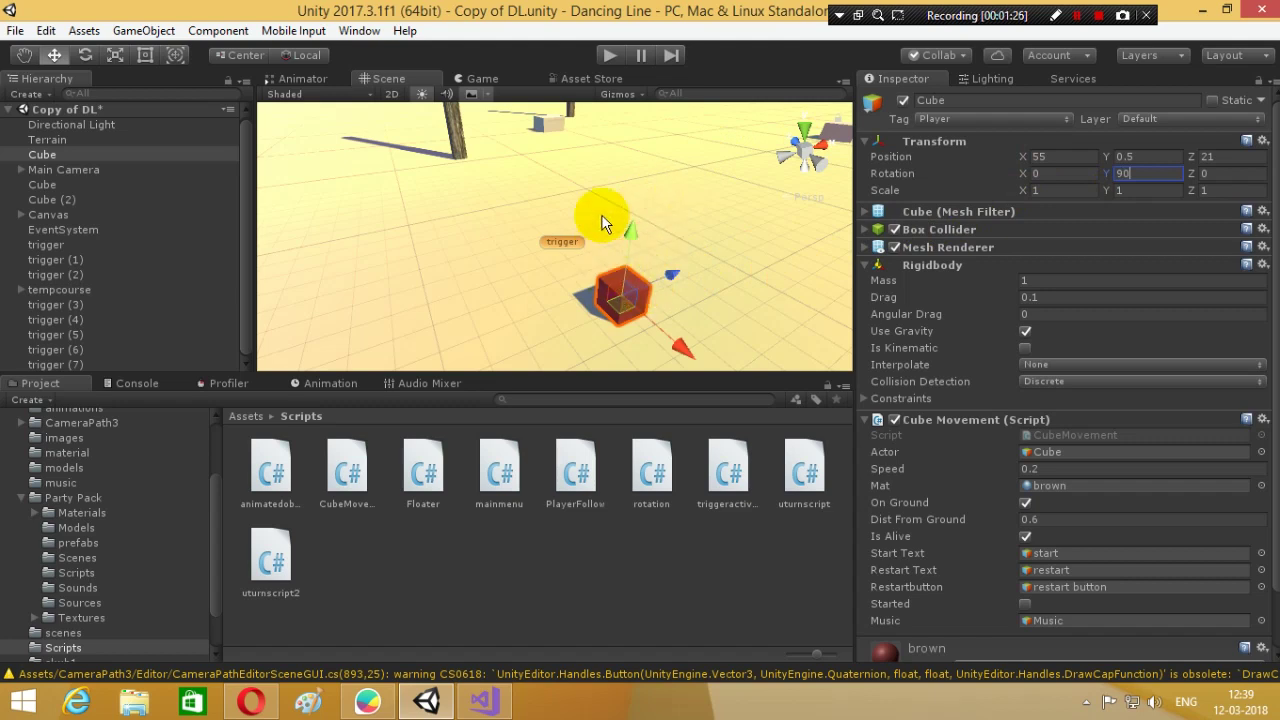
{"action": "left_click", "coordinate": [667, 274]}
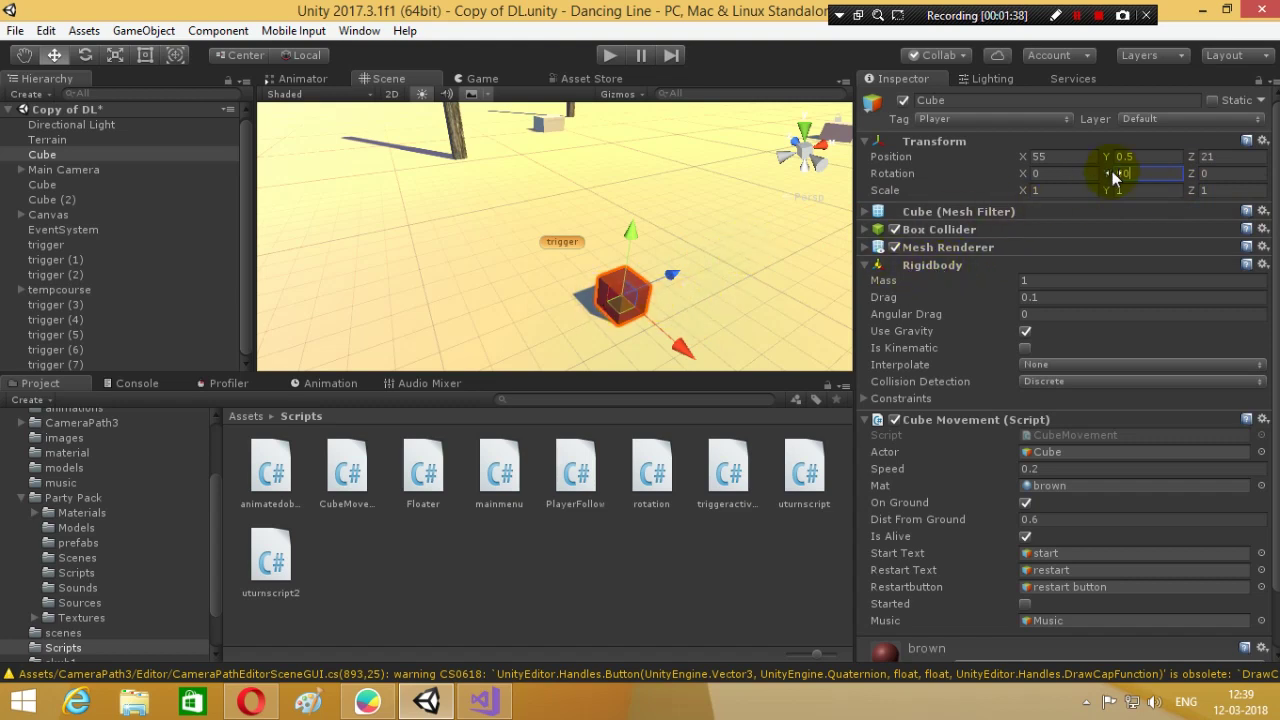
{"action": "type", "text": "90"}
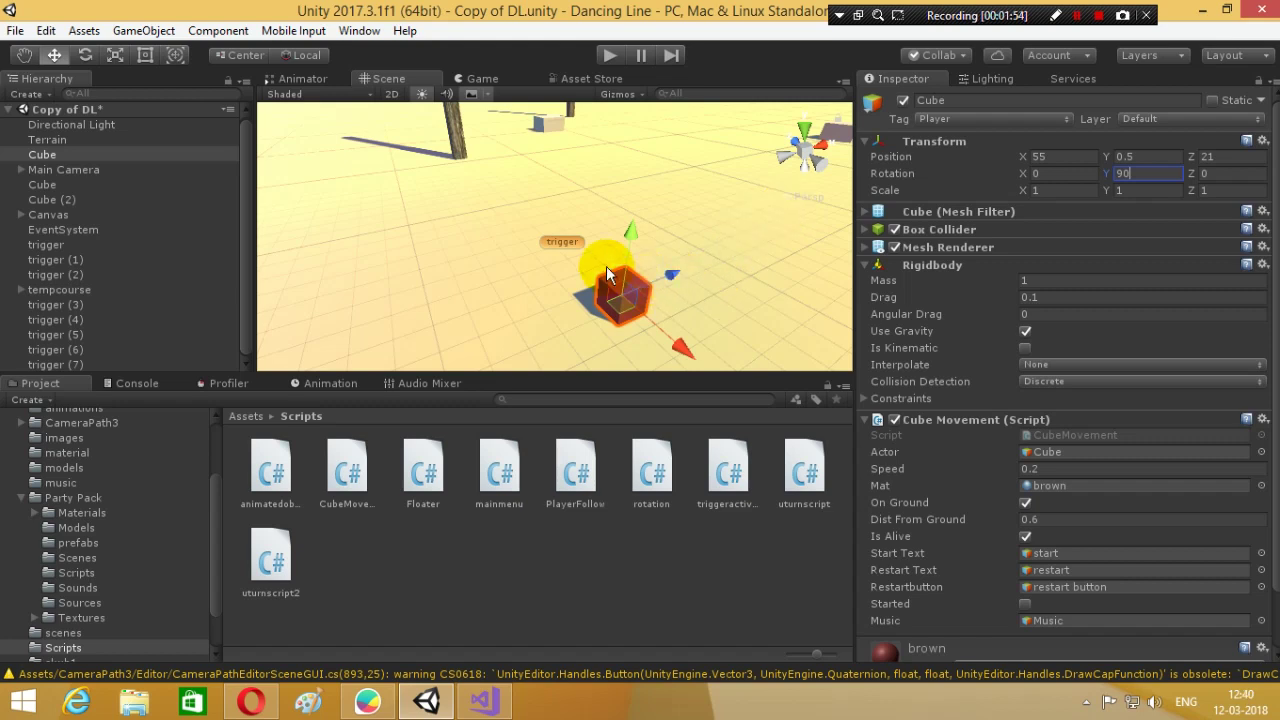
- Cycle the Cube's Y rotation through 0, 90, 180, 270 and back to 0, then deselect it
{"action": "key", "text": "BackSpace"}
{"action": "key", "text": "BackSpace"}
{"action": "type", "text": "0"}
{"action": "key", "text": "BackSpace"}
{"action": "type", "text": "90"}
{"action": "key", "text": "BackSpace"}
{"action": "key", "text": "BackSpace"}
{"action": "type", "text": "180"}
{"action": "key", "text": "BackSpace"}
{"action": "key", "text": "BackSpace"}
{"action": "key", "text": "BackSpace"}
{"action": "type", "text": "270"}
{"action": "key", "text": "BackSpace"}
{"action": "key", "text": "BackSpace"}
{"action": "key", "text": "BackSpace"}
{"action": "type", "text": "0"}
{"action": "left_click", "coordinate": [722, 434]}
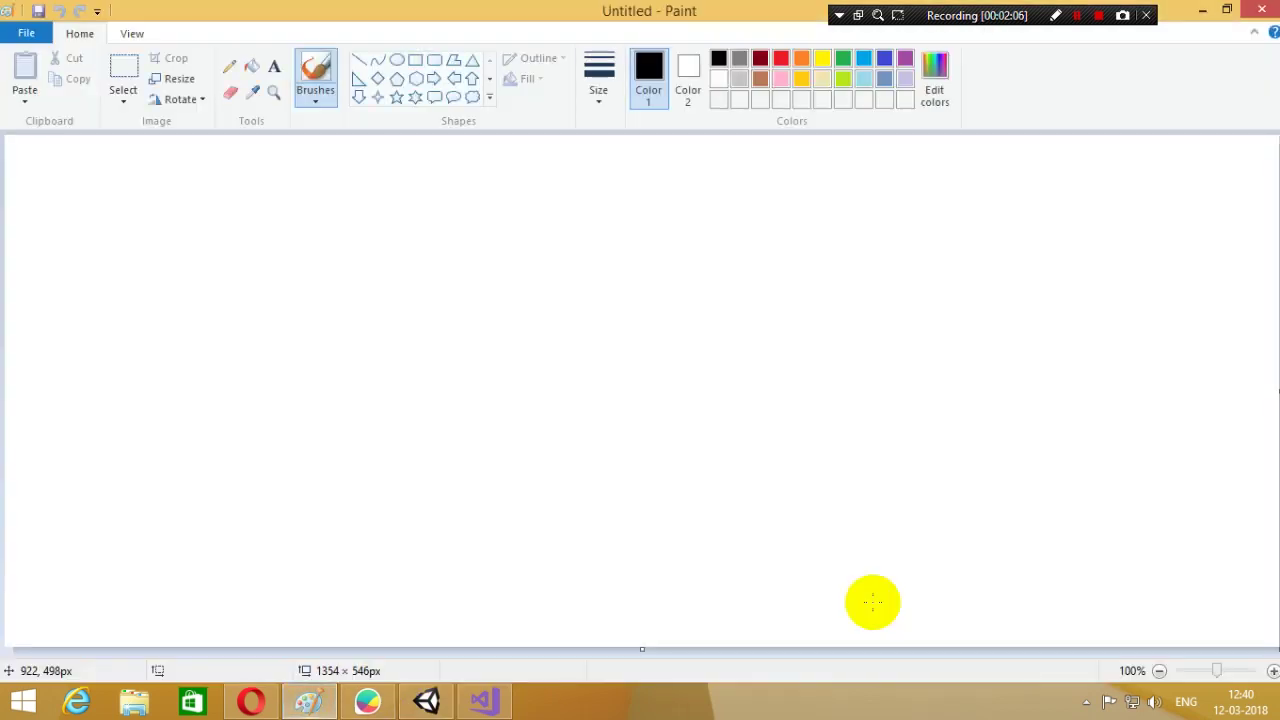
- Draw a vertical black line and a horizontal line crossing it with Paint's Line tool
{"action": "left_click", "coordinate": [359, 60]}
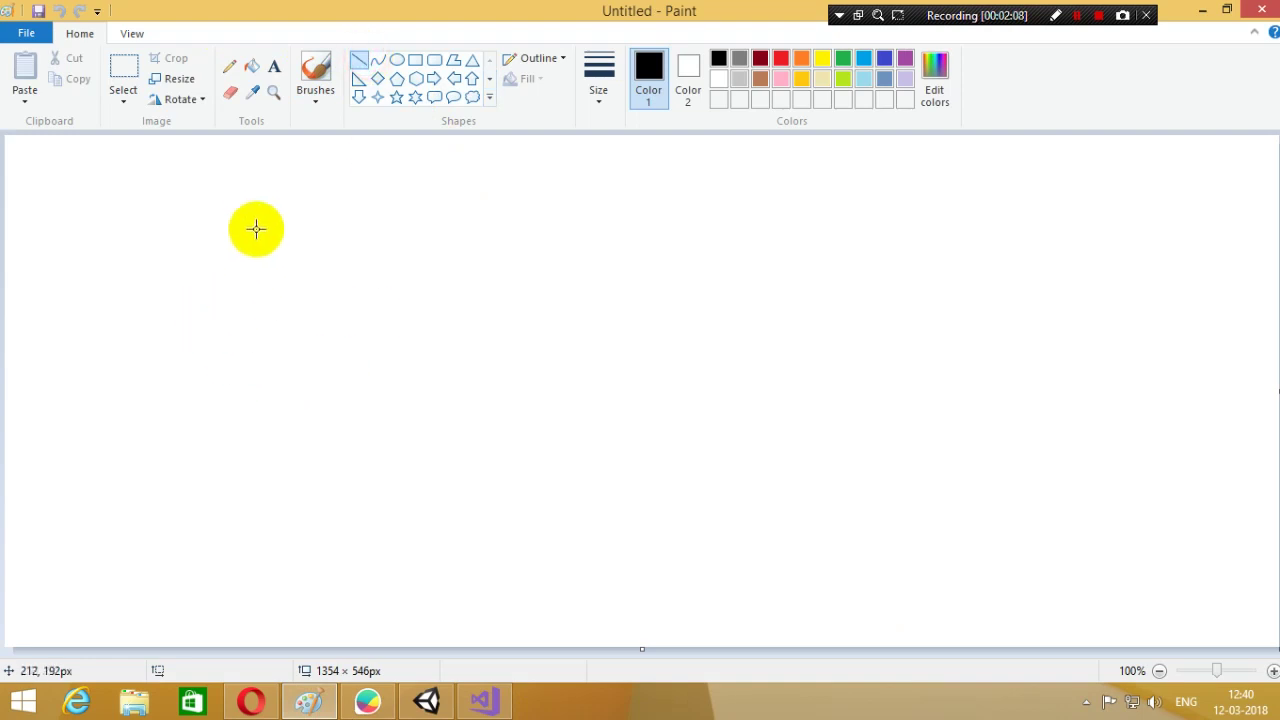
{"action": "left_click_drag", "start_coordinate": [256, 214], "coordinate": [258, 397]}
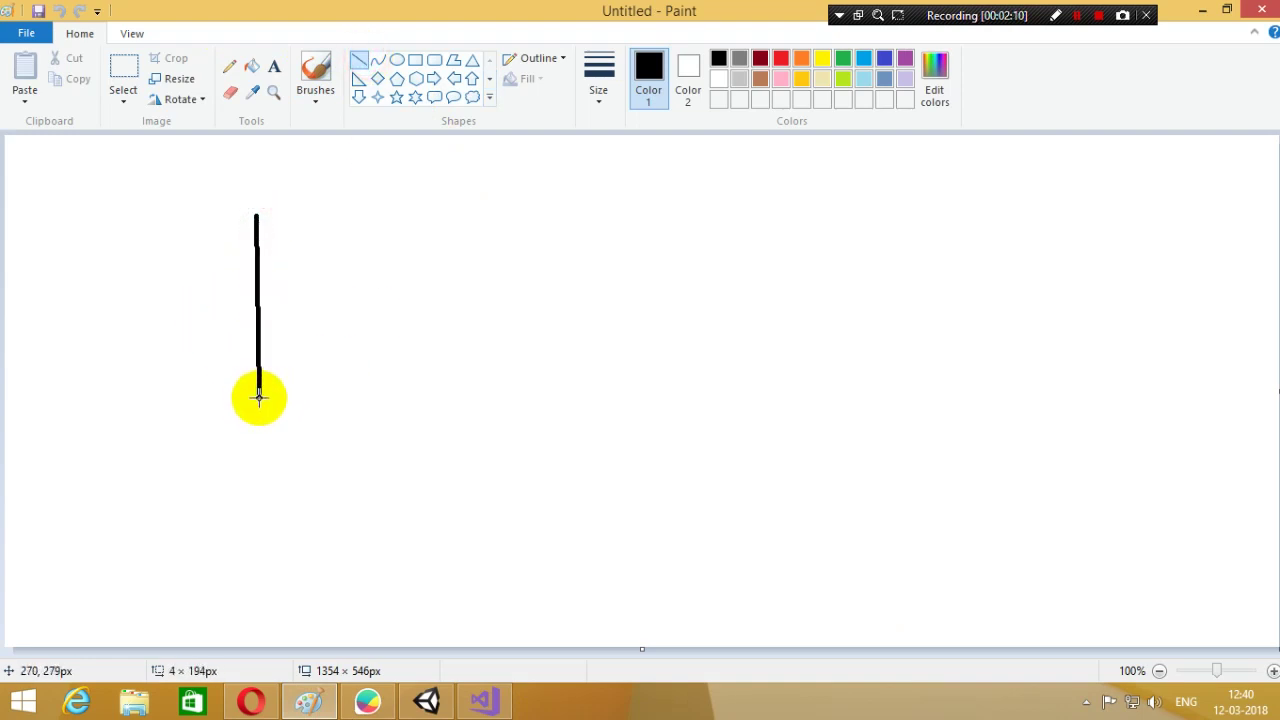
{"action": "left_click_drag", "start_coordinate": [157, 308], "coordinate": [358, 308]}
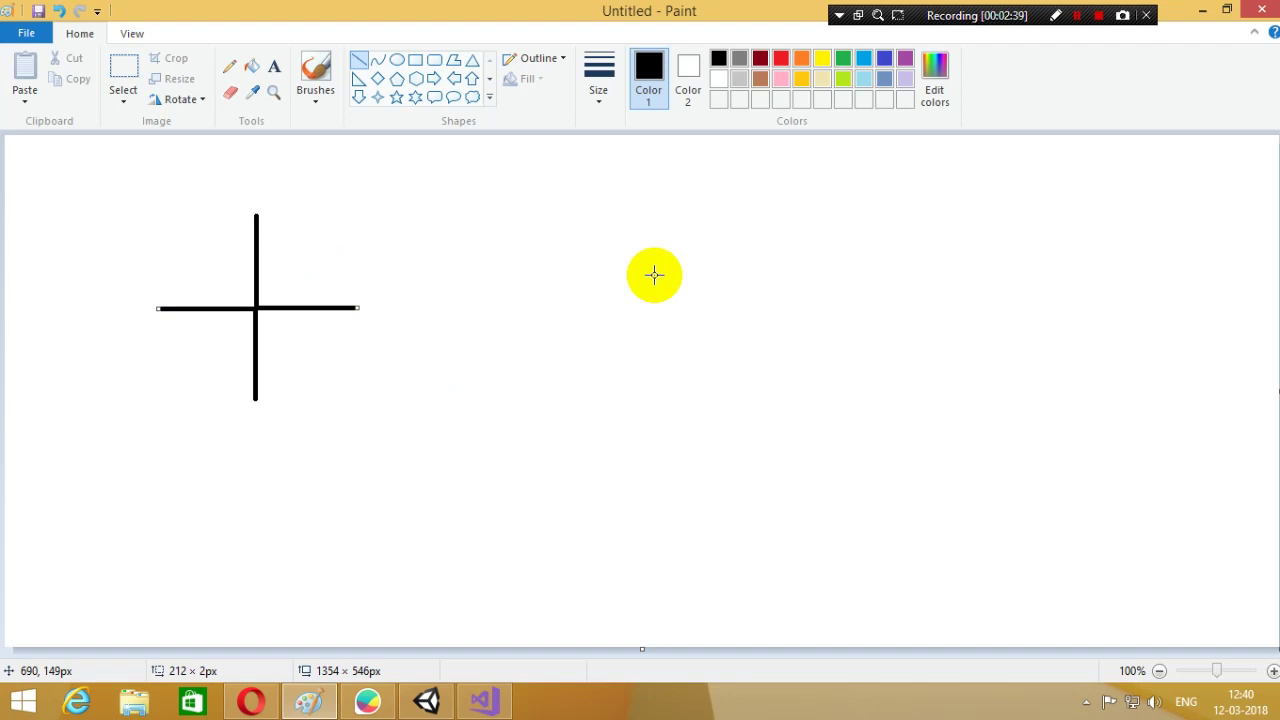
- Launch Notepad from the Run prompt, then minimise it to return to Paint
{"action": "key", "text": "super+r"}
{"action": "type", "text": "n"}
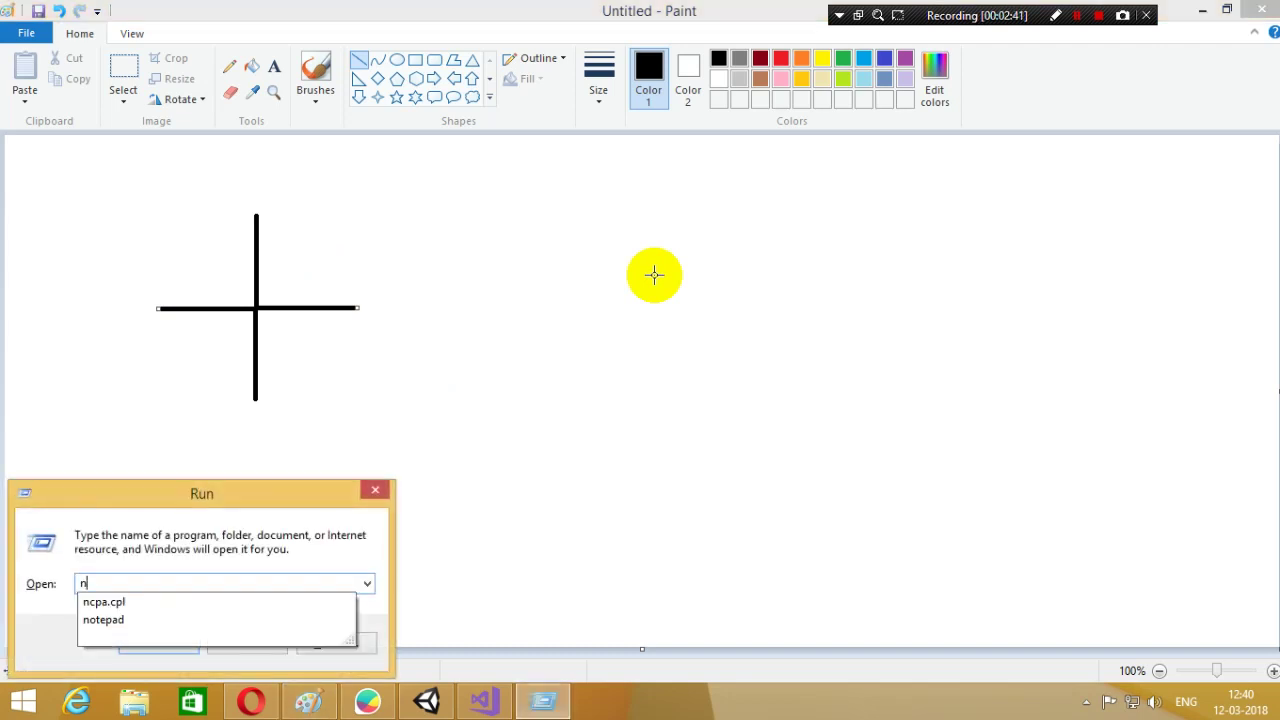
{"action": "type", "text": "otepad"}
{"action": "key", "text": "Return"}
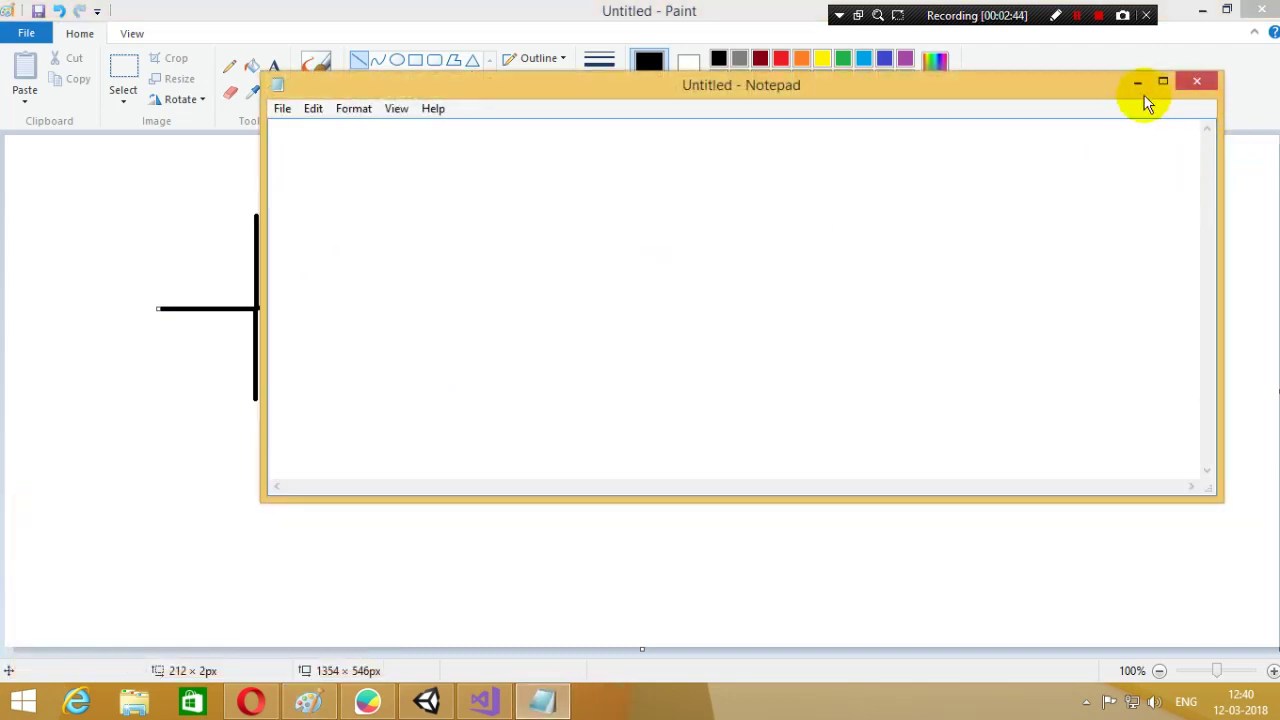
{"action": "left_click", "coordinate": [1138, 82]}
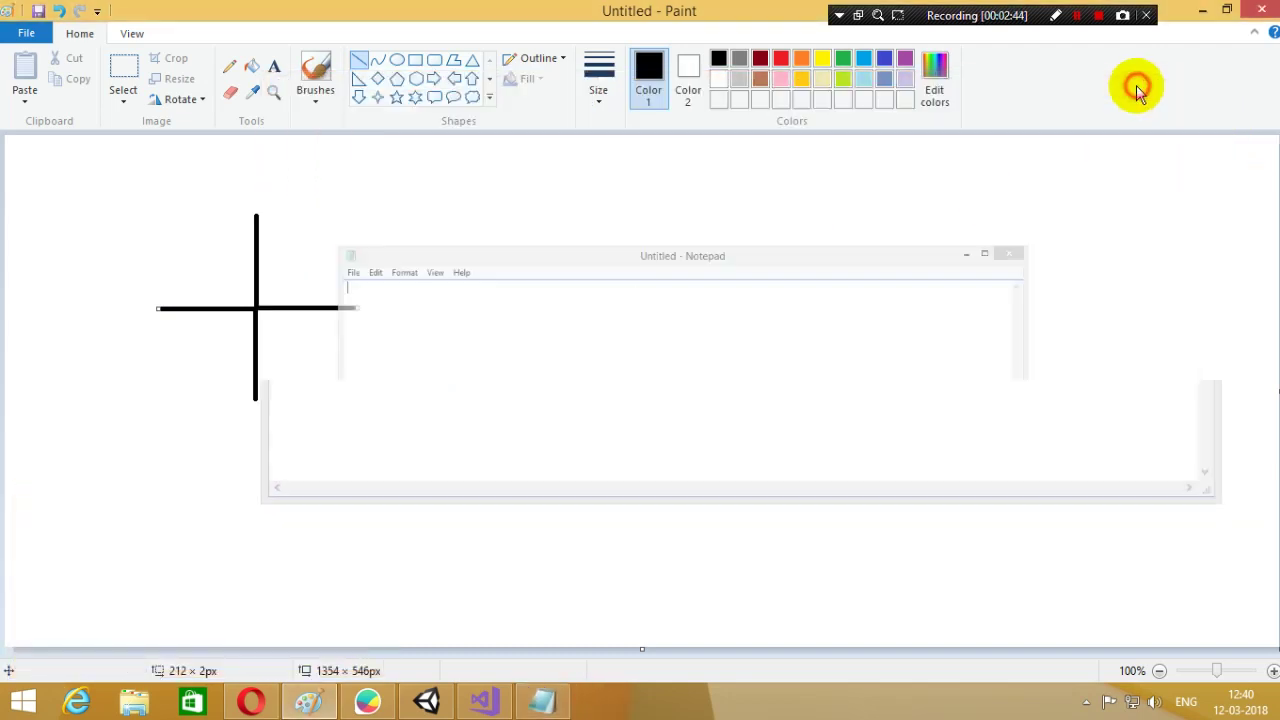
- Draw a top horizontal line across the vertical stroke's upper end
{"action": "left_click", "coordinate": [257, 215]}
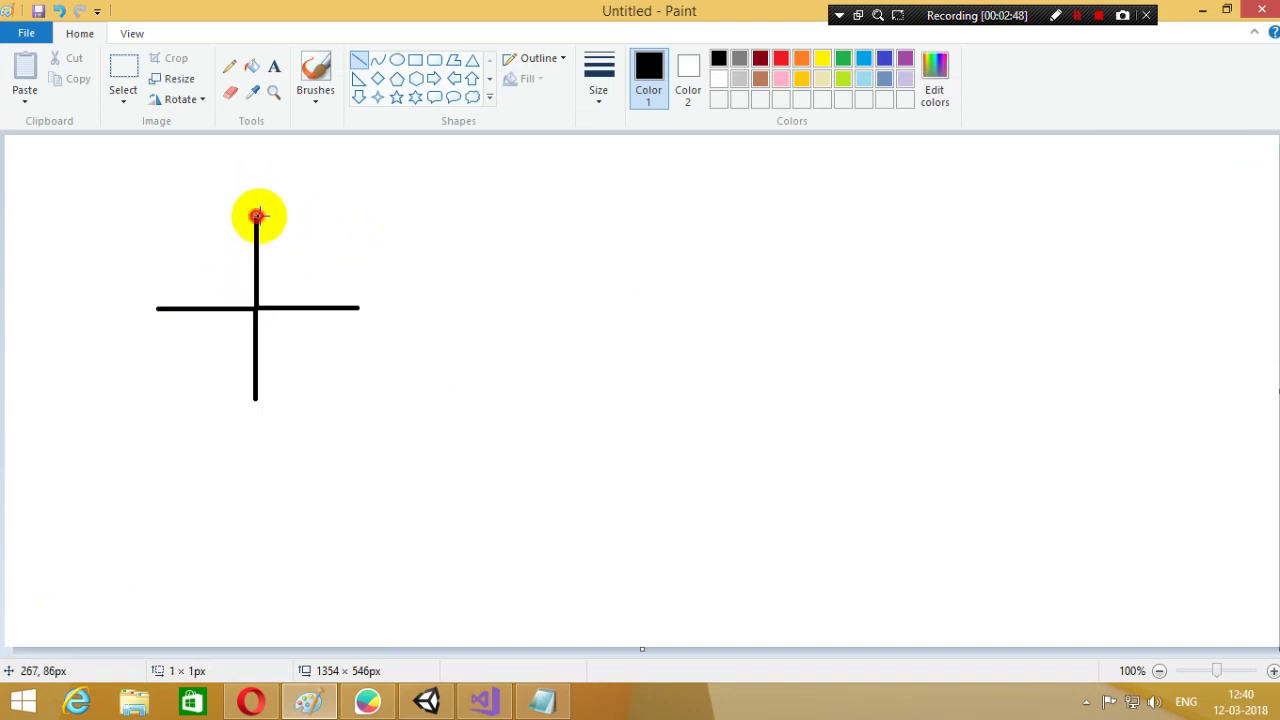
{"action": "left_click_drag", "start_coordinate": [257, 215], "coordinate": [350, 213]}
{"action": "left_click", "coordinate": [220, 226]}
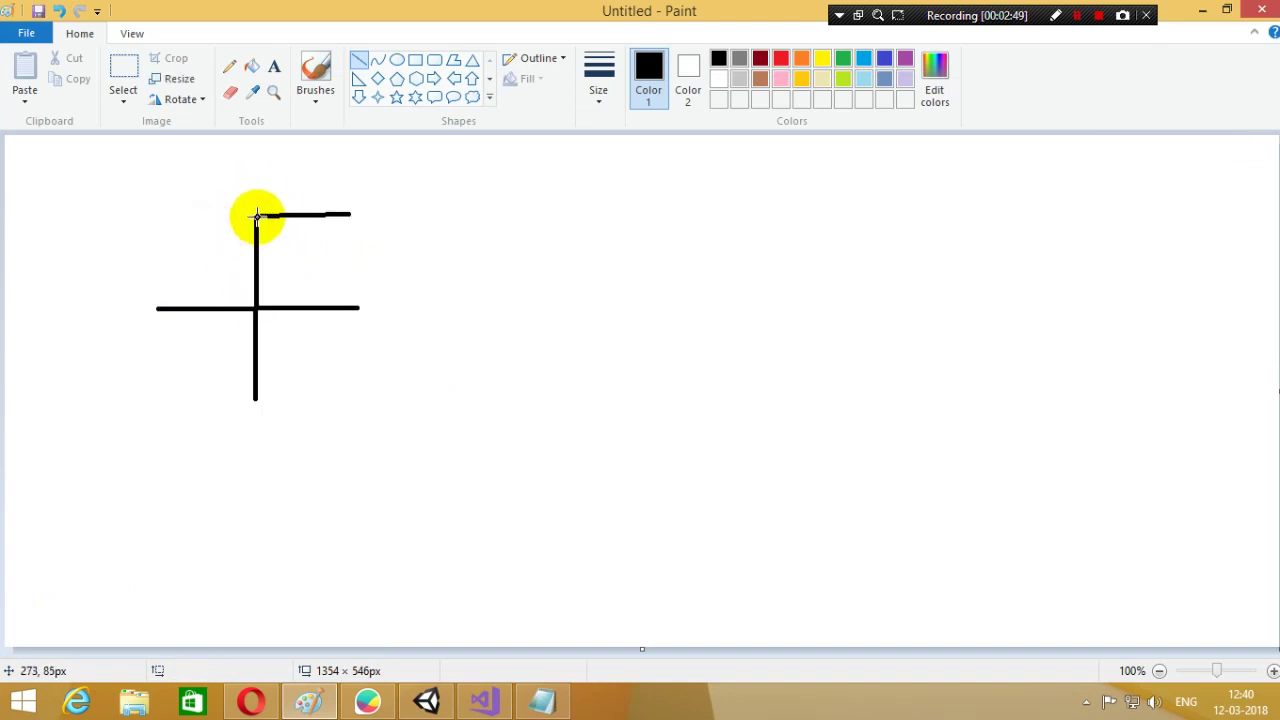
{"action": "left_click_drag", "start_coordinate": [257, 215], "coordinate": [180, 217]}
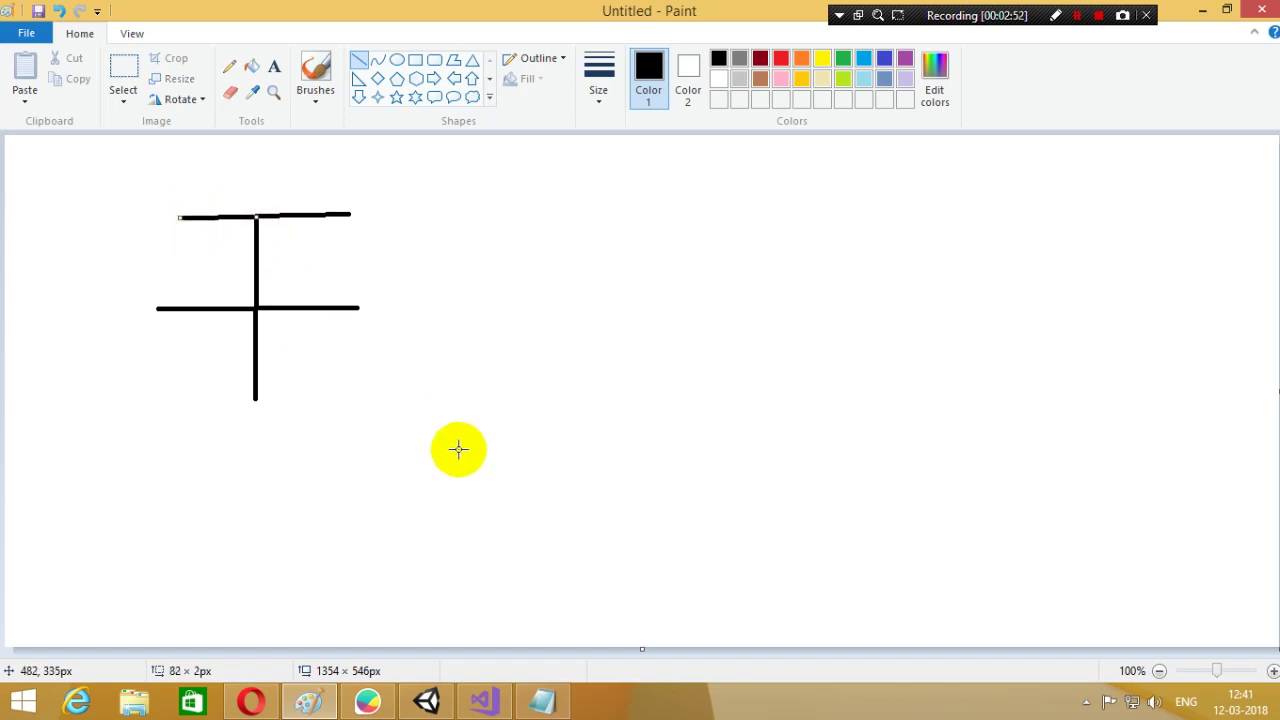
- Note the angle pairs 0-90 and 0-270 in Notepad
{"action": "left_click", "coordinate": [542, 700]}
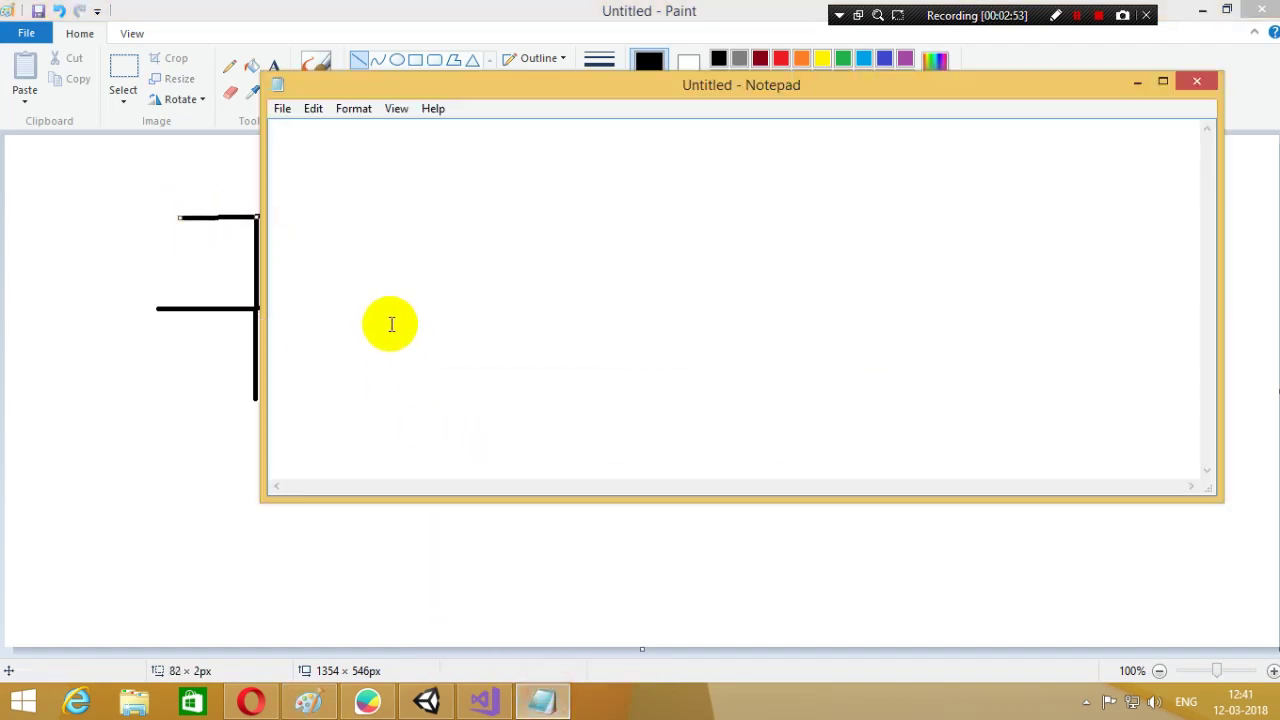
{"action": "type", "text": "0-9"}
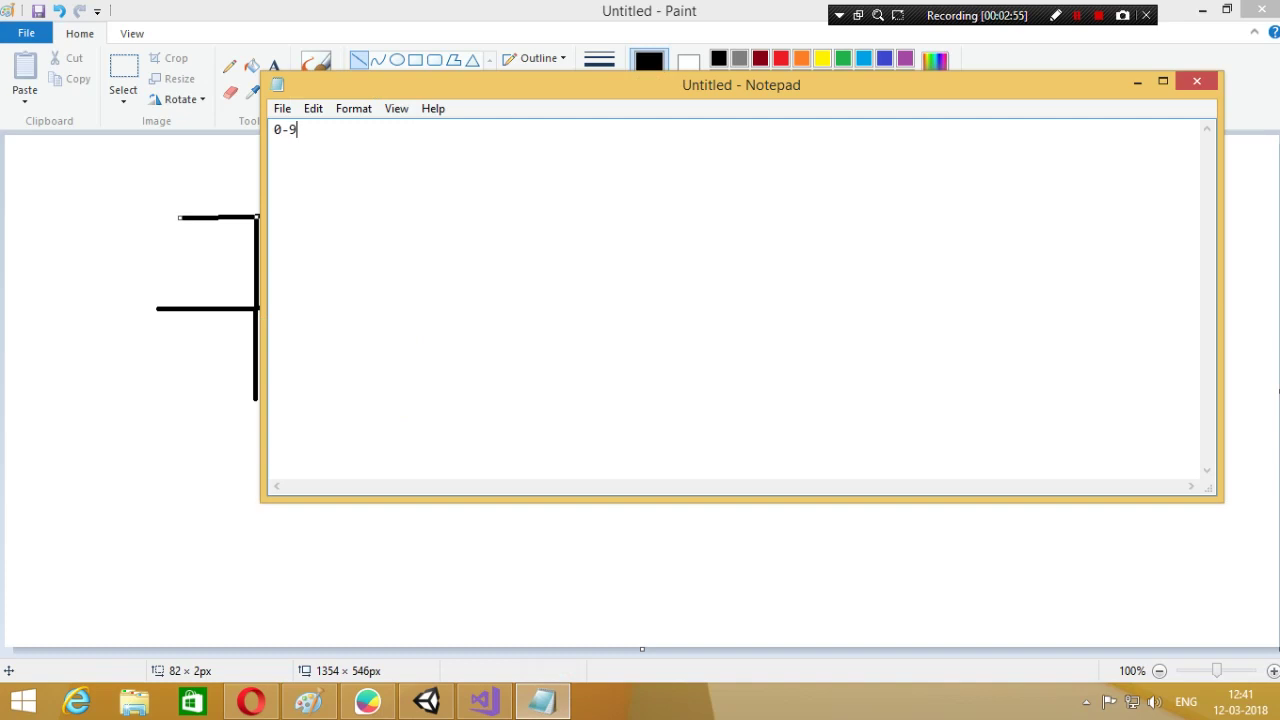
{"action": "type", "text": "0"}
{"action": "key", "text": "Return"}
{"action": "type", "text": "0-2"}
{"action": "type", "text": "70"}
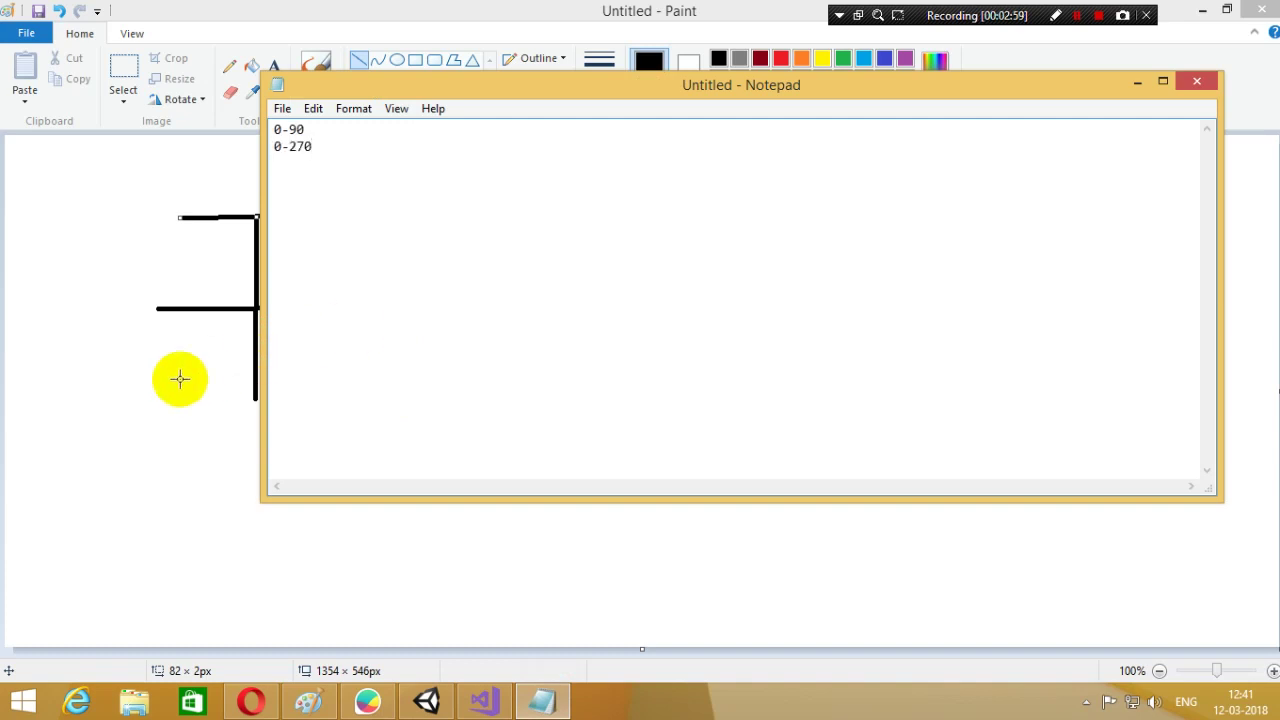
- Draw a right-hand vertical line through the middle line's right end
{"action": "left_click", "coordinate": [178, 375]}
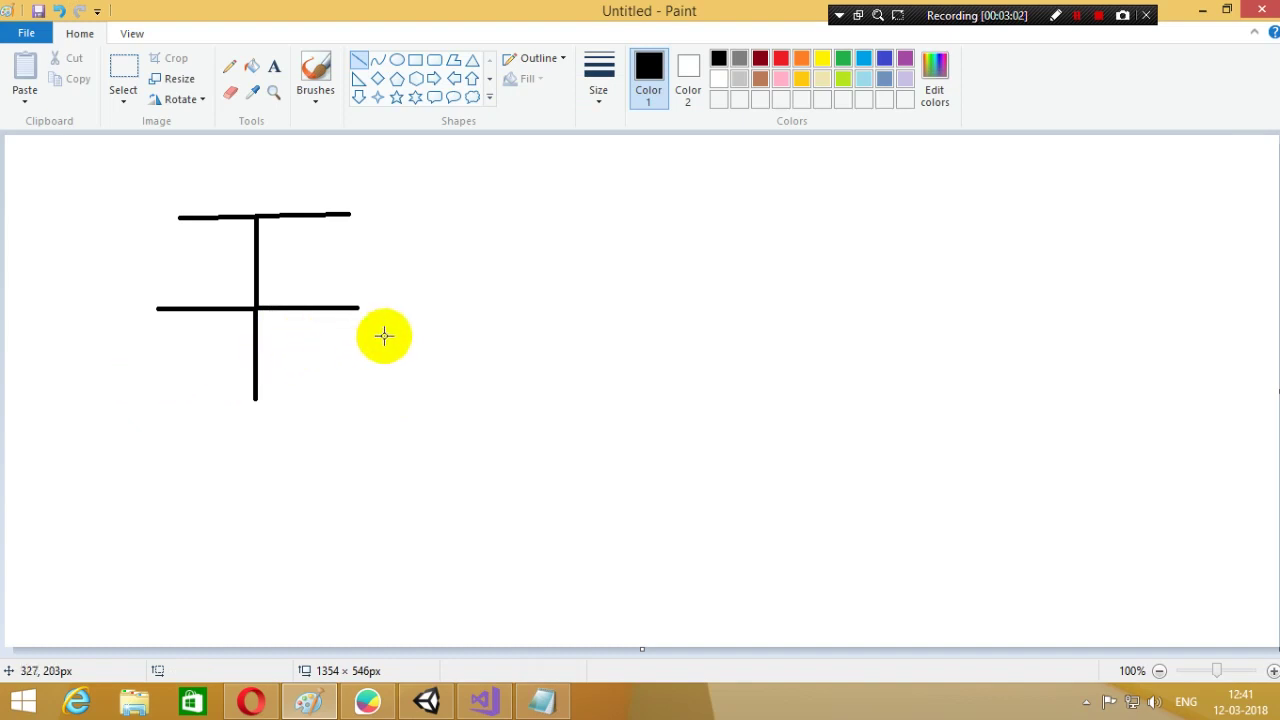
{"action": "left_click_drag", "start_coordinate": [360, 308], "coordinate": [360, 245]}
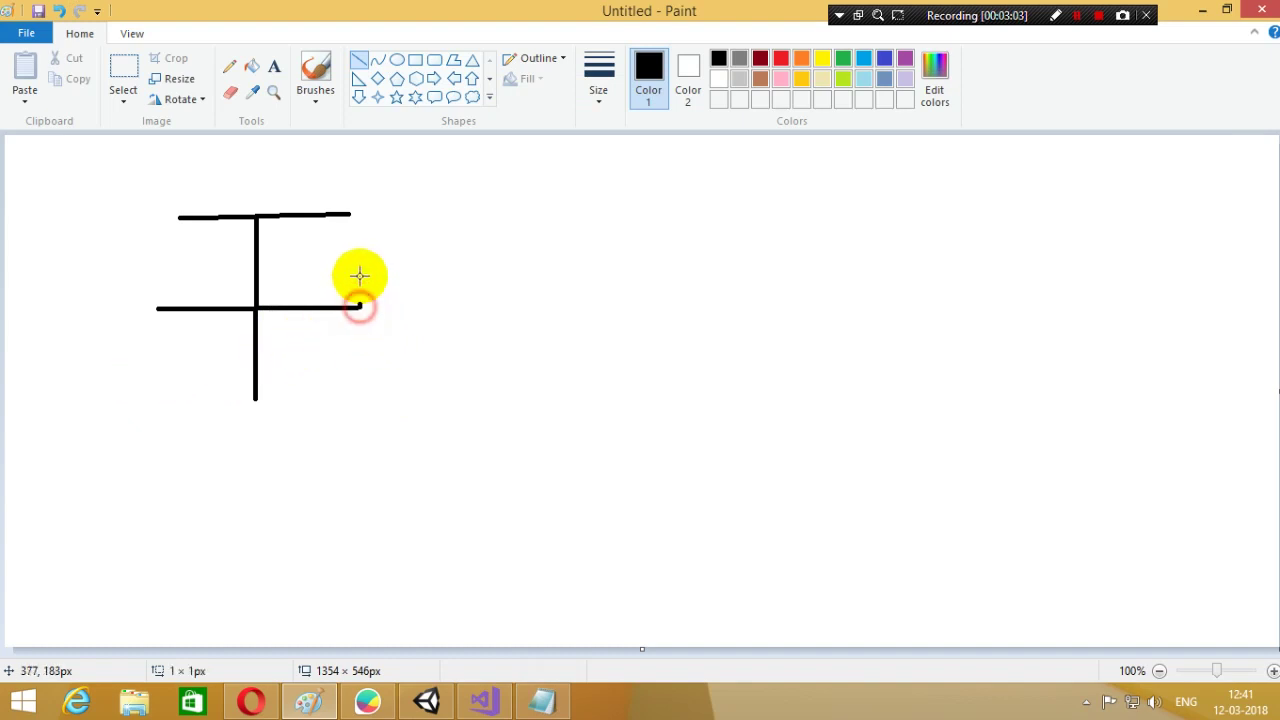
{"action": "left_click", "coordinate": [378, 358]}
{"action": "left_click_drag", "start_coordinate": [360, 308], "coordinate": [361, 376]}
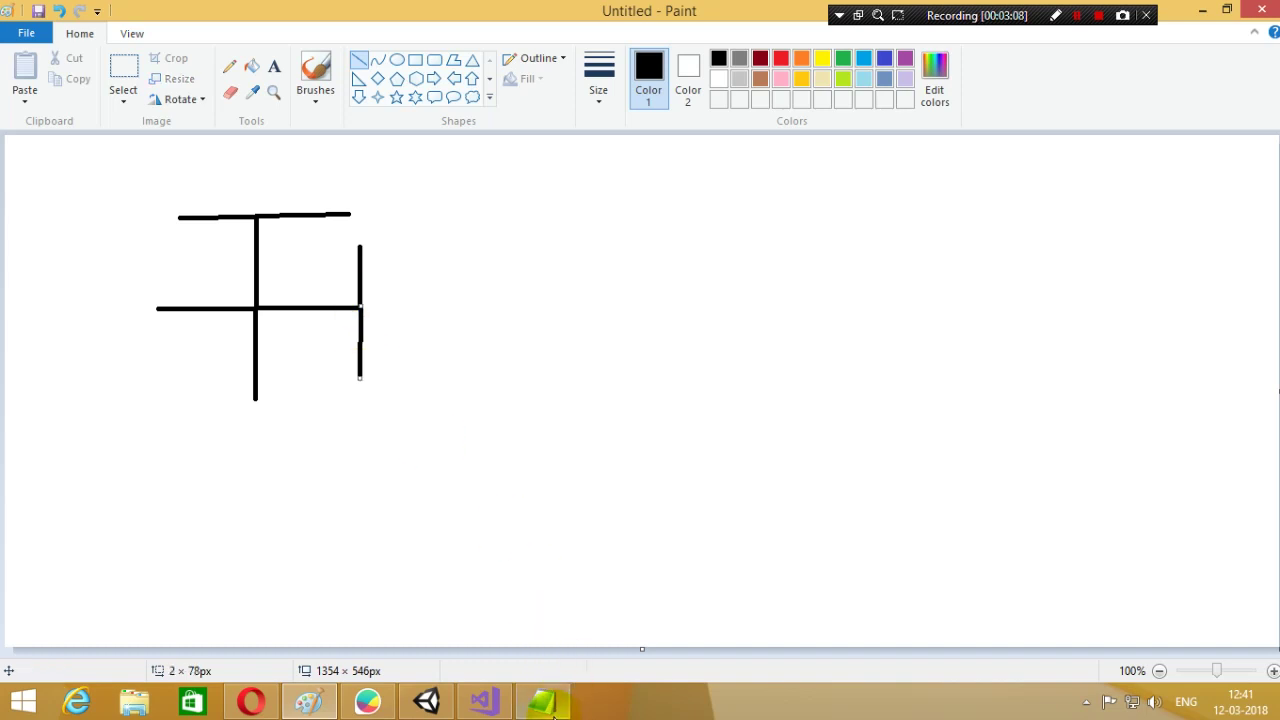
- Add the angle pairs 90-0 and 90-180 to the notes
{"action": "left_click", "coordinate": [542, 701]}
{"action": "key", "text": "Return"}
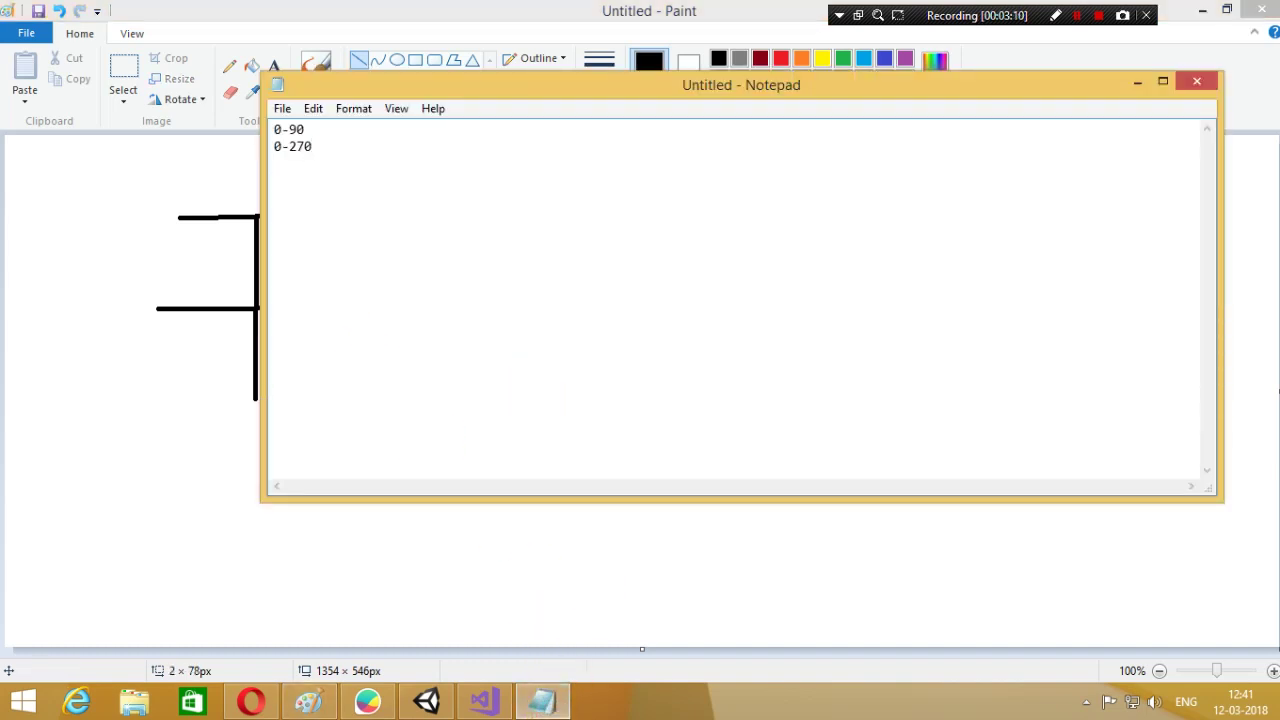
{"action": "type", "text": "90-0"}
{"action": "key", "text": "Return"}
{"action": "type", "text": "90"}
{"action": "type", "text": "-180"}
- Draw a bottom horizontal line meeting the vertical stroke and extending left
{"action": "left_click", "coordinate": [189, 297]}
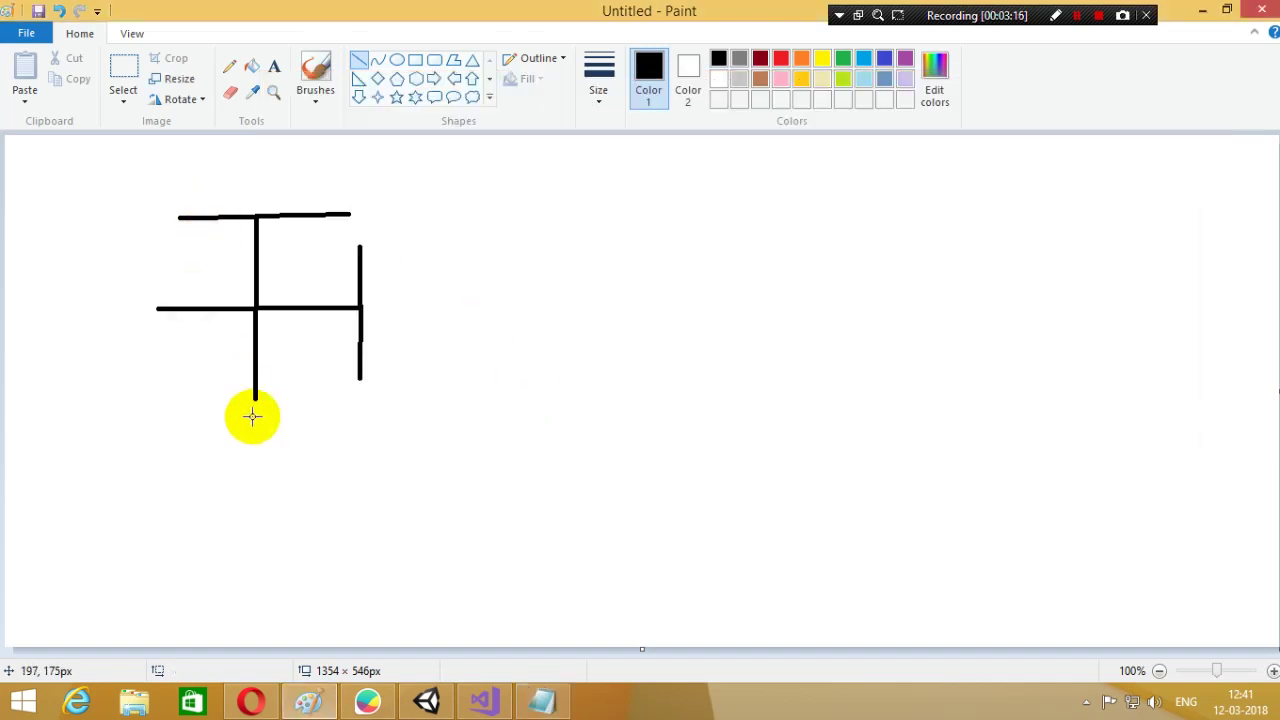
{"action": "left_click_drag", "start_coordinate": [344, 401], "coordinate": [254, 400]}
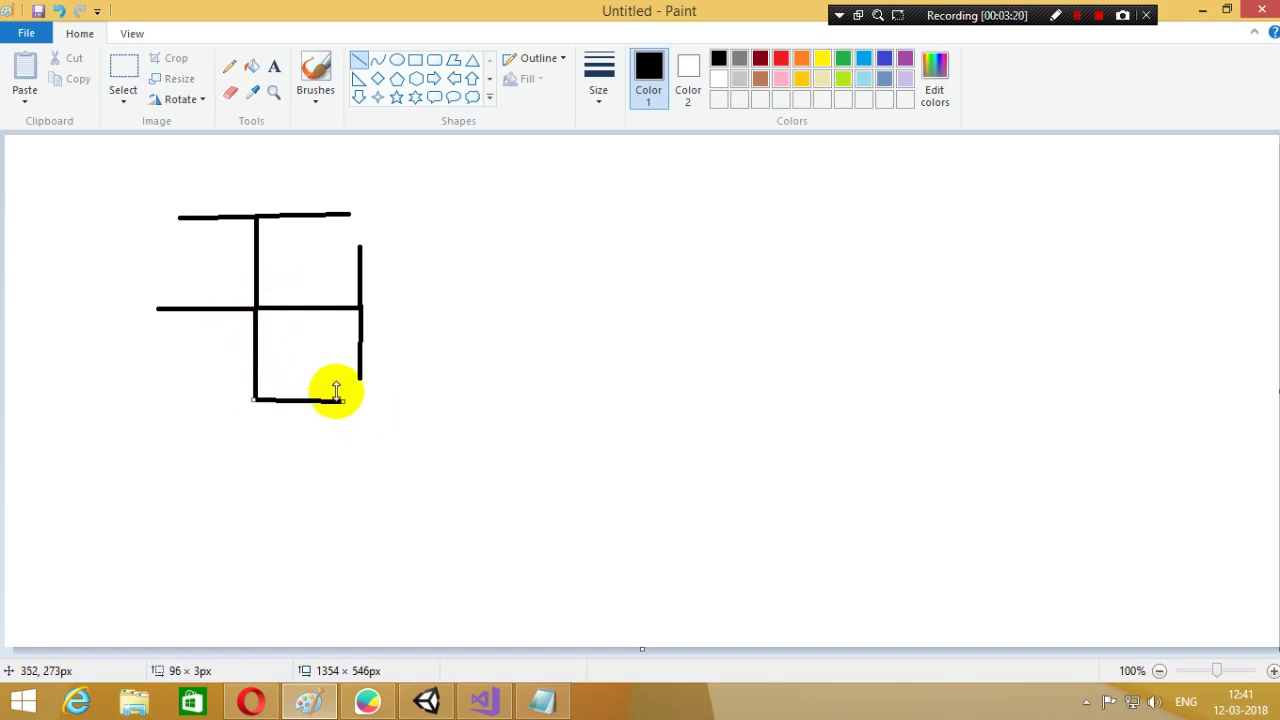
{"action": "left_click", "coordinate": [200, 414]}
{"action": "left_click_drag", "start_coordinate": [256, 401], "coordinate": [180, 399]}
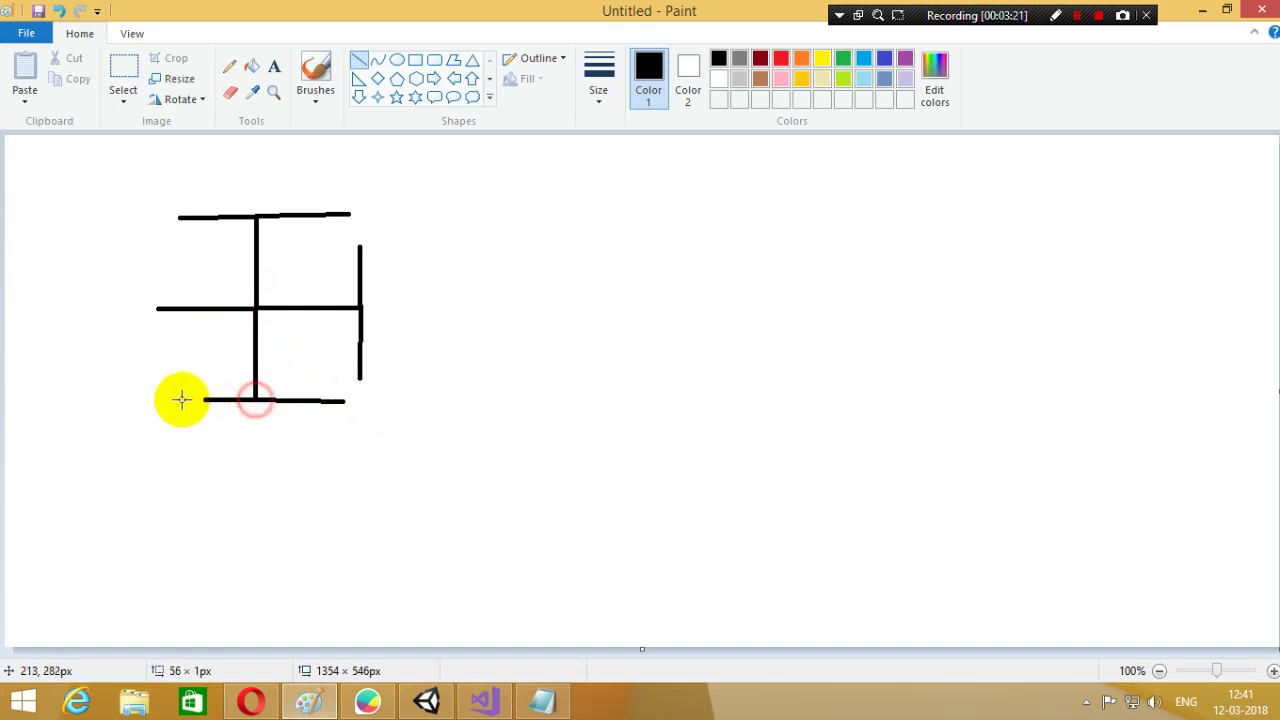
- Add the angle pairs 180-90 and 180-270 to the notes
{"action": "left_click", "coordinate": [541, 701]}
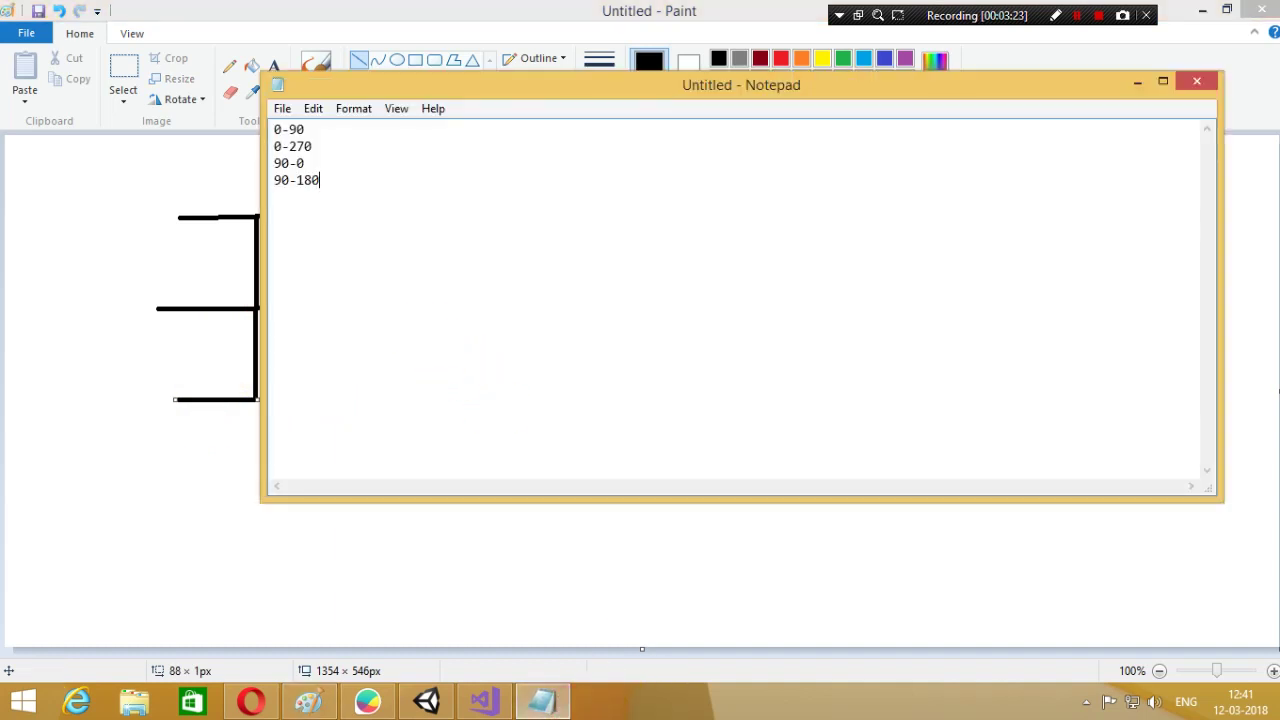
{"action": "type", "text": "180-90"}
{"action": "key", "text": "Return"}
{"action": "type", "text": "180-"}
{"action": "type", "text": "270"}
- Draw vertical lines up and down from the middle line's left end
{"action": "left_click", "coordinate": [114, 557]}
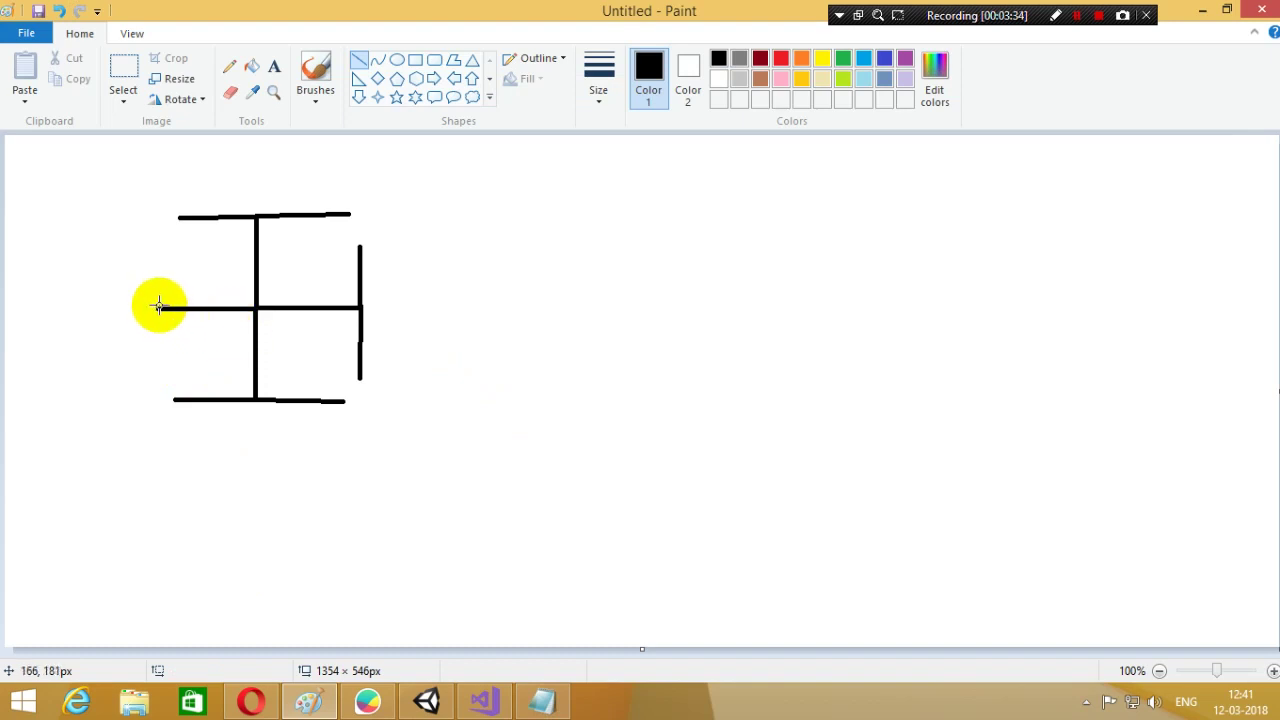
{"action": "left_click_drag", "start_coordinate": [156, 307], "coordinate": [156, 223]}
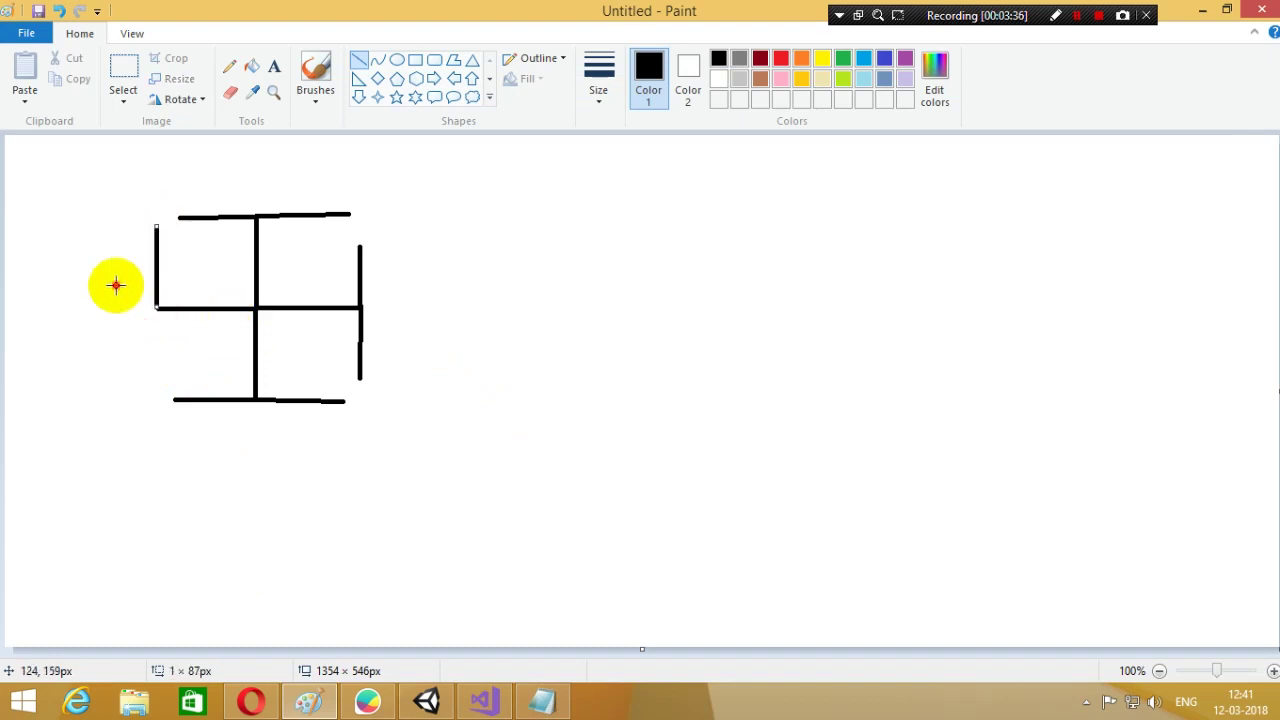
{"action": "left_click", "coordinate": [116, 285]}
{"action": "left_click_drag", "start_coordinate": [157, 303], "coordinate": [157, 380]}
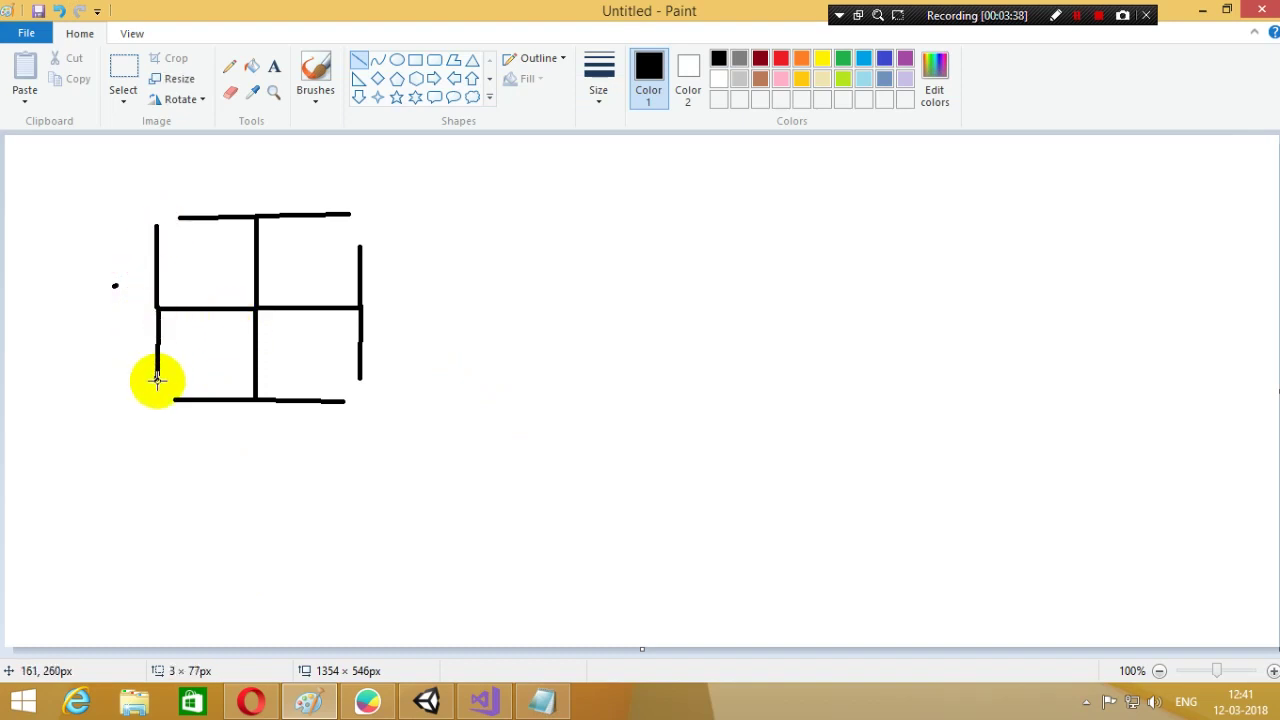
{"action": "left_click", "coordinate": [543, 702]}
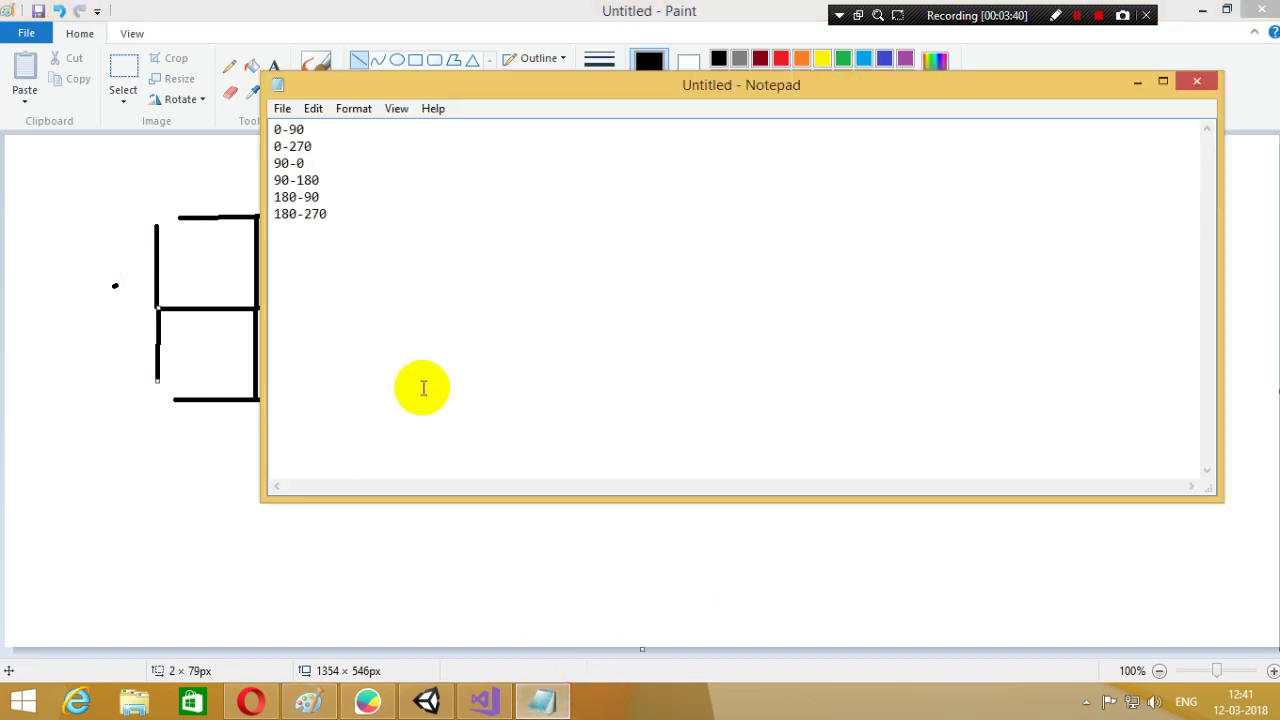
- Type 270-0, 270-180 and a control-types list of 0-90, 90-180, 180-270, 270-0
{"action": "key", "text": "Return"}
{"action": "type", "text": "-0"}
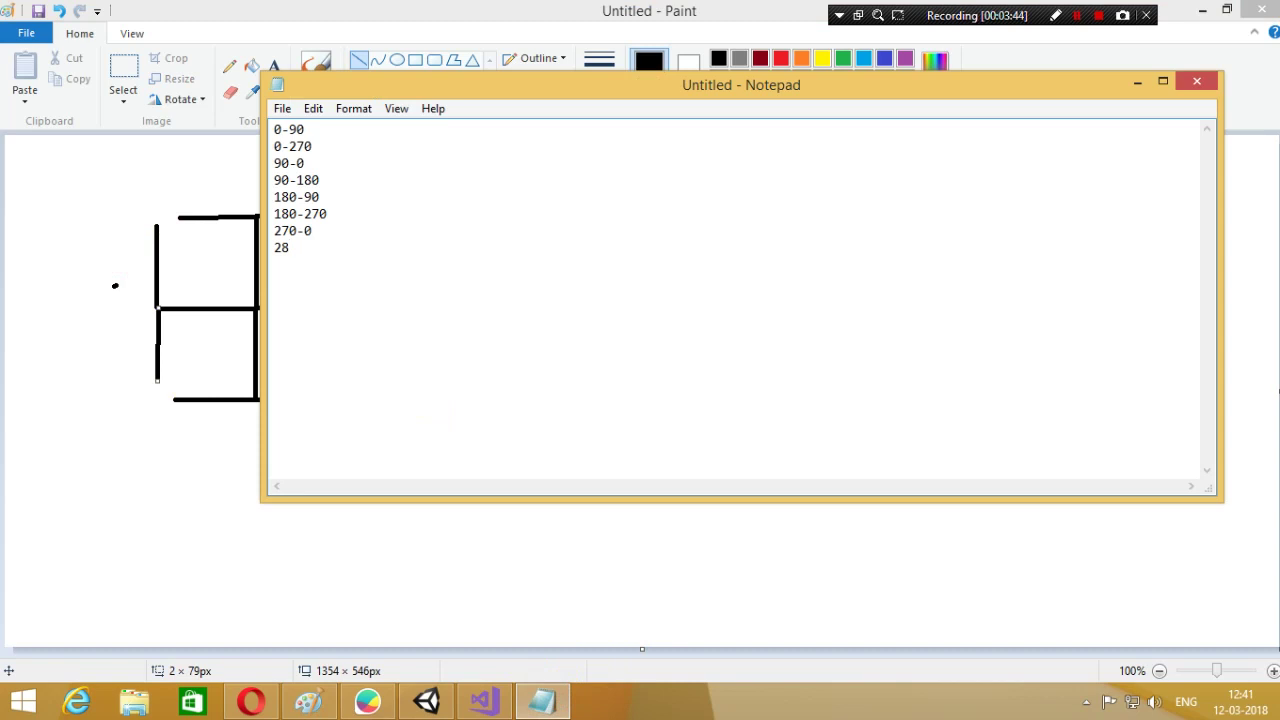
{"action": "type", "text": " 270-1"}
{"action": "type", "text": "80"}
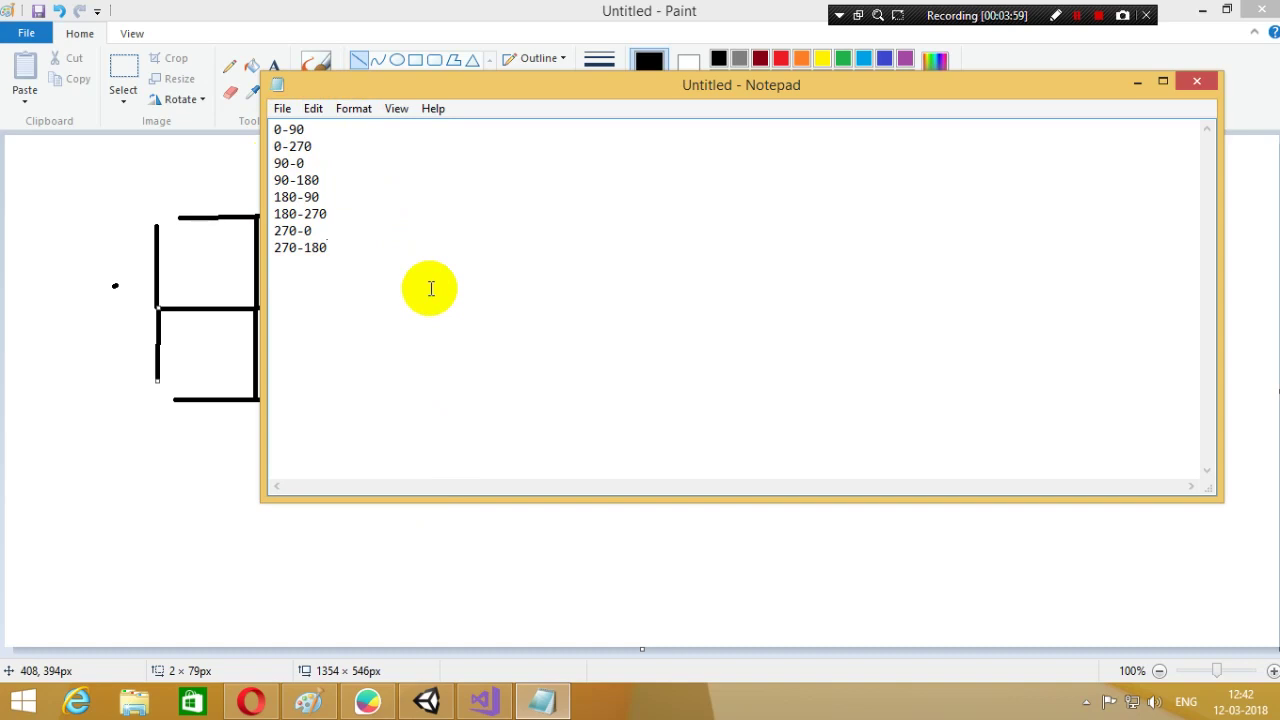
{"action": "type", "text": "funda"}
{"action": "type", "text": "mental moves"}
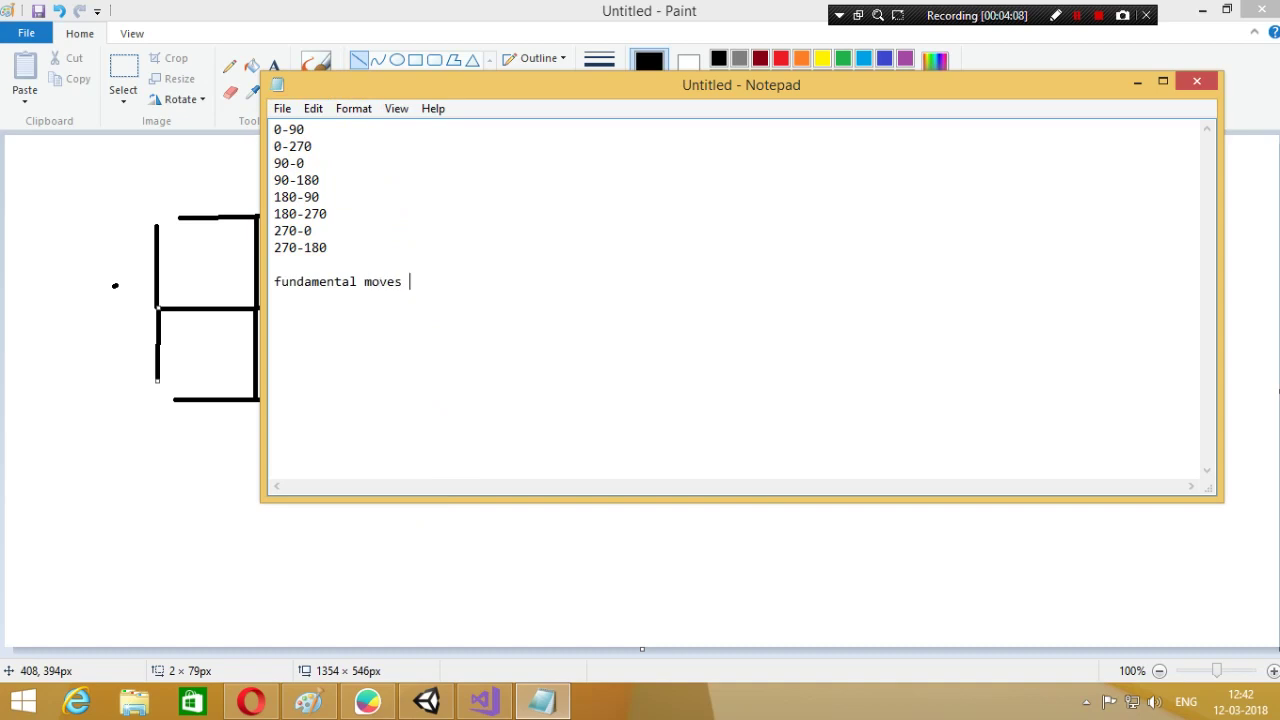
{"action": "type", "text": "contr"}
{"action": "type", "text": "ol t"}
{"action": "type", "text": "ypes"}
{"action": "type", "text": "-90"}
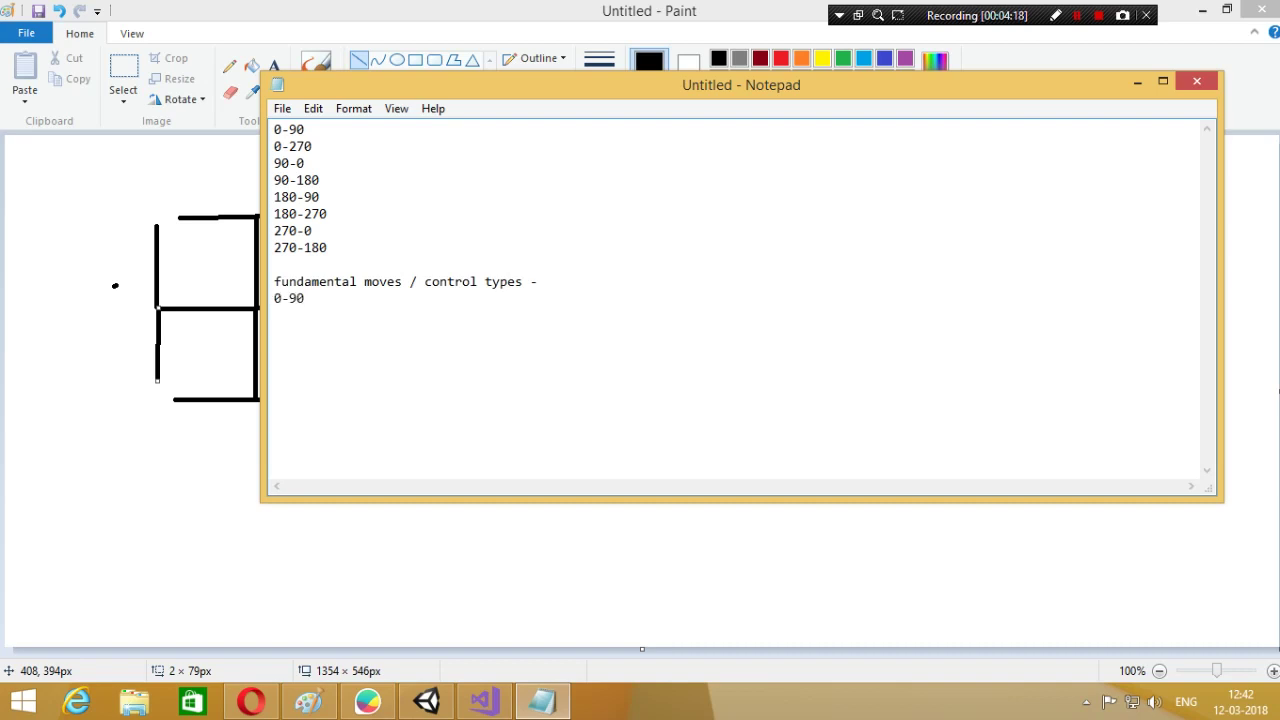
{"action": "type", "text": "80"}
{"action": "key", "text": "Return"}
{"action": "type", "text": "180-"}
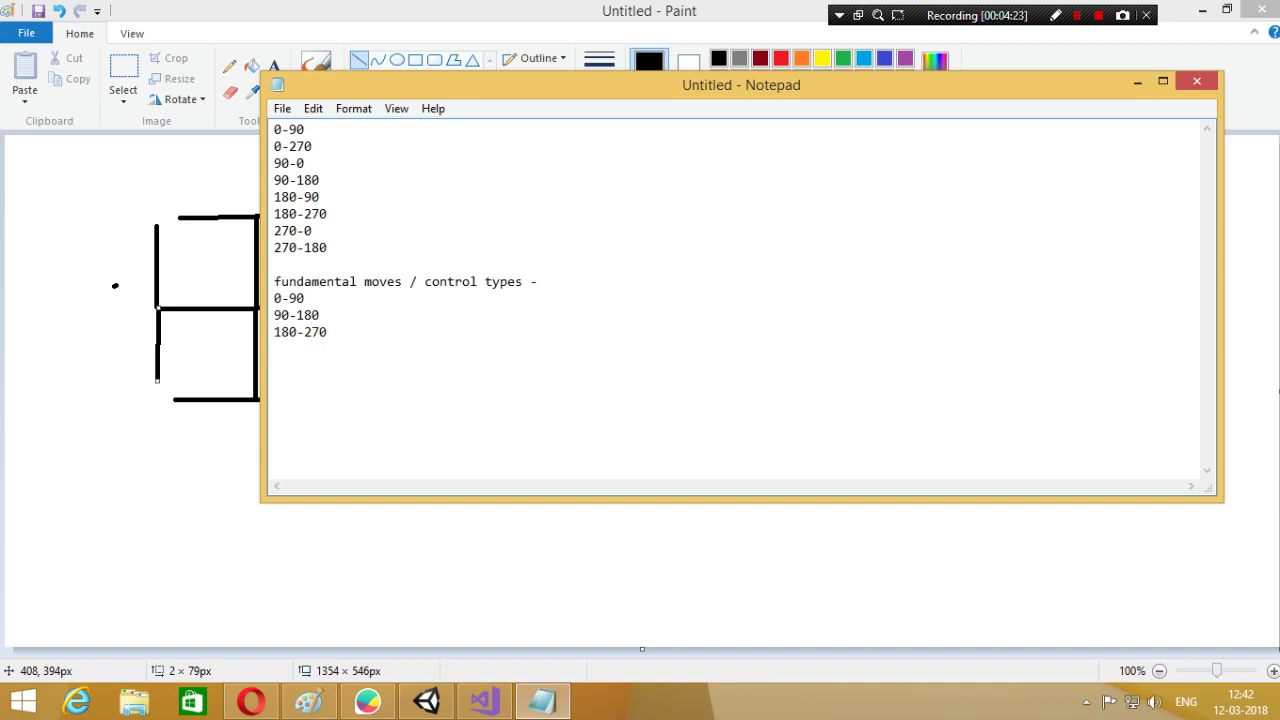
{"action": "type", "text": "27"}
{"action": "type", "text": "0 270-0"}
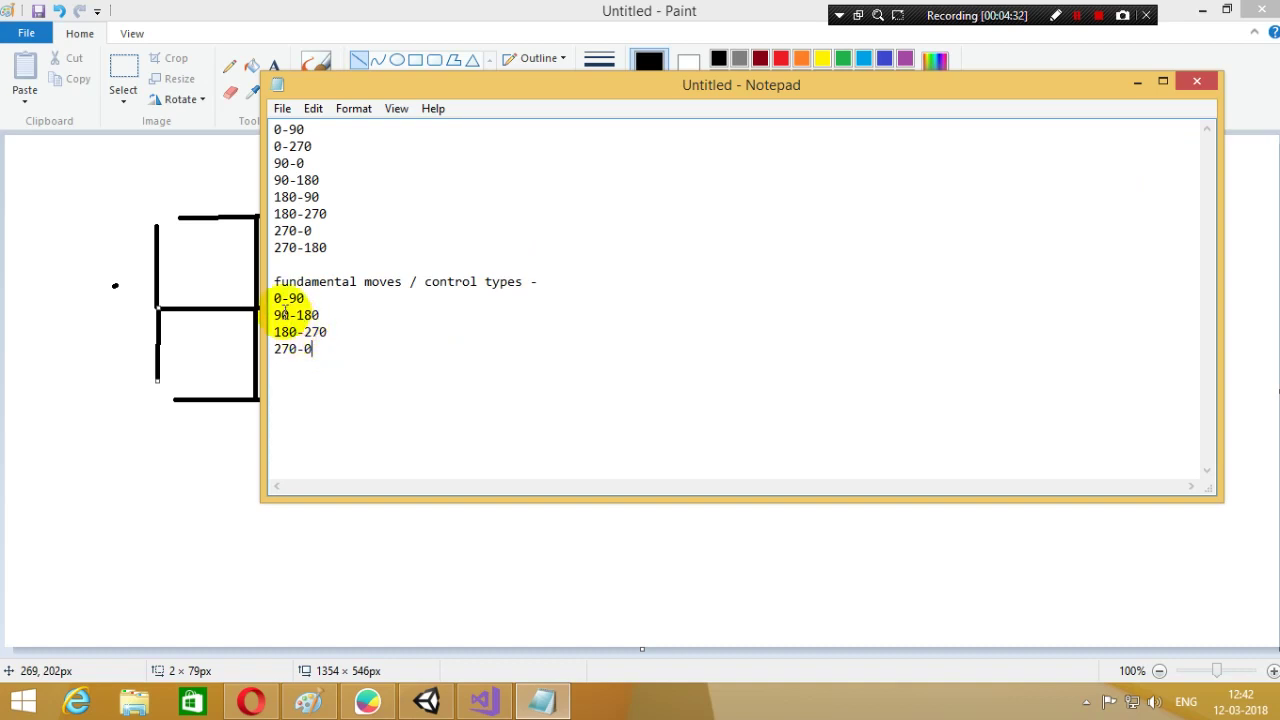
- Close Notepad without saving and close the Paint window
{"action": "left_click", "coordinate": [1196, 84]}
{"action": "left_click", "coordinate": [690, 352]}
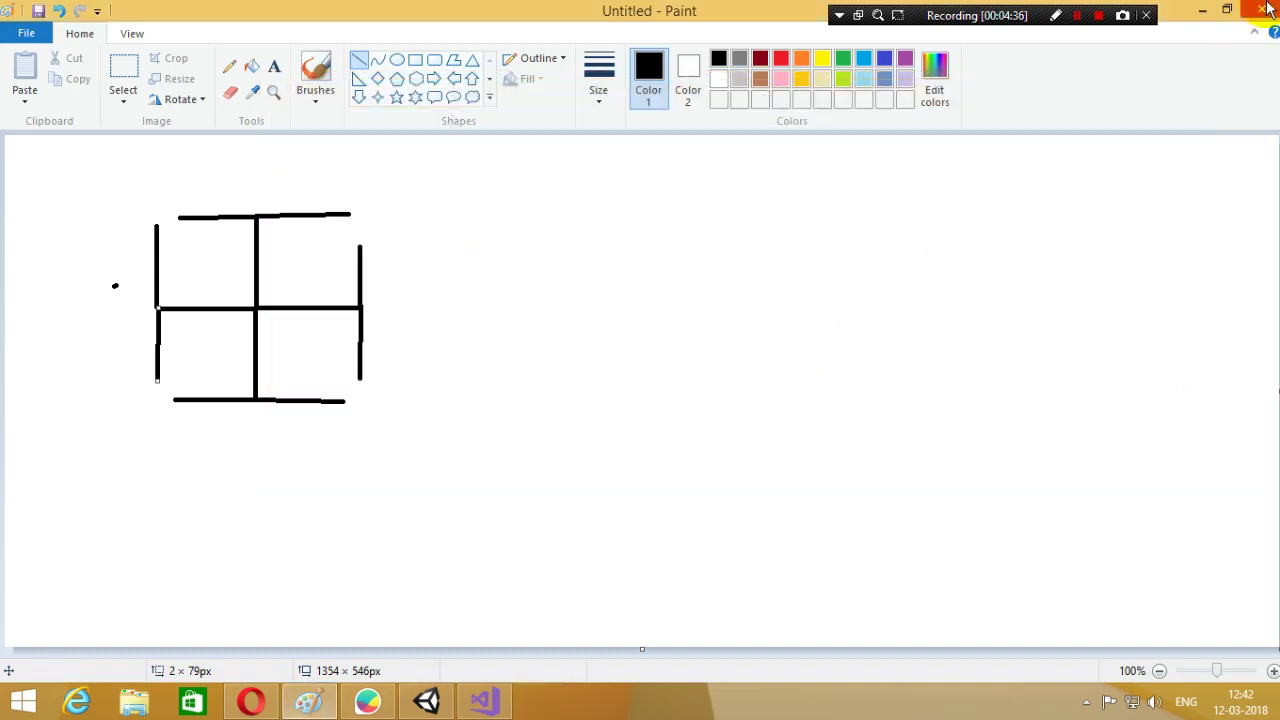
{"action": "left_click", "coordinate": [1258, 10]}
- Discard the Paint drawing and add 'public static int control_type = 1;' after CubeMovement's uturn line
{"action": "left_click", "coordinate": [662, 352]}
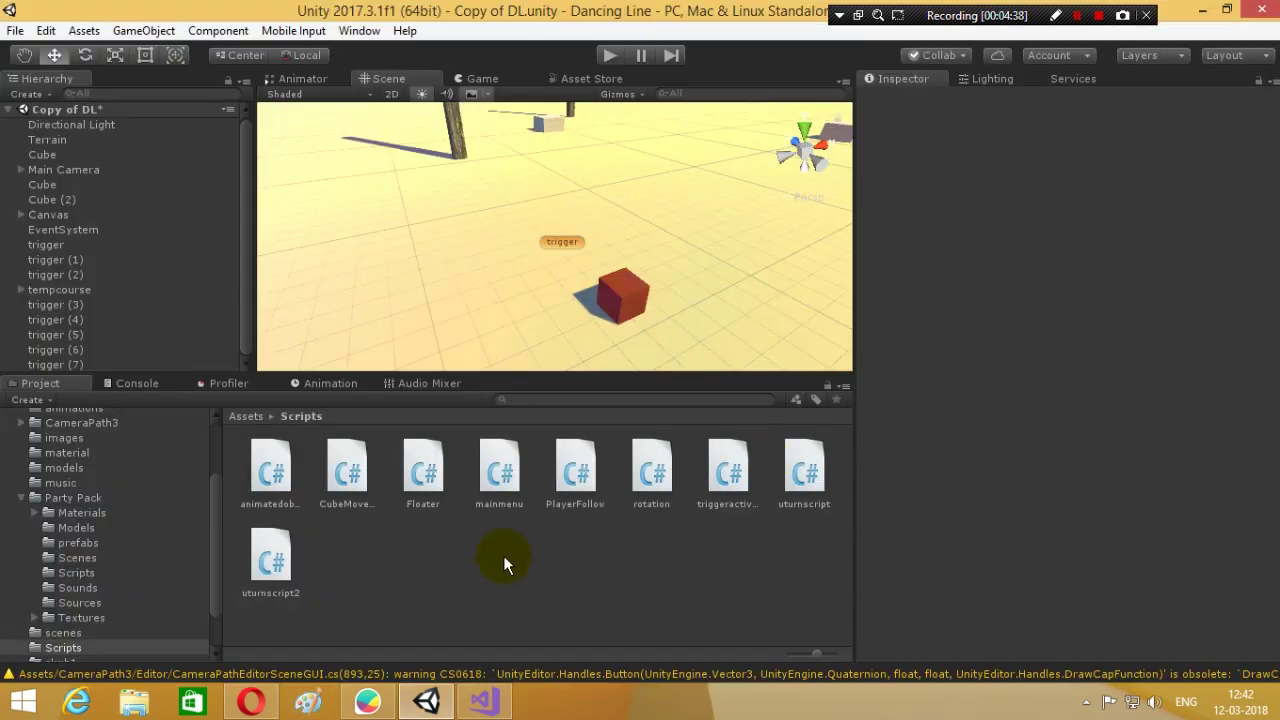
{"action": "left_click", "coordinate": [484, 701]}
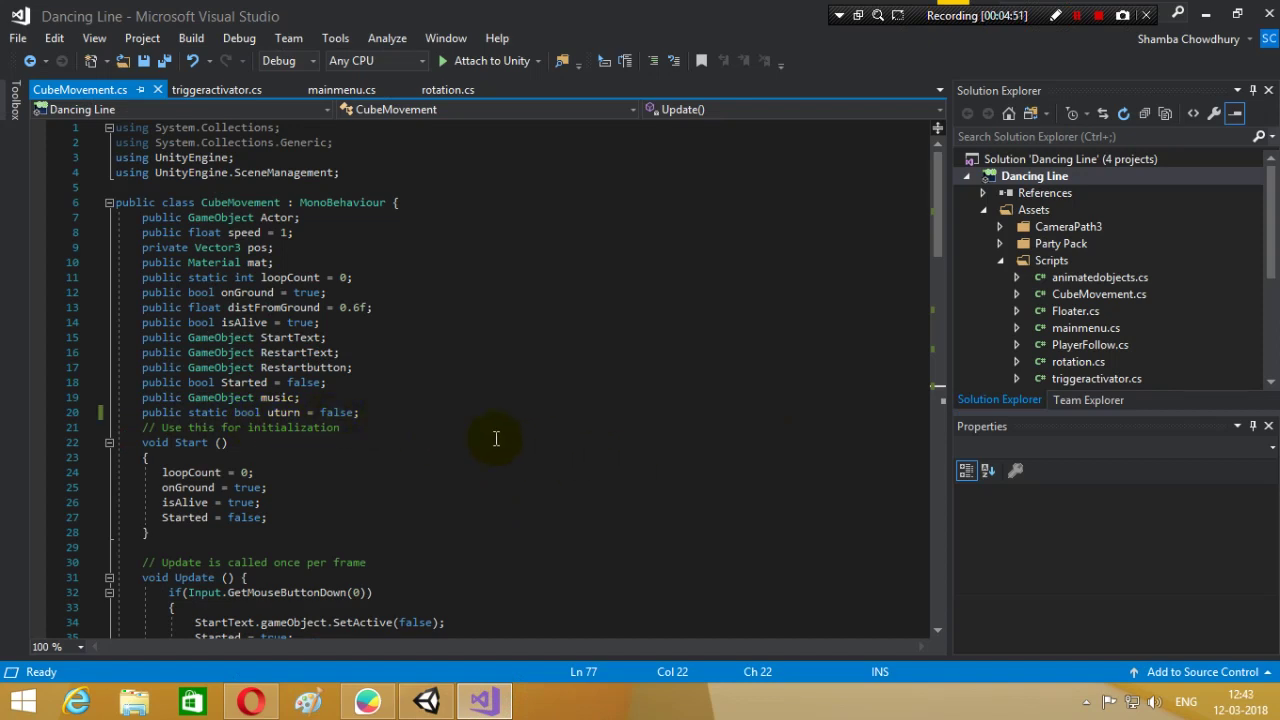
{"action": "left_click", "coordinate": [366, 414]}
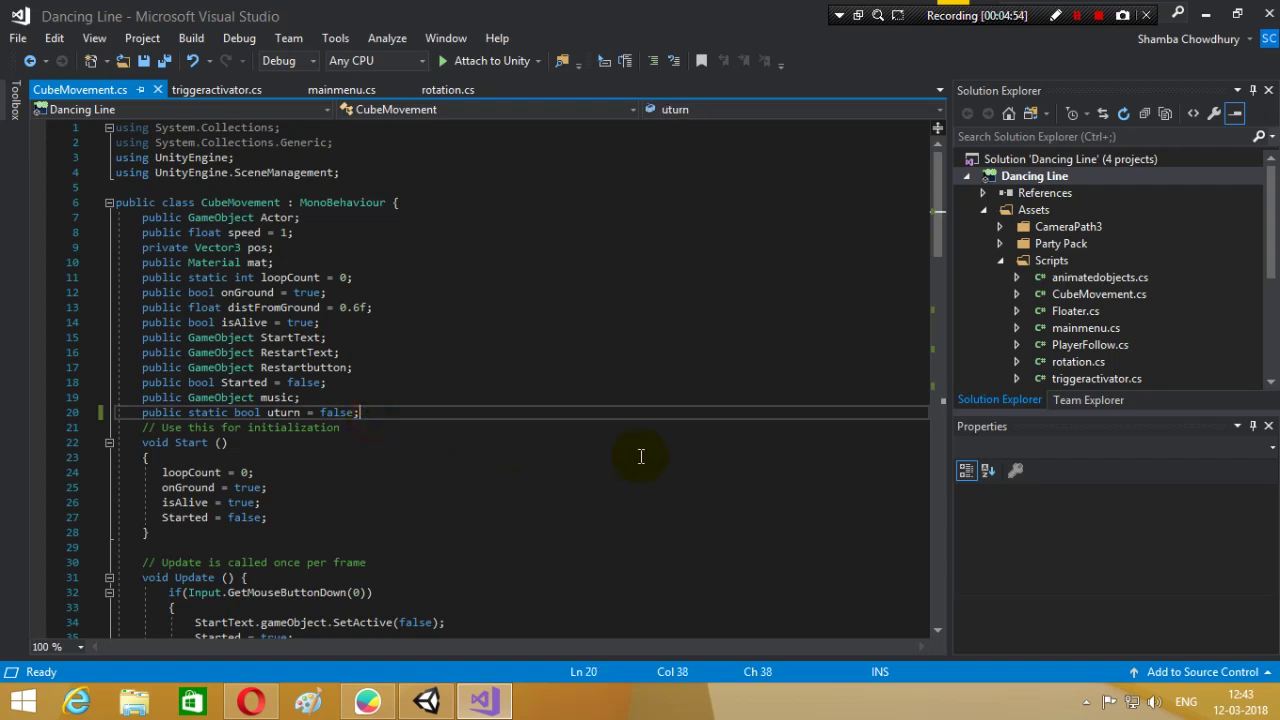
{"action": "key", "text": "Return"}
{"action": "type", "text": "pub"}
{"action": "key", "text": "Tab"}
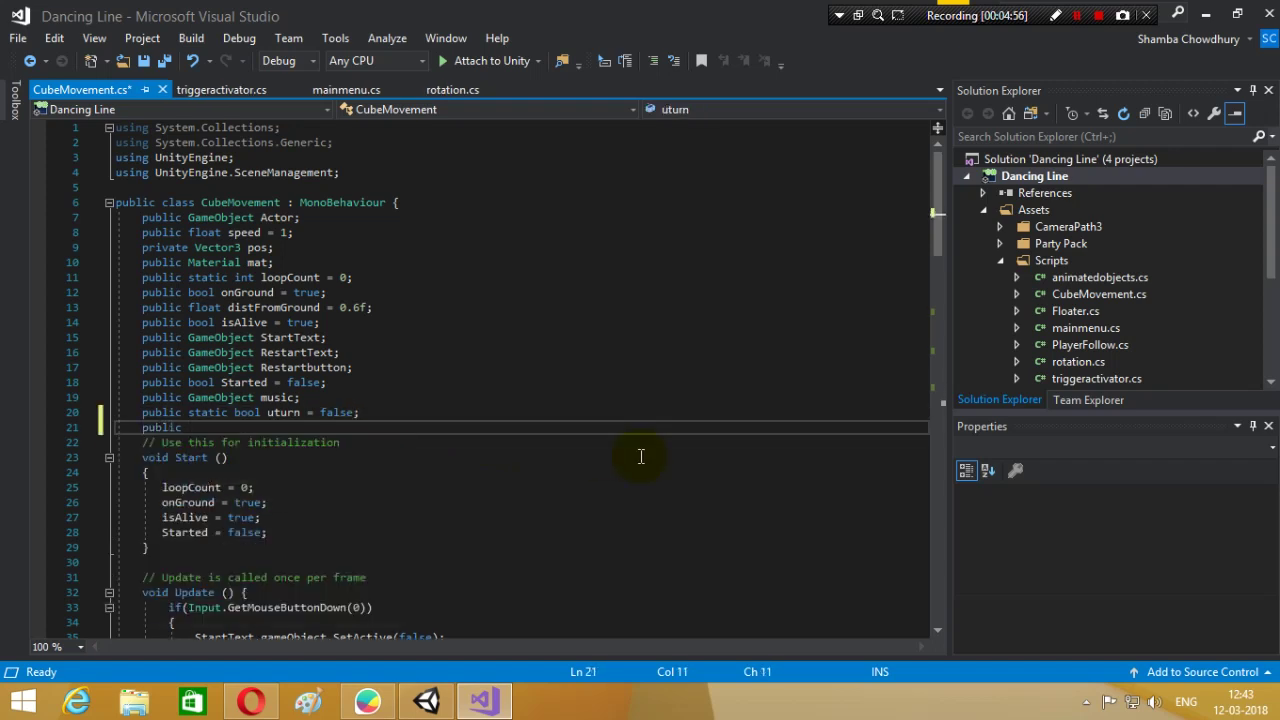
{"action": "type", "text": "sta"}
{"action": "key", "text": "Tab"}
{"action": "type", "text": "int"}
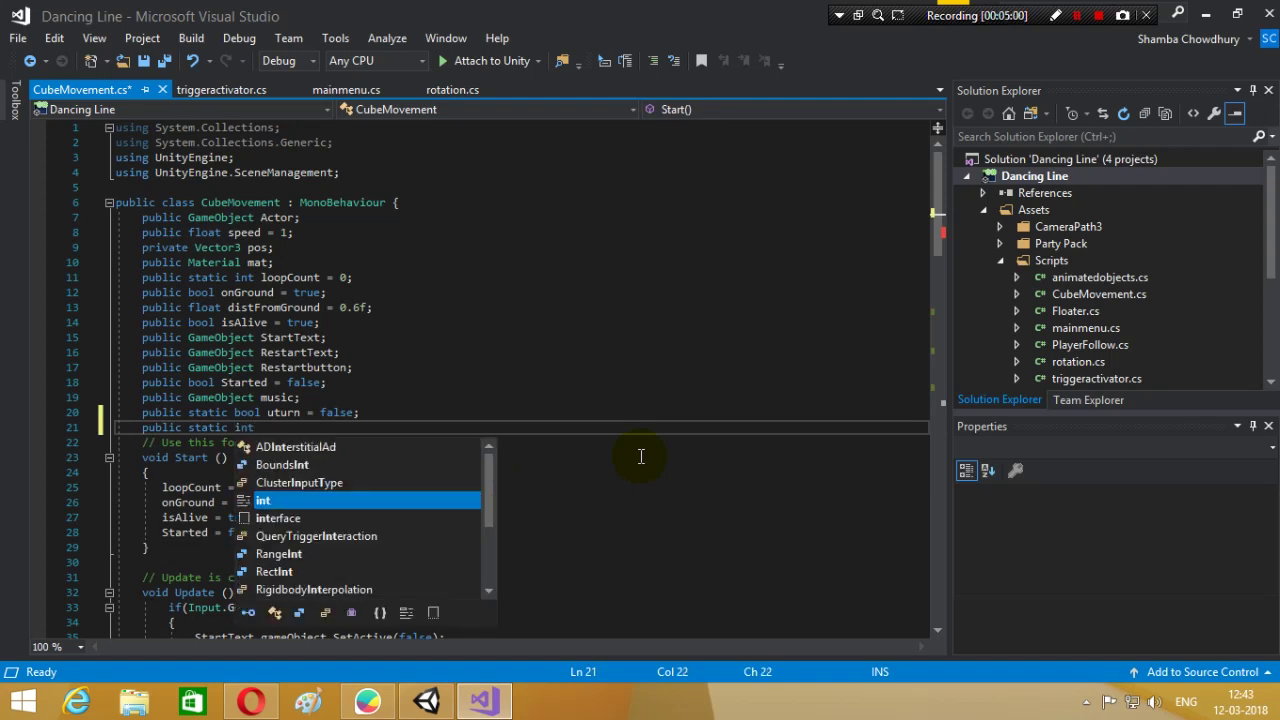
{"action": "type", "text": " con"}
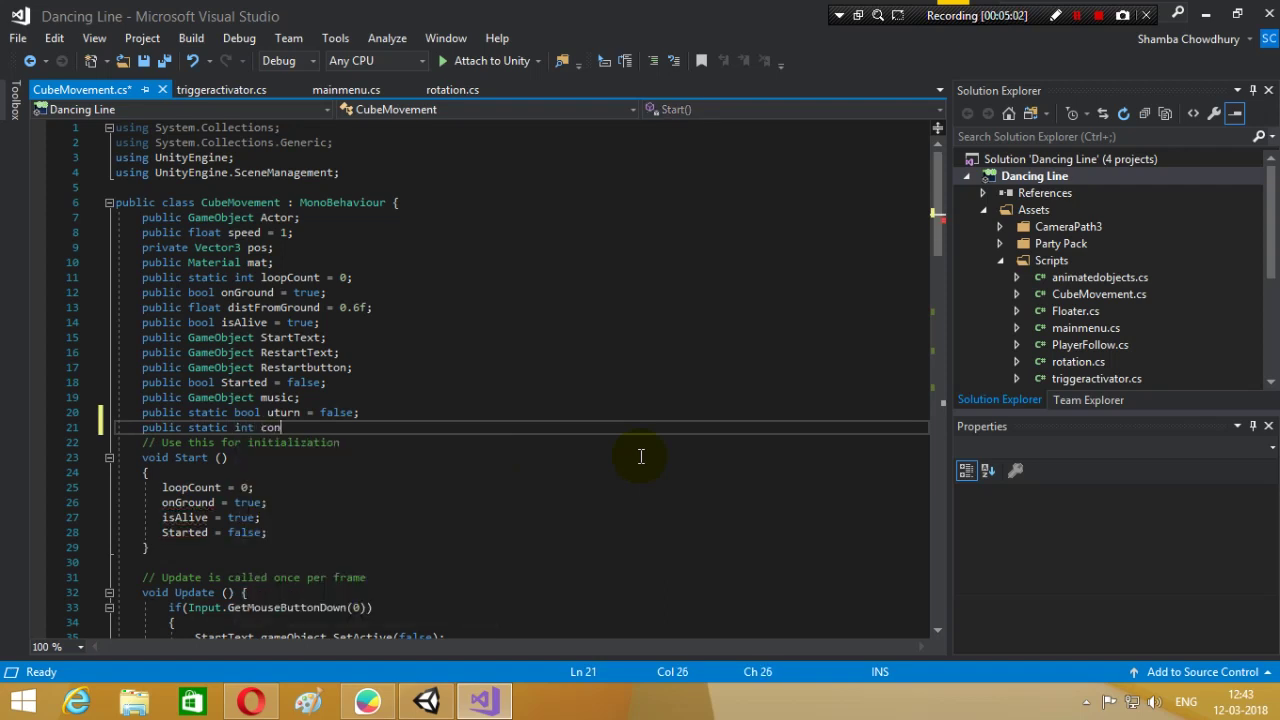
{"action": "type", "text": "trol"}
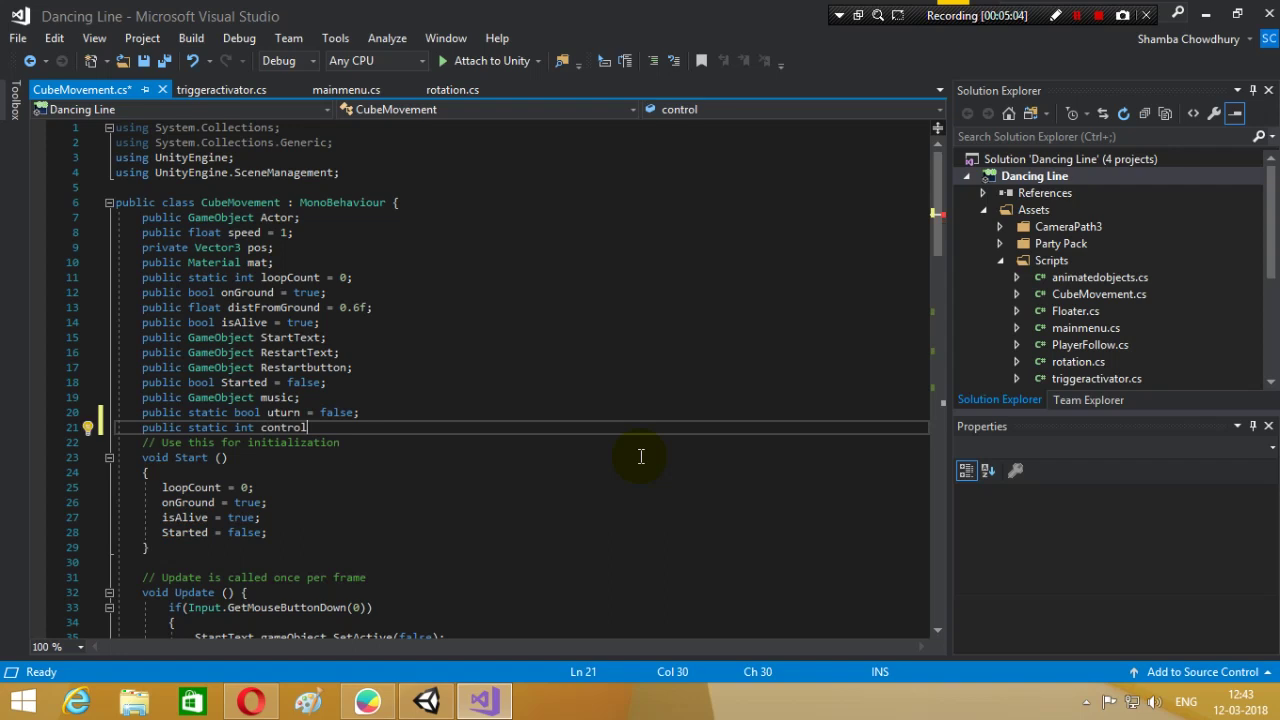
{"action": "type", "text": "_type"}
{"action": "type", "text": " = 1;"}
- Tidy the declaration line and change line 53's uturn == false to control_type == 1
{"action": "key", "text": "Return"}
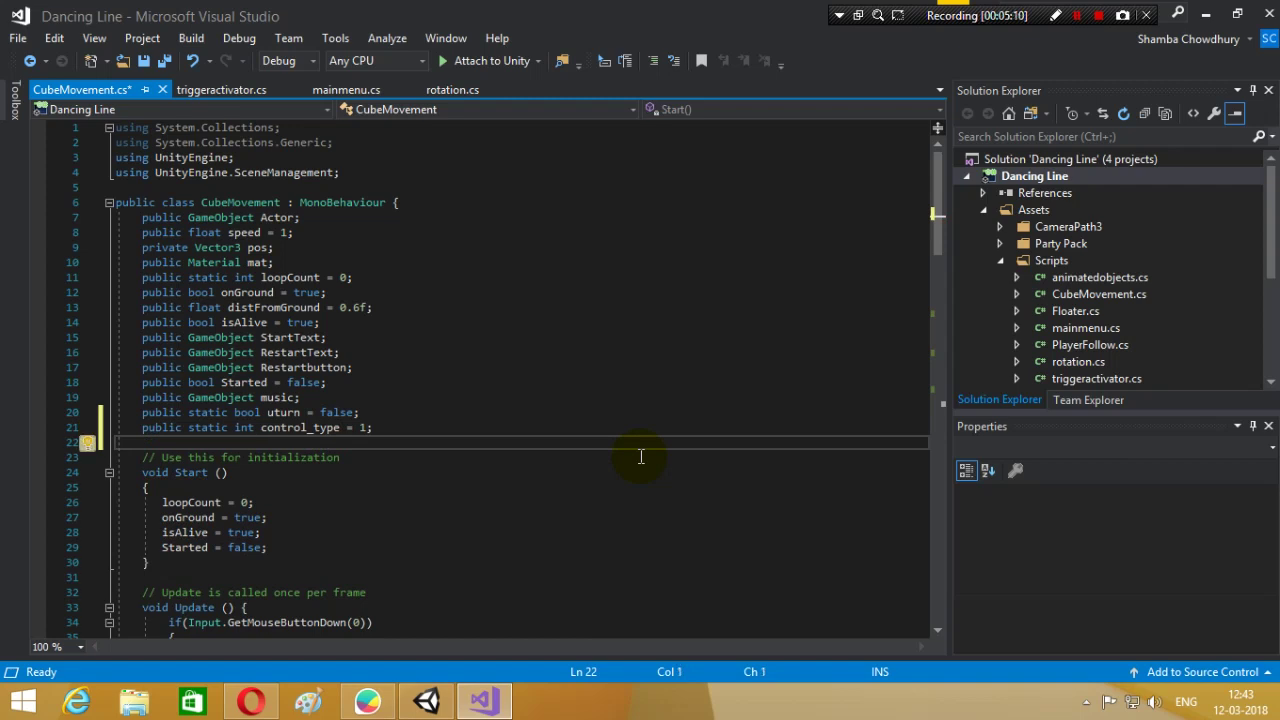
{"action": "key", "text": "BackSpace"}
{"action": "scroll", "coordinate": [641, 456], "scroll_direction": "down", "scroll_amount": 3}
{"action": "scroll", "coordinate": [641, 456], "scroll_direction": "down", "scroll_amount": 7}
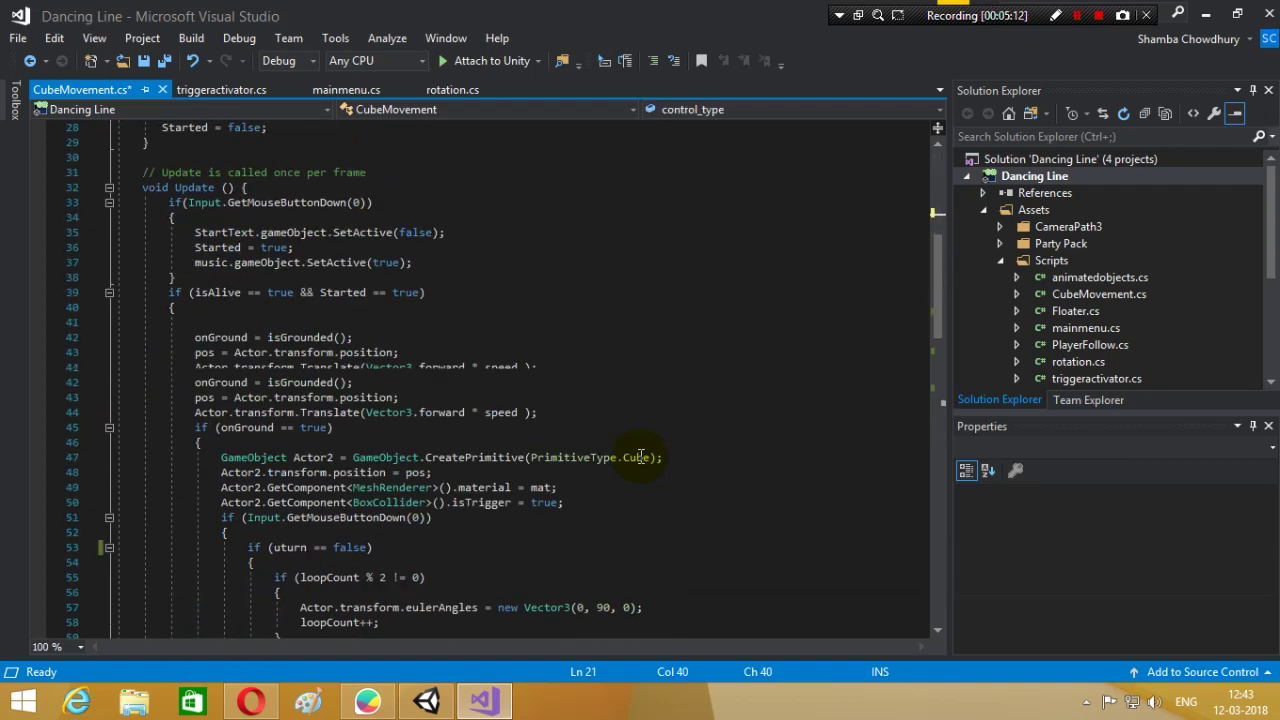
{"action": "scroll", "coordinate": [641, 456], "scroll_direction": "down", "scroll_amount": 5}
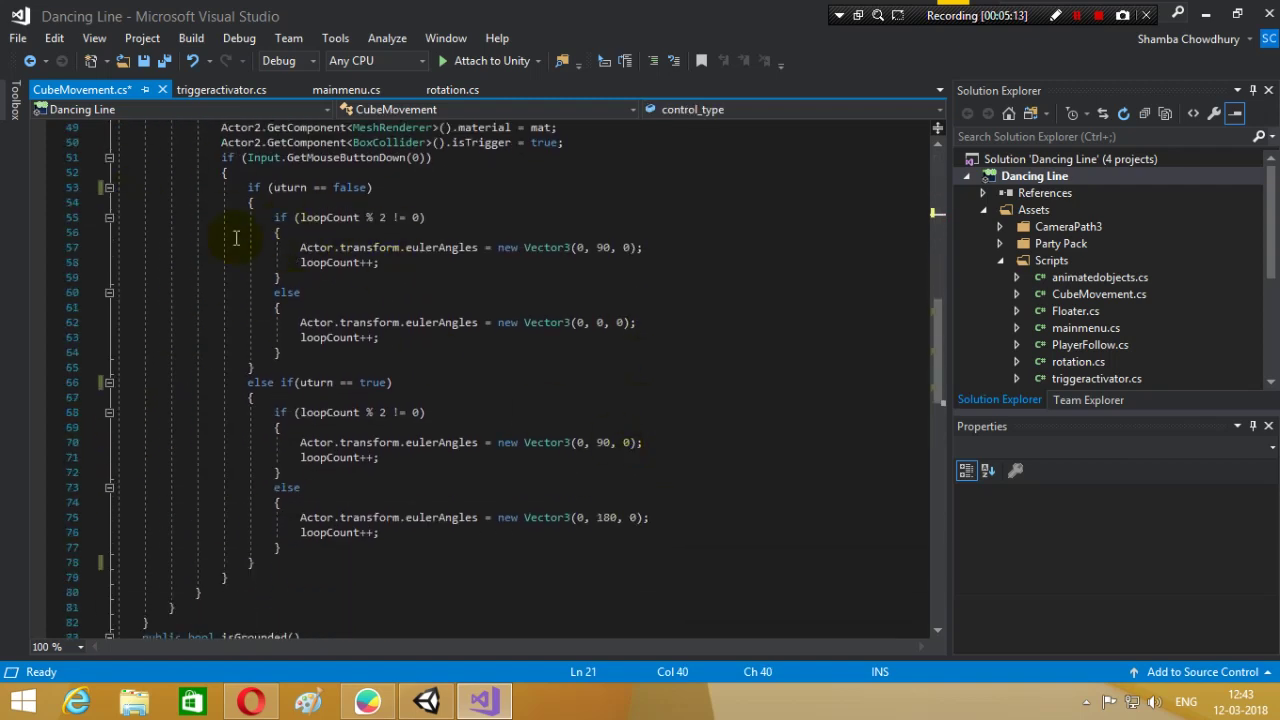
{"action": "left_click_drag", "start_coordinate": [367, 187], "coordinate": [273, 188]}
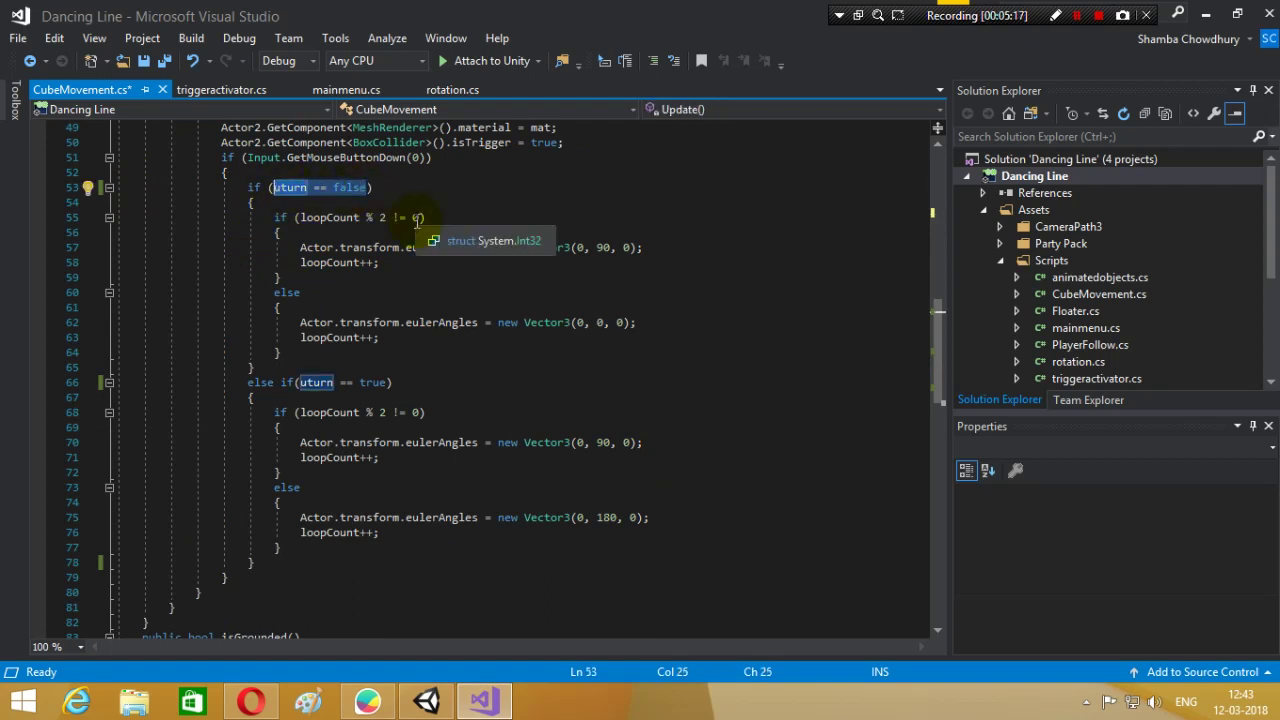
{"action": "type", "text": "control_type"}
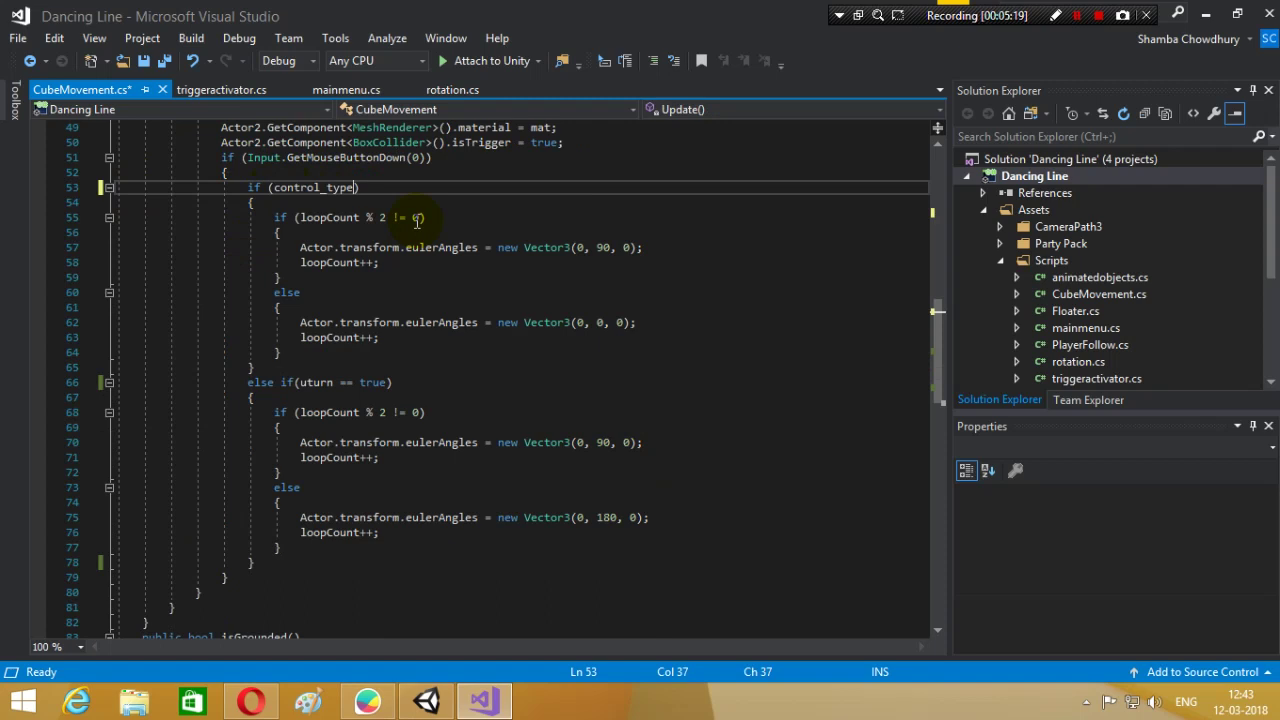
{"action": "type", "text": " == 1"}
- Replace line 66's uturn == true condition with control_type ==2
{"action": "left_click_drag", "start_coordinate": [390, 383], "coordinate": [299, 383]}
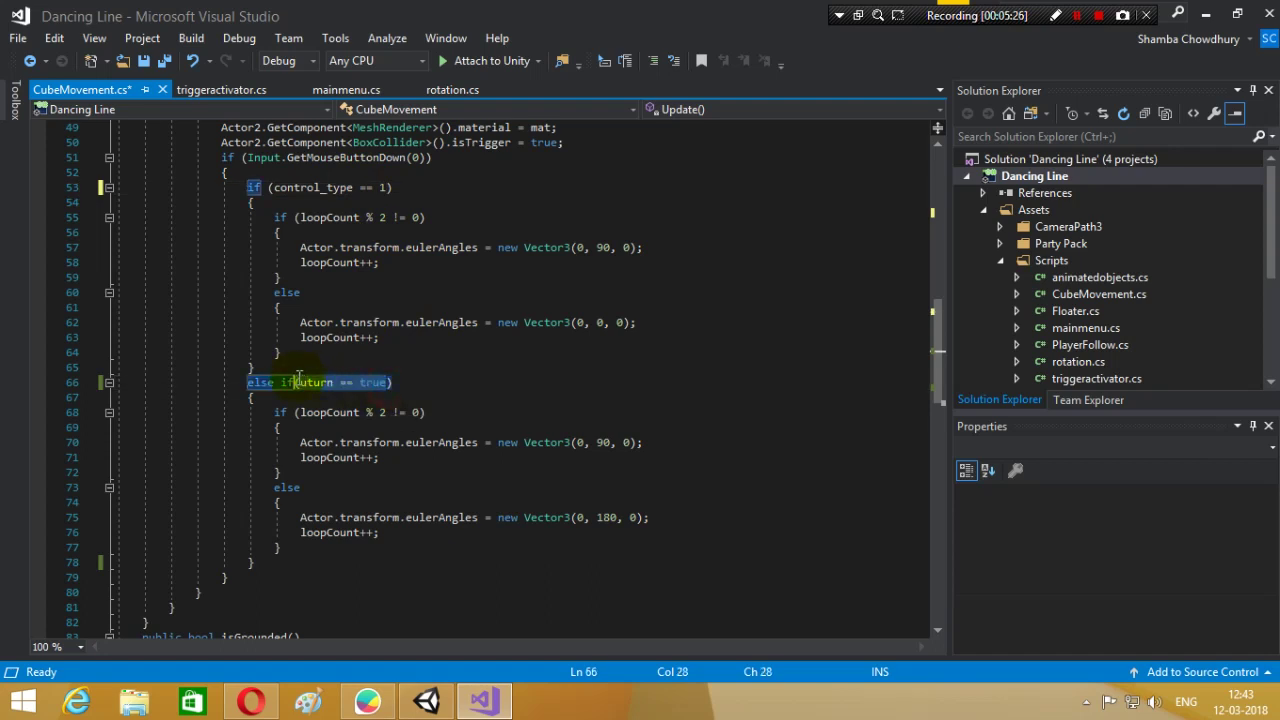
{"action": "type", "text": "con"}
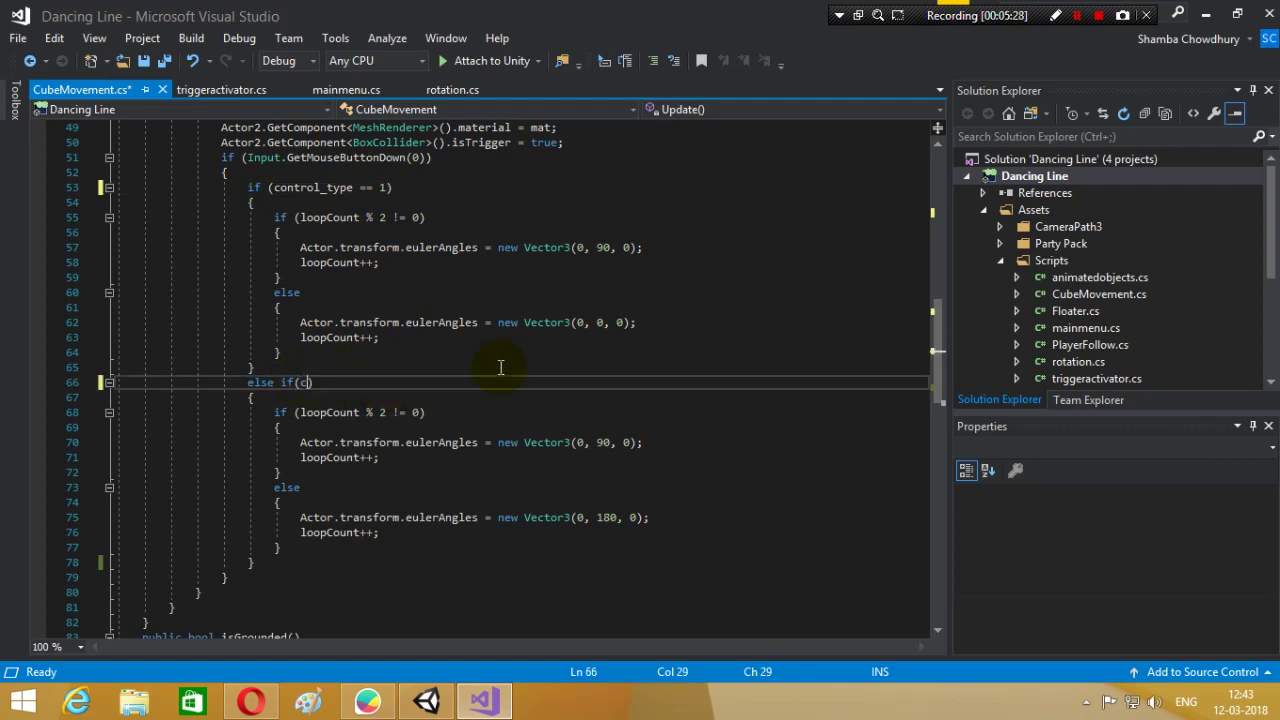
{"action": "type", "text": "tr"}
{"action": "key", "text": "Tab"}
{"action": "type", "text": "==2"}
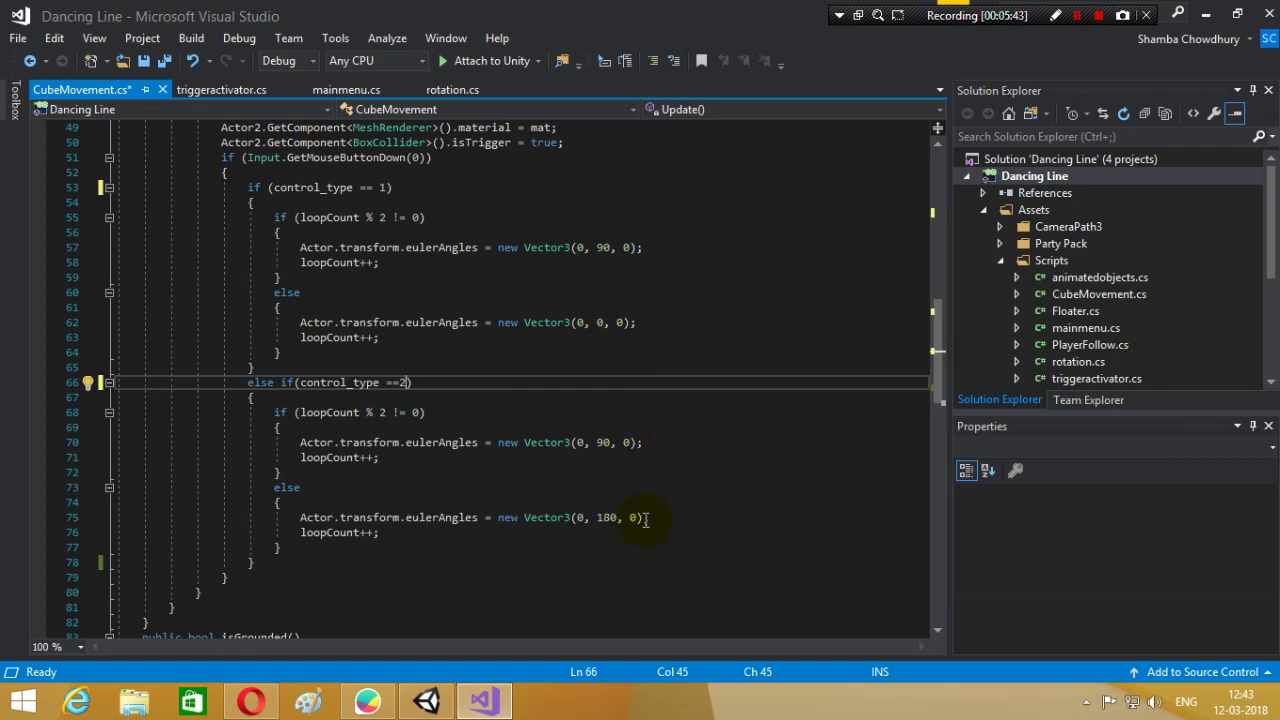
- Paste two copies of the control_type == 1 block after the control_type 2 block
{"action": "left_click_drag", "start_coordinate": [248, 187], "coordinate": [487, 366]}
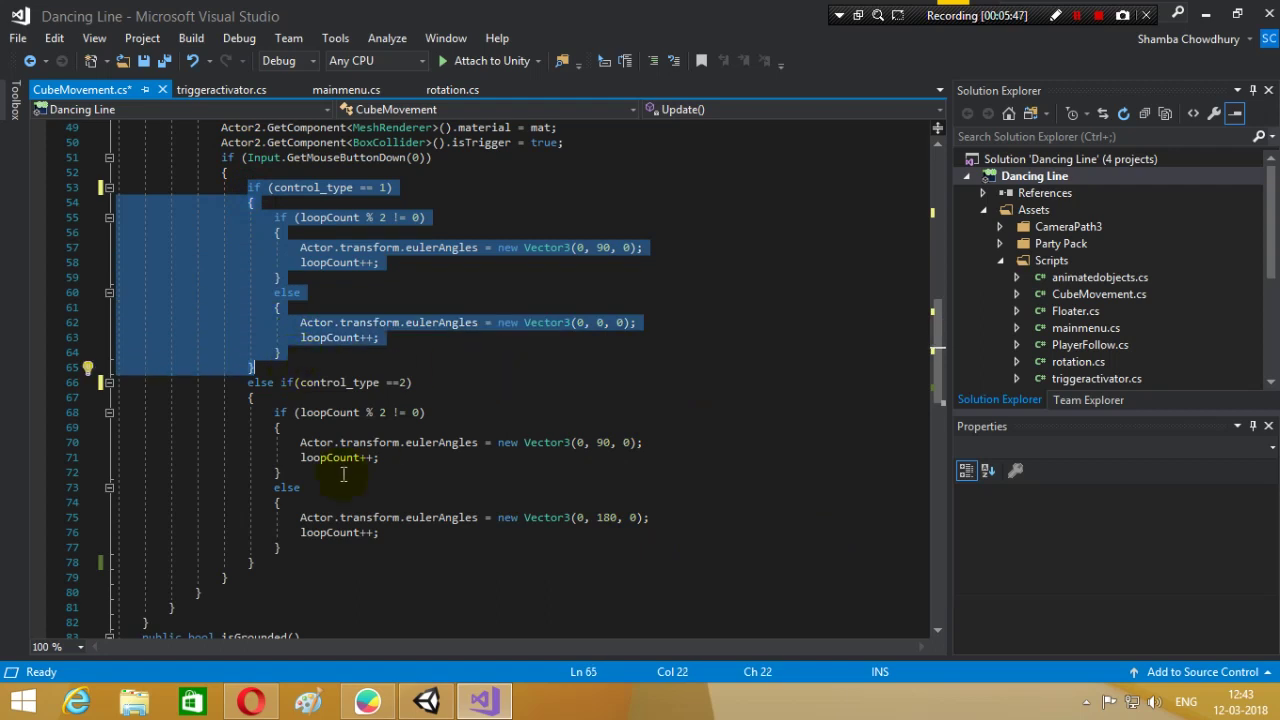
{"action": "left_click", "coordinate": [285, 547]}
{"action": "left_click", "coordinate": [264, 564]}
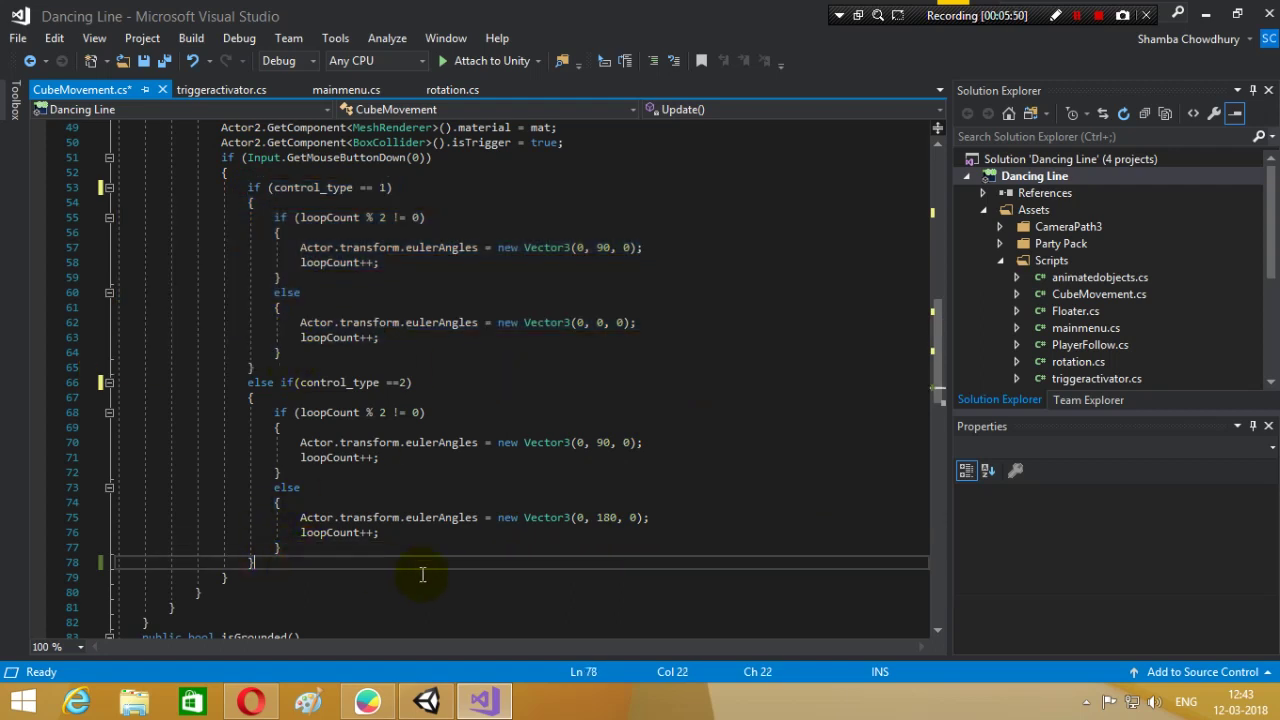
{"action": "key", "text": "Return"}
{"action": "key", "text": "ctrl+v"}
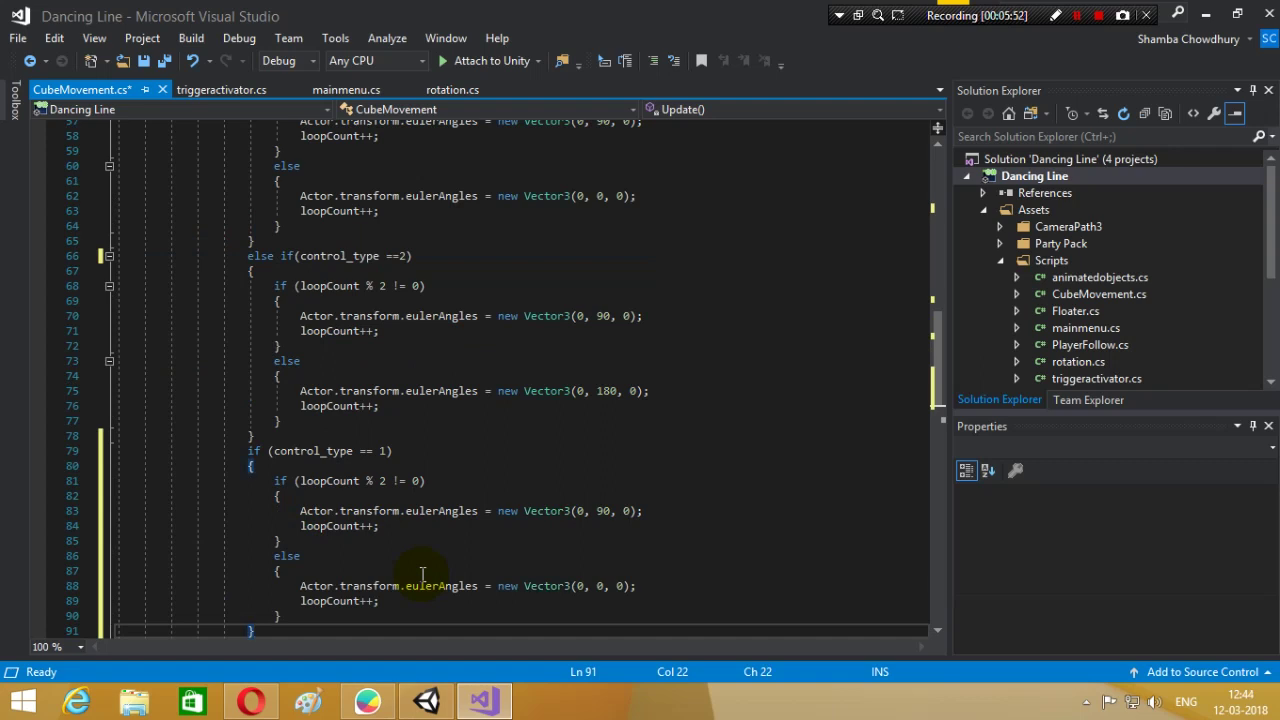
{"action": "key", "text": "Return"}
{"action": "key", "text": "ctrl+v"}
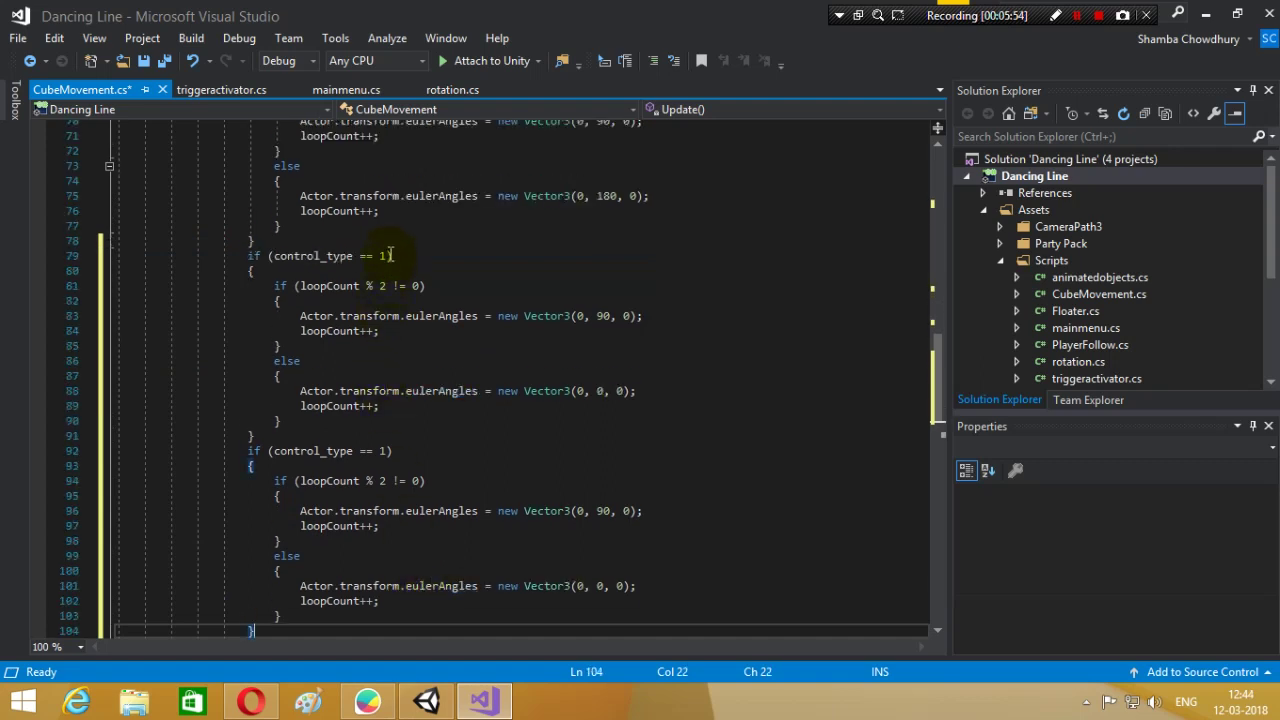
- Change the copied conditions to control_type == 3 and control_type == 4
{"action": "left_click", "coordinate": [388, 256]}
{"action": "key", "text": "BackSpace"}
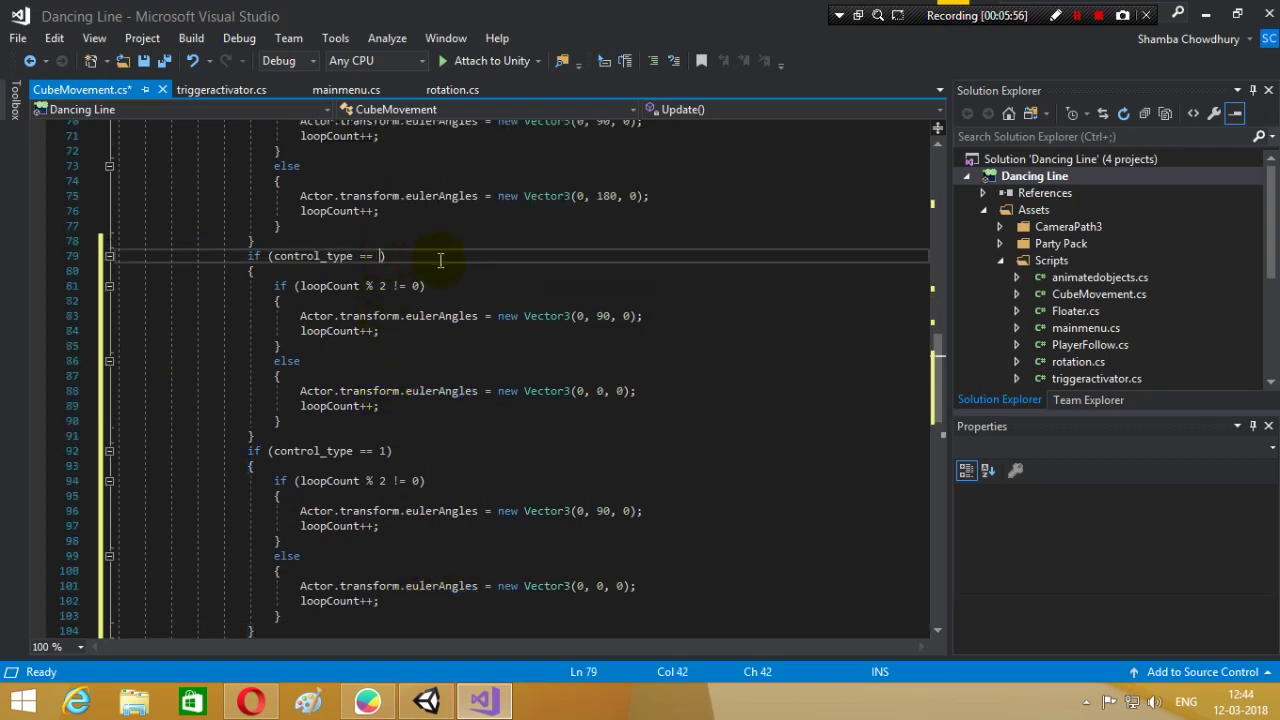
{"action": "type", "text": "3"}
{"action": "left_click", "coordinate": [386, 451]}
{"action": "key", "text": "BackSpace"}
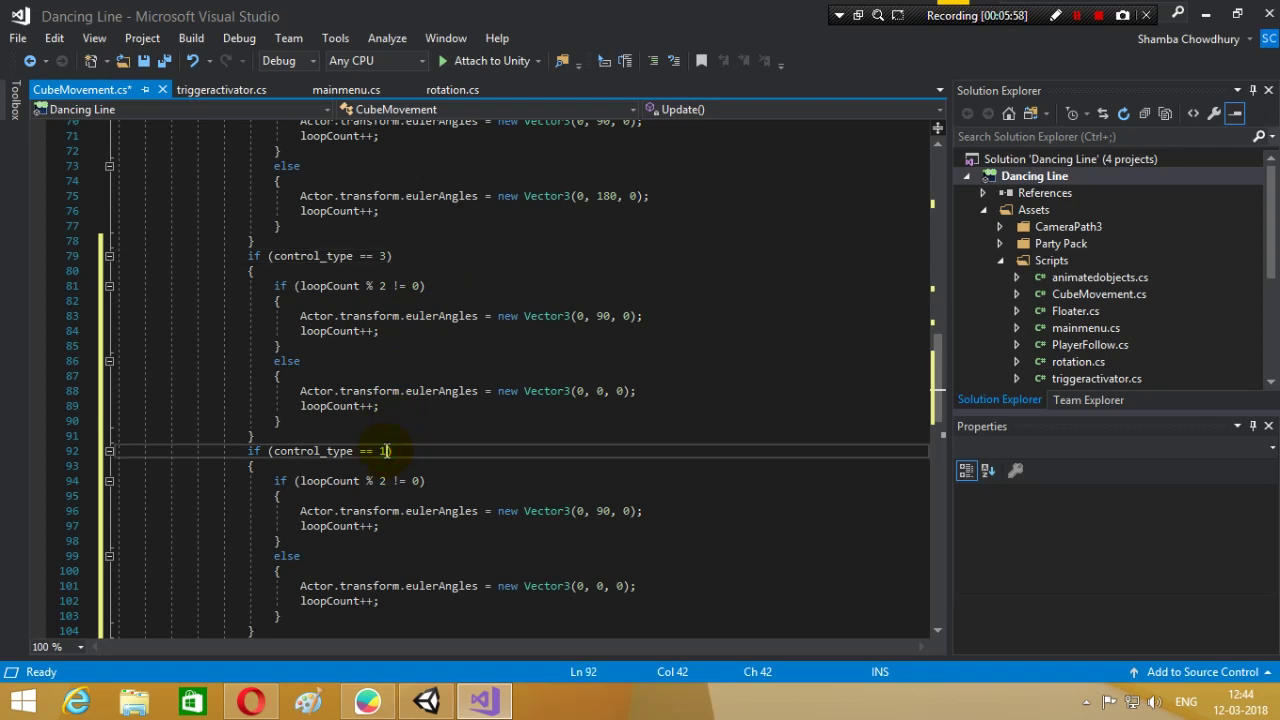
{"action": "type", "text": "4"}
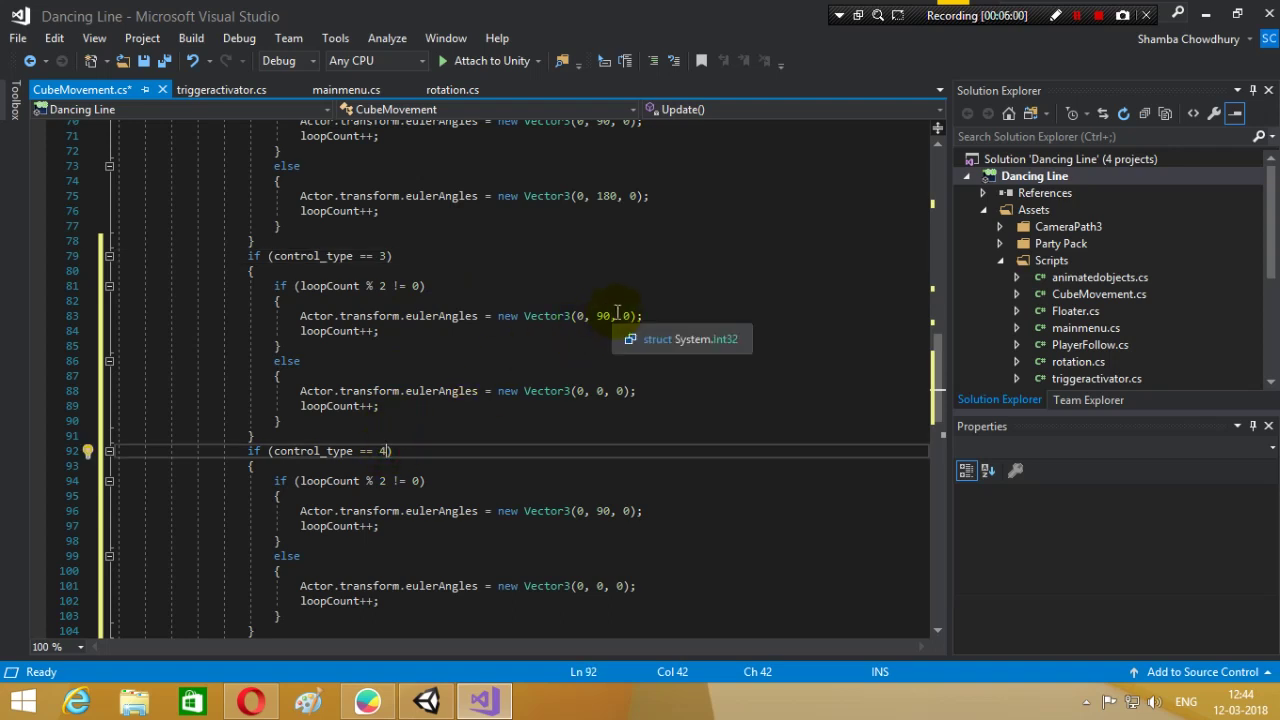
- Edit the copies' angles: 180 on line 83, 270 on line 88, 270 on line 96
{"action": "left_click", "coordinate": [680, 317]}
{"action": "key", "text": "BackSpace"}
{"action": "key", "text": "BackSpace"}
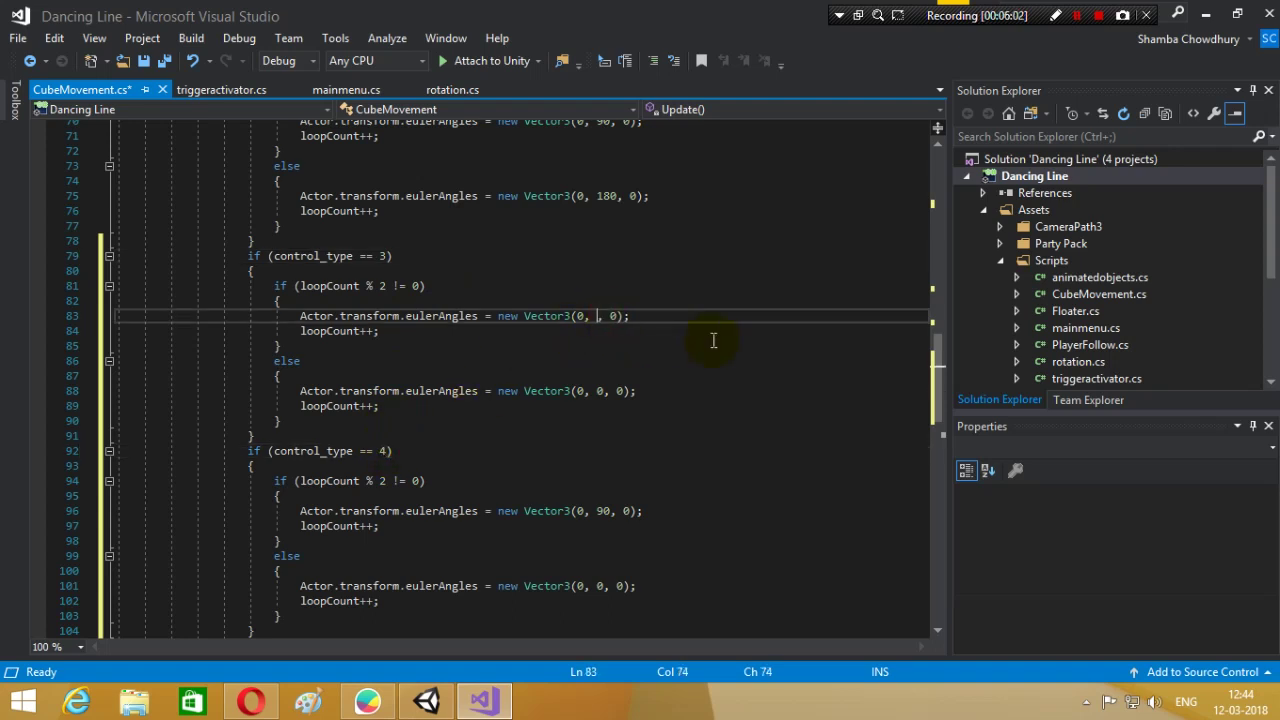
{"action": "type", "text": "180"}
{"action": "left_click", "coordinate": [603, 390]}
{"action": "key", "text": "BackSpace"}
{"action": "type", "text": "27"}
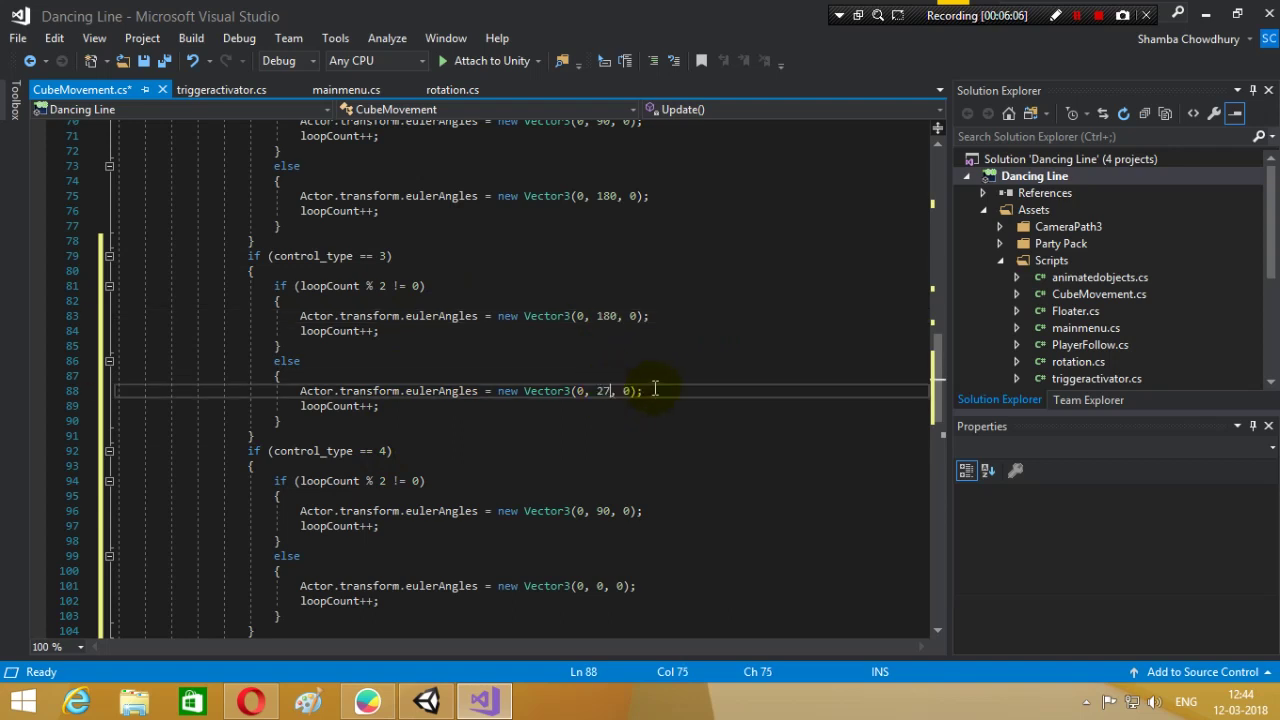
{"action": "type", "text": "0"}
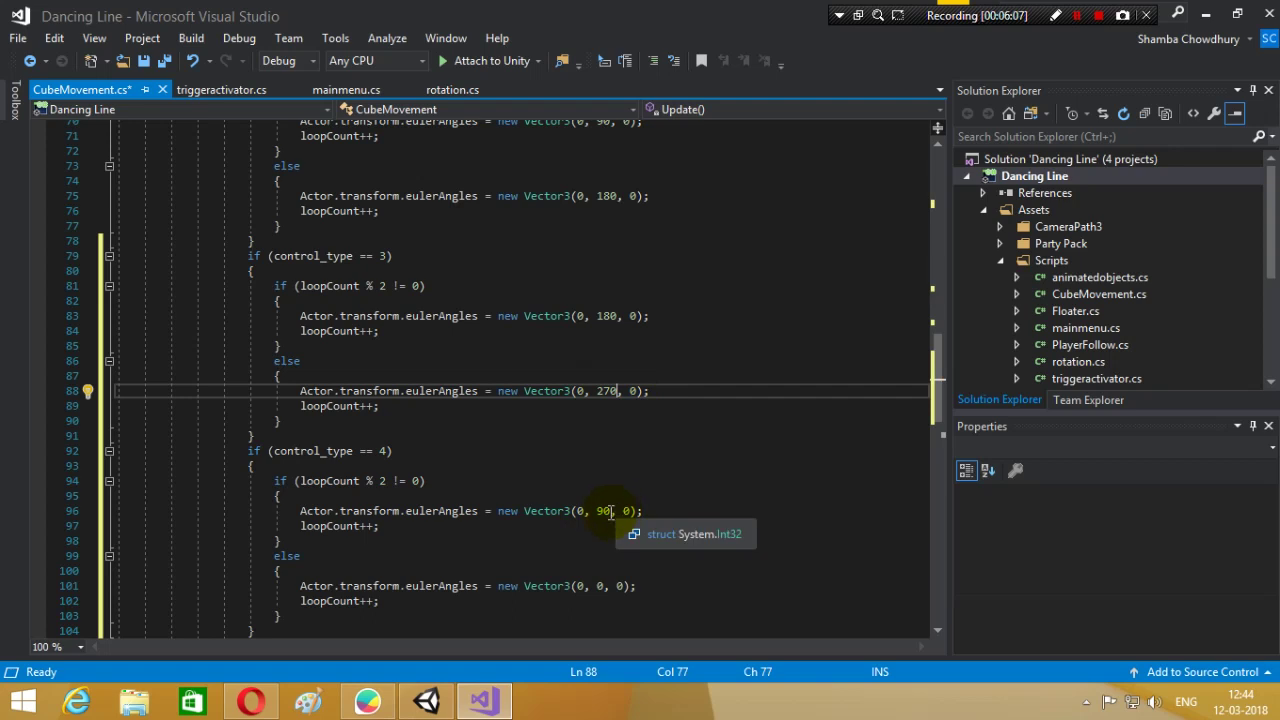
{"action": "left_click", "coordinate": [612, 511]}
{"action": "key", "text": "BackSpace"}
{"action": "key", "text": "BackSpace"}
{"action": "type", "text": "27"}
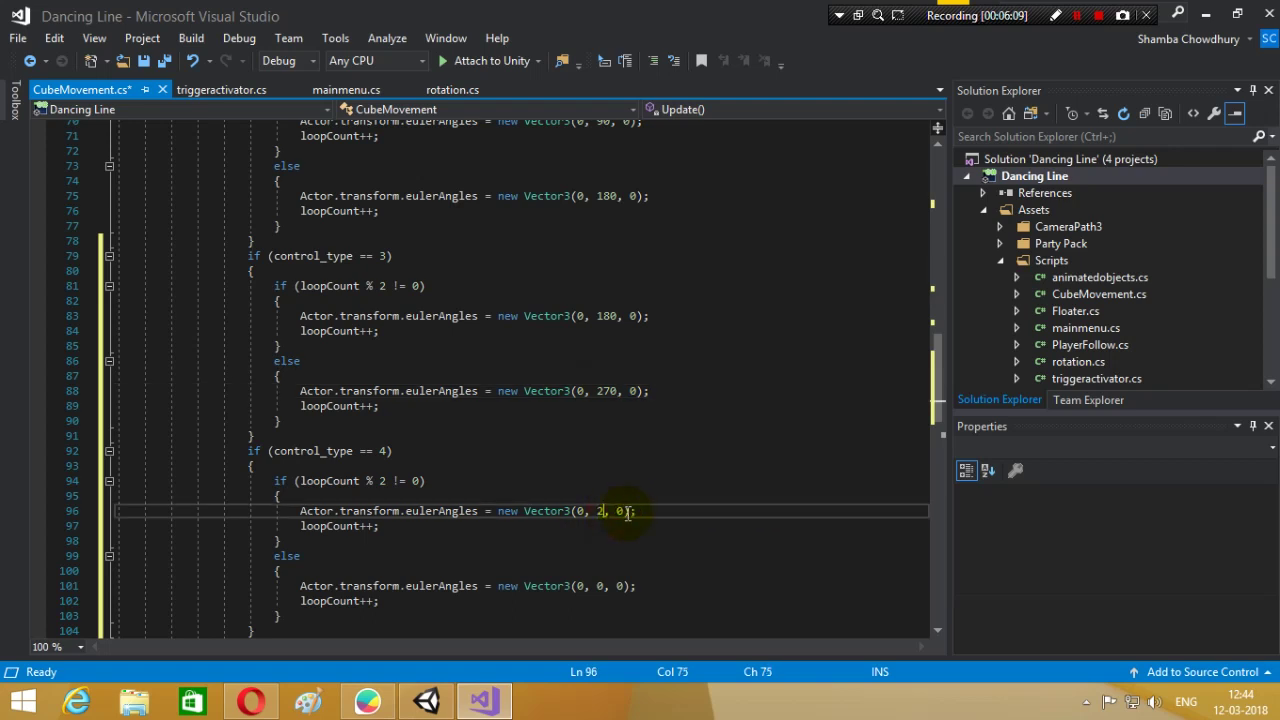
{"action": "type", "text": "0"}
- Save CubeMovement.cs
{"action": "scroll", "coordinate": [710, 477], "scroll_direction": "down", "scroll_amount": 2}
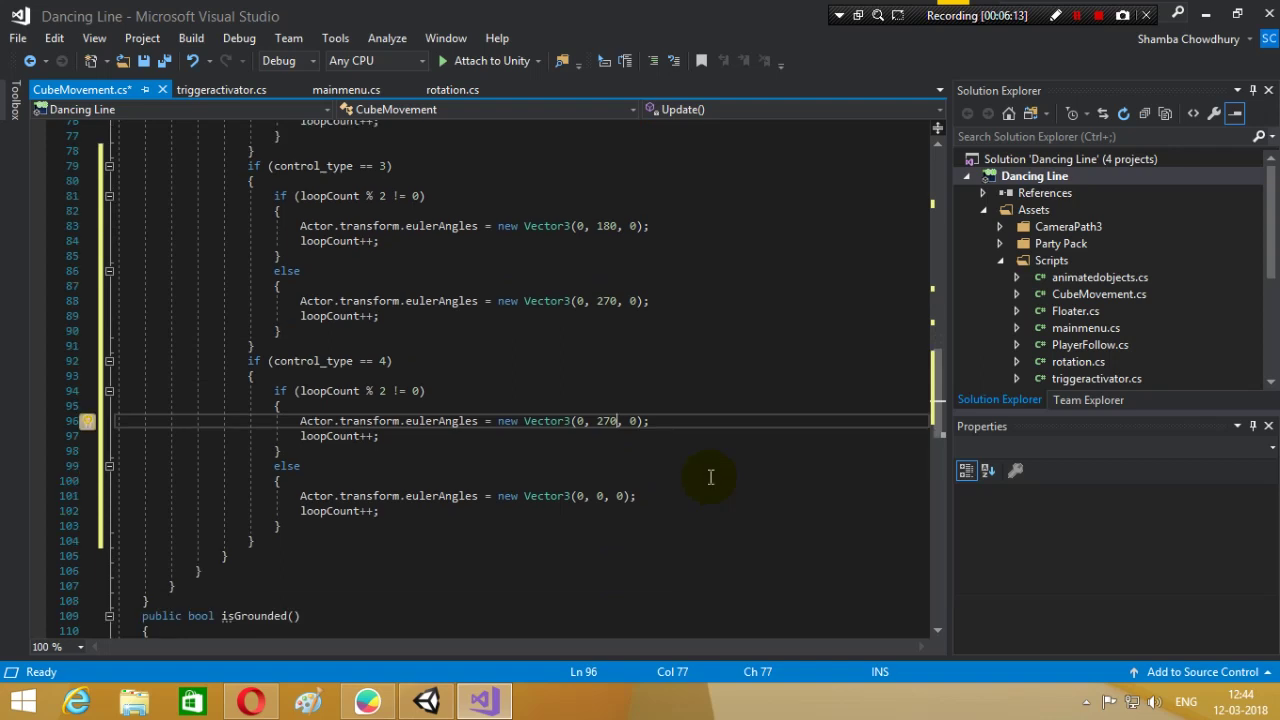
{"action": "key", "text": "ctrl+s"}
{"action": "scroll", "coordinate": [710, 477], "scroll_direction": "up", "scroll_amount": 2}
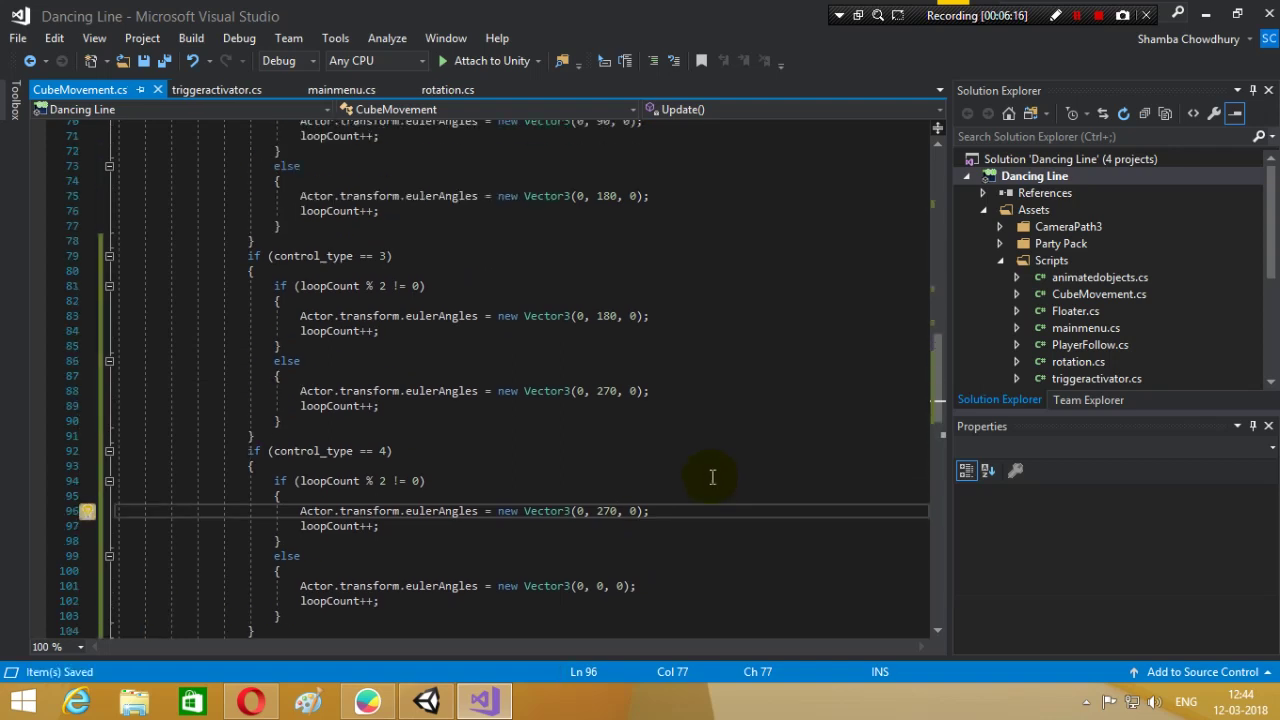
{"action": "scroll", "coordinate": [600, 330], "scroll_direction": "up", "scroll_amount": 1}
- Create a new C# script in Unity's Scripts folder and type the name control_switch
{"action": "scroll", "coordinate": [582, 320], "scroll_direction": "up", "scroll_amount": 15}
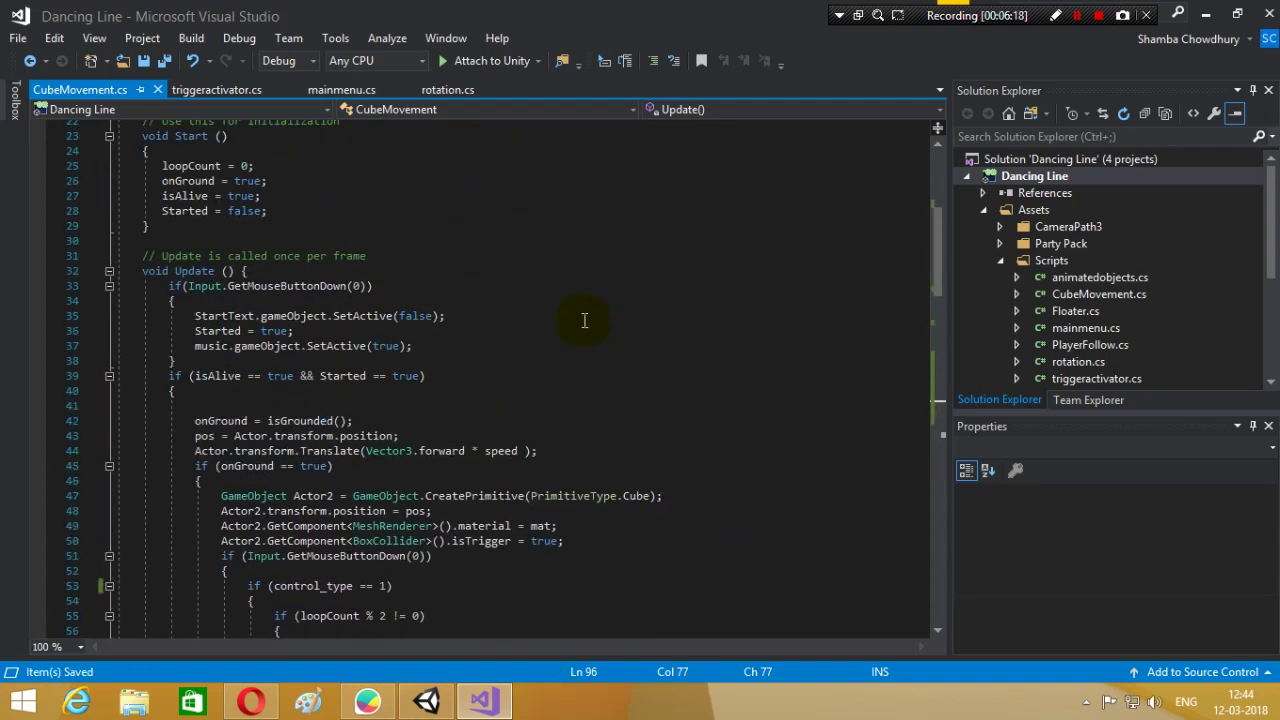
{"action": "scroll", "coordinate": [584, 320], "scroll_direction": "up", "scroll_amount": 4}
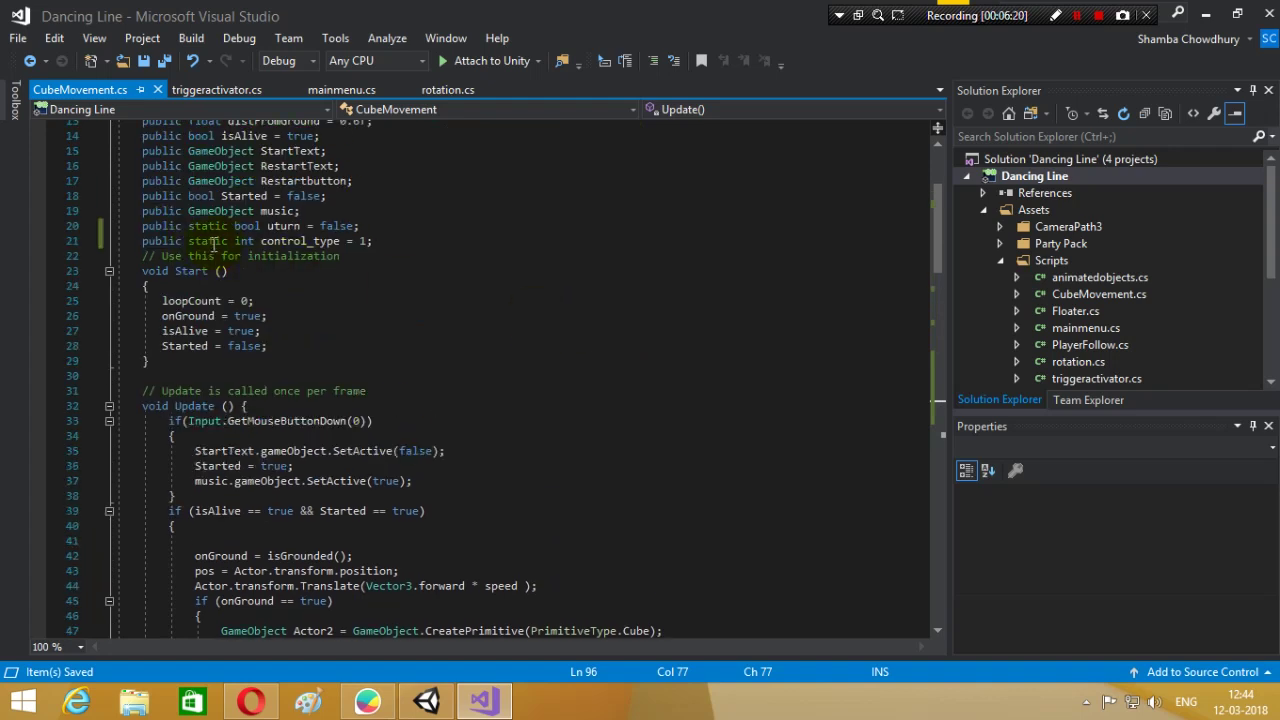
{"action": "left_click", "coordinate": [1206, 14]}
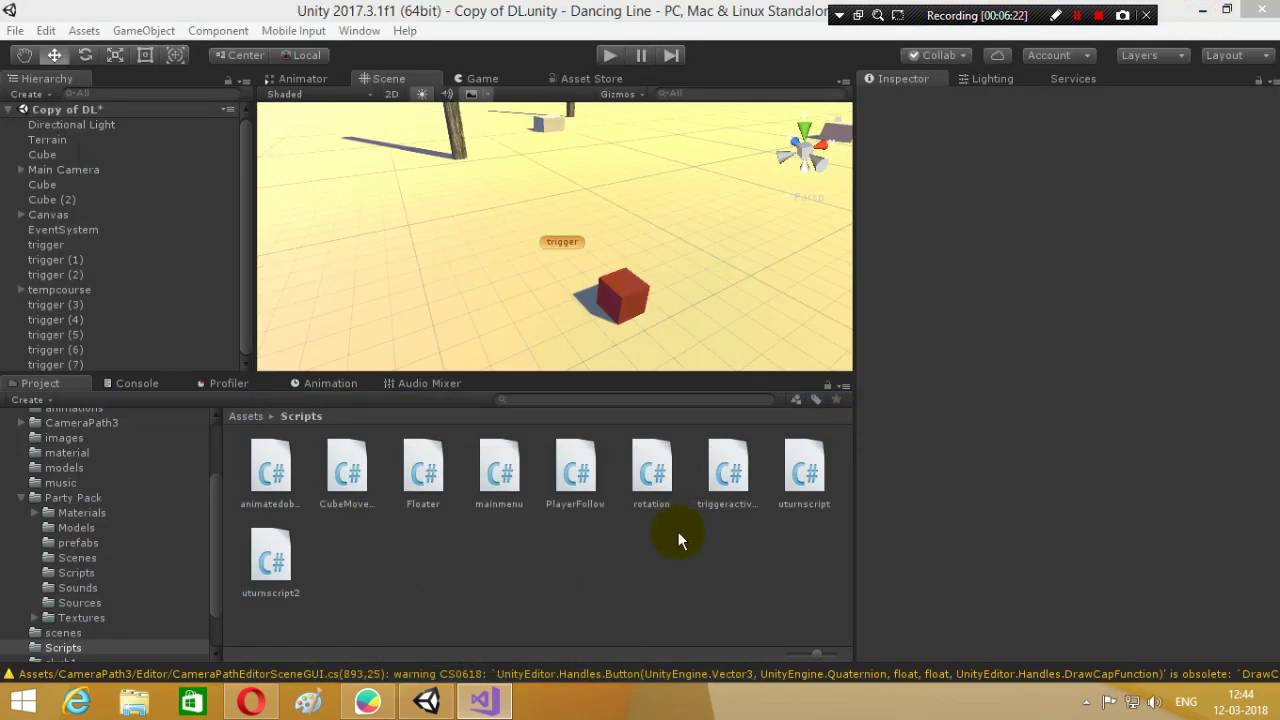
{"action": "right_click", "coordinate": [563, 600]}
{"action": "mouse_move", "coordinate": [643, 230]}
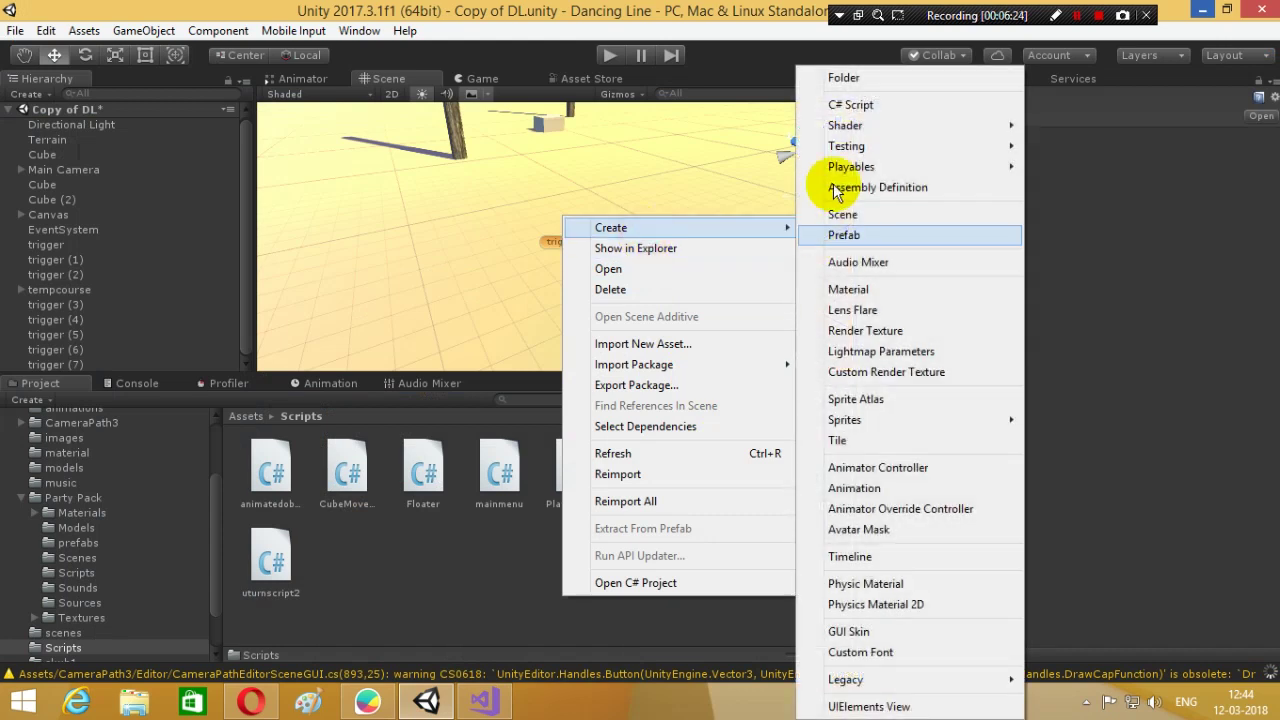
{"action": "left_click", "coordinate": [829, 94]}
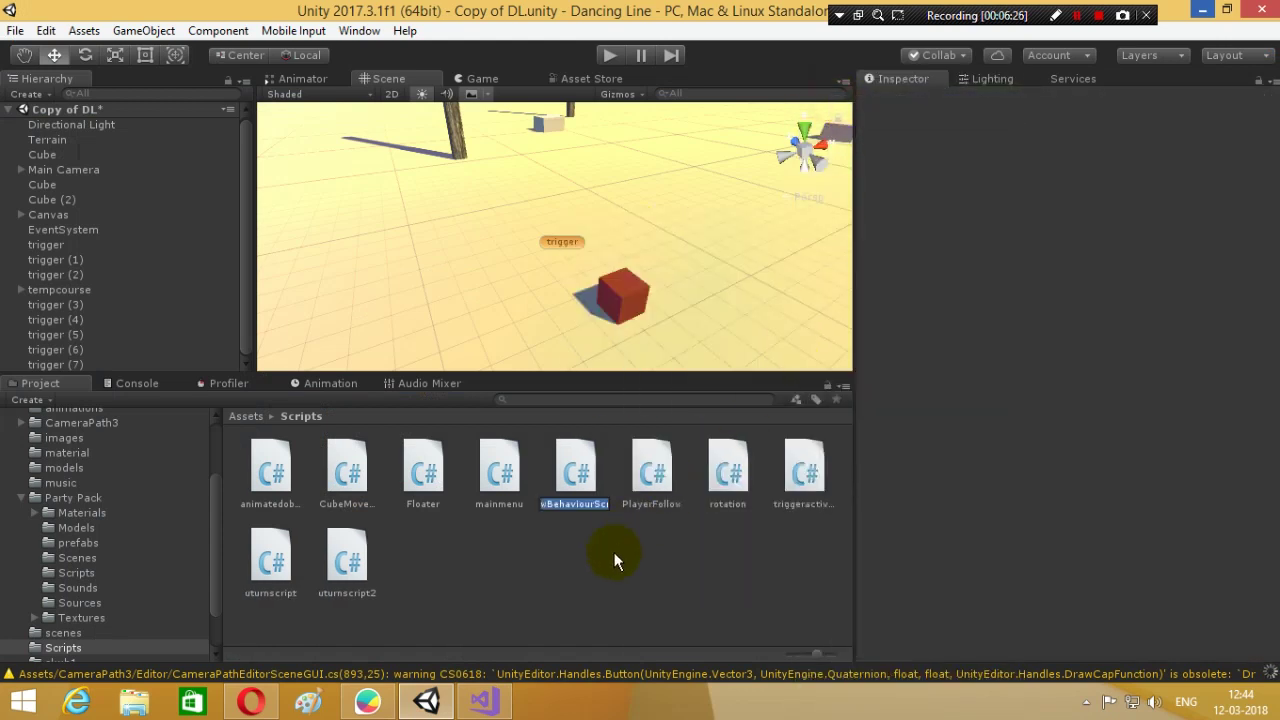
{"action": "type", "text": "control"}
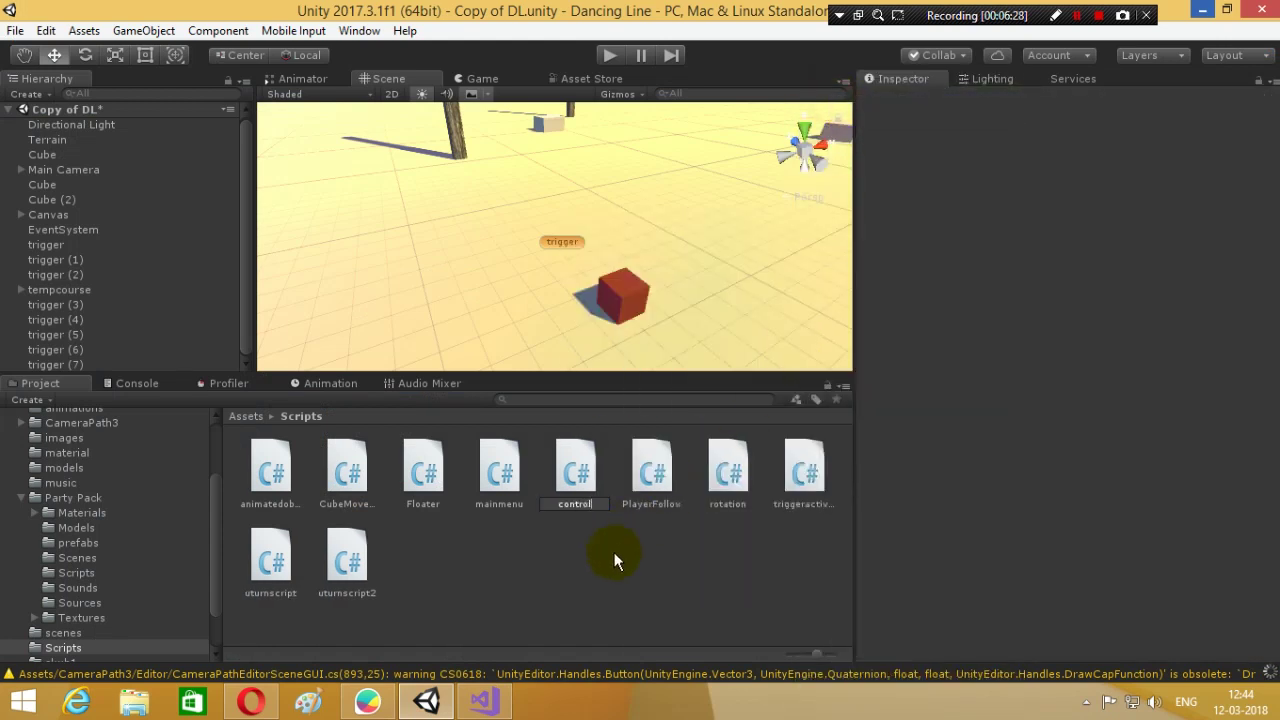
{"action": "type", "text": "_"}
{"action": "type", "text": "switch"}
- Confirm the name control_switch and open control_switch.cs in Visual Studio's Solution Explorer
{"action": "key", "text": "Return"}
{"action": "key", "text": "alt+Tab"}
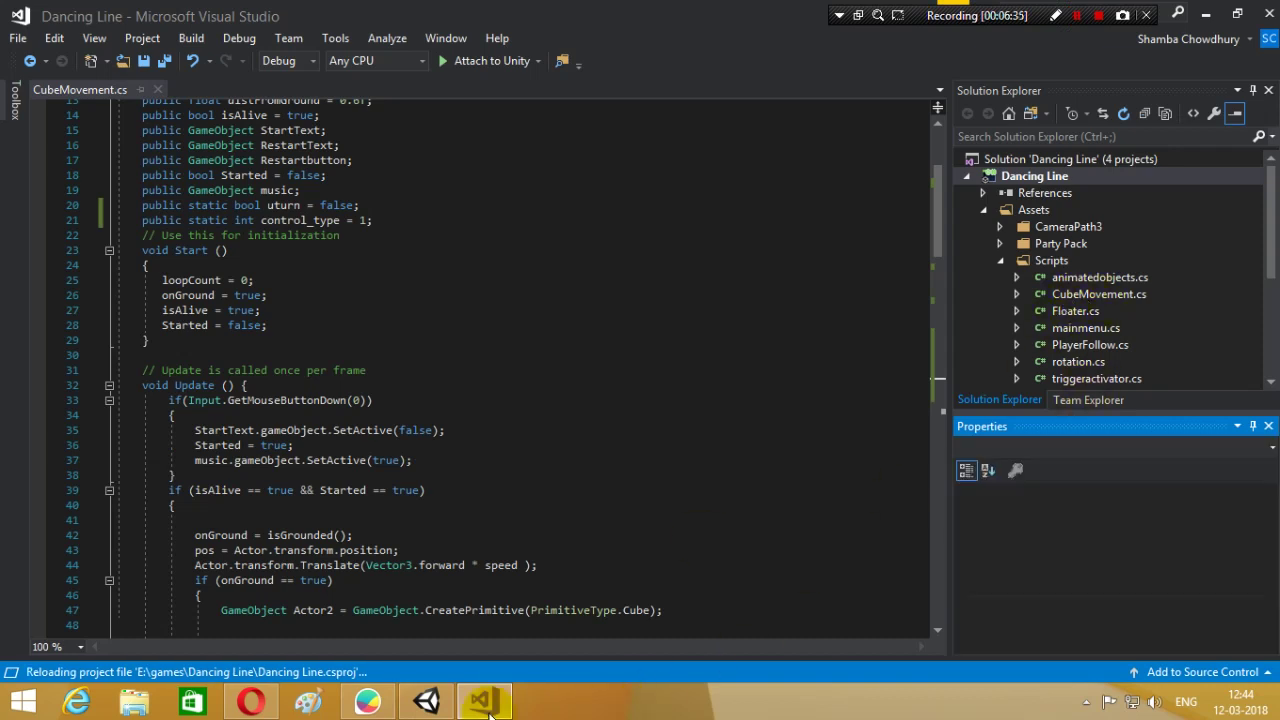
{"action": "left_click", "coordinate": [449, 708]}
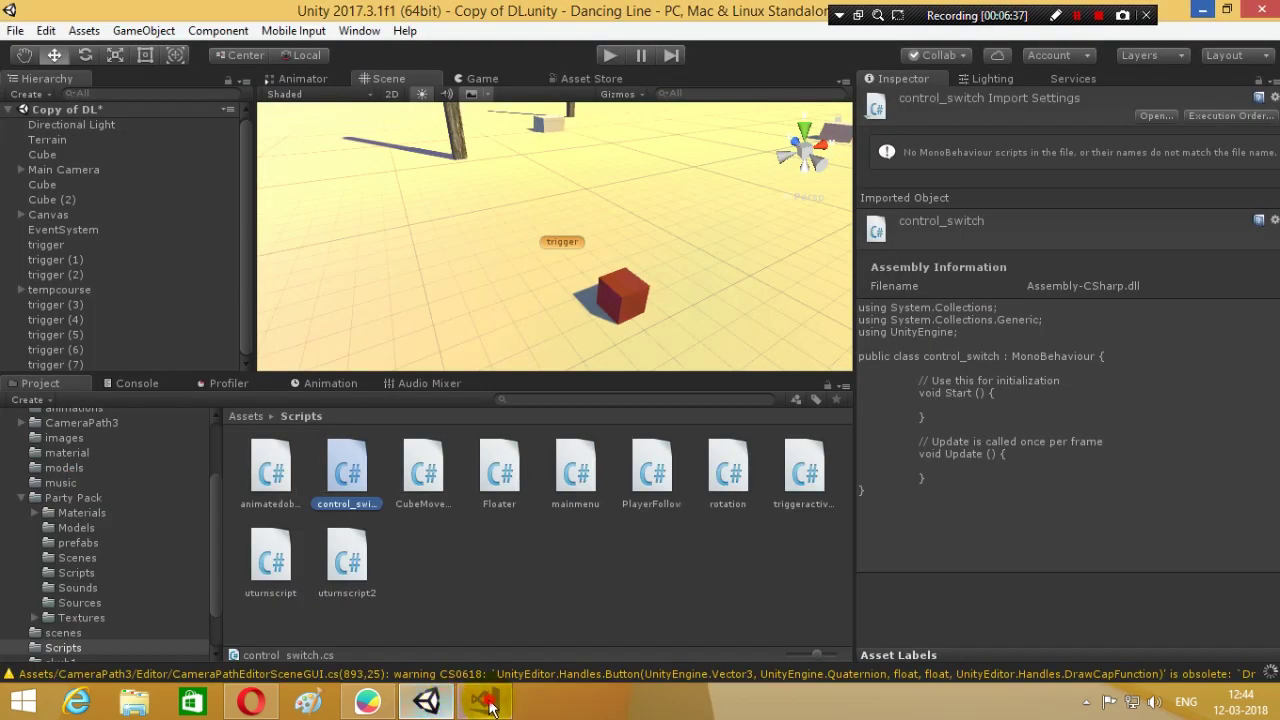
{"action": "left_click", "coordinate": [484, 702]}
{"action": "left_click", "coordinate": [1087, 298]}
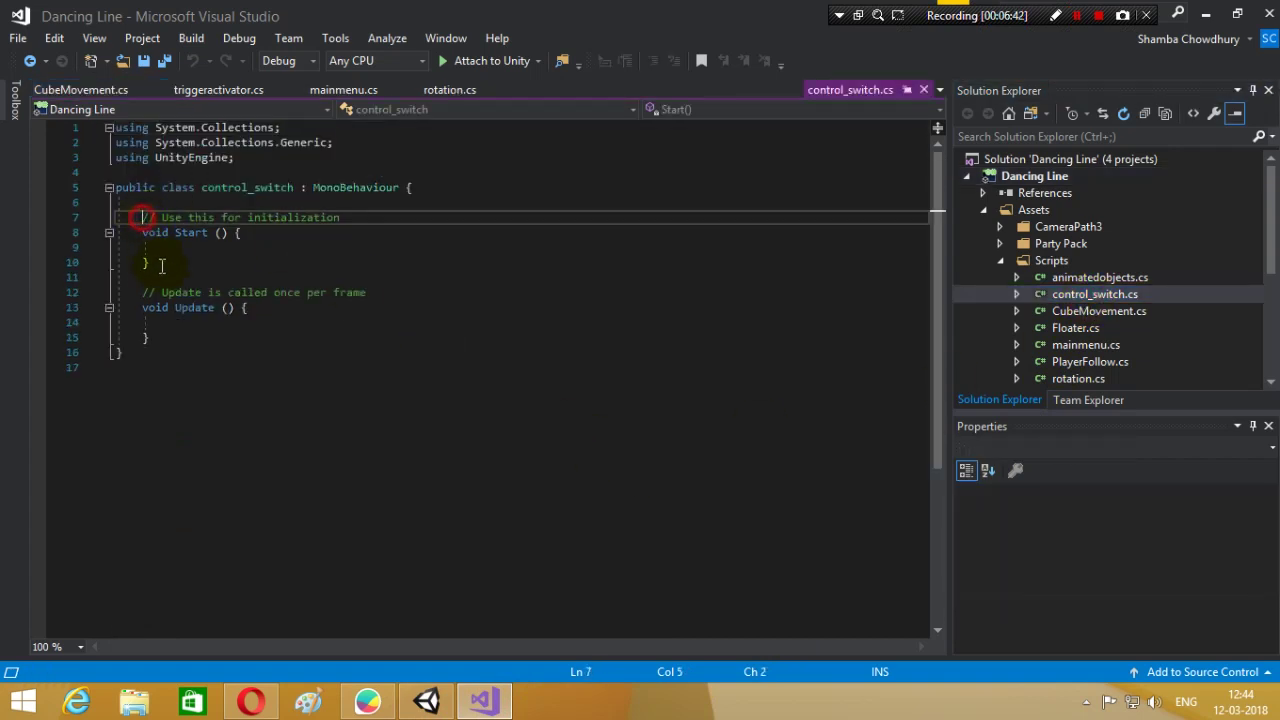
- Replace the Start and Update methods with an OnTriggerEnter(Collider other) stub
{"action": "left_click_drag", "start_coordinate": [142, 217], "coordinate": [169, 333]}
{"action": "key", "text": "Delete"}
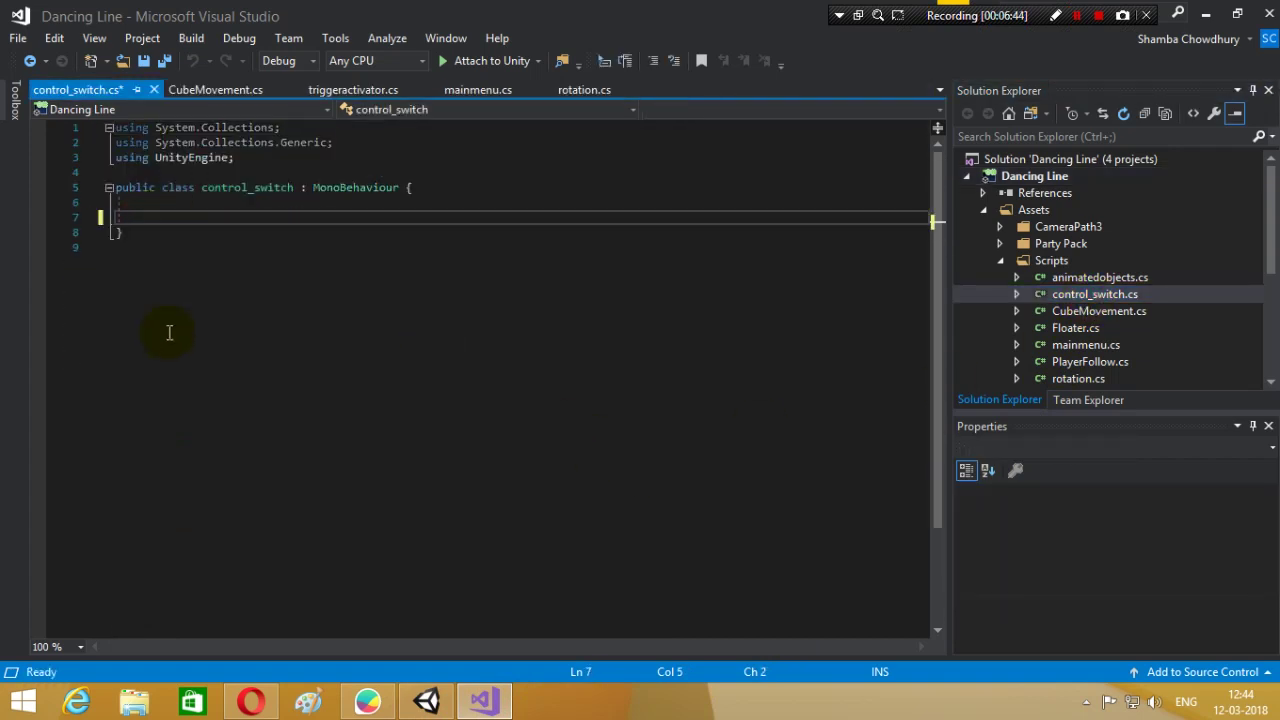
{"action": "type", "text": "vo"}
{"action": "type", "text": "id "}
{"action": "type", "text": "Ont"}
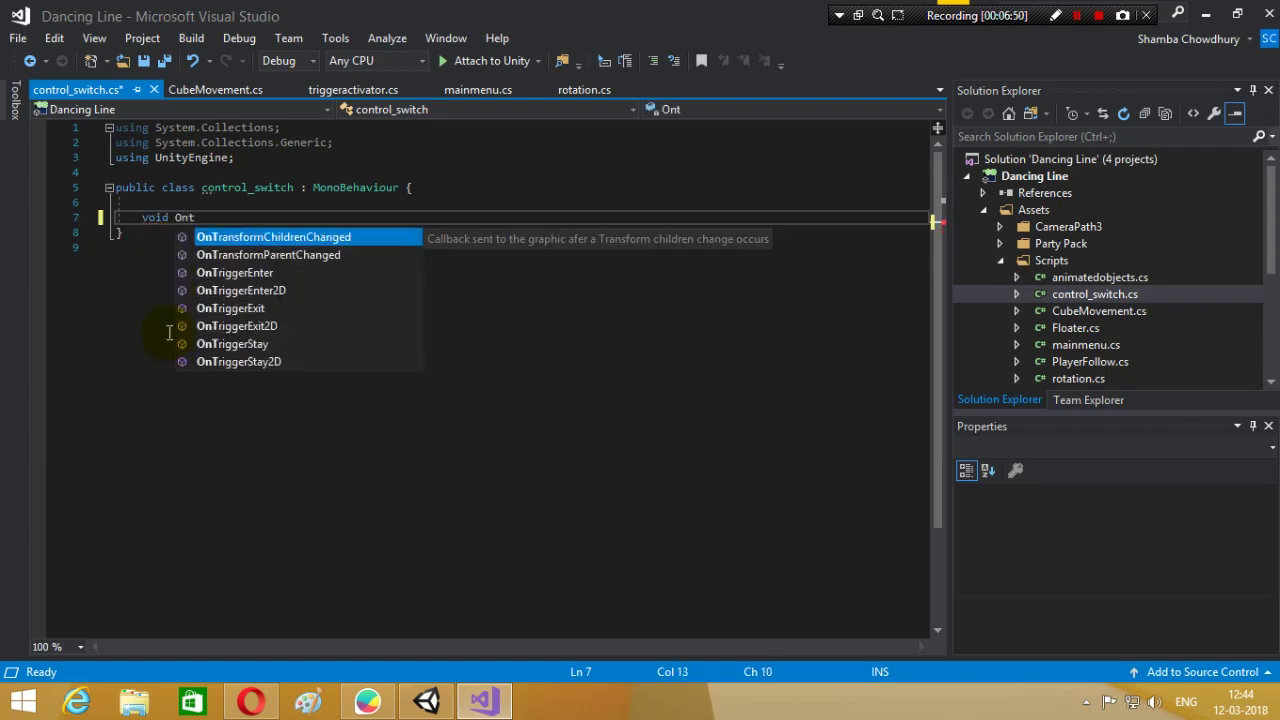
{"action": "key", "text": "Down"}
{"action": "key", "text": "Down"}
{"action": "key", "text": "Return"}
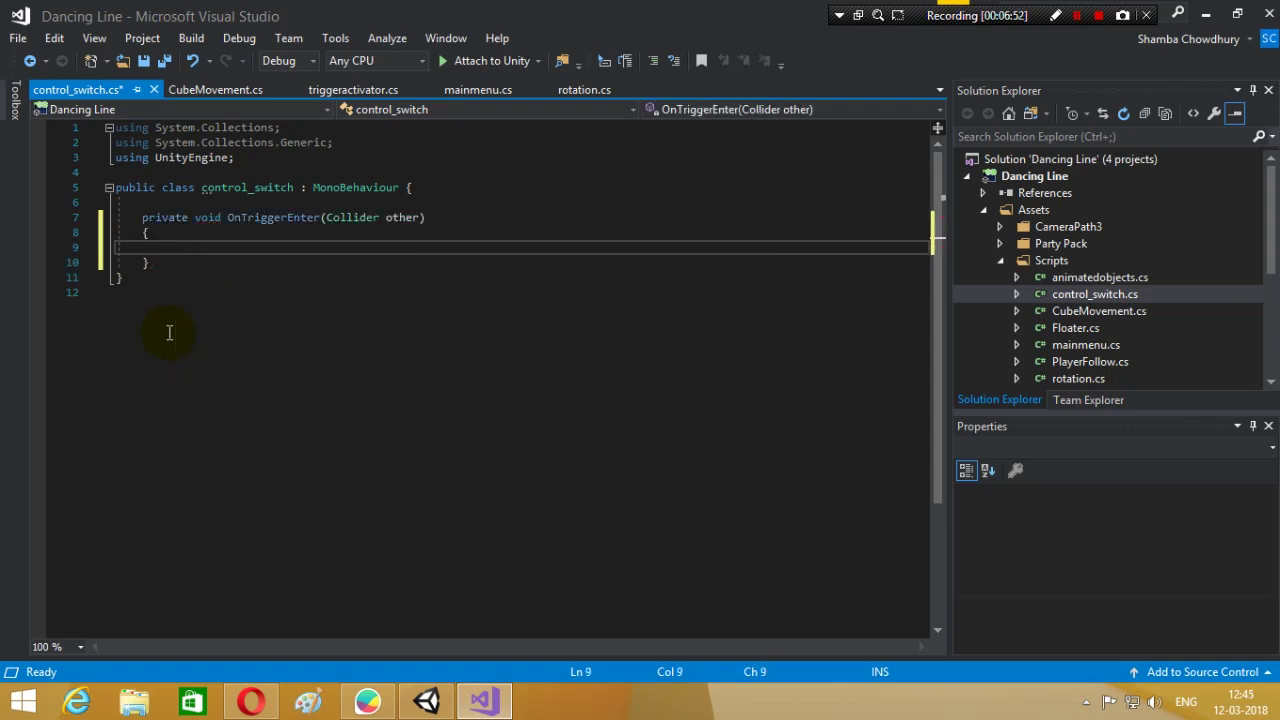
- Begin an if check for other.gameObject.tag == "Player" inside OnTriggerEnter
{"action": "type", "text": "if("}
{"action": "type", "text": "other"}
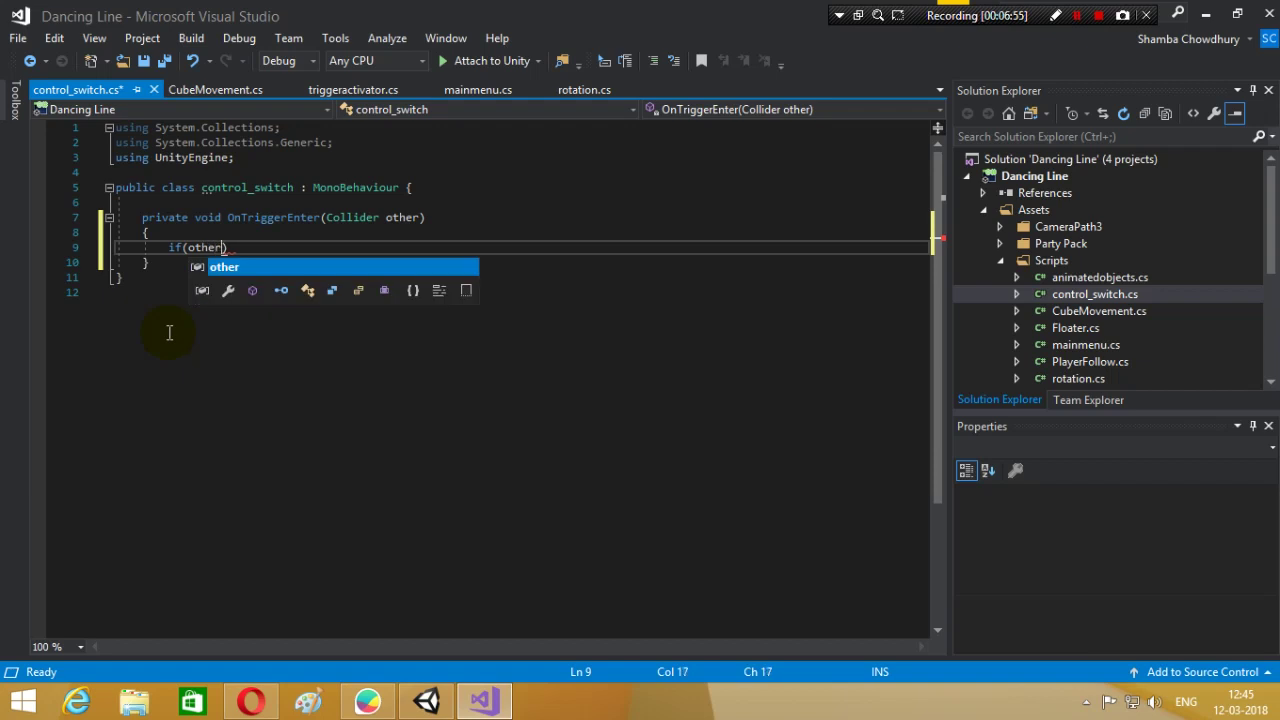
{"action": "type", "text": "."}
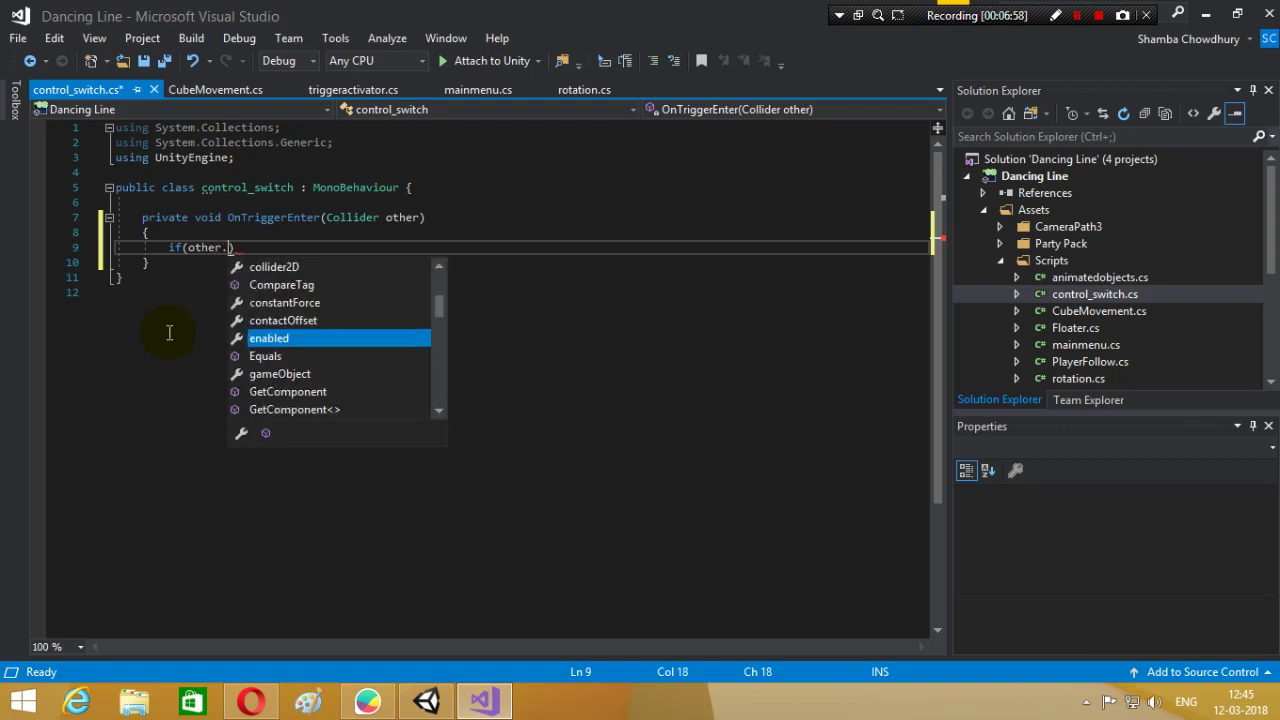
{"action": "type", "text": "ga"}
{"action": "key", "text": "Tab"}
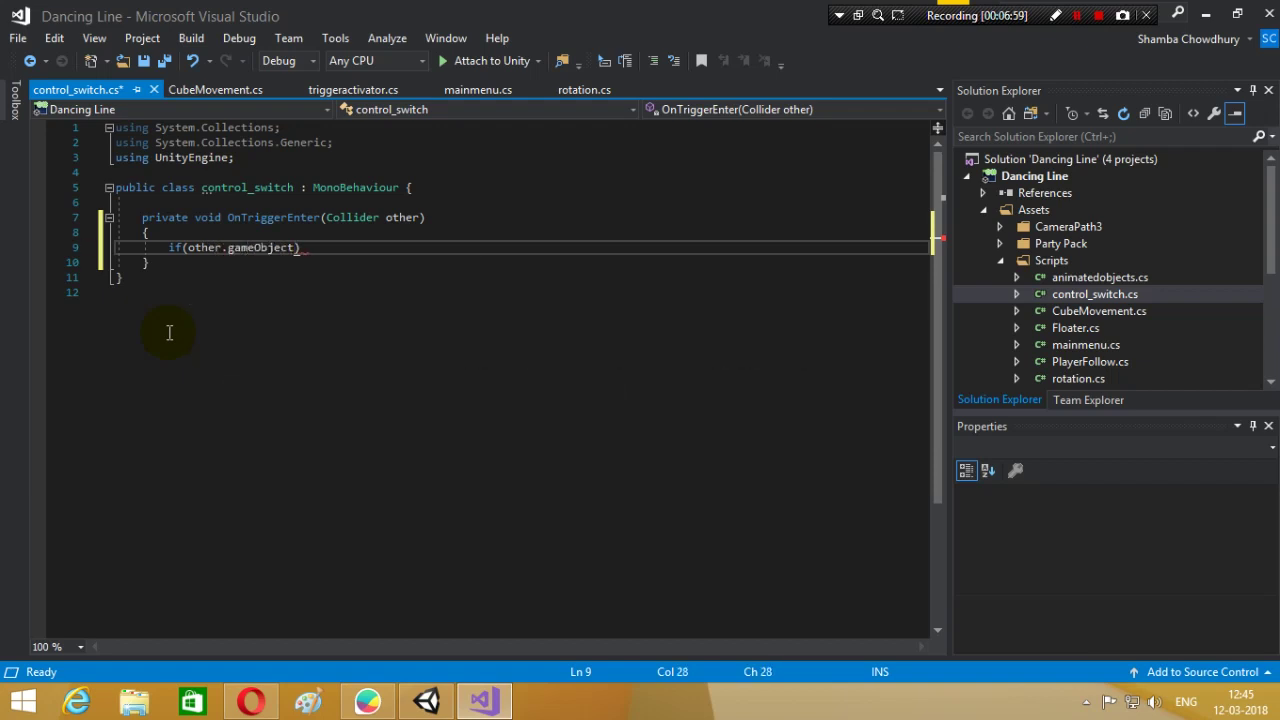
{"action": "type", "text": ".tag == "}
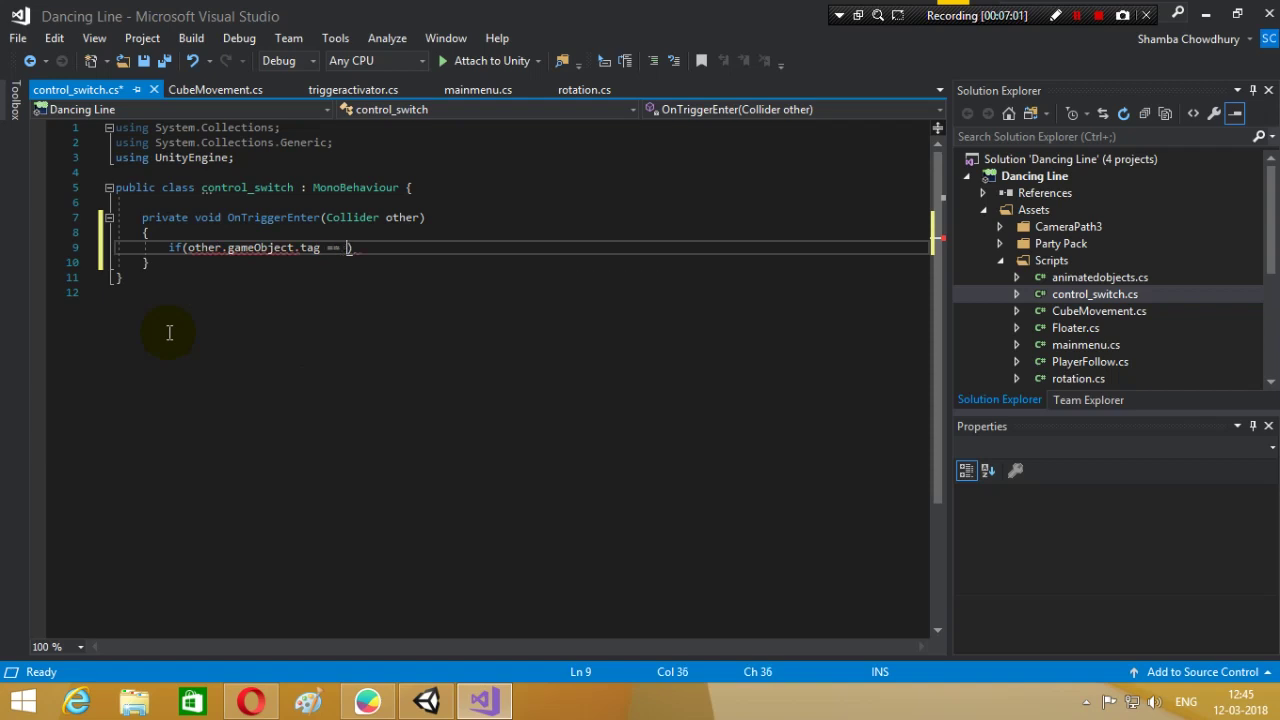
{"action": "type", "text": "\"Play"}
{"action": "type", "text": "er"}
{"action": "key", "text": "Right"}
- Add an empty { } block under the Player tag if statement
{"action": "key", "text": "Return"}
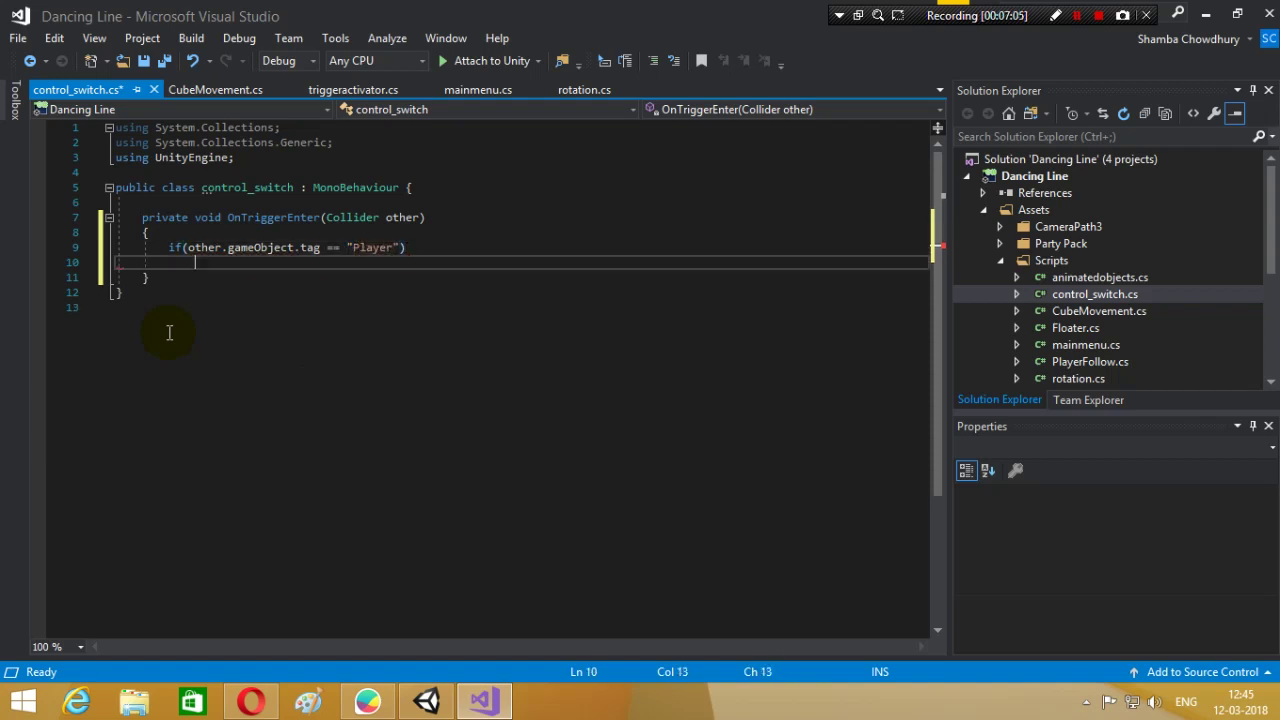
{"action": "type", "text": "{"}
{"action": "key", "text": "Return"}
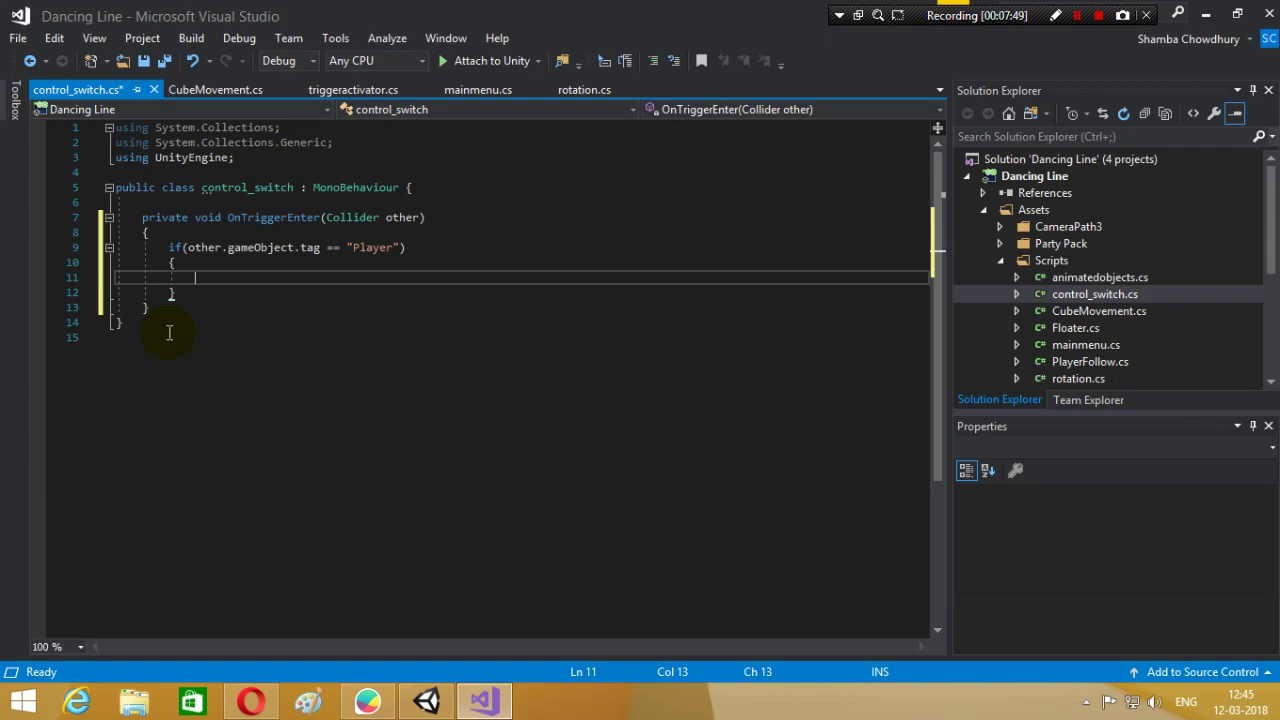
- Write switch (this.gameObject.tag) with an empty braced body inside the Player check
{"action": "type", "text": "switch"}
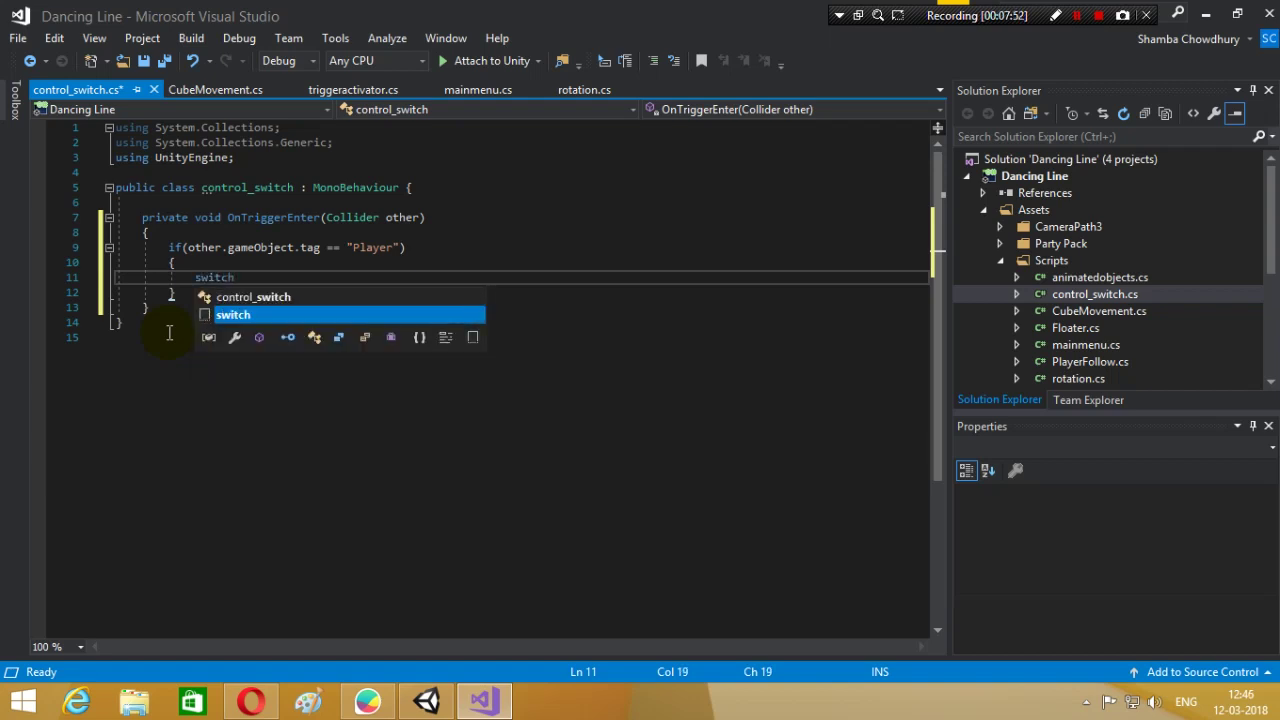
{"action": "type", "text": " ("}
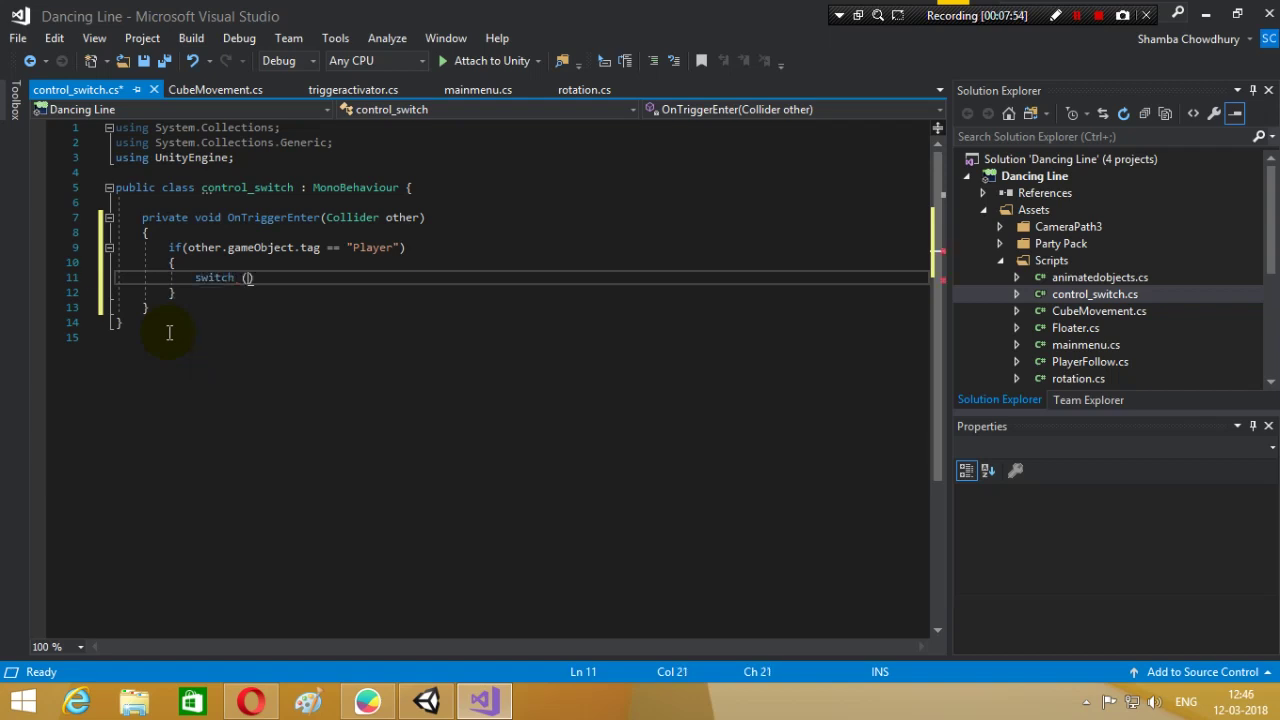
{"action": "type", "text": "t"}
{"action": "type", "text": "his."}
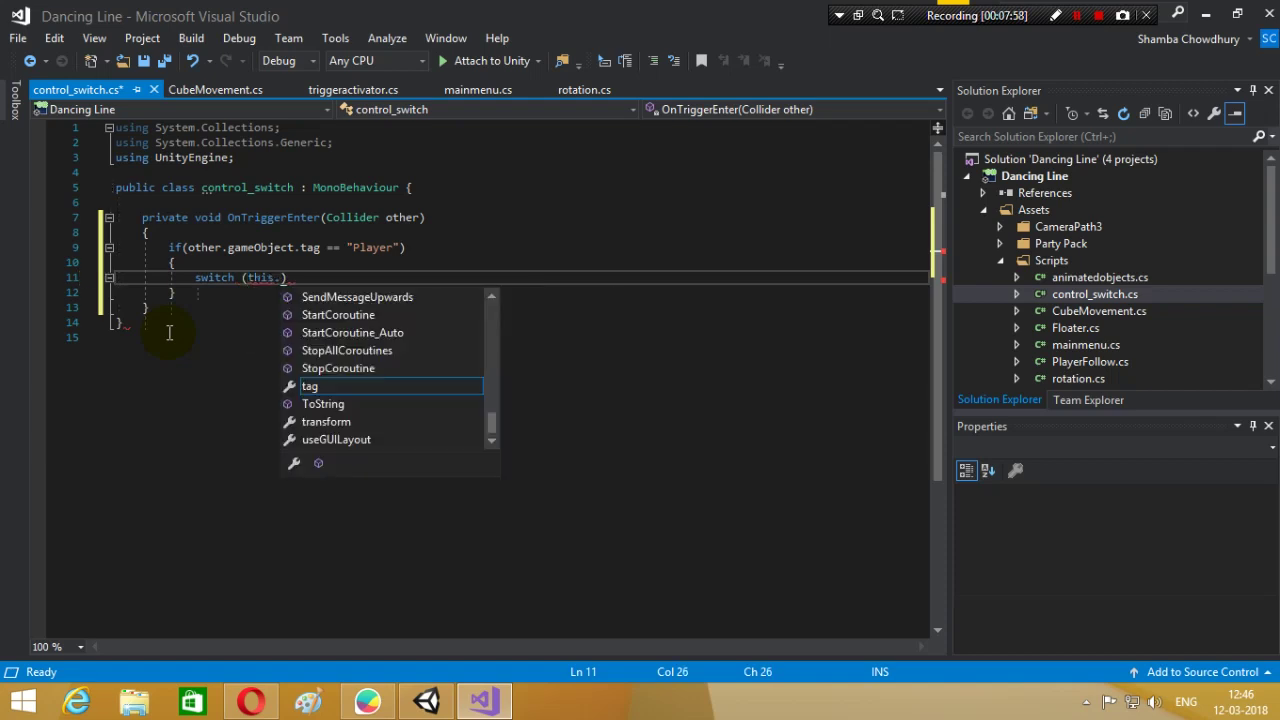
{"action": "type", "text": "gam"}
{"action": "key", "text": "Tab"}
{"action": "type", "text": "."}
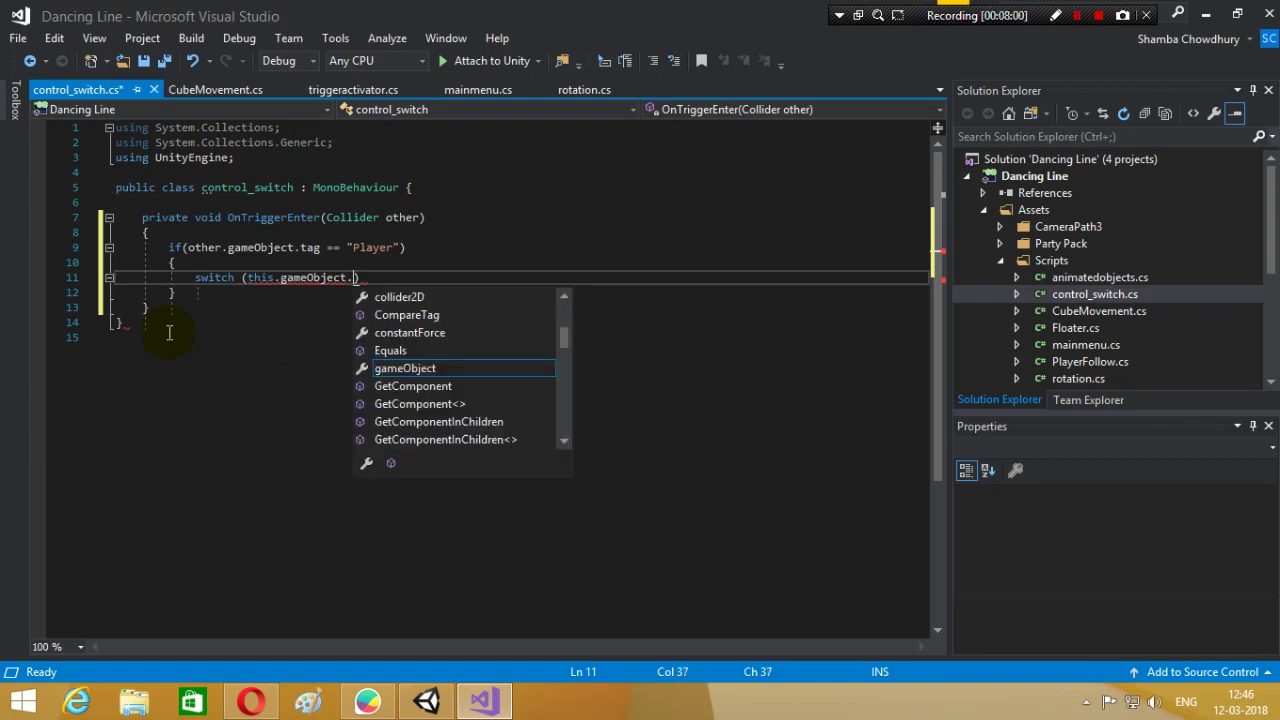
{"action": "type", "text": "tag"}
{"action": "key", "text": "Escape"}
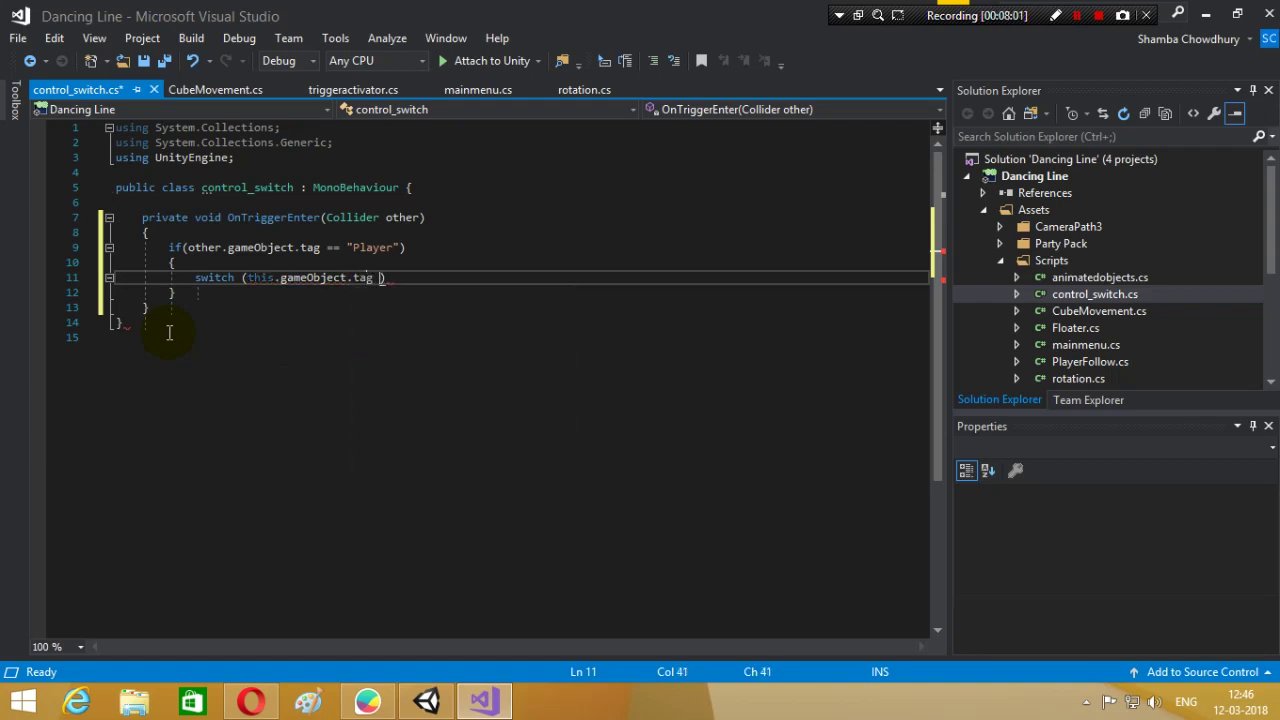
{"action": "key", "text": "Right"}
{"action": "key", "text": "Return"}
{"action": "type", "text": "{"}
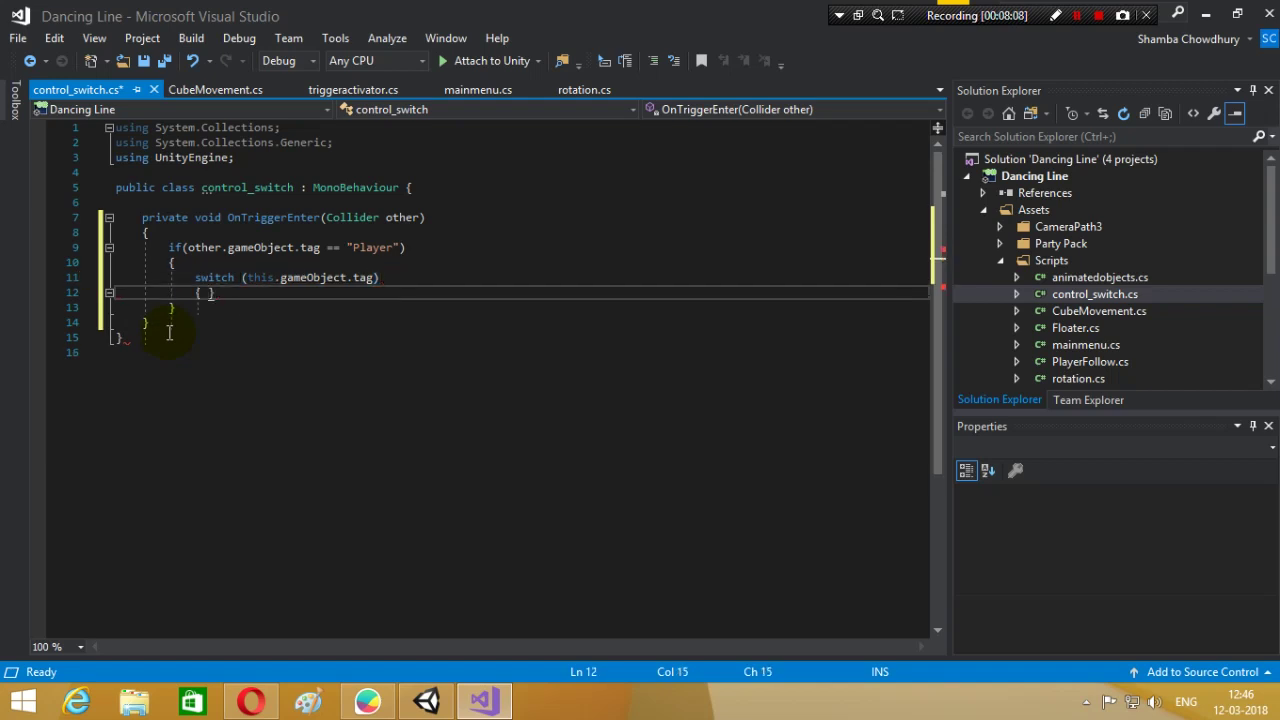
{"action": "key", "text": "Return"}
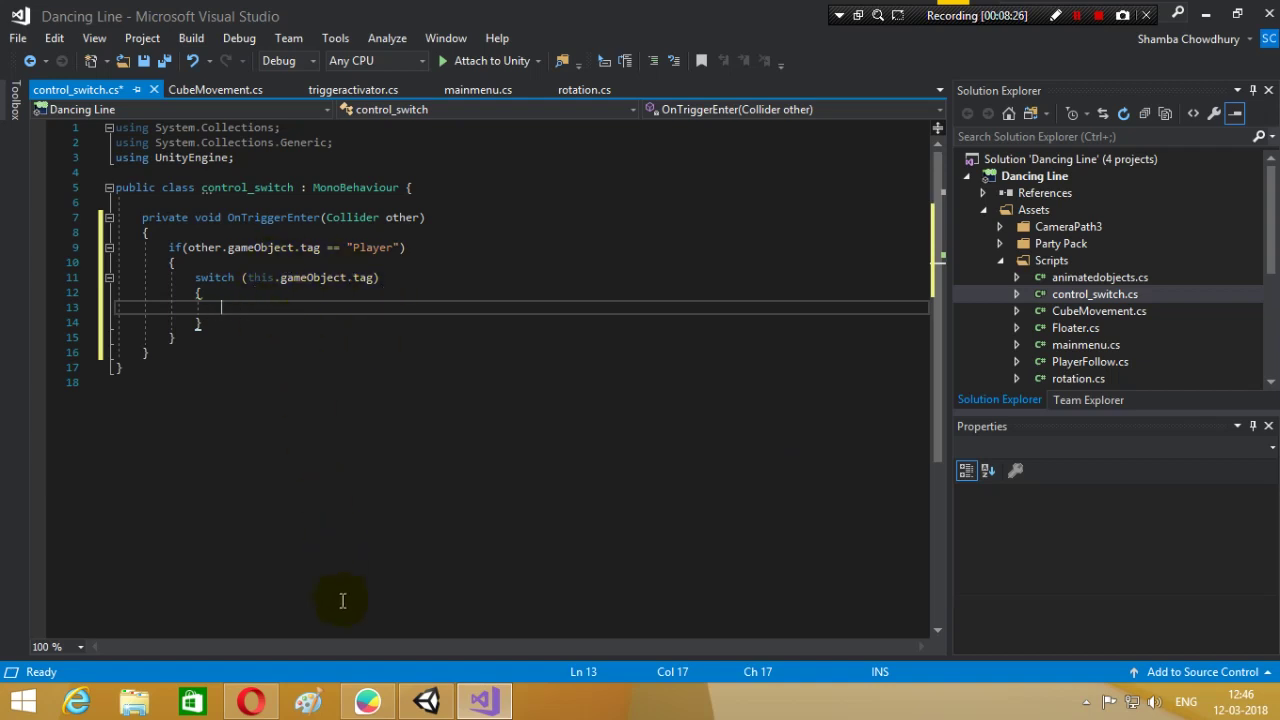
- Add a case "type1": label inside the switch with a blank line below it
{"action": "type", "text": "case"}
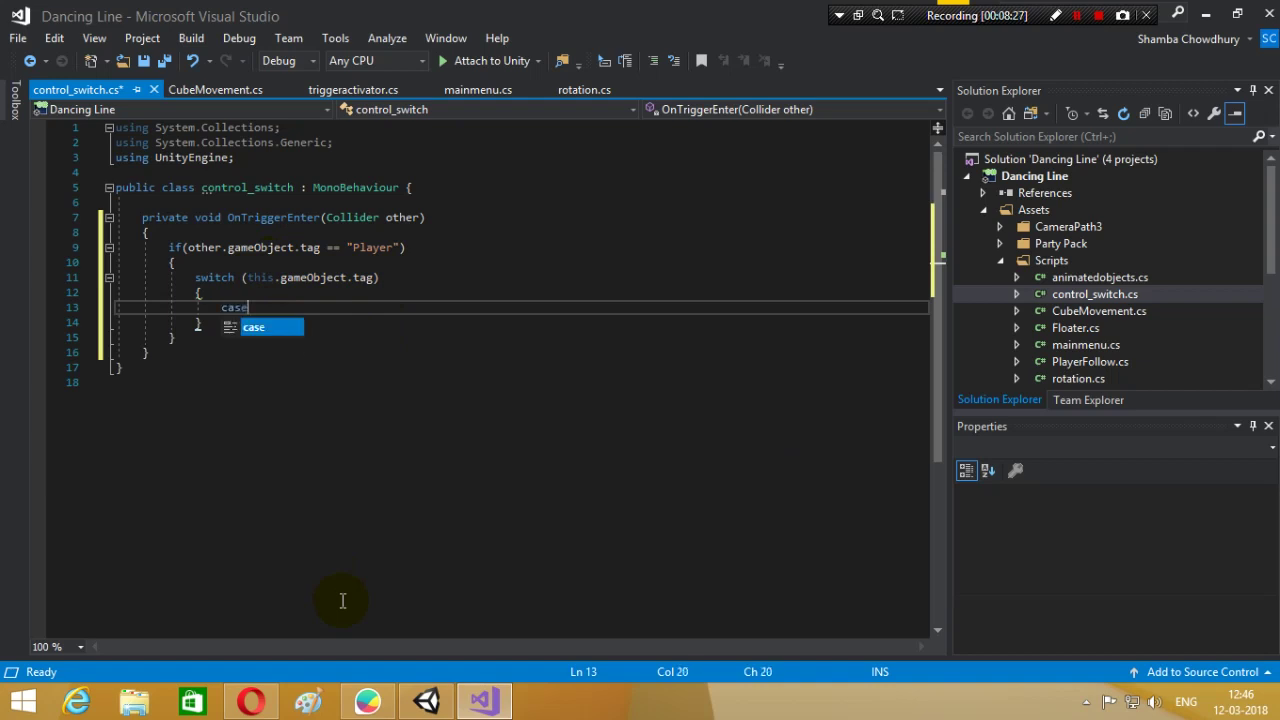
{"action": "key", "text": "Escape"}
{"action": "type", "text": " :"}
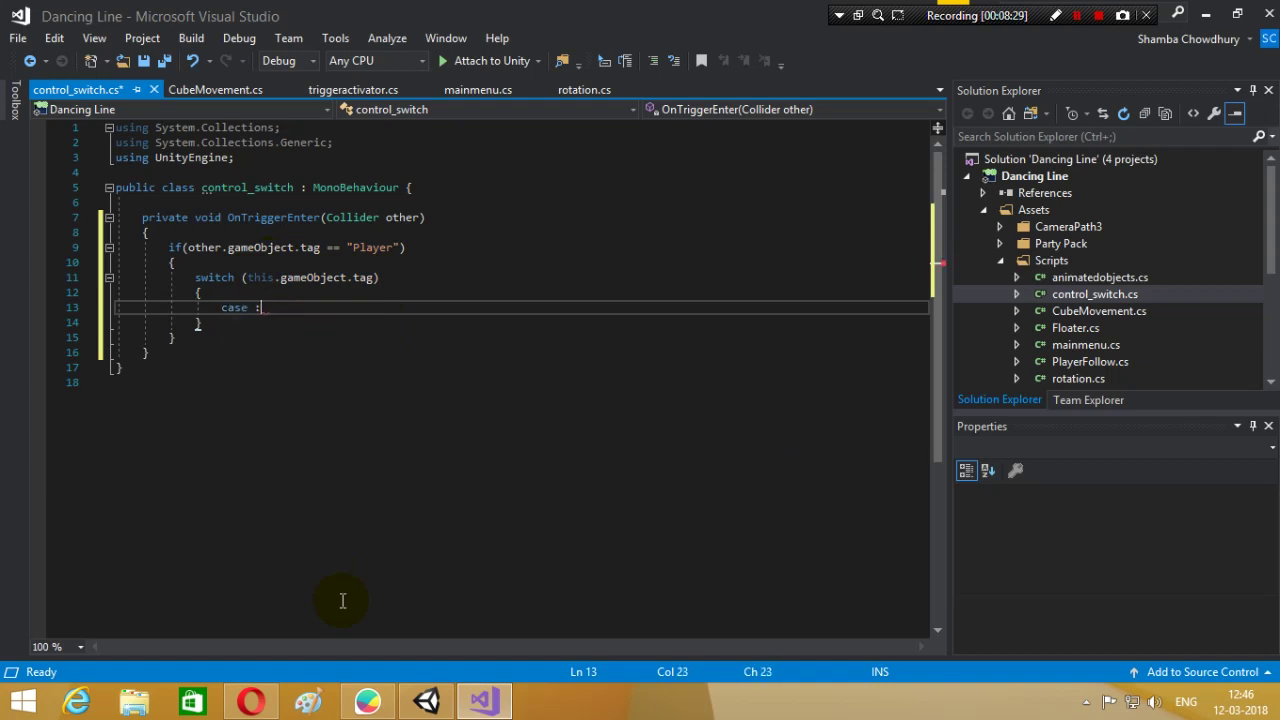
{"action": "key", "text": "Return"}
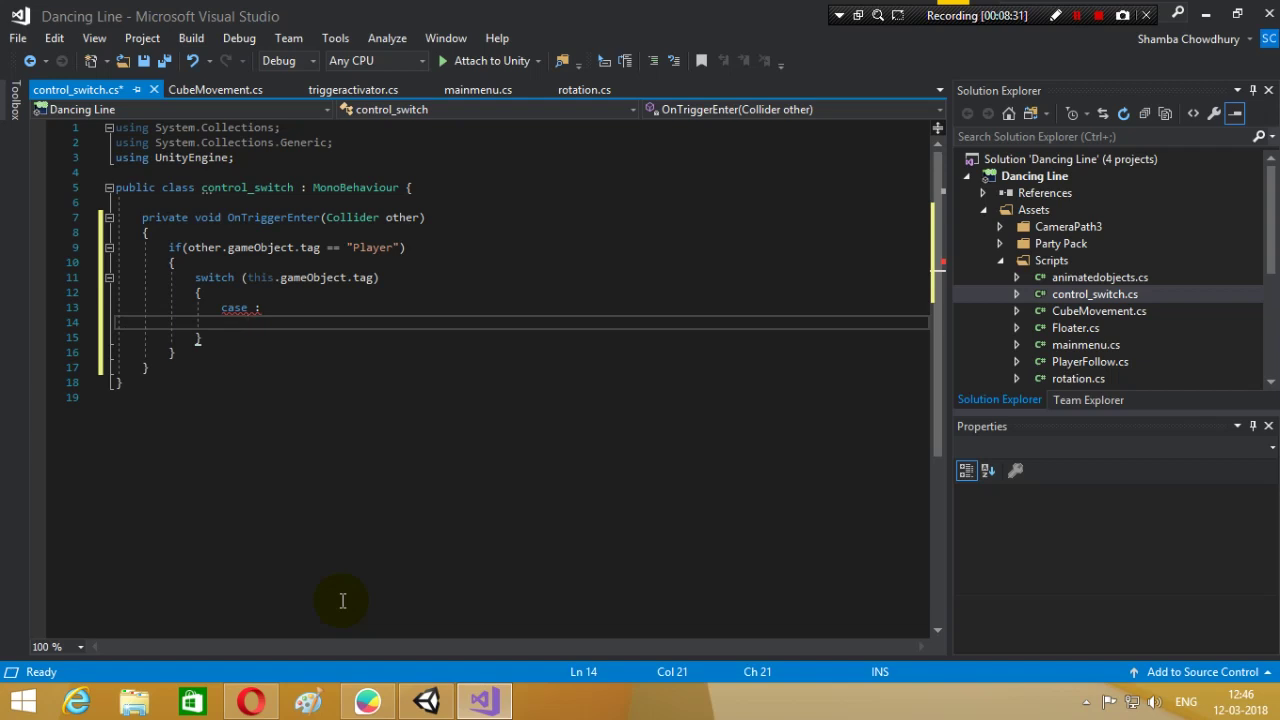
{"action": "key", "text": "BackSpace"}
{"action": "key", "text": "BackSpace"}
{"action": "key", "text": "BackSpace"}
{"action": "key", "text": "BackSpace"}
{"action": "key", "text": "BackSpace"}
{"action": "key", "text": "BackSpace"}
{"action": "key", "text": "BackSpace"}
{"action": "key", "text": "BackSpace"}
{"action": "key", "text": "BackSpace"}
{"action": "key", "text": "BackSpace"}
{"action": "key", "text": "BackSpace"}
{"action": "key", "text": "BackSpace"}
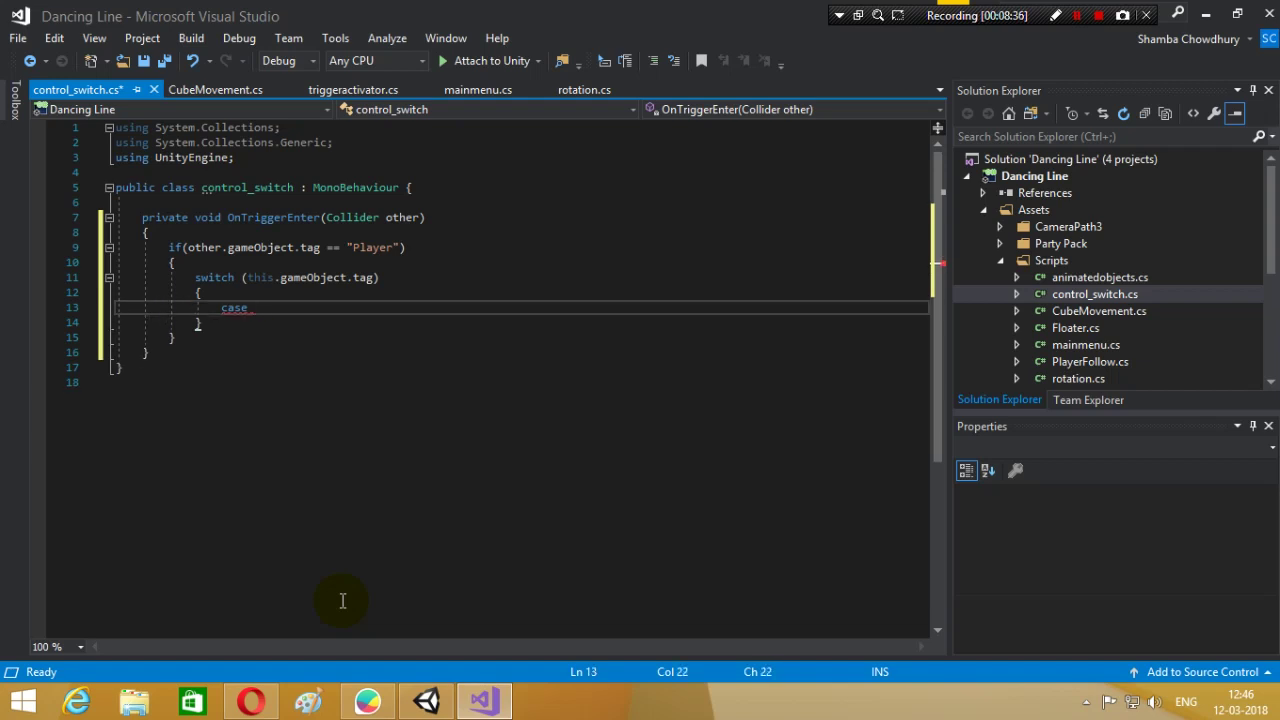
{"action": "type", "text": "\"ty"}
{"action": "type", "text": "pe1\";"}
{"action": "key", "text": "Return"}
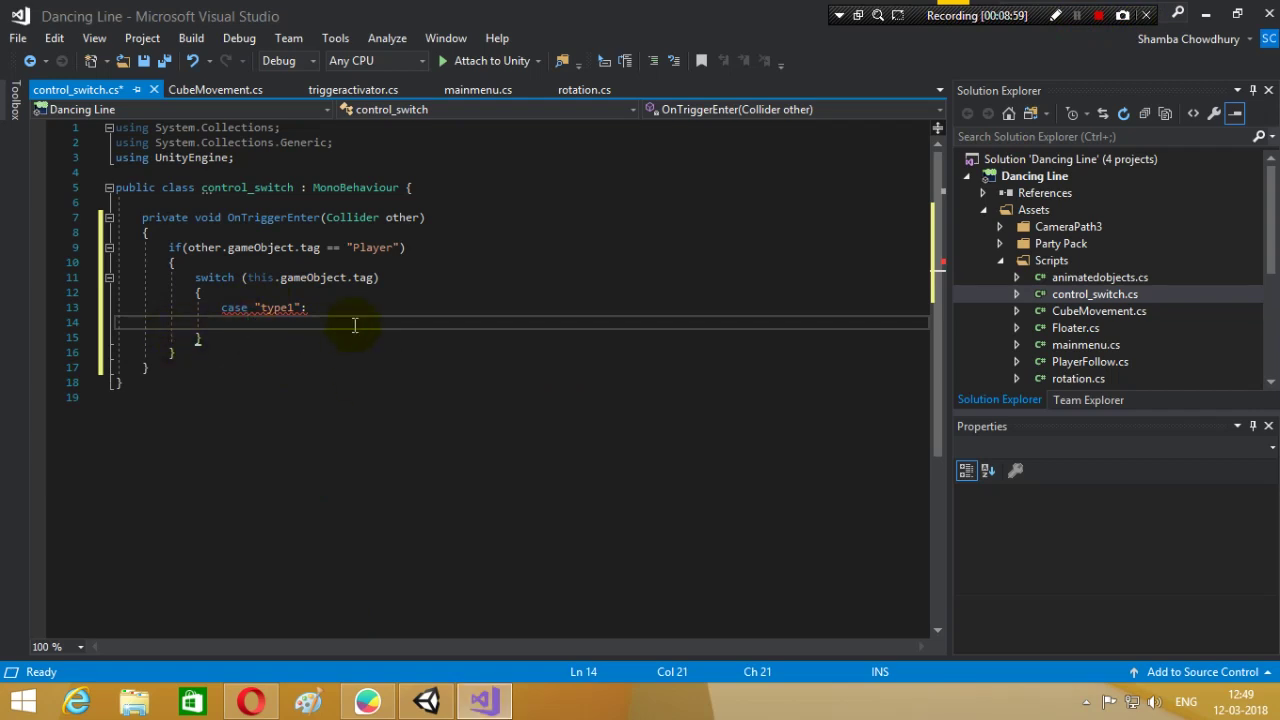
- Move the cursor around the lines below the case "type1" label
{"action": "key", "text": "Down"}
{"action": "key", "text": "Up"}
{"action": "key", "text": "Up"}
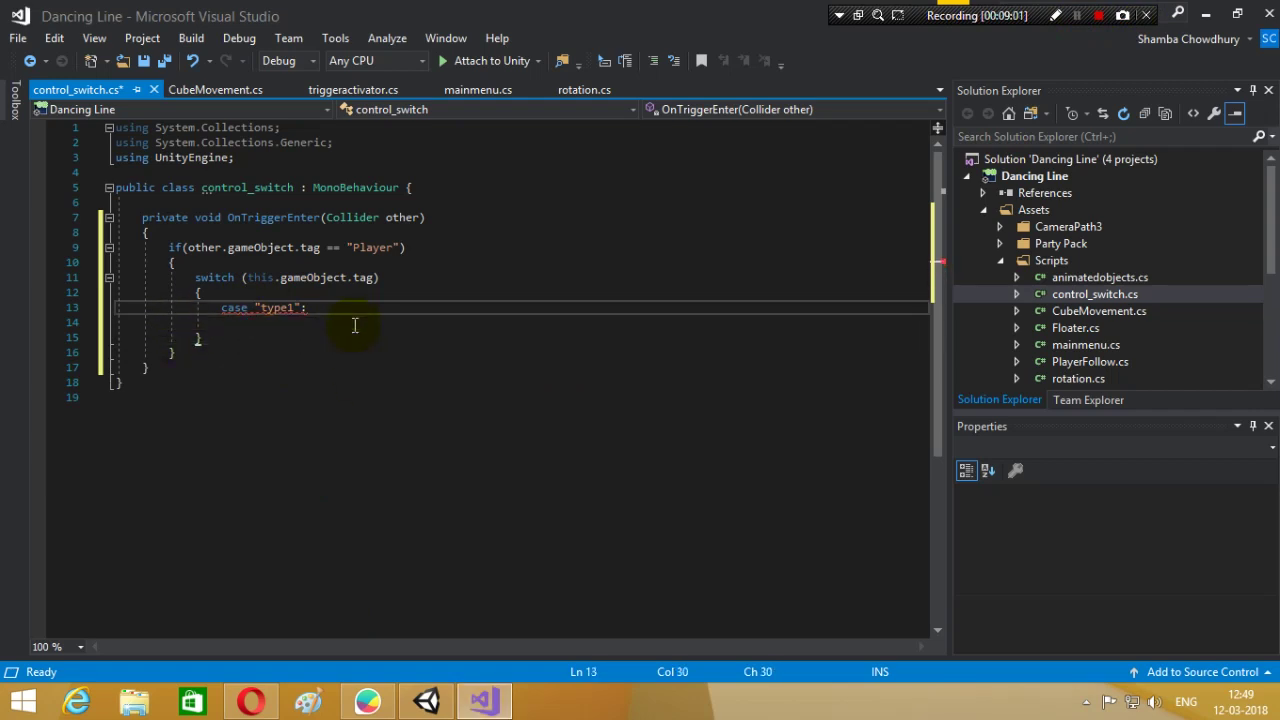
{"action": "key", "text": "Down"}
{"action": "key", "text": "Down"}
{"action": "key", "text": "Right"}
{"action": "key", "text": "Left"}
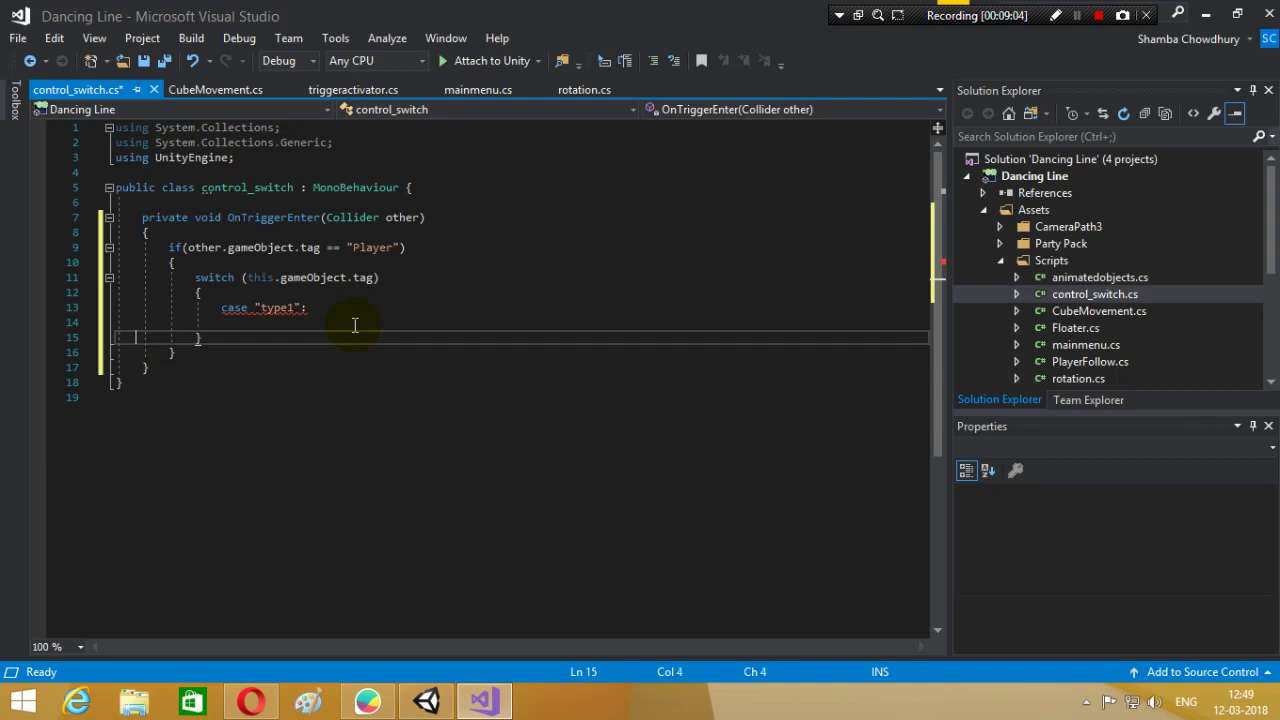
{"action": "key", "text": "Up"}
{"action": "key", "text": "Down"}
{"action": "key", "text": "Up"}
{"action": "key", "text": "Up"}
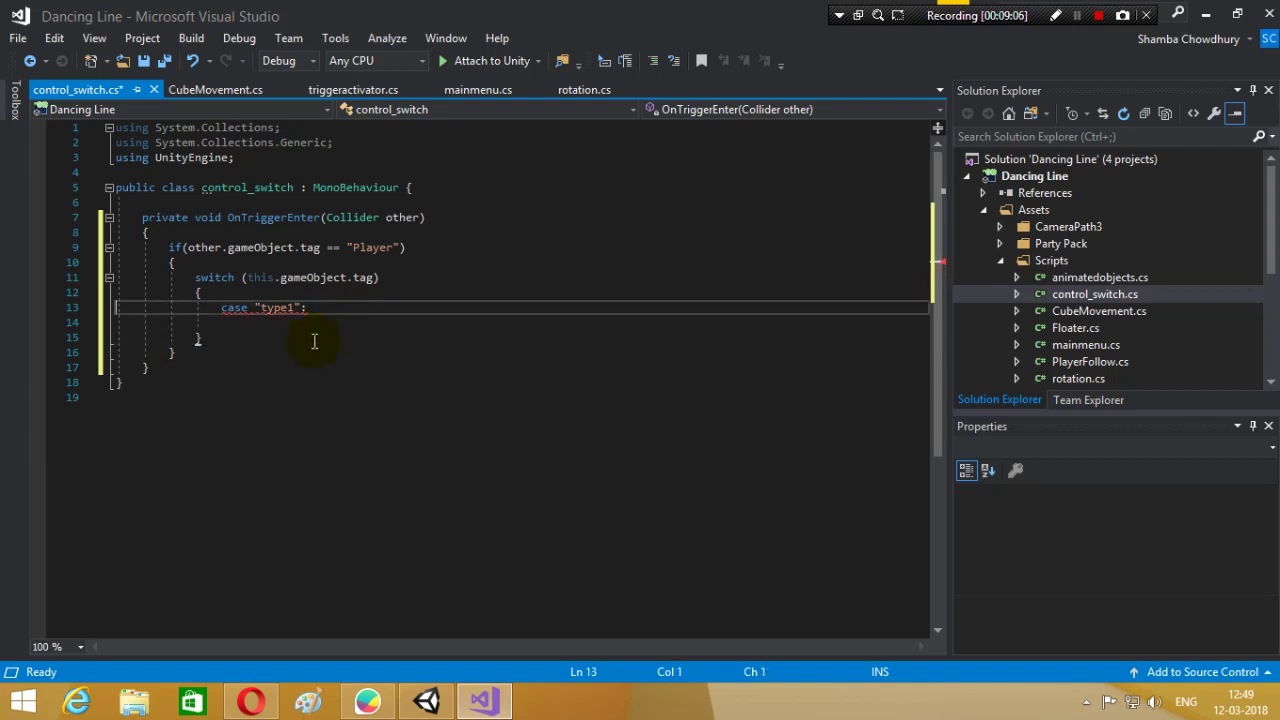
- Under case "type1", write CubeMovement.control_type = 1;
{"action": "left_click", "coordinate": [250, 322]}
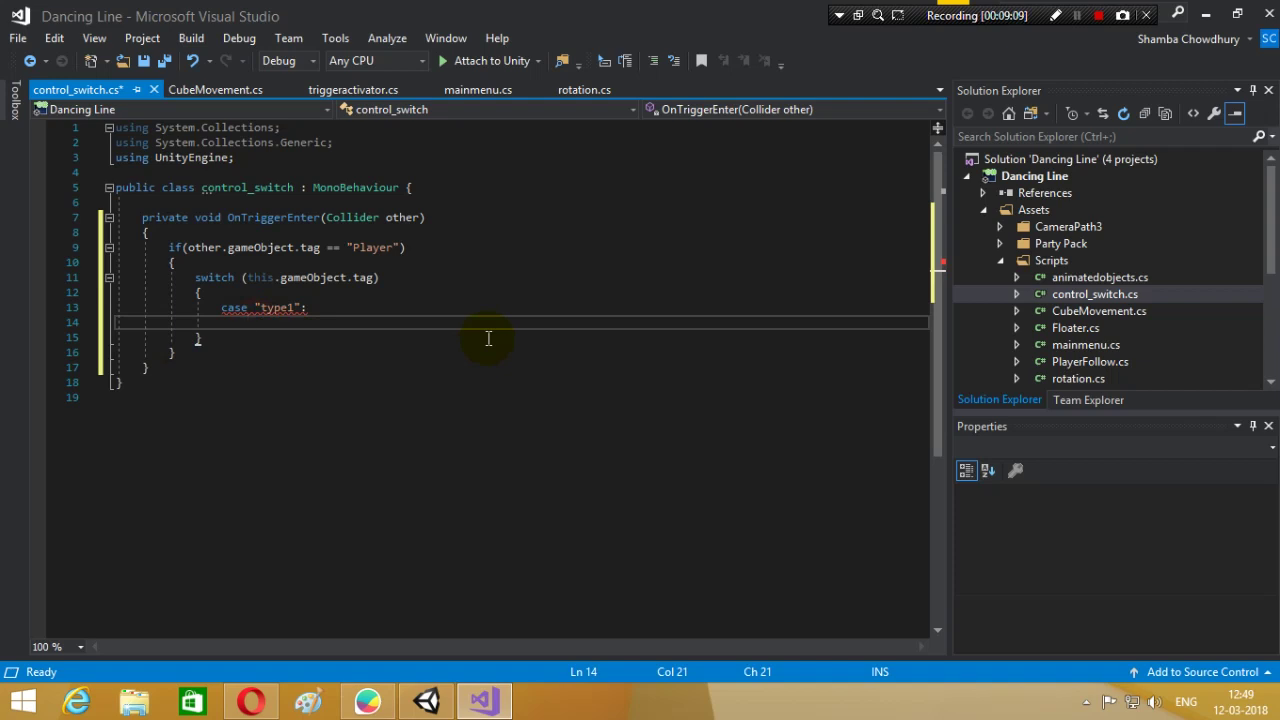
{"action": "type", "text": "cub"}
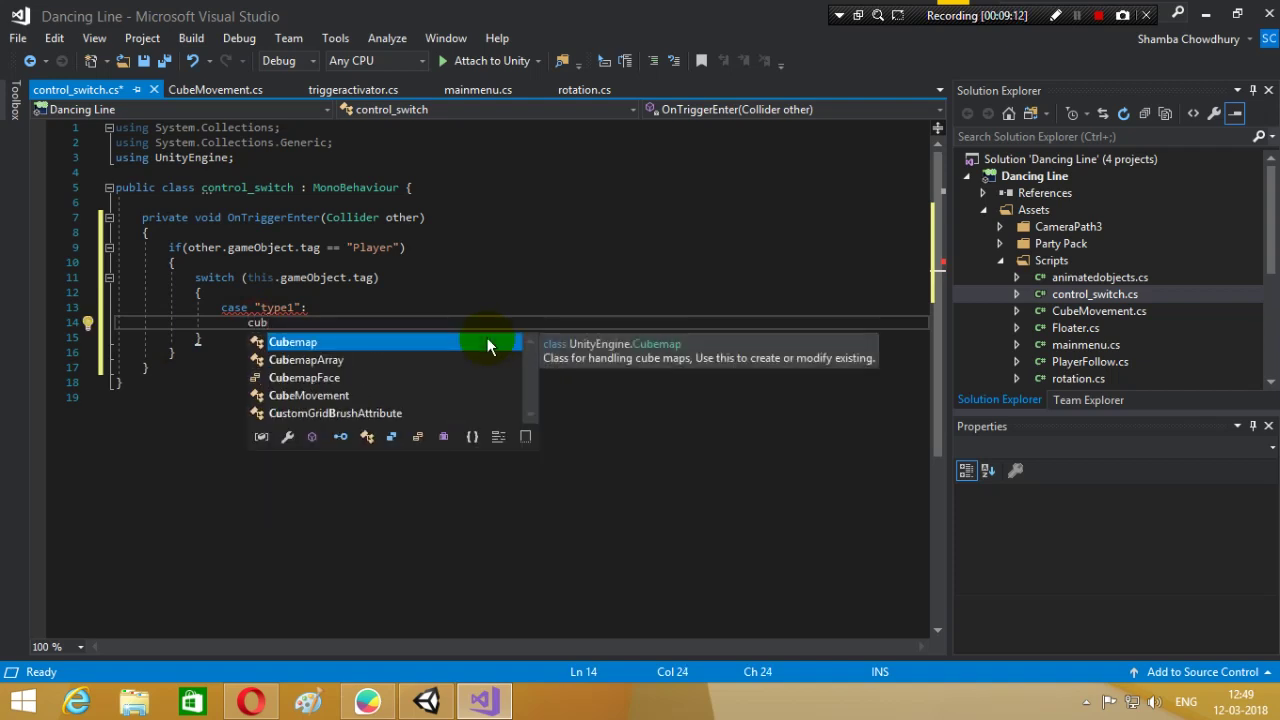
{"action": "key", "text": "Down"}
{"action": "key", "text": "Down"}
{"action": "key", "text": "Down"}
{"action": "key", "text": "Tab"}
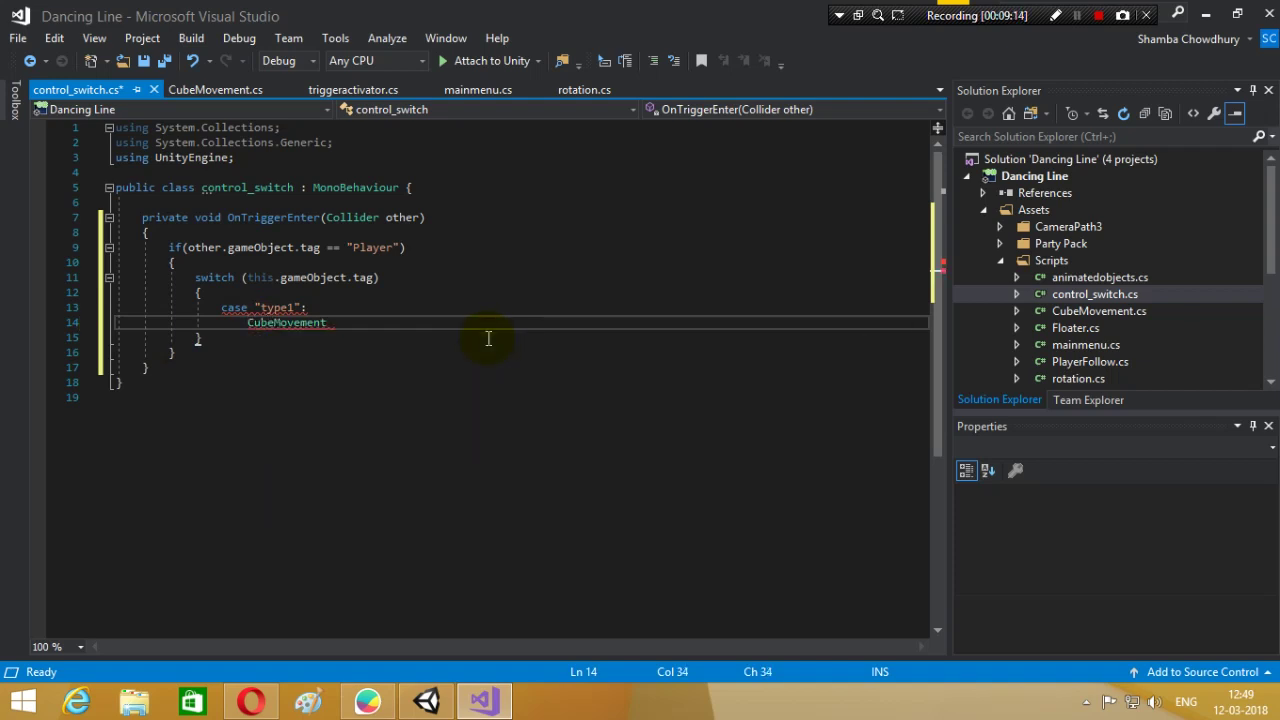
{"action": "key", "text": "BackSpace"}
{"action": "type", "text": ".con"}
{"action": "key", "text": "Tab"}
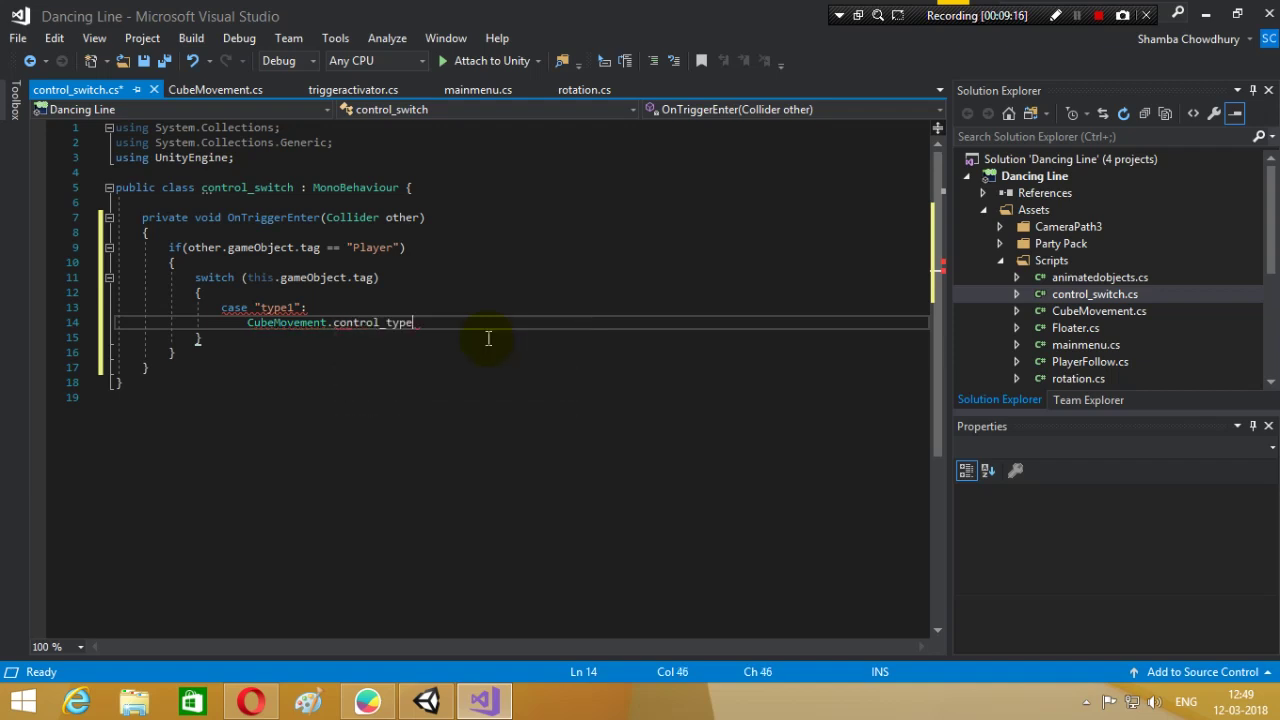
{"action": "type", "text": " = "}
{"action": "type", "text": "1;"}
{"action": "key", "text": "Return"}
- Add an empty case "type2": label below the type1 assignment
{"action": "key", "text": "BackSpace"}
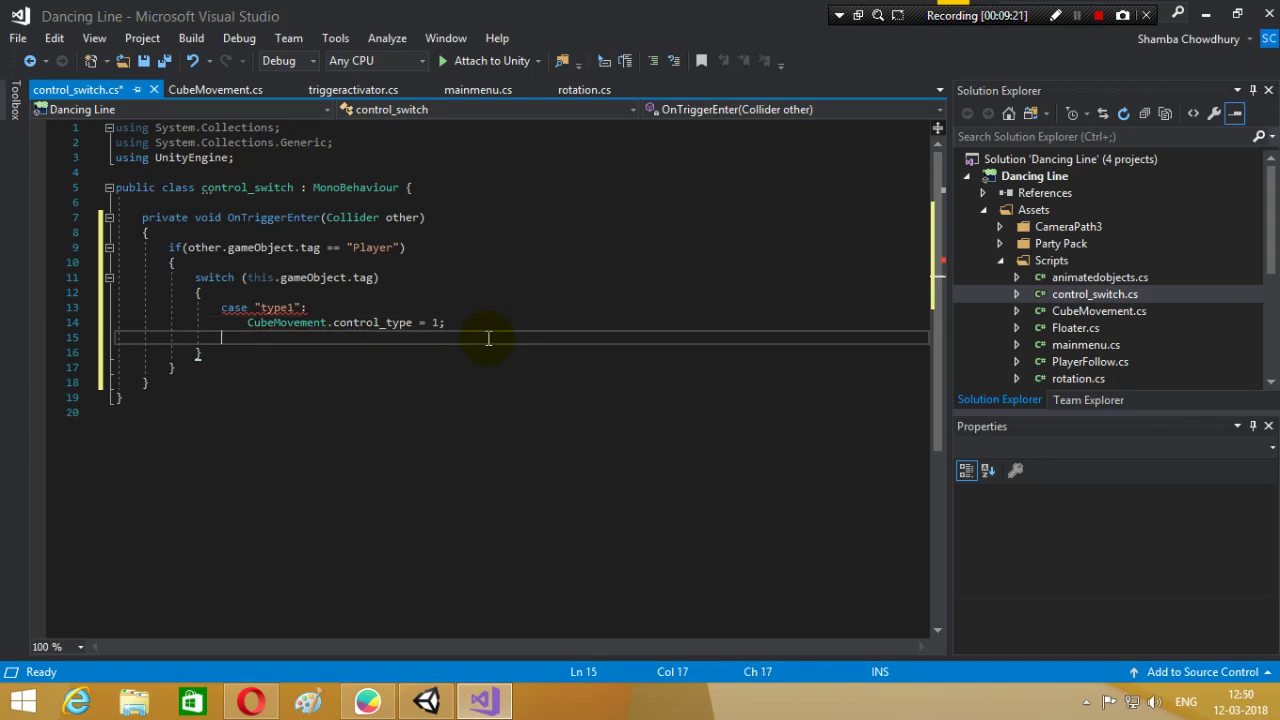
{"action": "type", "text": "case "}
{"action": "type", "text": "\"type"}
{"action": "type", "text": "2\""}
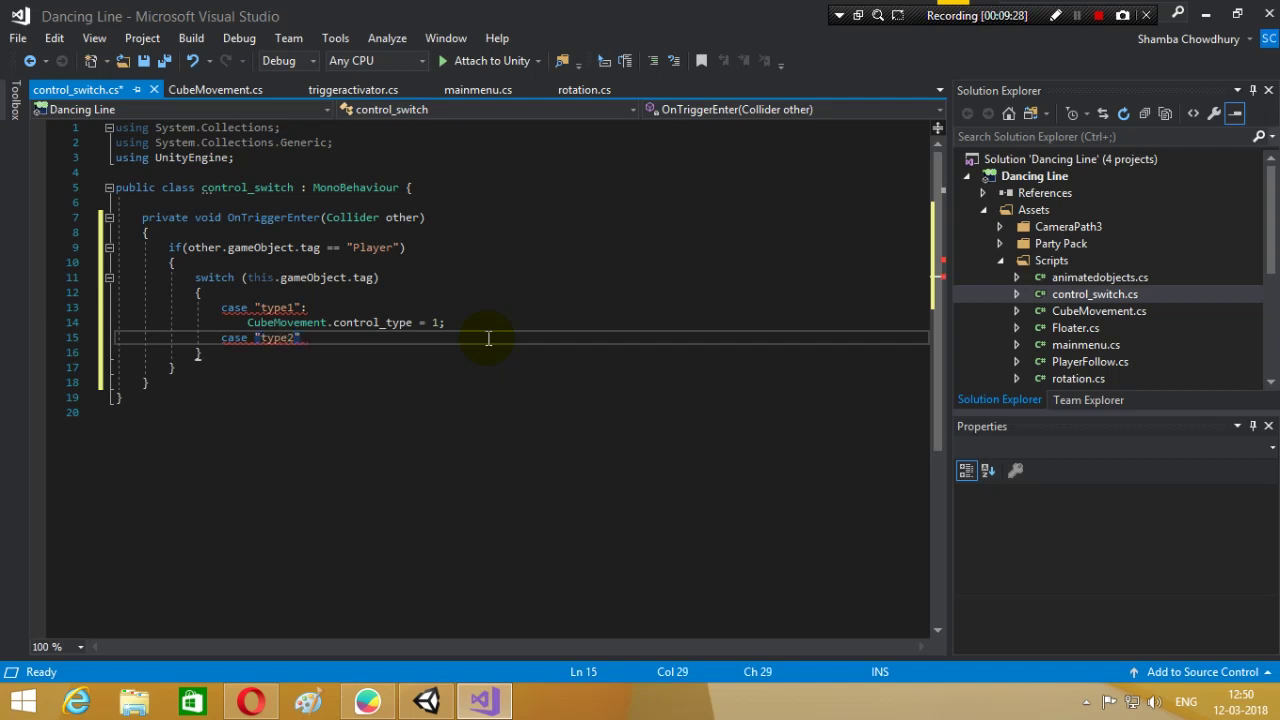
{"action": "type", "text": ":"}
{"action": "key", "text": "Return"}
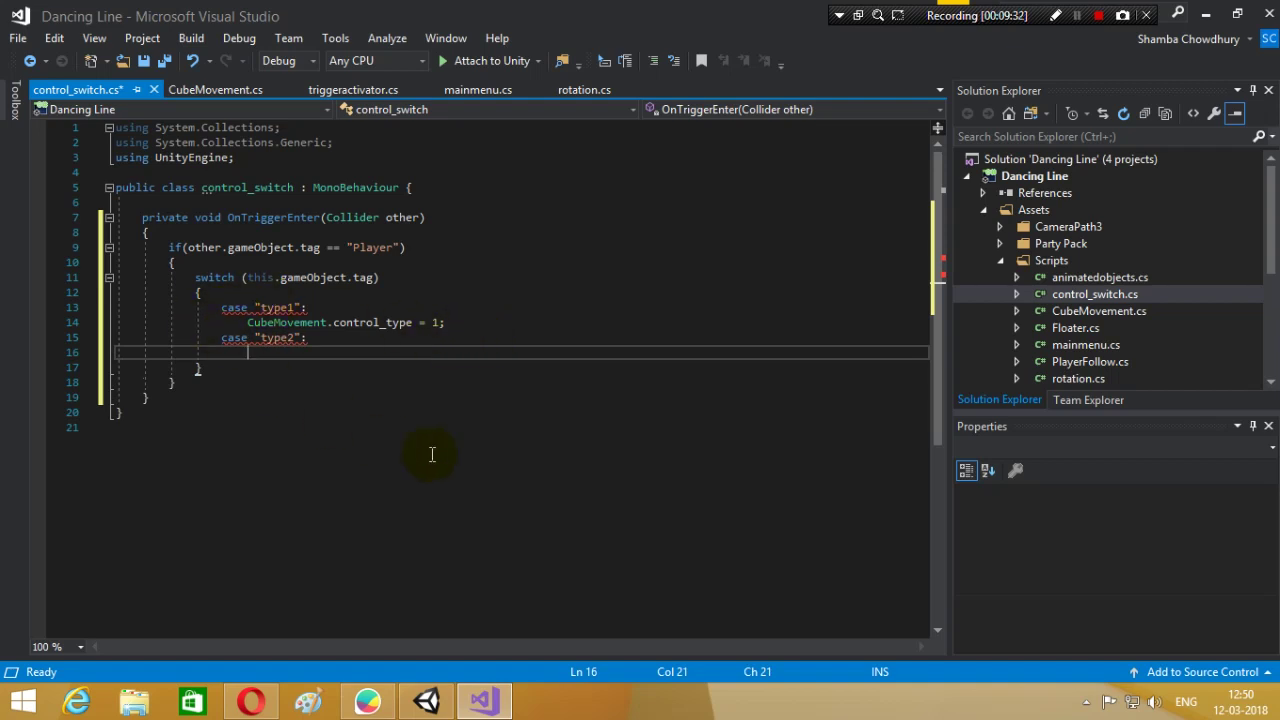
{"action": "mouse_move", "coordinate": [281, 308]}
{"action": "left_click", "coordinate": [474, 324]}
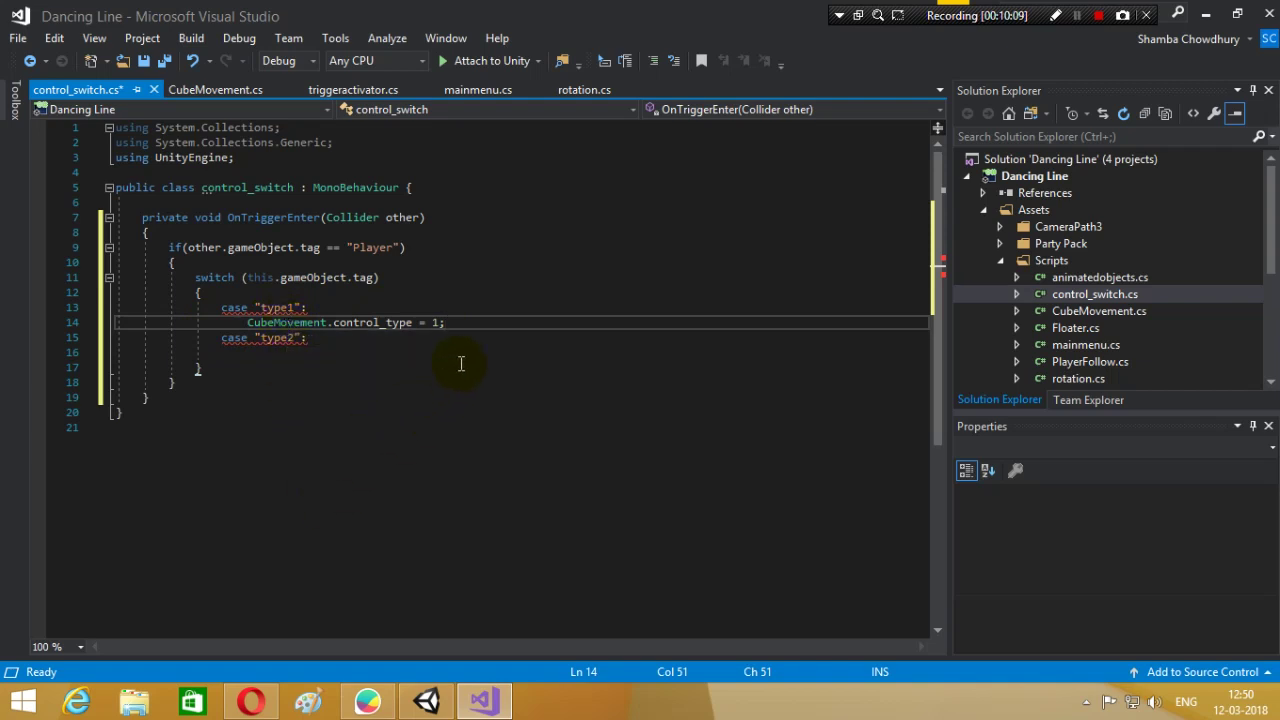
- End case type1 with break; and write CubeMovement.control_type = 2; break; under case type2
{"action": "key", "text": "Return"}
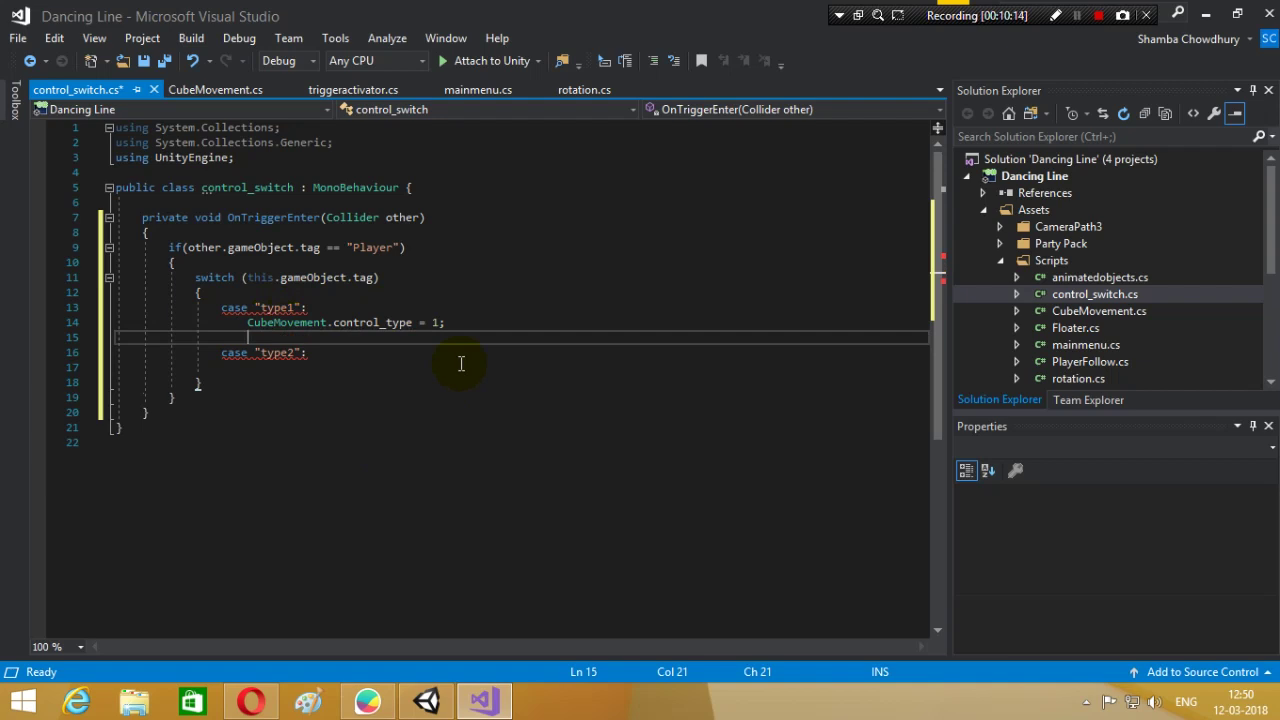
{"action": "type", "text": "break;"}
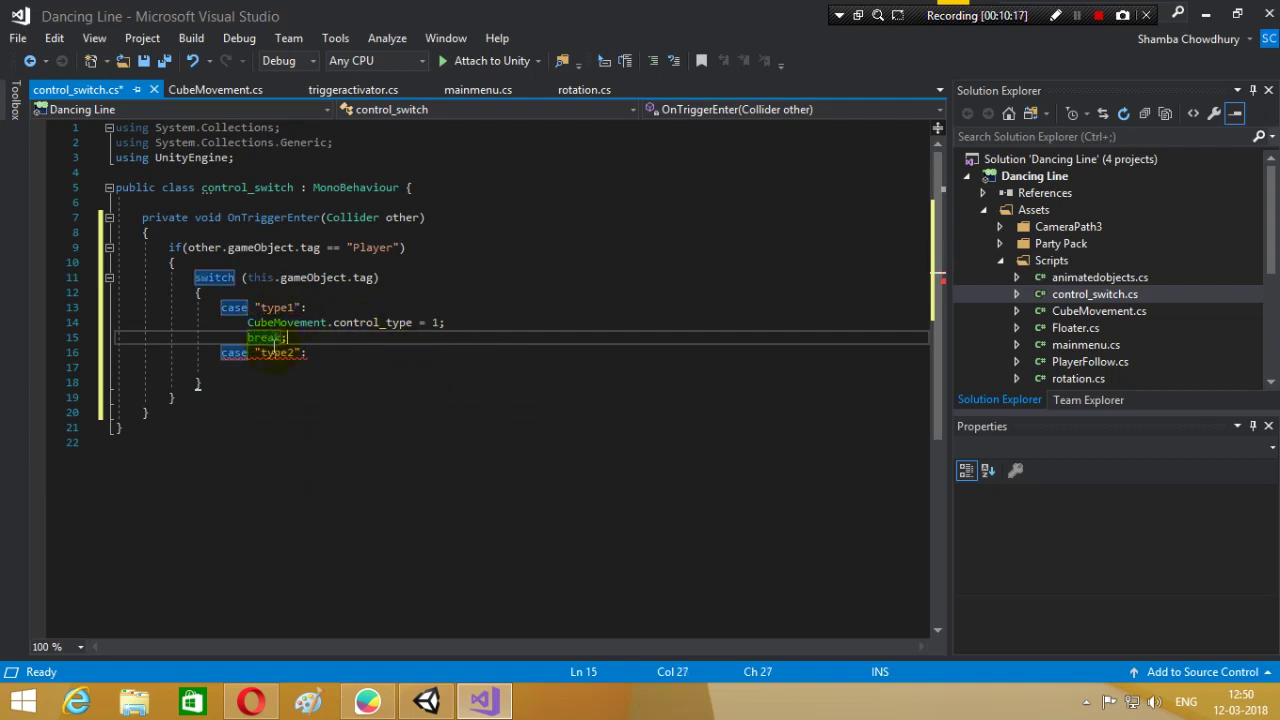
{"action": "left_click", "coordinate": [265, 382]}
{"action": "left_click", "coordinate": [272, 367]}
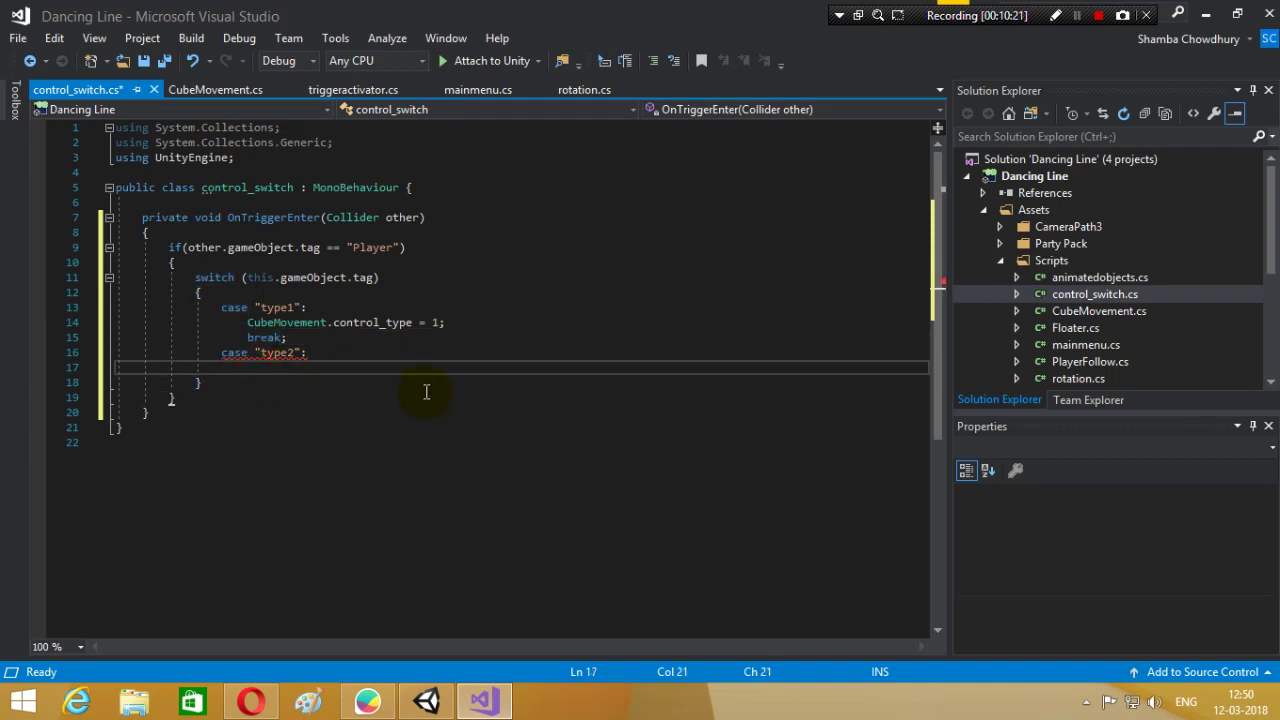
{"action": "type", "text": "cube"}
{"action": "key", "text": "Tab"}
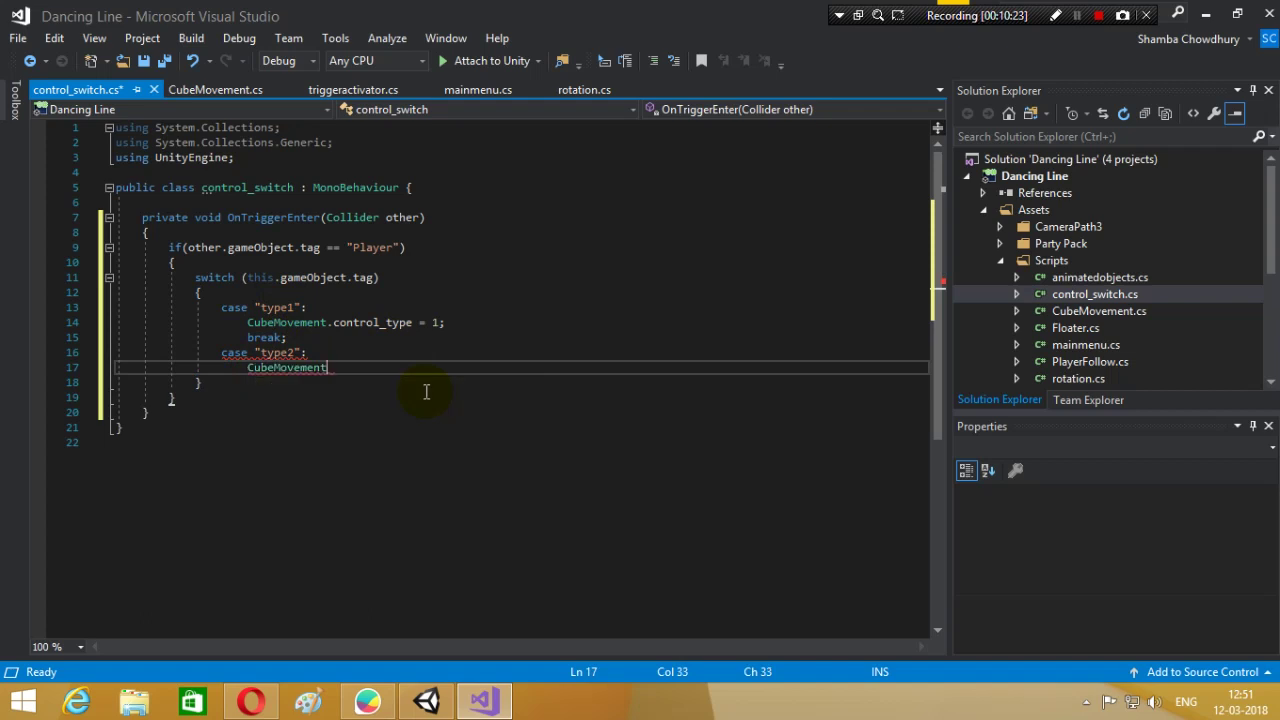
{"action": "type", "text": ".co"}
{"action": "key", "text": "Tab"}
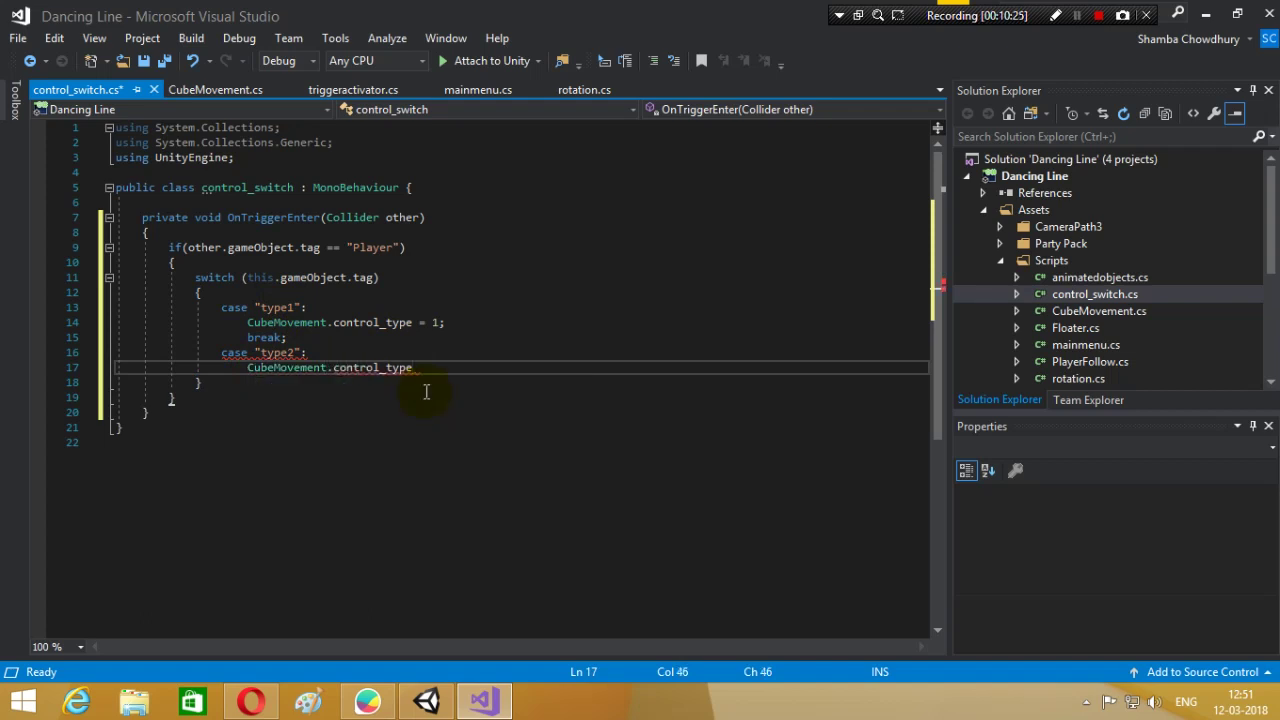
{"action": "type", "text": " = 2;"}
{"action": "key", "text": "Return"}
{"action": "type", "text": "b"}
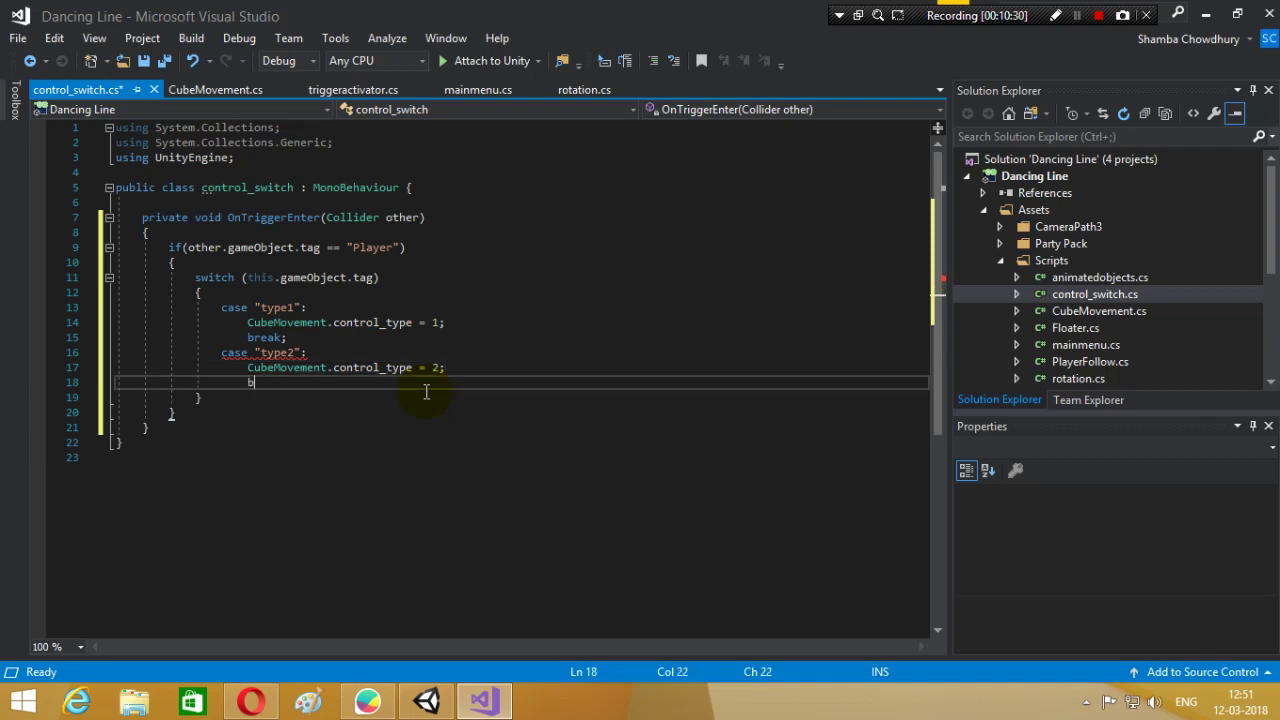
{"action": "type", "text": "reak;"}
- Select and copy the whole case "type2" block, including the case keyword
{"action": "left_click", "coordinate": [219, 353]}
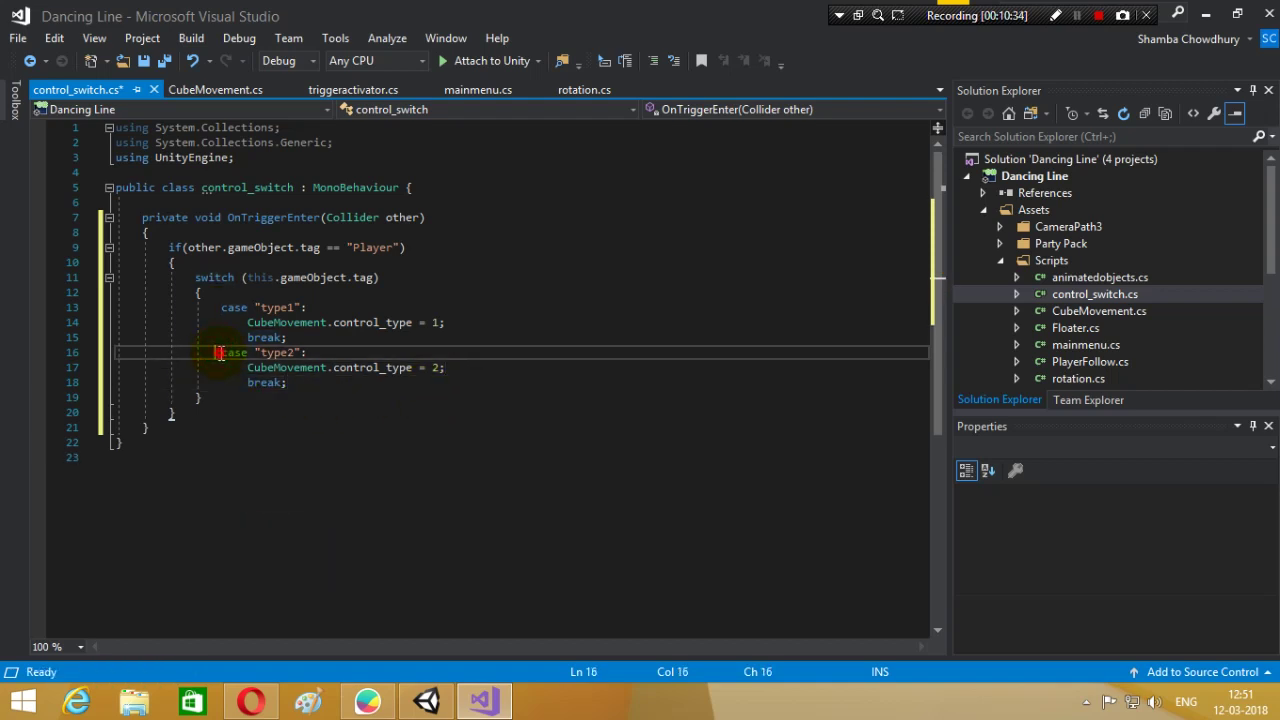
{"action": "mouse_move", "coordinate": [219, 353]}
{"action": "left_mouse_down"}
{"action": "mouse_move", "coordinate": [288, 384]}
{"action": "mouse_move", "coordinate": [228, 354]}
{"action": "left_mouse_up"}
{"action": "left_click", "coordinate": [280, 383]}
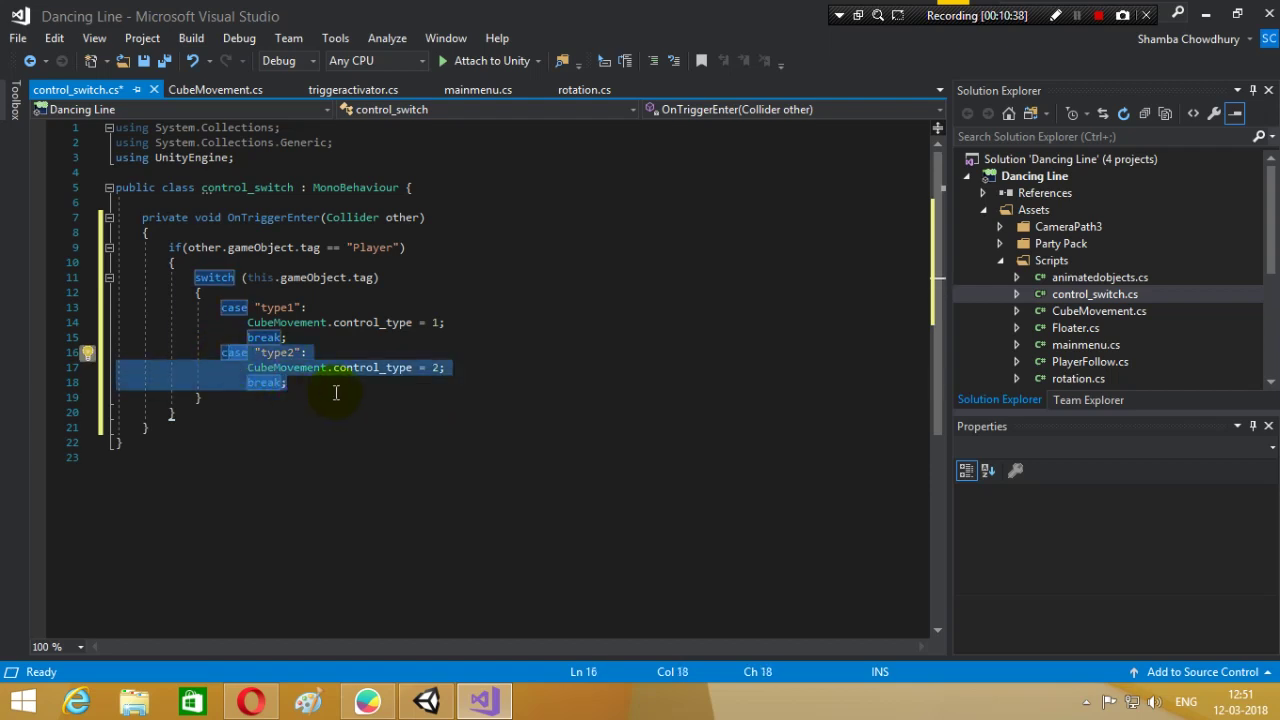
{"action": "key", "text": "shift+Left"}
{"action": "key", "text": "ctrl+c"}
{"action": "left_click", "coordinate": [320, 392]}
{"action": "left_click", "coordinate": [319, 384]}
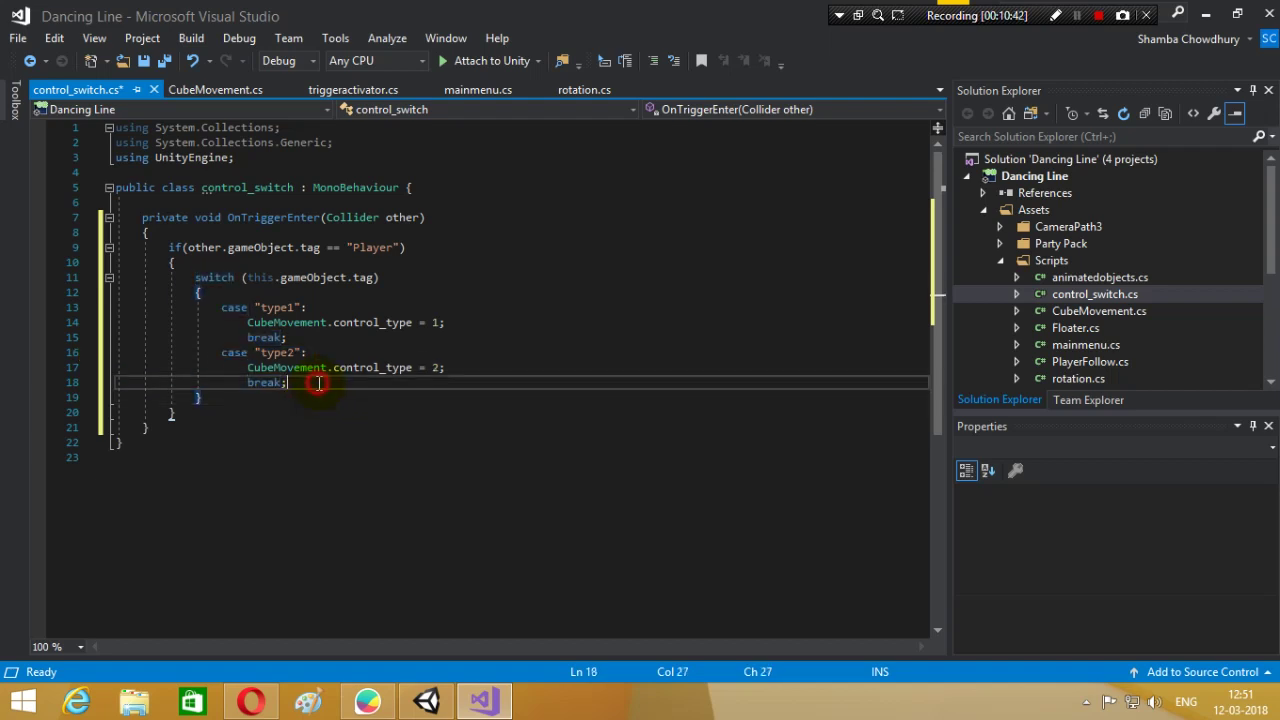
- Paste two copies of the type2 case and relabel them "type3" and "type4"
{"action": "key", "text": "Return"}
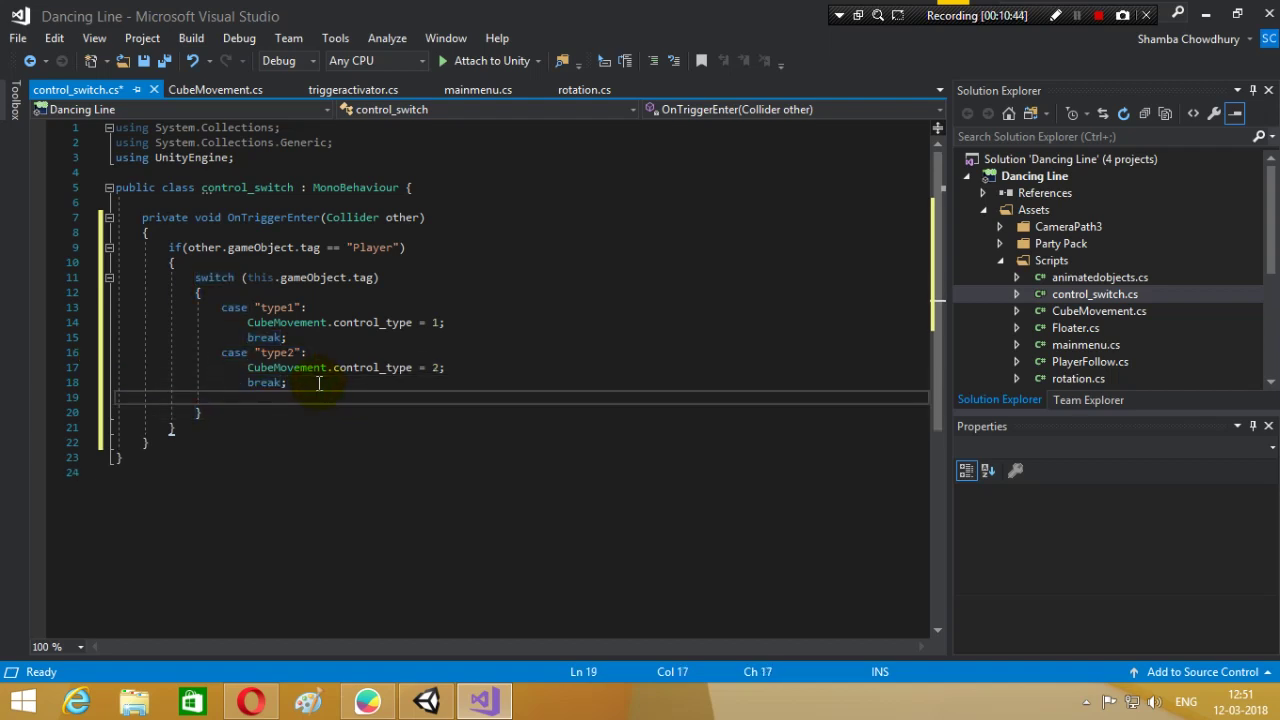
{"action": "key", "text": "ctrl+v"}
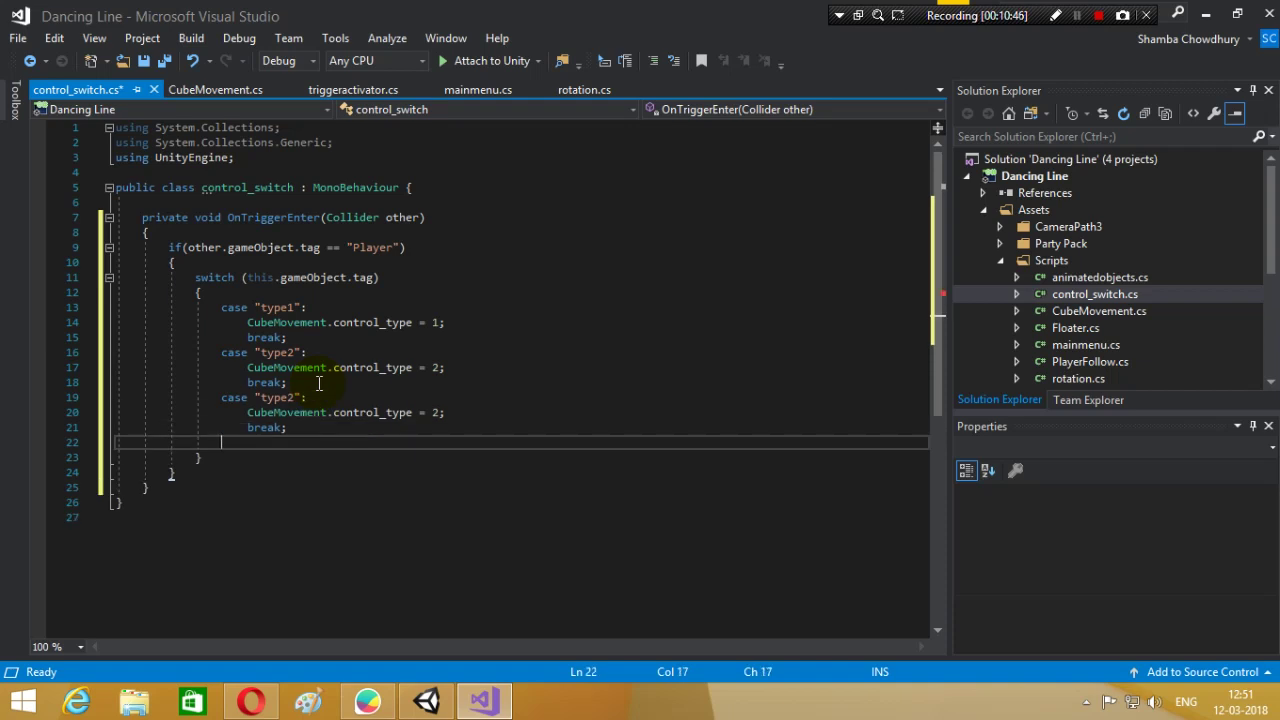
{"action": "key", "text": "ctrl+v"}
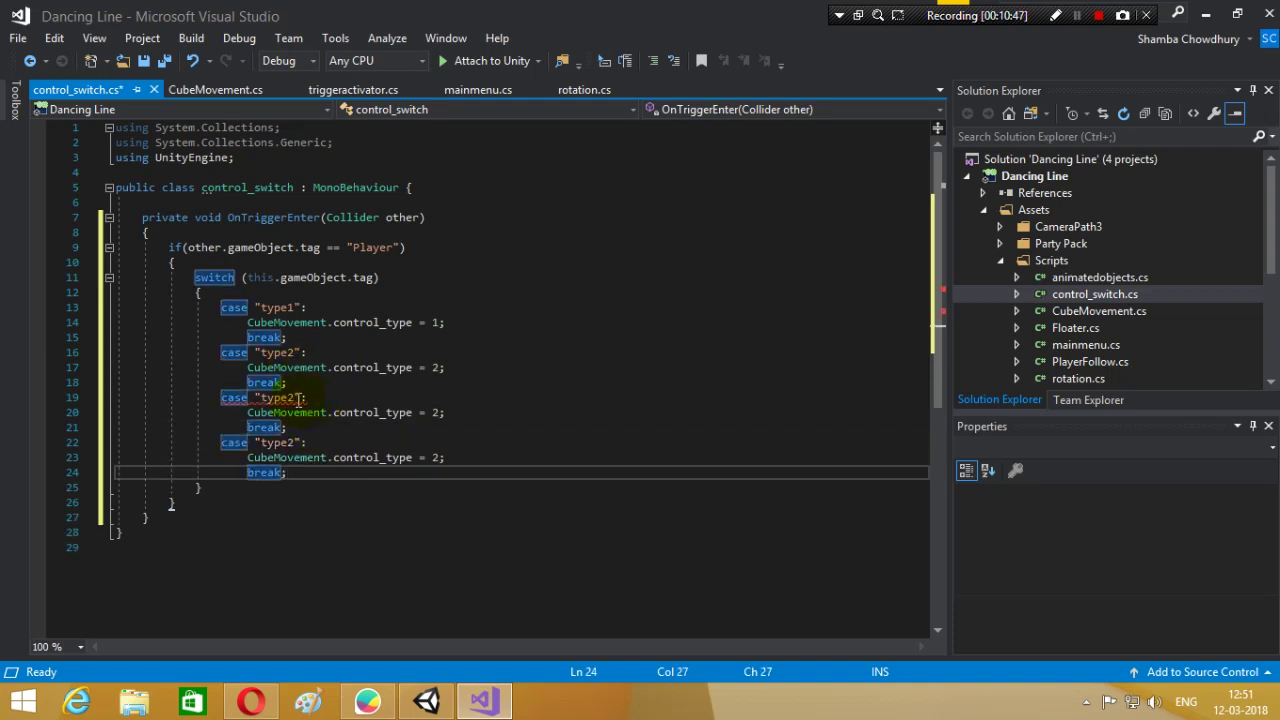
{"action": "left_click", "coordinate": [298, 398]}
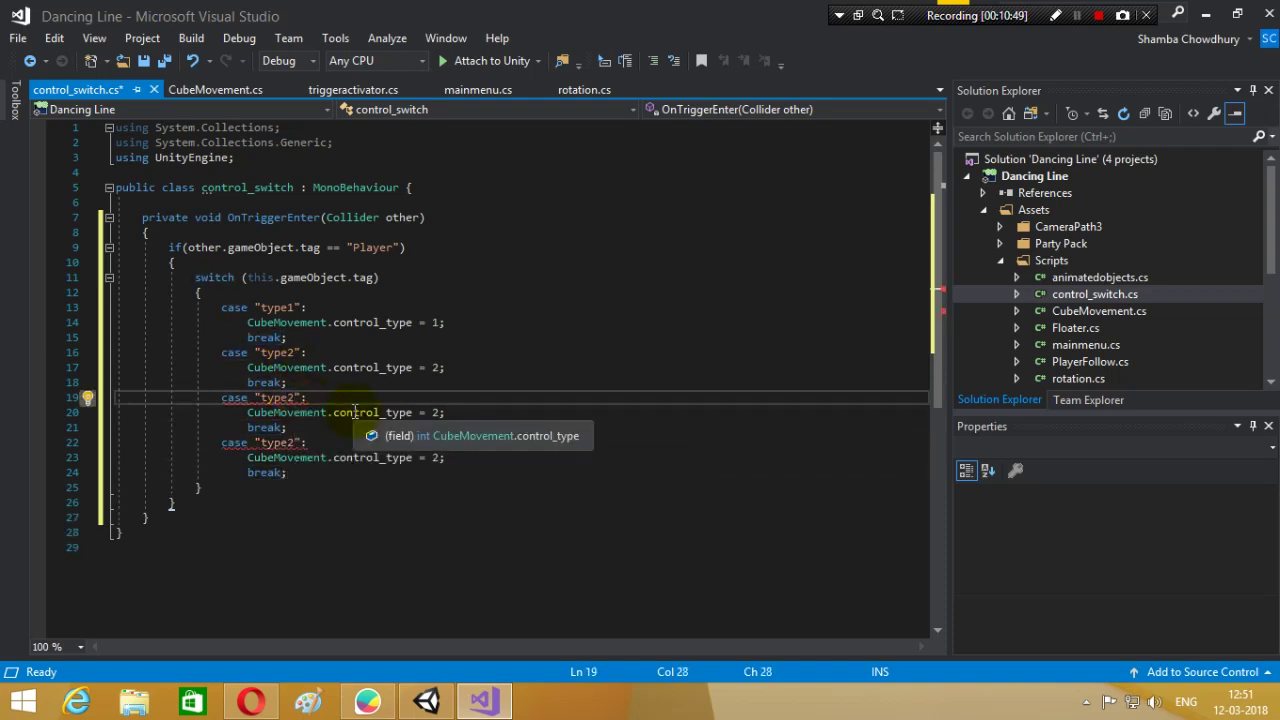
{"action": "key", "text": "BackSpace"}
{"action": "type", "text": "3"}
{"action": "left_click", "coordinate": [296, 440]}
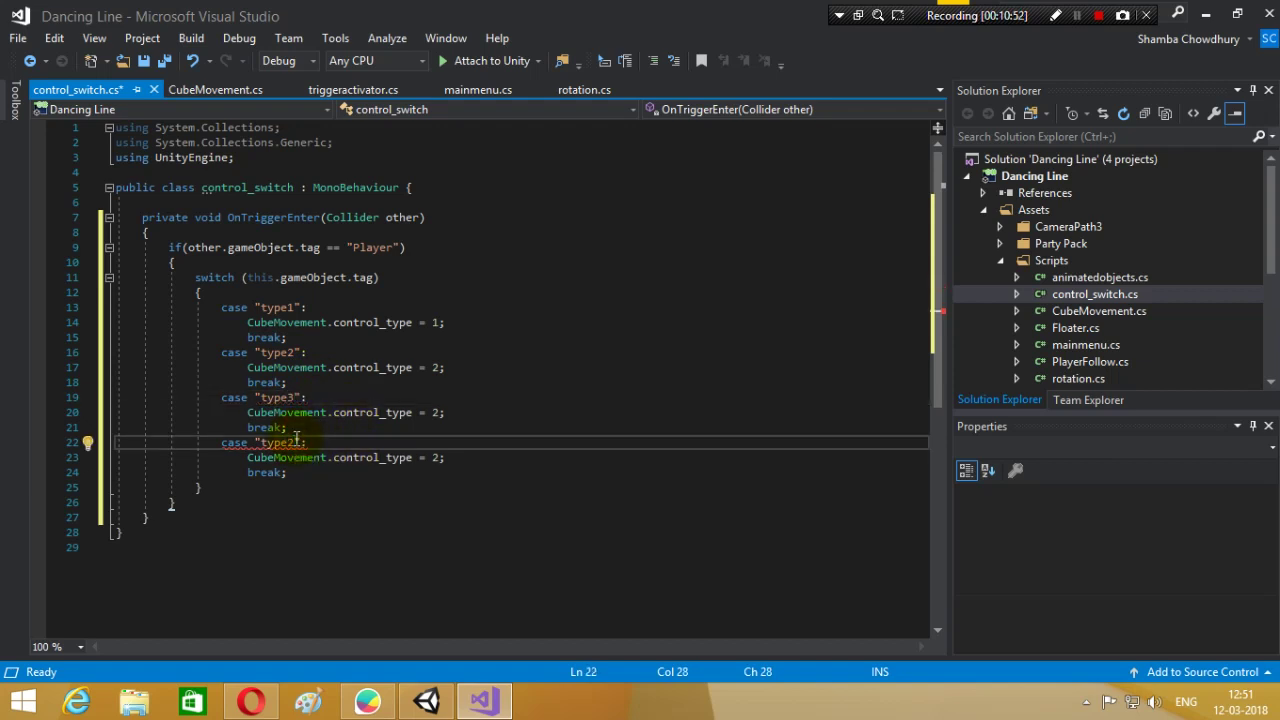
{"action": "key", "text": "BackSpace"}
{"action": "type", "text": "4"}
- Change the assigned control_type values to 3 in the type3 case and 4 in the type4 case
{"action": "left_click", "coordinate": [448, 412]}
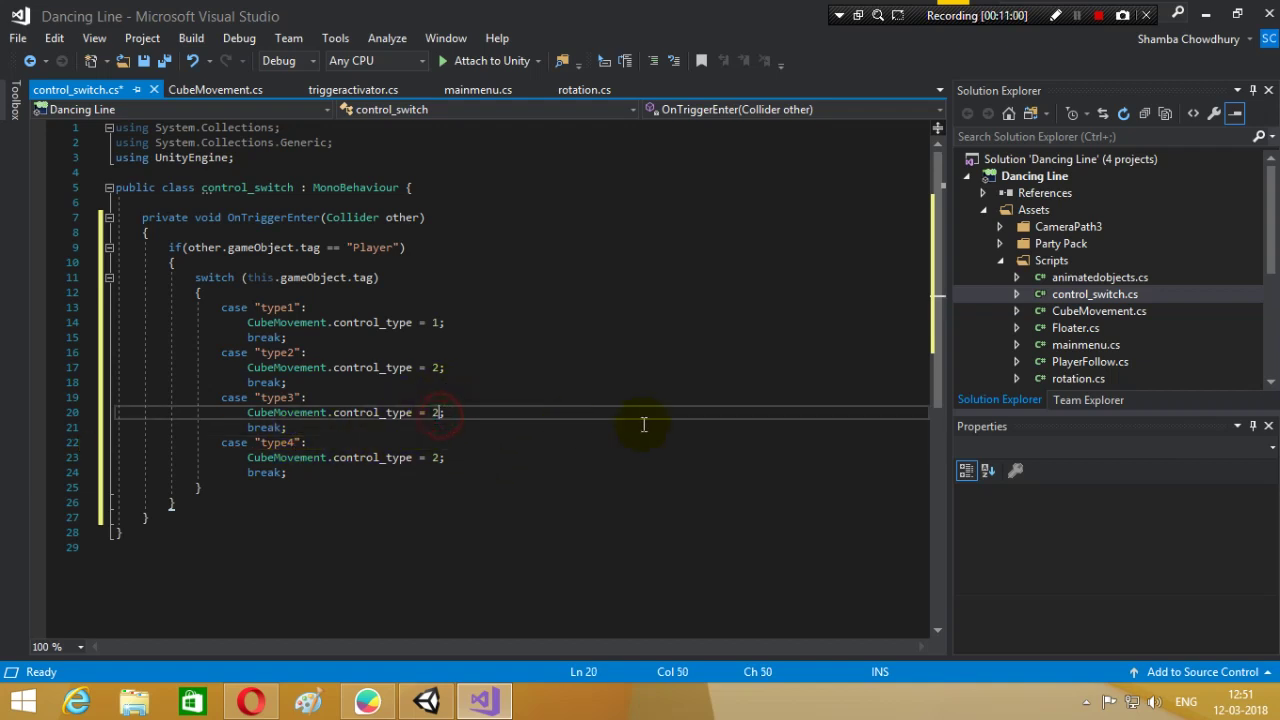
{"action": "key", "text": "Delete"}
{"action": "type", "text": "3                    break;"}
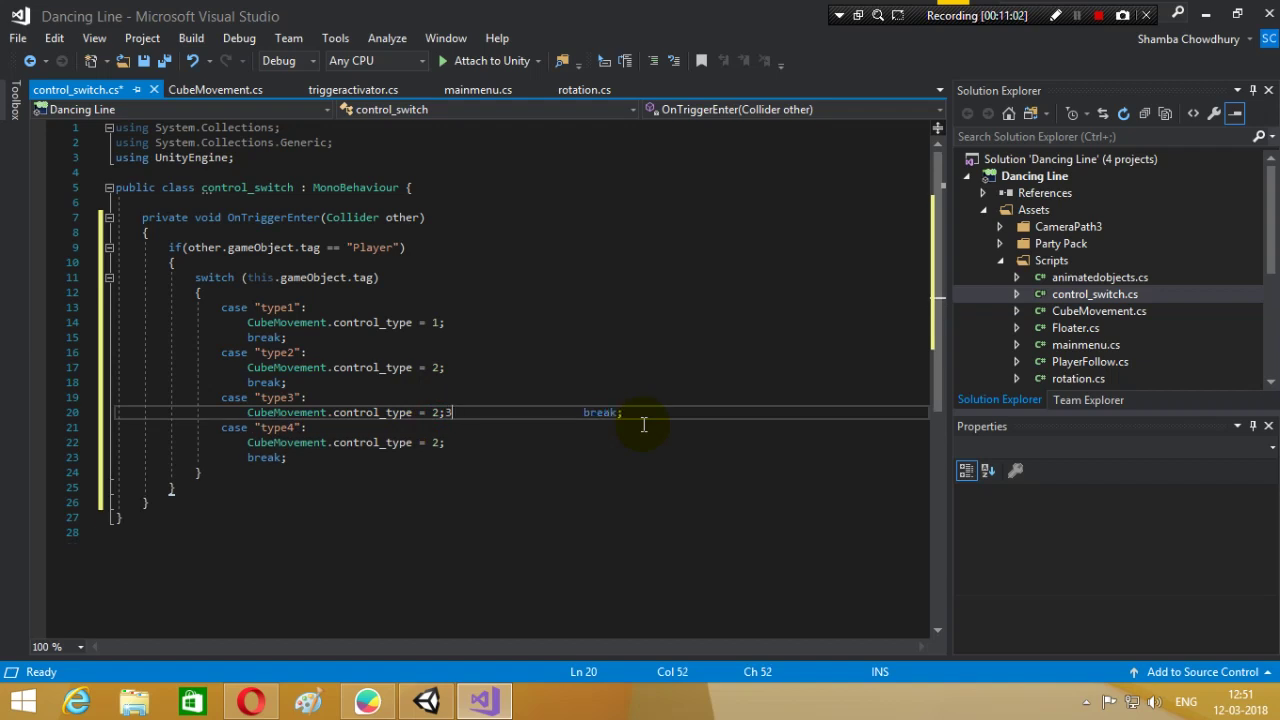
{"action": "key", "text": "BackSpace"}
{"action": "key", "text": "ctrl+z"}
{"action": "key", "text": "ctrl+z"}
{"action": "key", "text": "ctrl+z"}
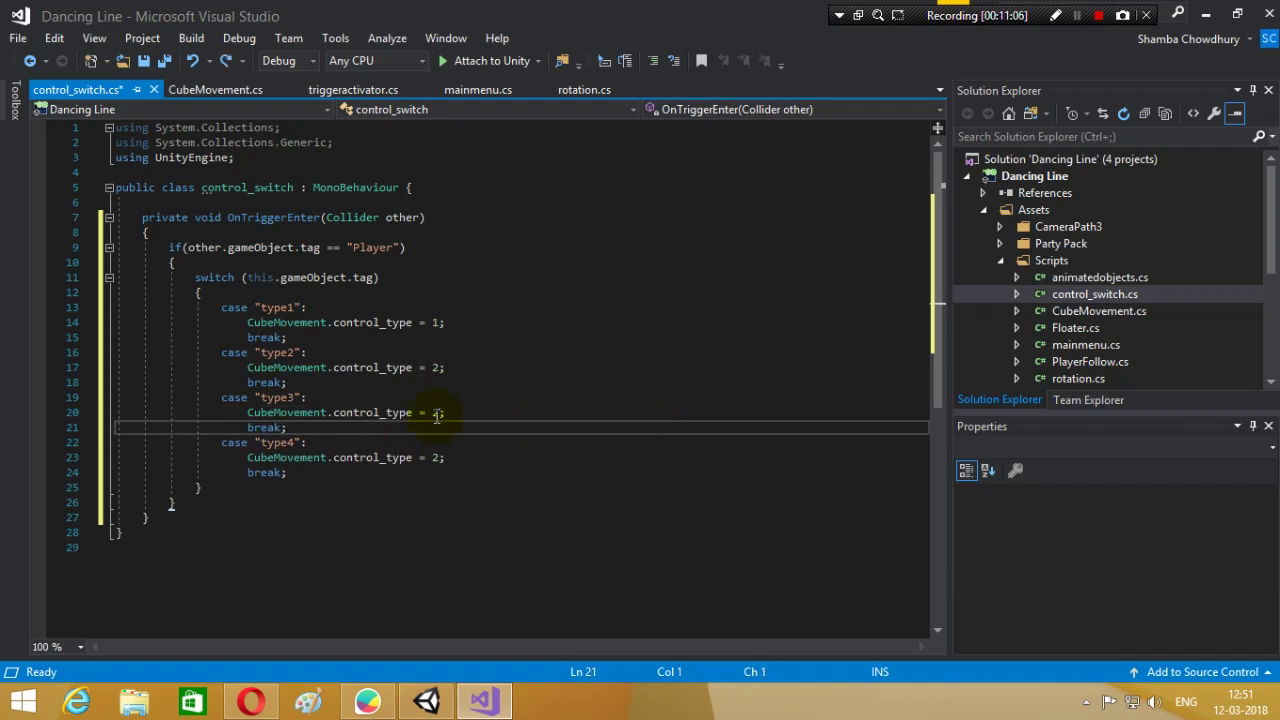
{"action": "left_click", "coordinate": [436, 414]}
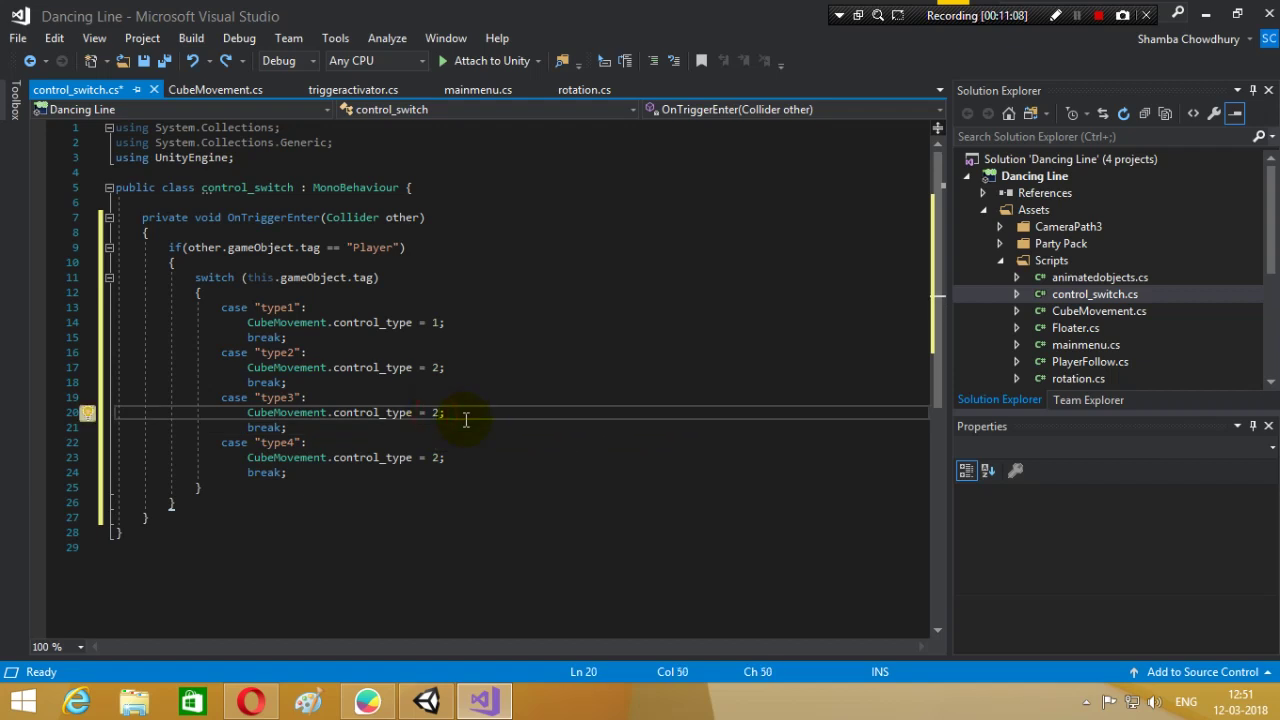
{"action": "type", "text": "3"}
{"action": "key", "text": "Down"}
{"action": "key", "text": "Down"}
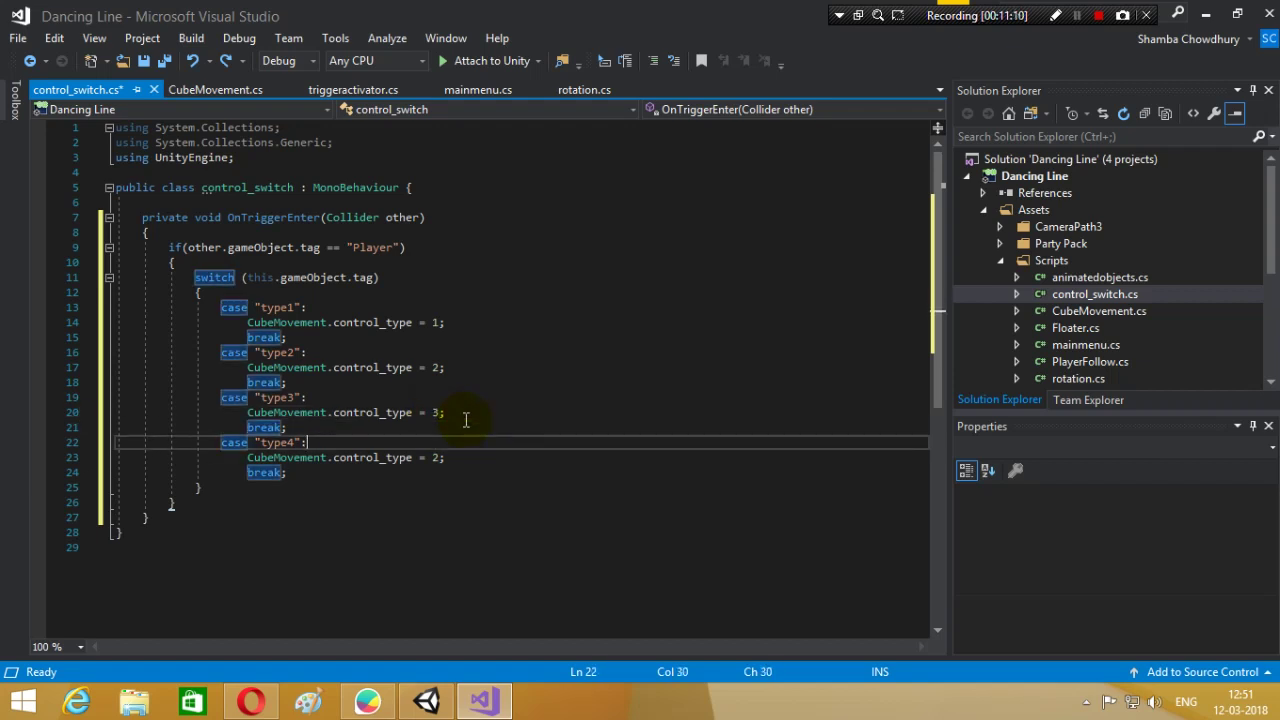
{"action": "key", "text": "Down"}
{"action": "key", "text": "BackSpace"}
{"action": "type", "text": "4"}
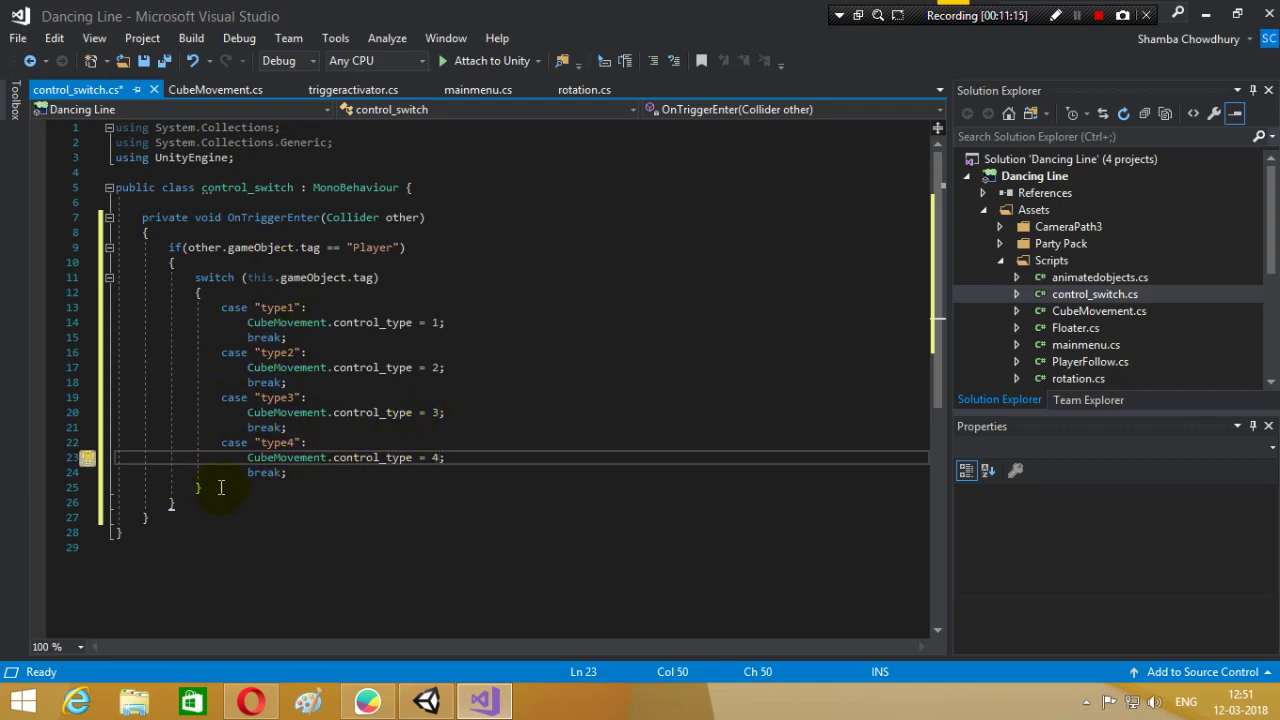
- Save control_switch.cs and go back to the Unity editor
{"action": "left_click", "coordinate": [200, 487]}
{"action": "key", "text": "ctrl+s"}
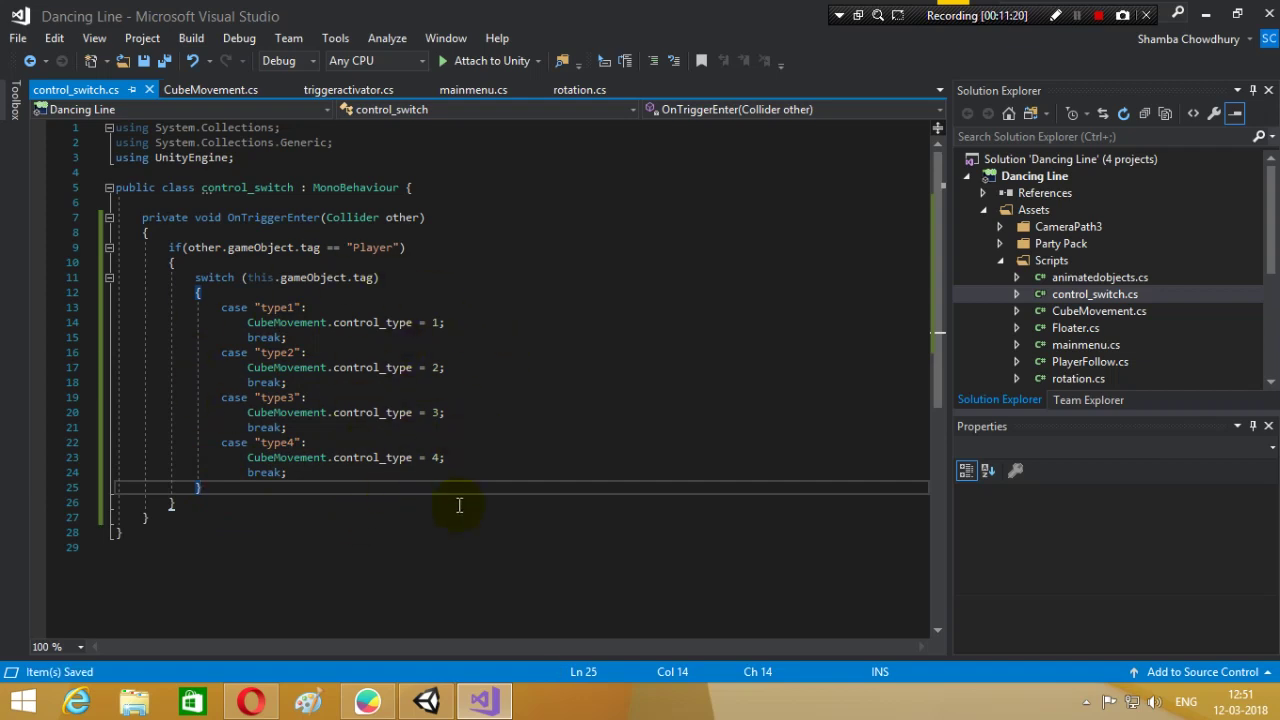
{"action": "left_click", "coordinate": [426, 701]}
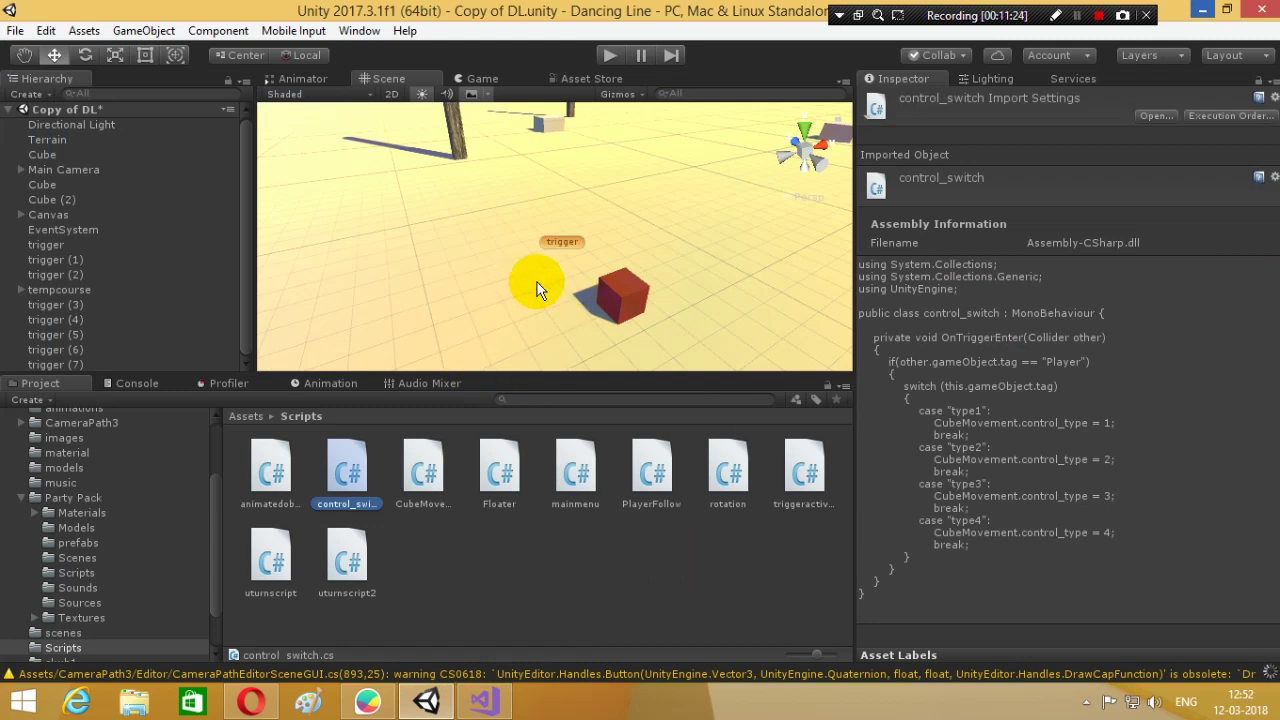
- Orbit the Scene view to the track's trigger blocks and select trigger (3)
{"action": "mouse_move", "coordinate": [535, 280]}
{"action": "left_mouse_down", "text": "alt"}
{"action": "mouse_move", "coordinate": [506, 216]}
{"action": "mouse_move", "coordinate": [1247, 104]}
{"action": "mouse_move", "coordinate": [1171, 47]}
{"action": "mouse_move", "coordinate": [396, 221]}
{"action": "mouse_move", "coordinate": [429, 157]}
{"action": "mouse_move", "coordinate": [363, 163]}
{"action": "mouse_move", "coordinate": [371, 214]}
{"action": "mouse_move", "coordinate": [443, 223]}
{"action": "mouse_move", "coordinate": [417, 39]}
{"action": "mouse_move", "coordinate": [380, 106]}
{"action": "mouse_move", "coordinate": [323, 309]}
{"action": "mouse_move", "coordinate": [326, 329]}
{"action": "mouse_move", "coordinate": [363, 346]}
{"action": "mouse_move", "coordinate": [449, 343]}
{"action": "mouse_move", "coordinate": [260, 280]}
{"action": "left_mouse_up", "text": "alt"}
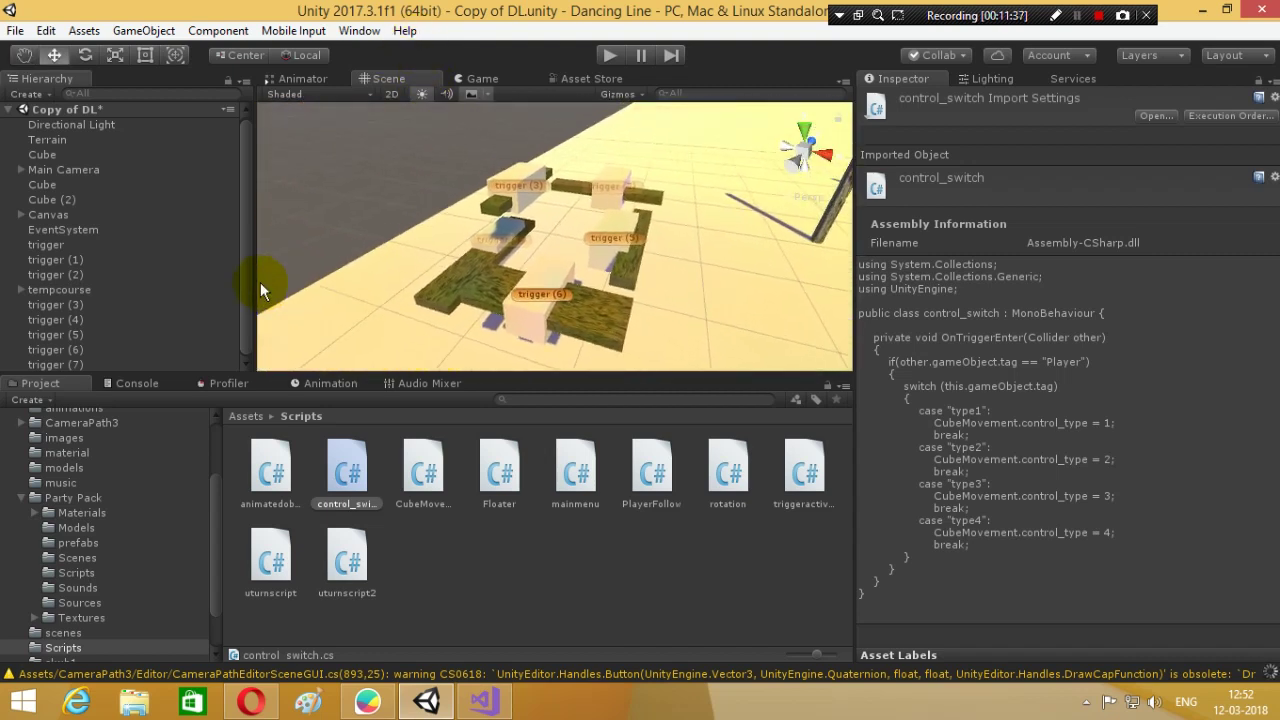
{"action": "left_click", "coordinate": [533, 182]}
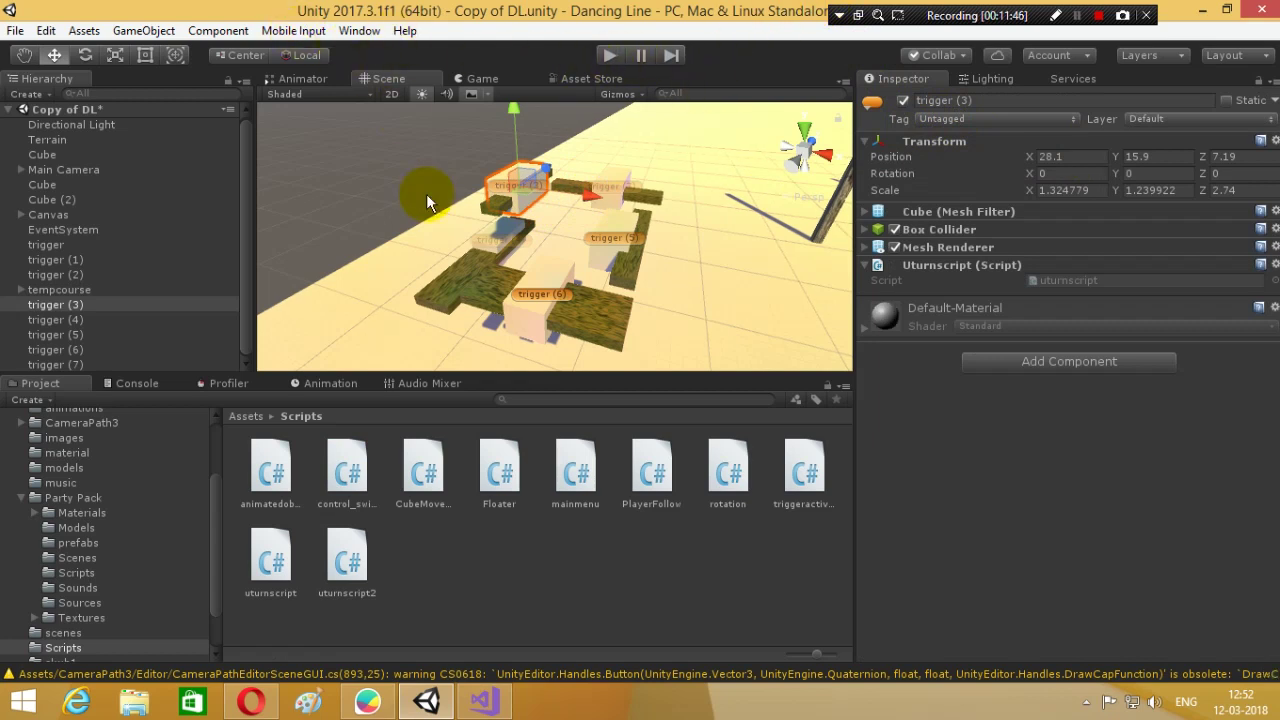
- Open the Tags manager and add the tags type1 and type2
{"action": "left_click", "coordinate": [975, 120]}
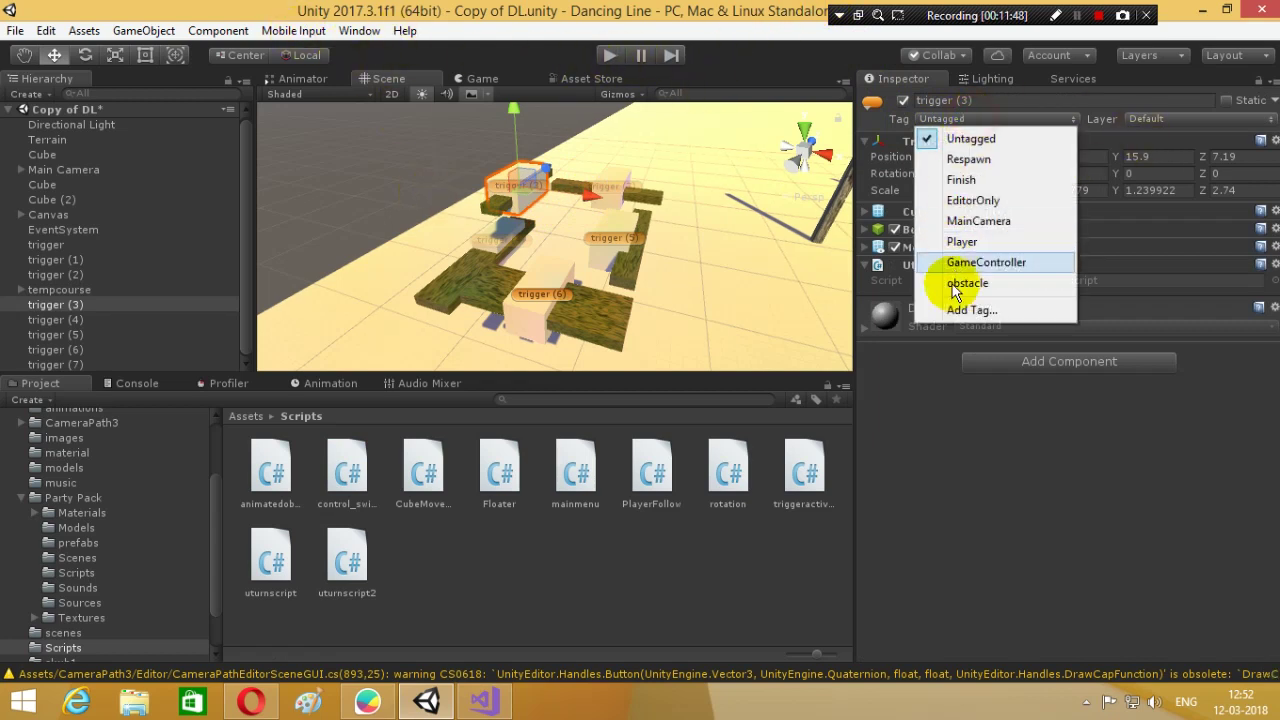
{"action": "left_click", "coordinate": [1020, 309]}
{"action": "left_click", "coordinate": [1043, 180]}
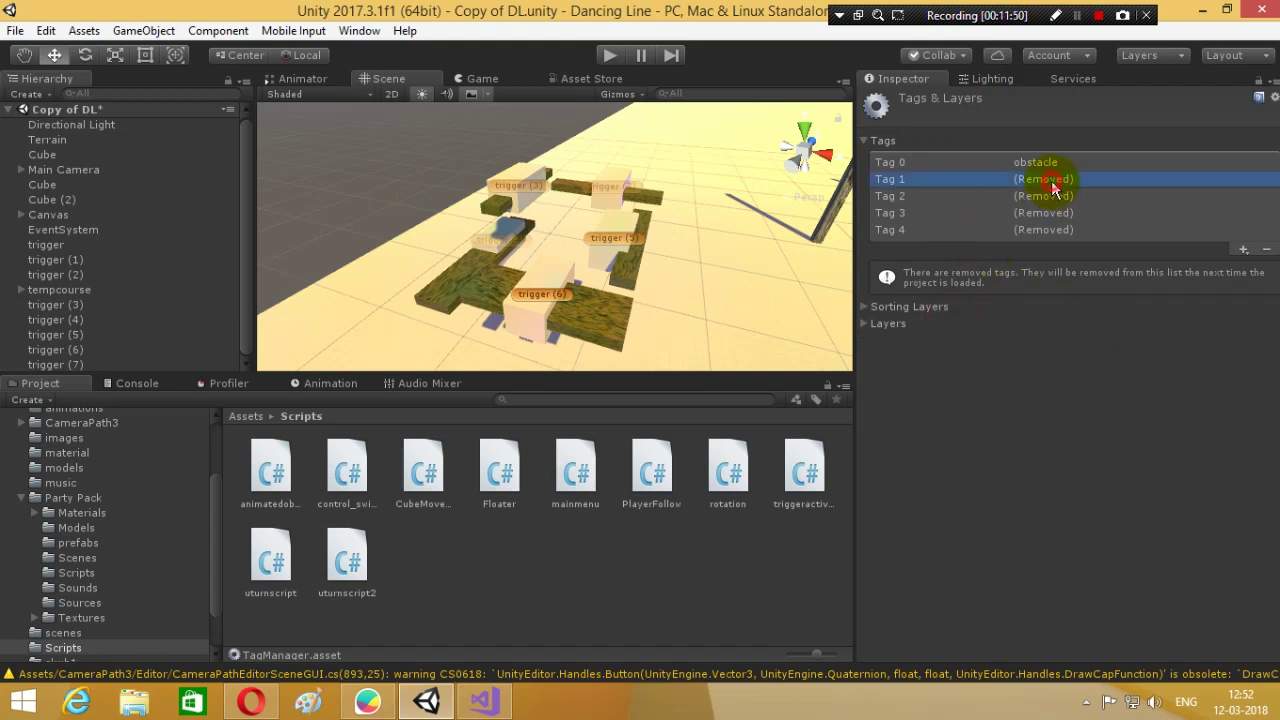
{"action": "left_click", "coordinate": [1243, 249]}
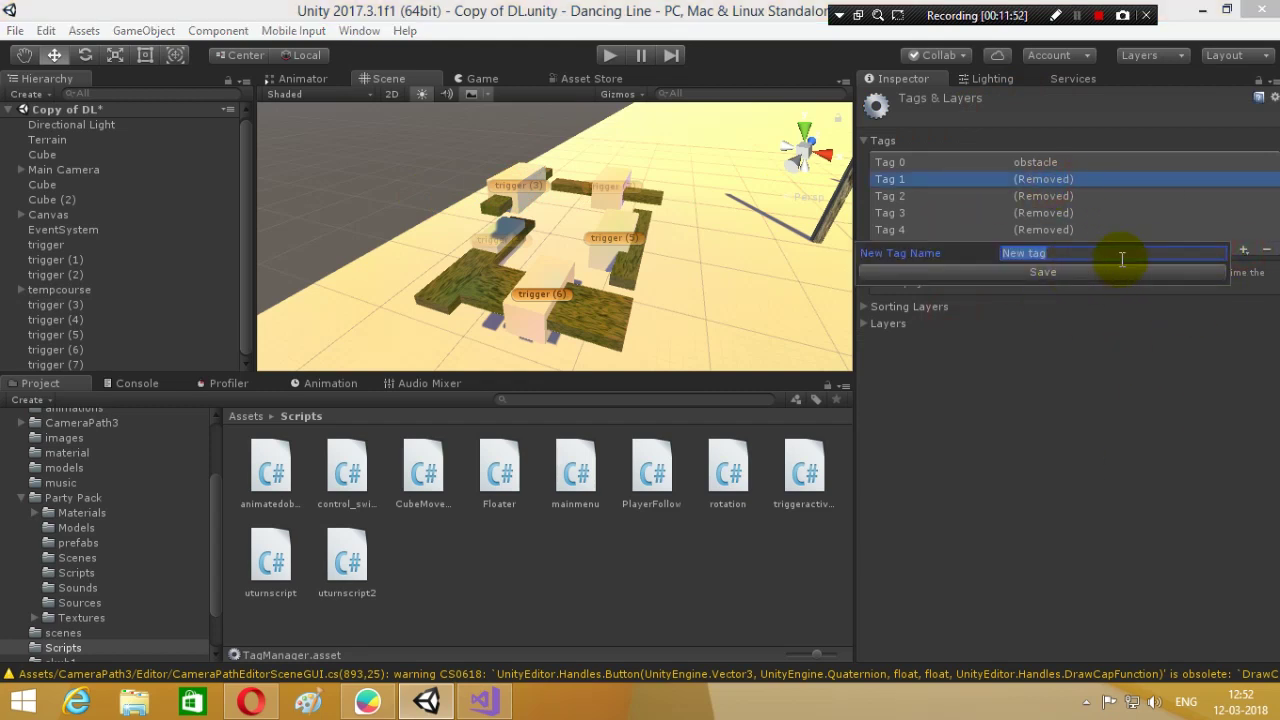
{"action": "type", "text": "type1"}
{"action": "key", "text": "Return"}
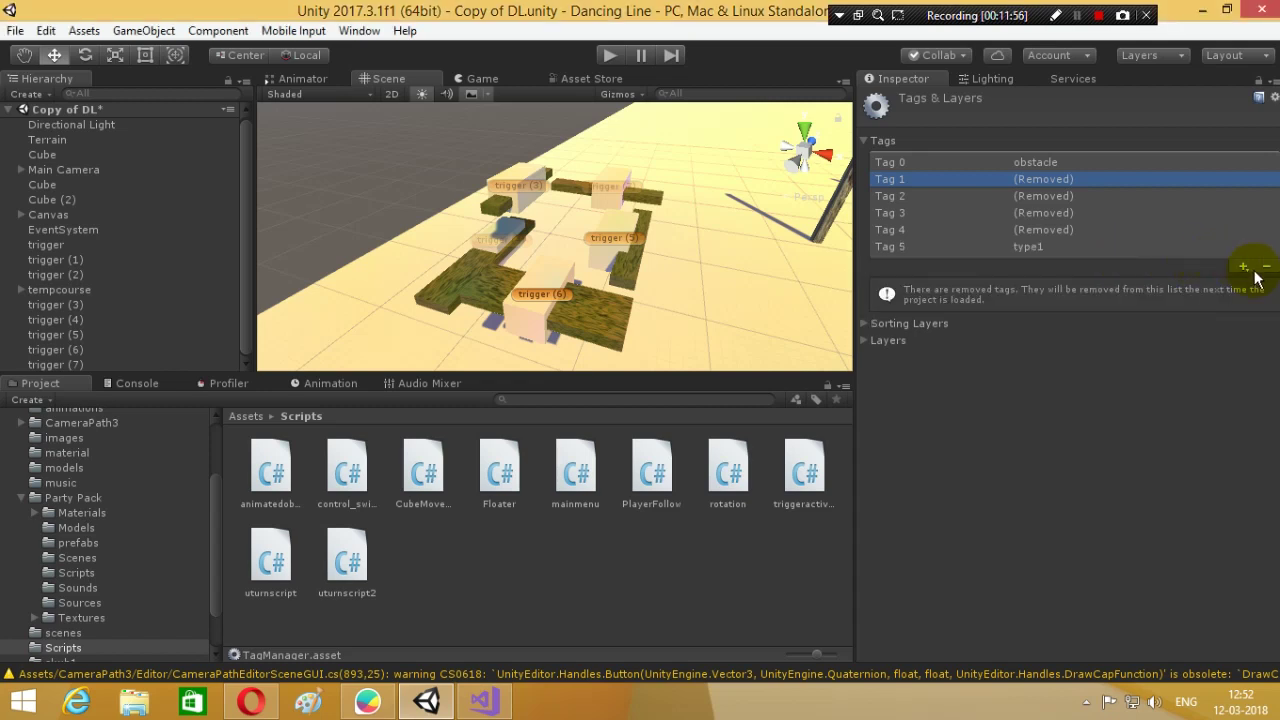
{"action": "left_click", "coordinate": [1243, 267]}
{"action": "type", "text": "t"}
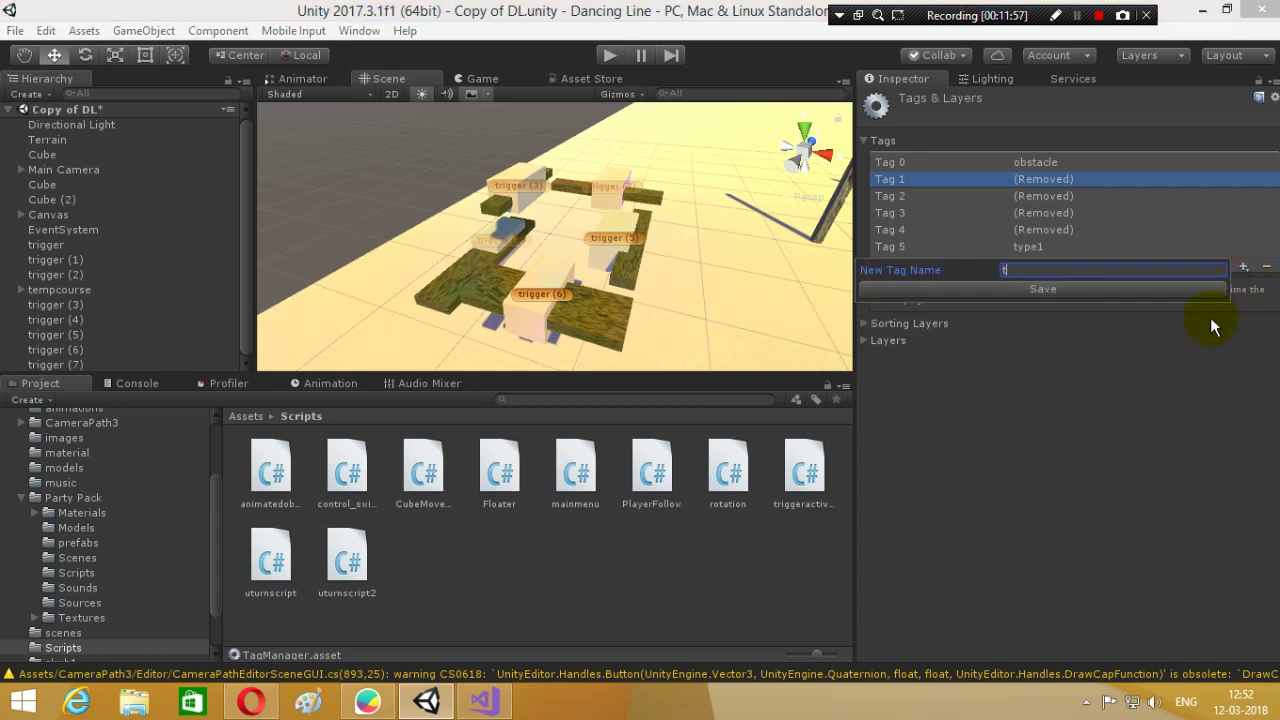
{"action": "type", "text": "ype2"}
{"action": "key", "text": "Return"}
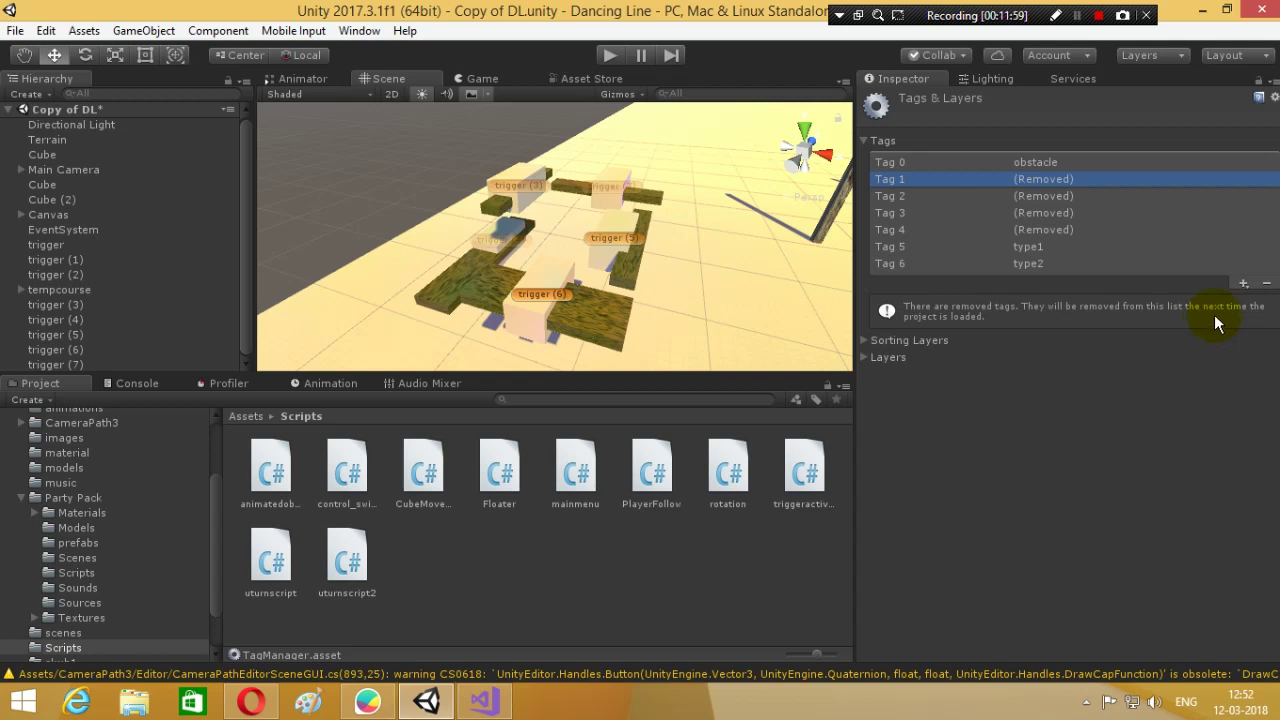
- Add the tags type3 and type4 to the project tag list
{"action": "left_click", "coordinate": [1242, 285]}
{"action": "type", "text": "type3"}
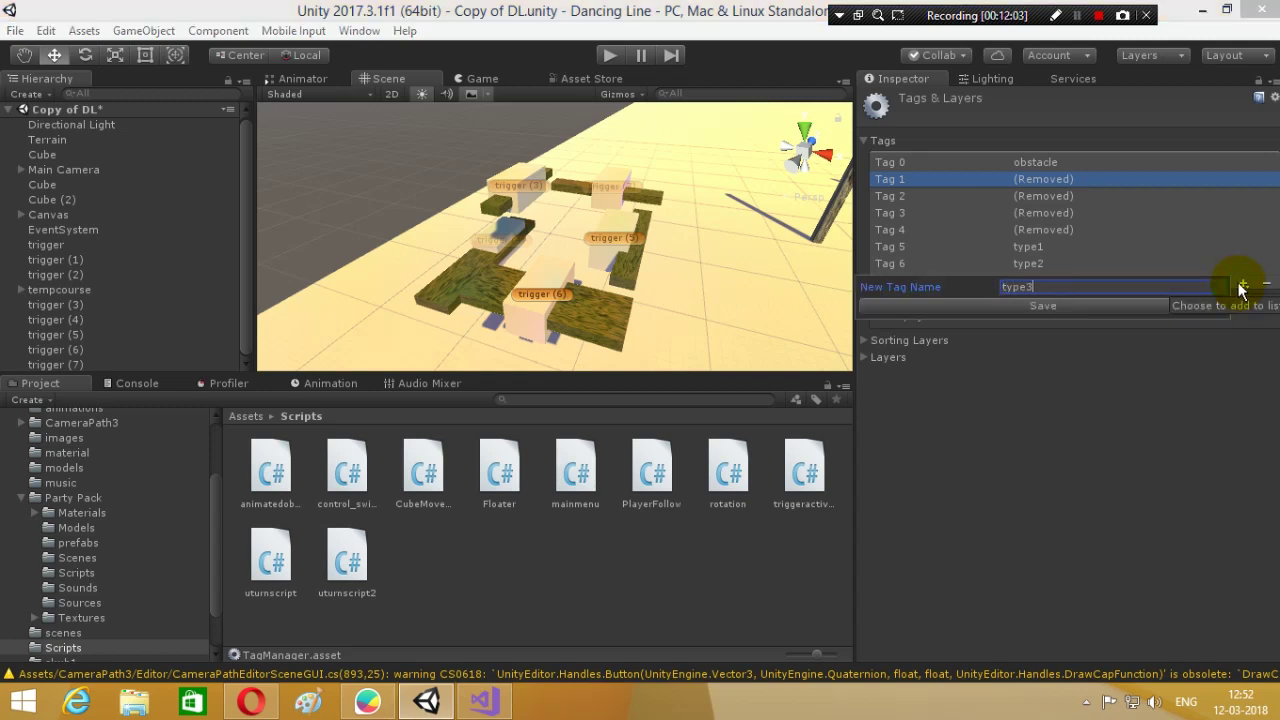
{"action": "key", "text": "Return"}
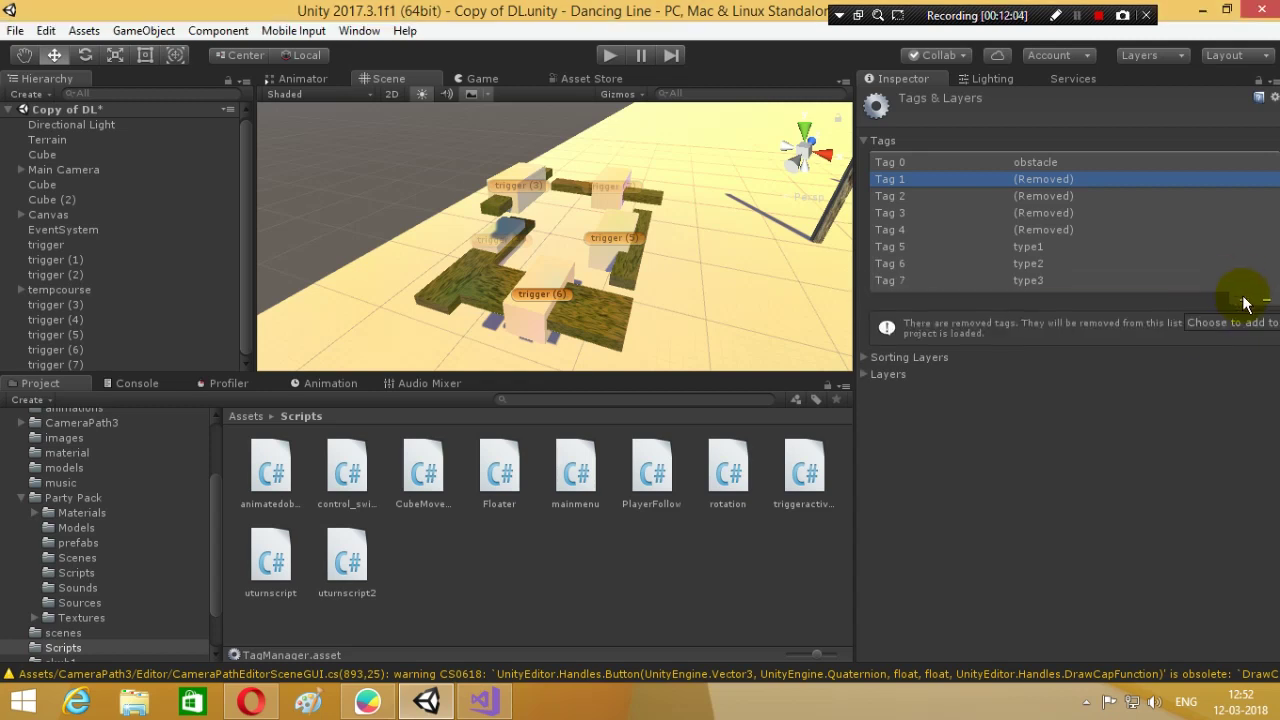
{"action": "left_click", "coordinate": [1244, 301]}
{"action": "type", "text": "type4"}
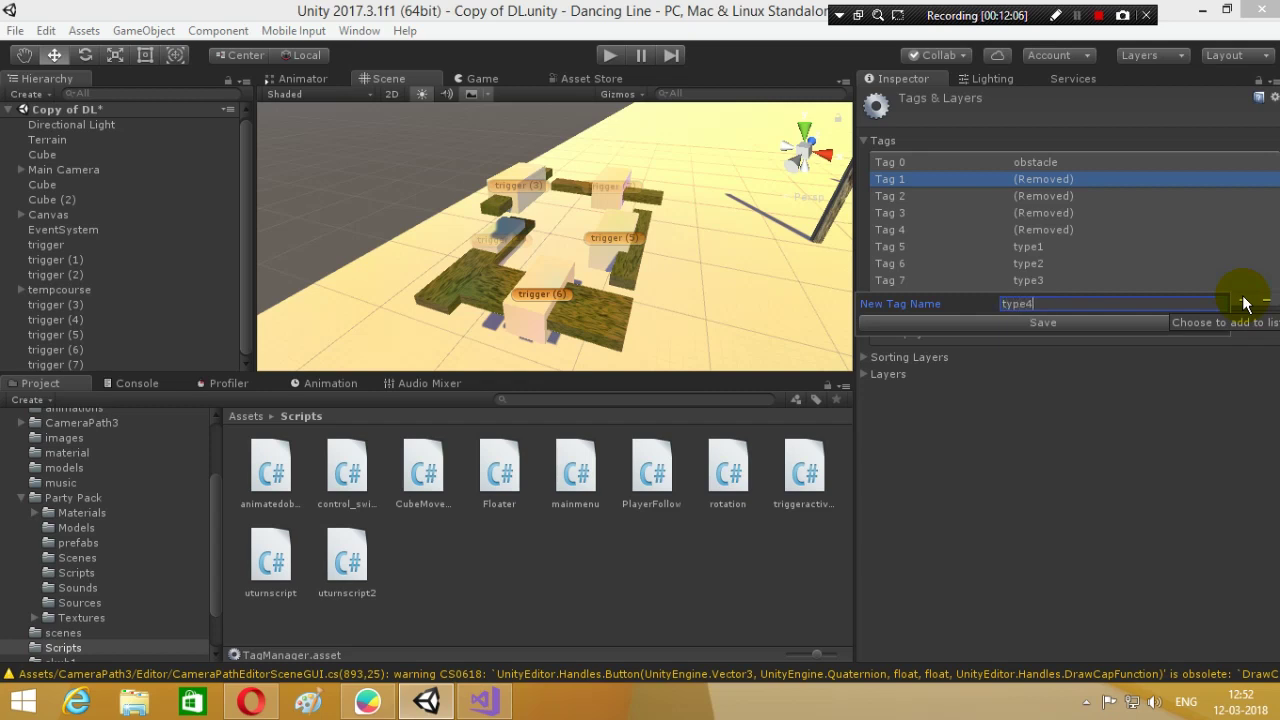
{"action": "key", "text": "Return"}
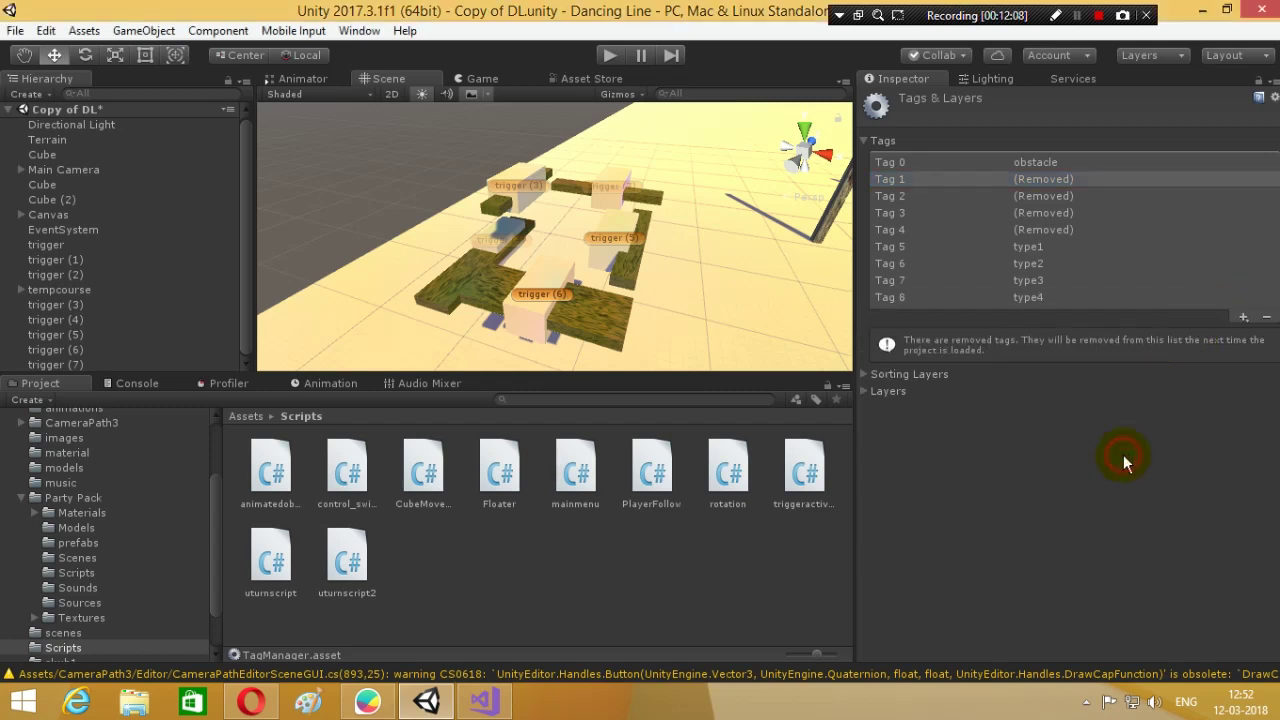
- Select the trigger (3) and trigger (7) blocks, then return to Visual Studio
{"action": "left_click", "coordinate": [535, 187]}
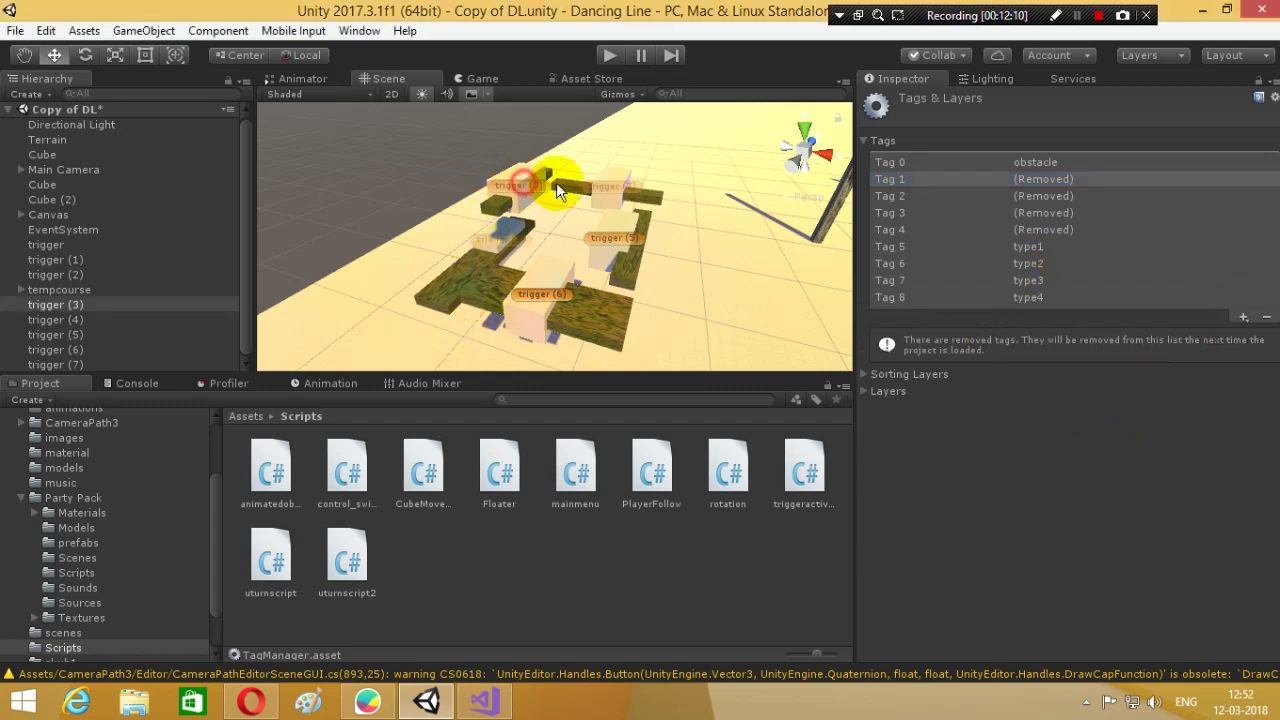
{"action": "left_click", "coordinate": [630, 243]}
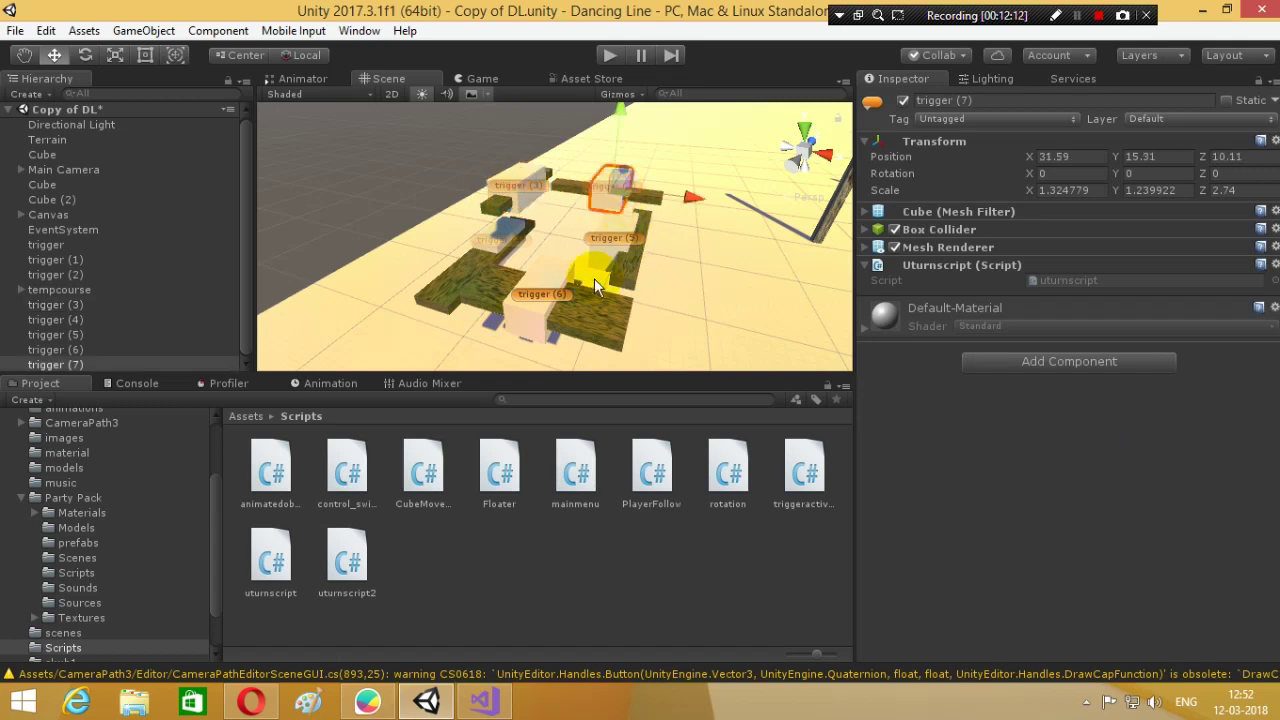
{"action": "left_click", "coordinate": [500, 703]}
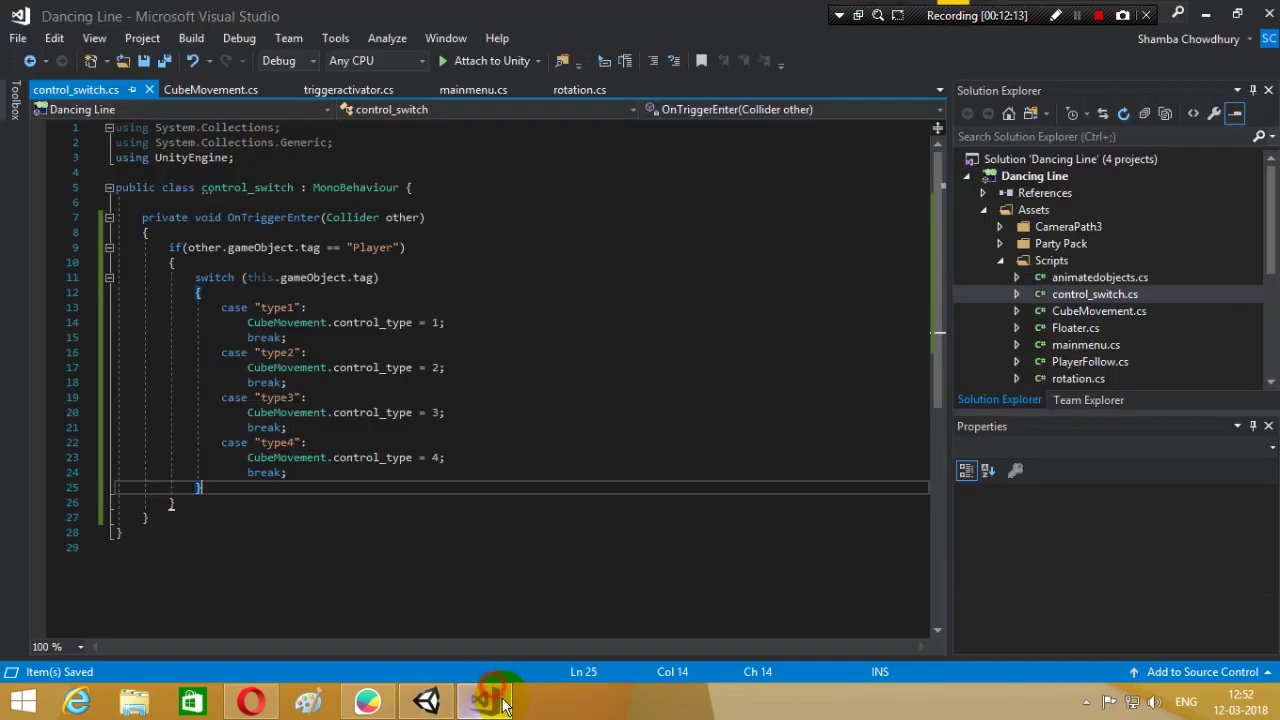
- Open CubeMovement.cs and read through the control_type 1–4 rotation blocks in Update()
{"action": "double_click", "coordinate": [1100, 311]}
{"action": "scroll", "coordinate": [590, 472], "scroll_direction": "down", "scroll_amount": 4}
{"action": "scroll", "coordinate": [590, 472], "scroll_direction": "down", "scroll_amount": 5}
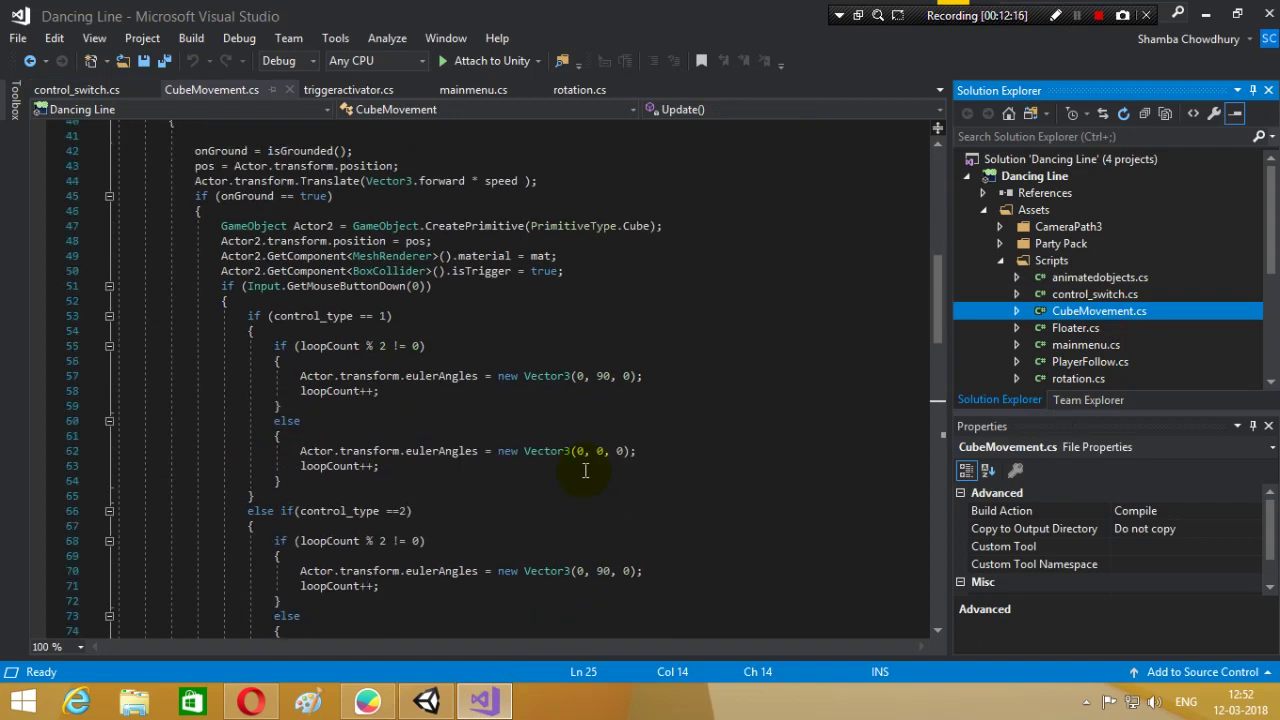
{"action": "scroll", "coordinate": [588, 471], "scroll_direction": "down", "scroll_amount": 3}
{"action": "scroll", "coordinate": [585, 470], "scroll_direction": "down", "scroll_amount": 2}
{"action": "scroll", "coordinate": [580, 470], "scroll_direction": "up", "scroll_amount": 1}
{"action": "scroll", "coordinate": [572, 470], "scroll_direction": "up", "scroll_amount": 2}
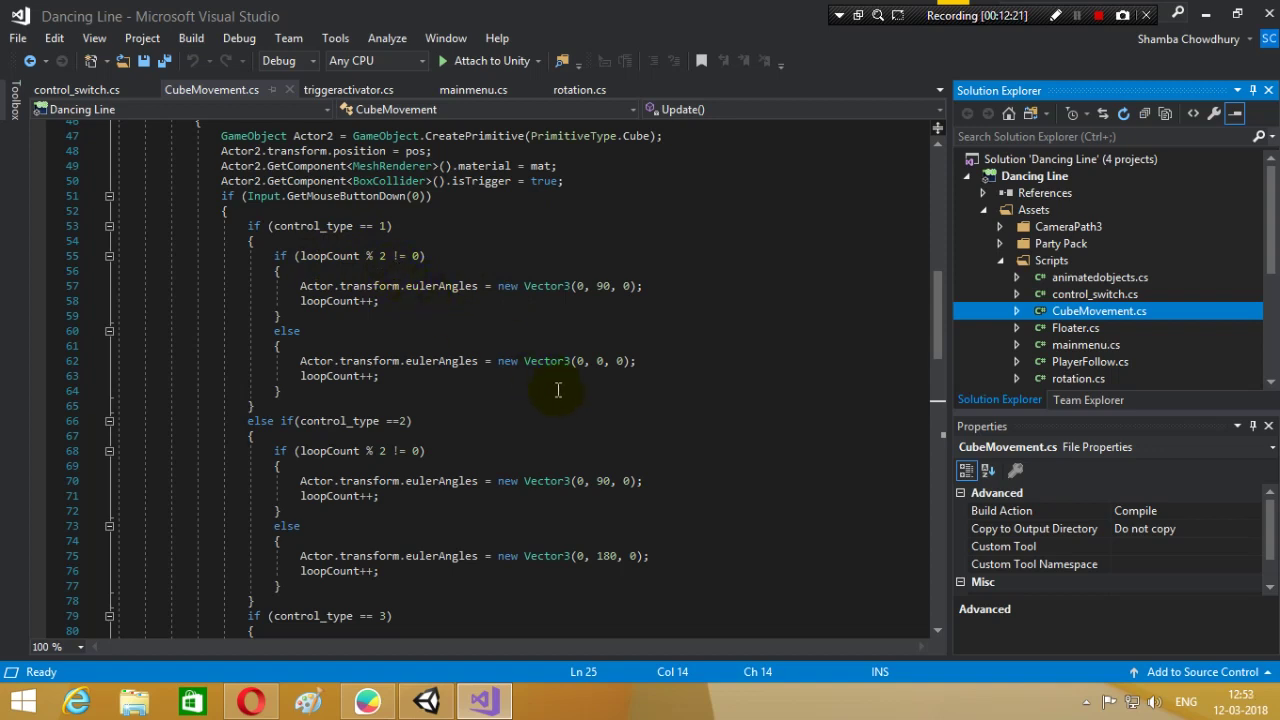
{"action": "scroll", "coordinate": [651, 428], "scroll_direction": "down", "scroll_amount": 5}
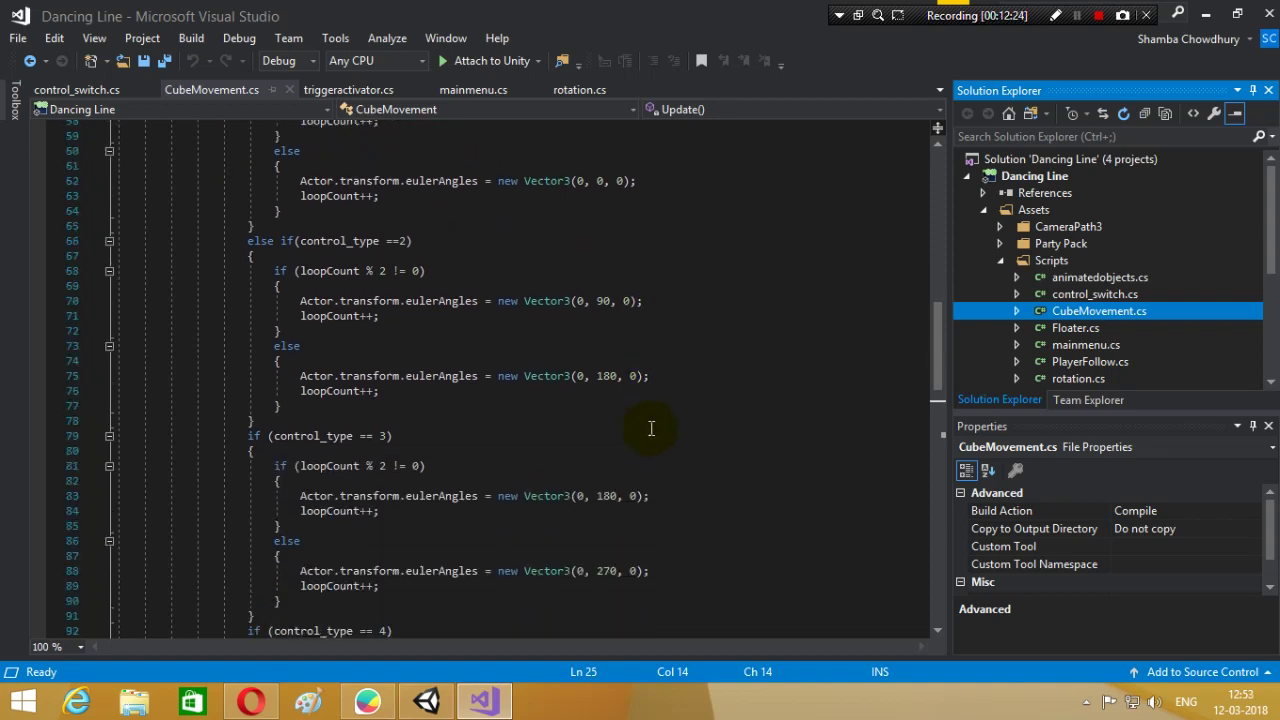
{"action": "scroll", "coordinate": [651, 428], "scroll_direction": "down", "scroll_amount": 5}
{"action": "scroll", "coordinate": [717, 511], "scroll_direction": "up", "scroll_amount": 5}
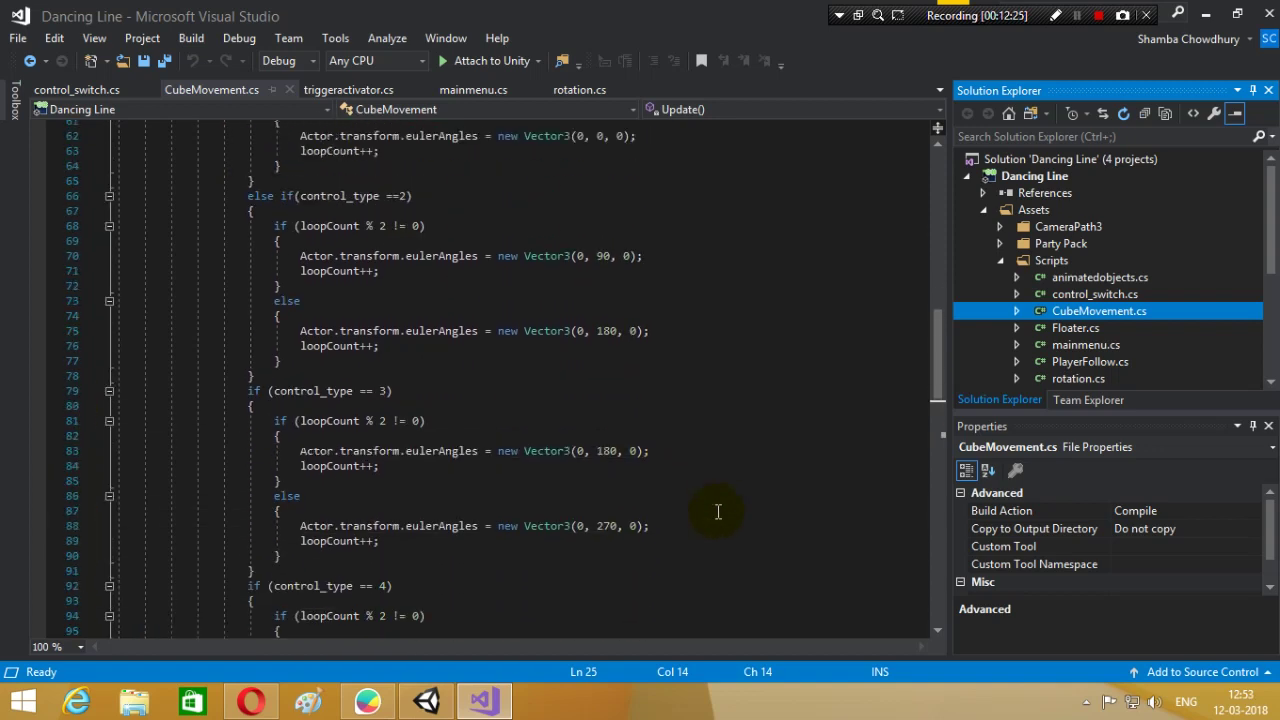
{"action": "scroll", "coordinate": [717, 511], "scroll_direction": "up", "scroll_amount": 4}
{"action": "scroll", "coordinate": [717, 511], "scroll_direction": "up", "scroll_amount": 1}
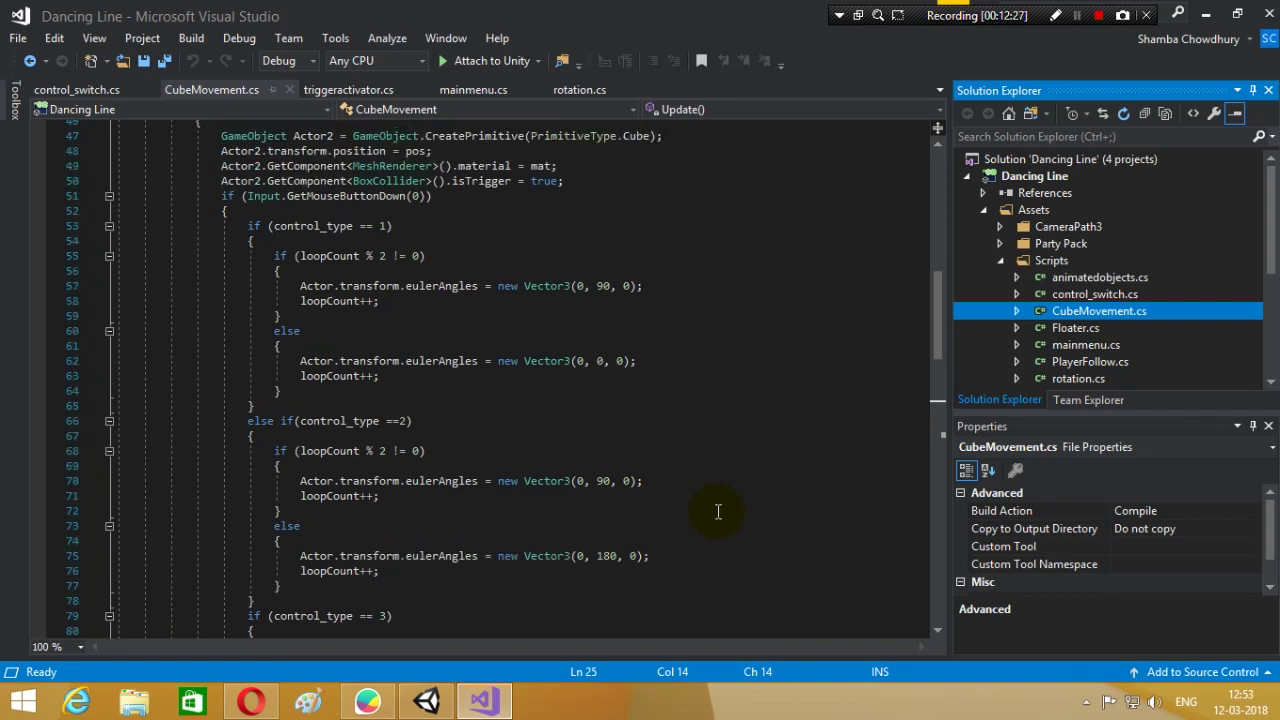
{"action": "scroll", "coordinate": [717, 511], "scroll_direction": "down", "scroll_amount": 2}
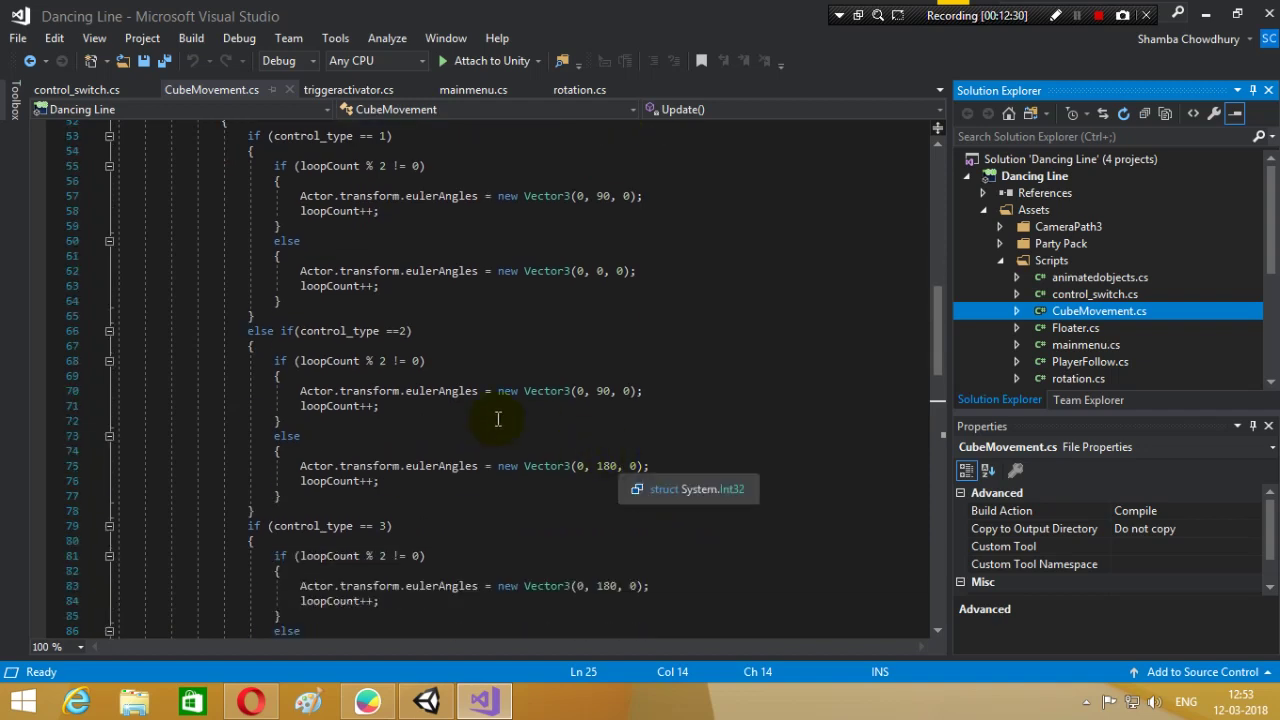
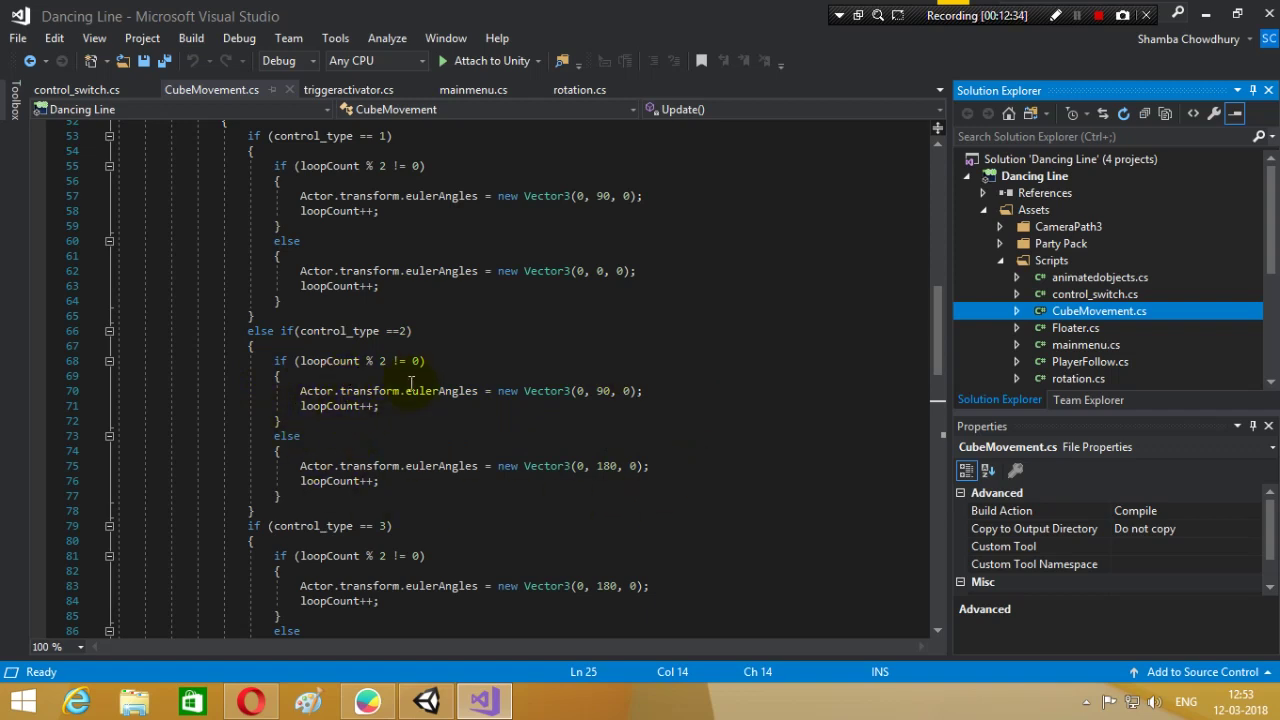
- Review the static loopCount and control_type fields in the CubeMovement script
{"action": "scroll", "coordinate": [413, 384], "scroll_direction": "down", "scroll_amount": 1}
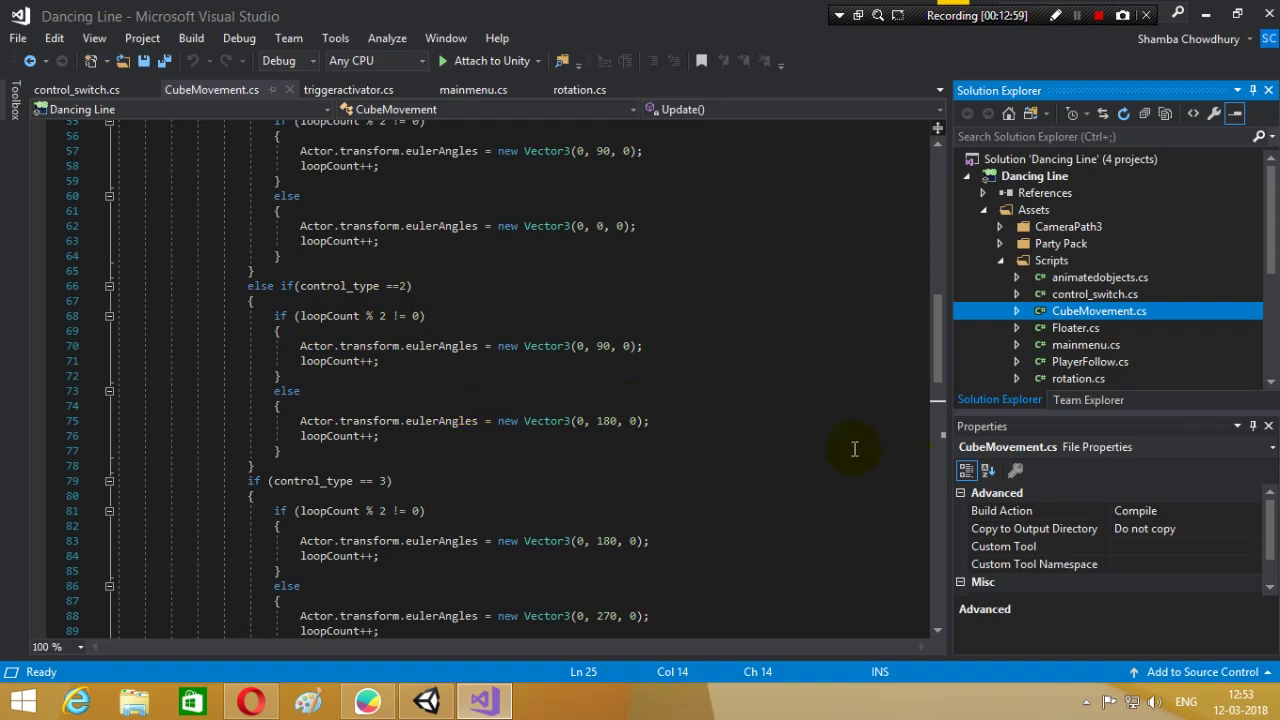
{"action": "scroll", "coordinate": [855, 449], "scroll_direction": "up", "scroll_amount": 6}
{"action": "scroll", "coordinate": [852, 449], "scroll_direction": "up", "scroll_amount": 5}
{"action": "scroll", "coordinate": [849, 449], "scroll_direction": "up", "scroll_amount": 7}
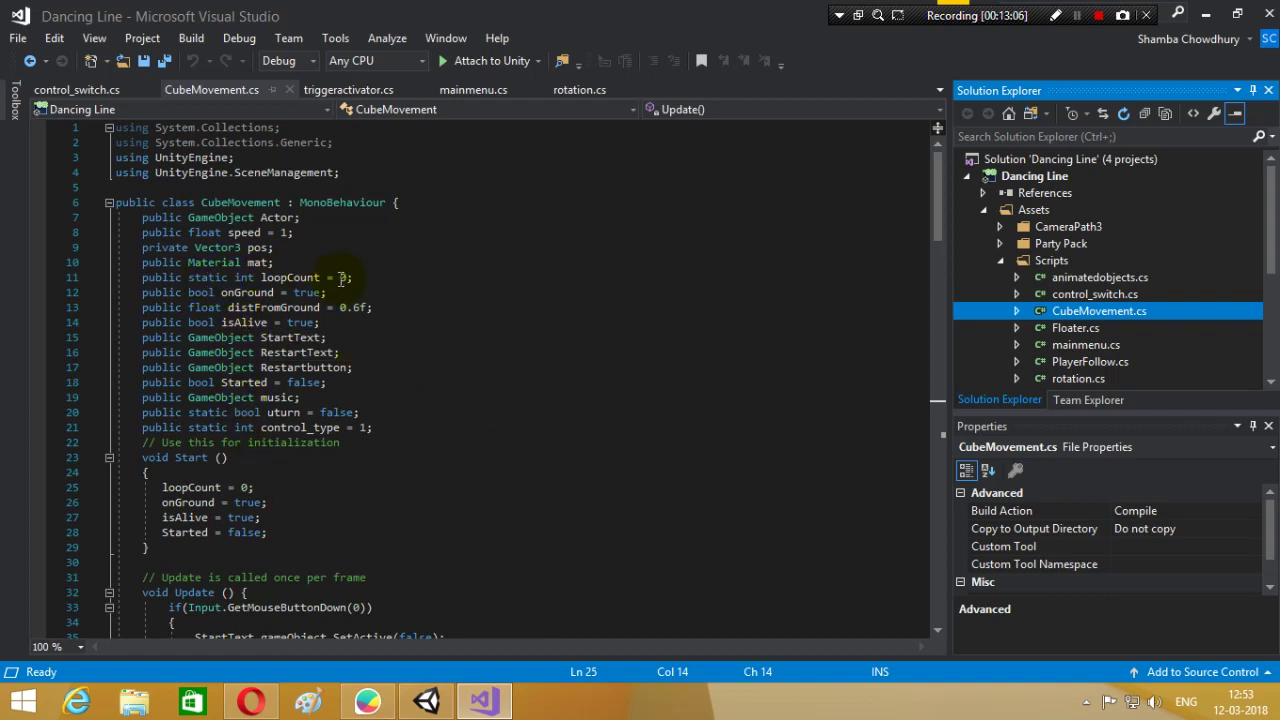
{"action": "left_click", "coordinate": [232, 279]}
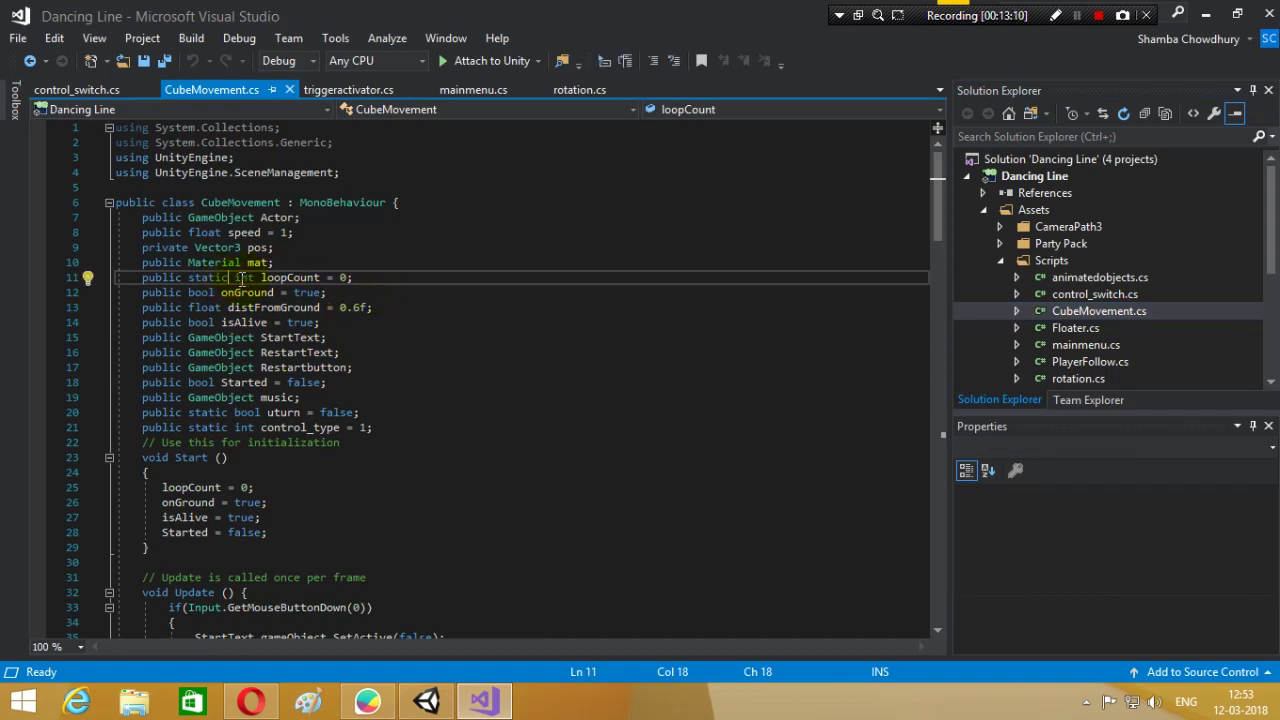
{"action": "left_click", "coordinate": [535, 427]}
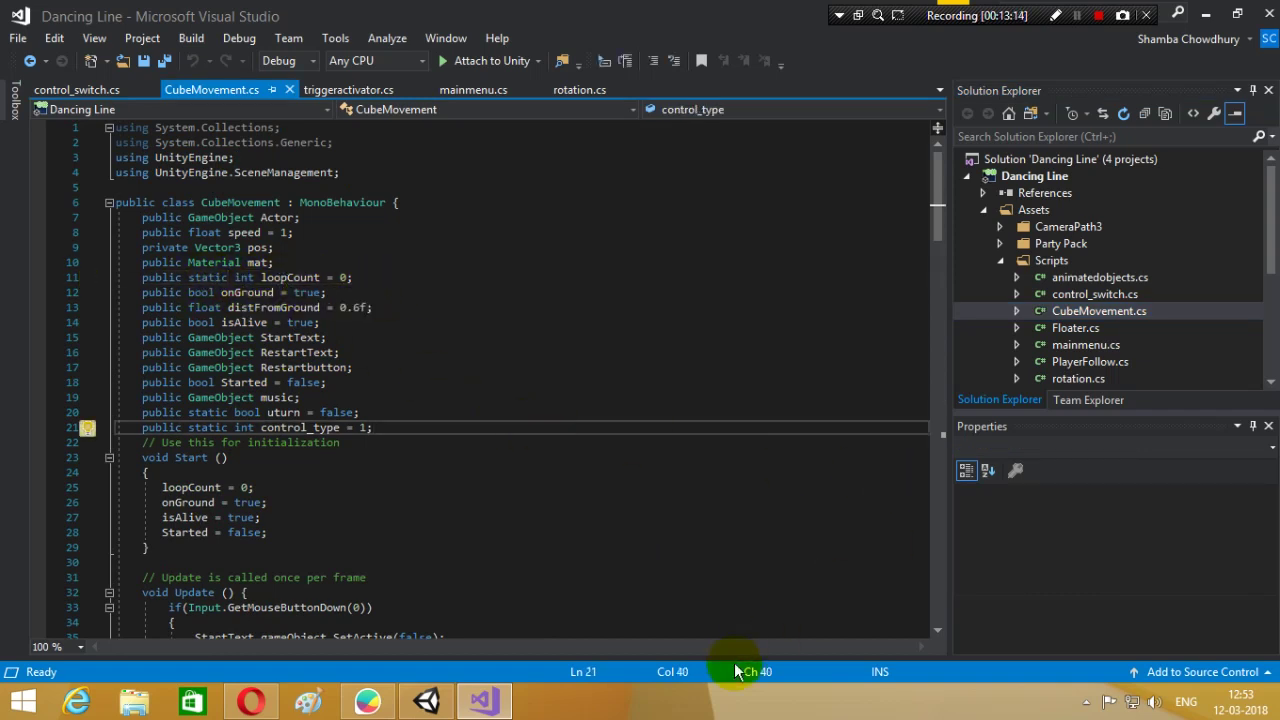
- Create a C# script named counteditor in Unity's Scripts folder and return to Visual Studio
{"action": "left_click", "coordinate": [430, 700]}
{"action": "right_click", "coordinate": [555, 588]}
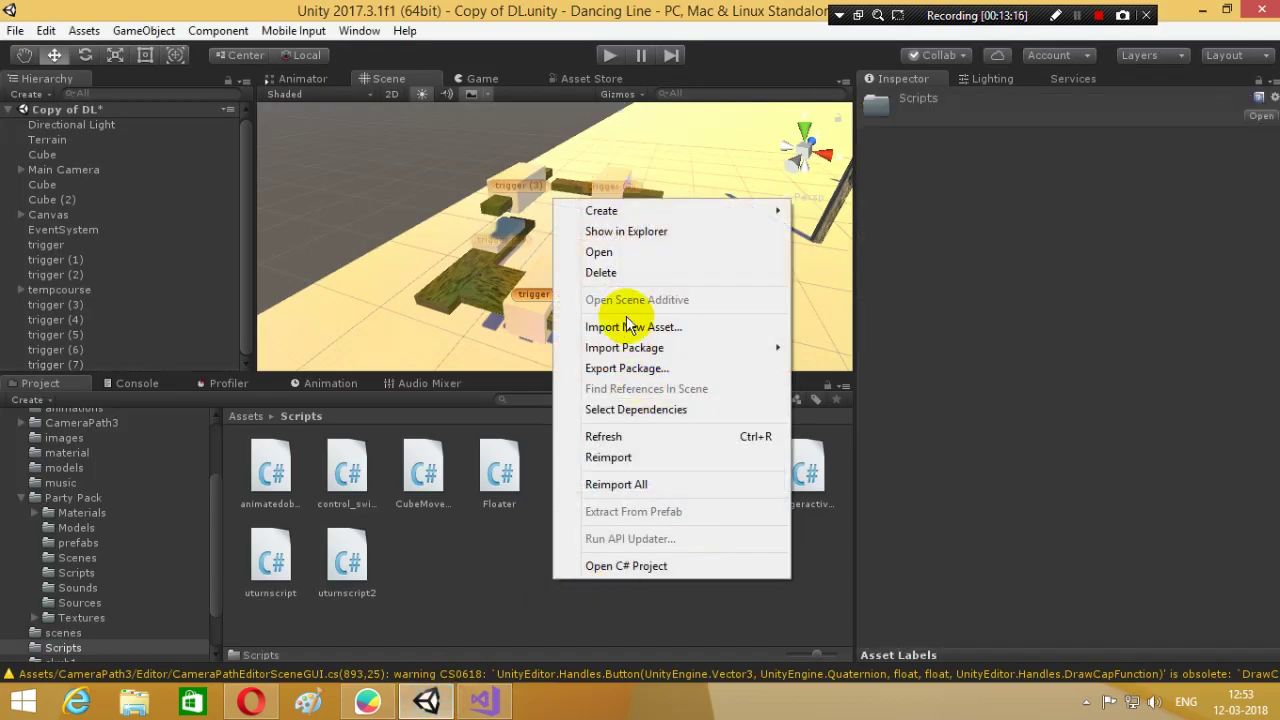
{"action": "mouse_move", "coordinate": [623, 224]}
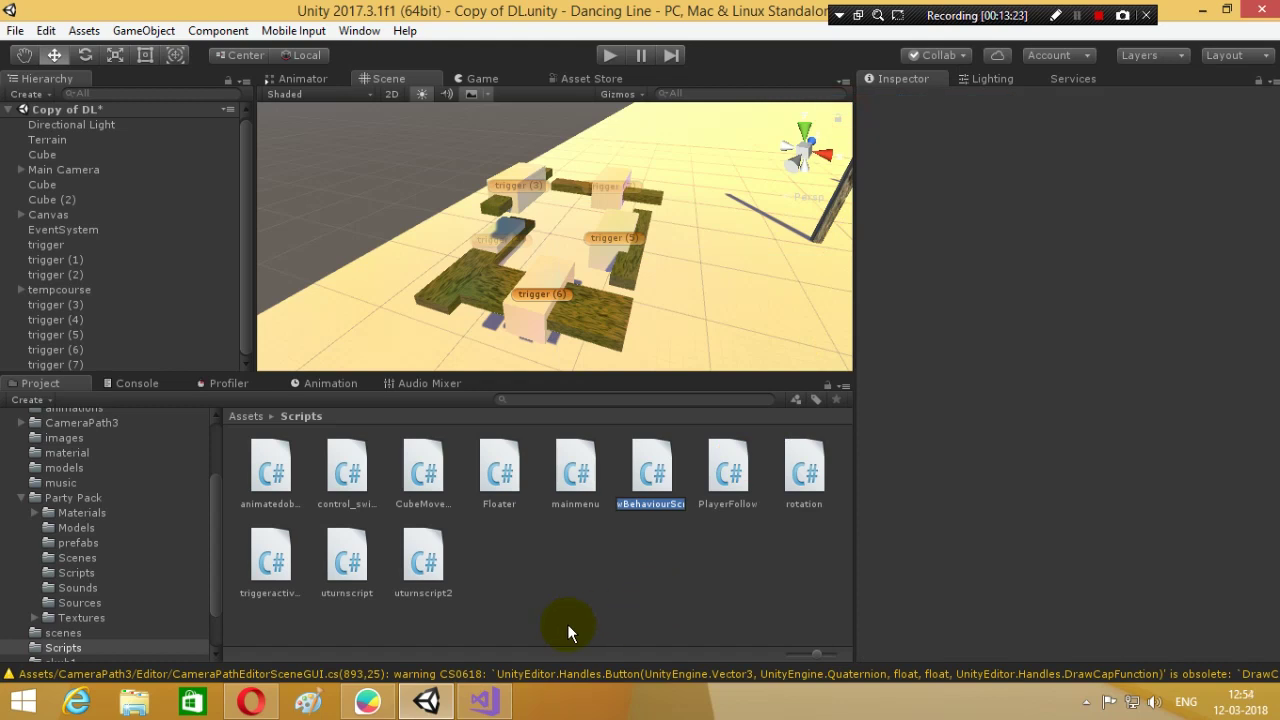
{"action": "type", "text": "count"}
{"action": "type", "text": "editor"}
{"action": "key", "text": "Return"}
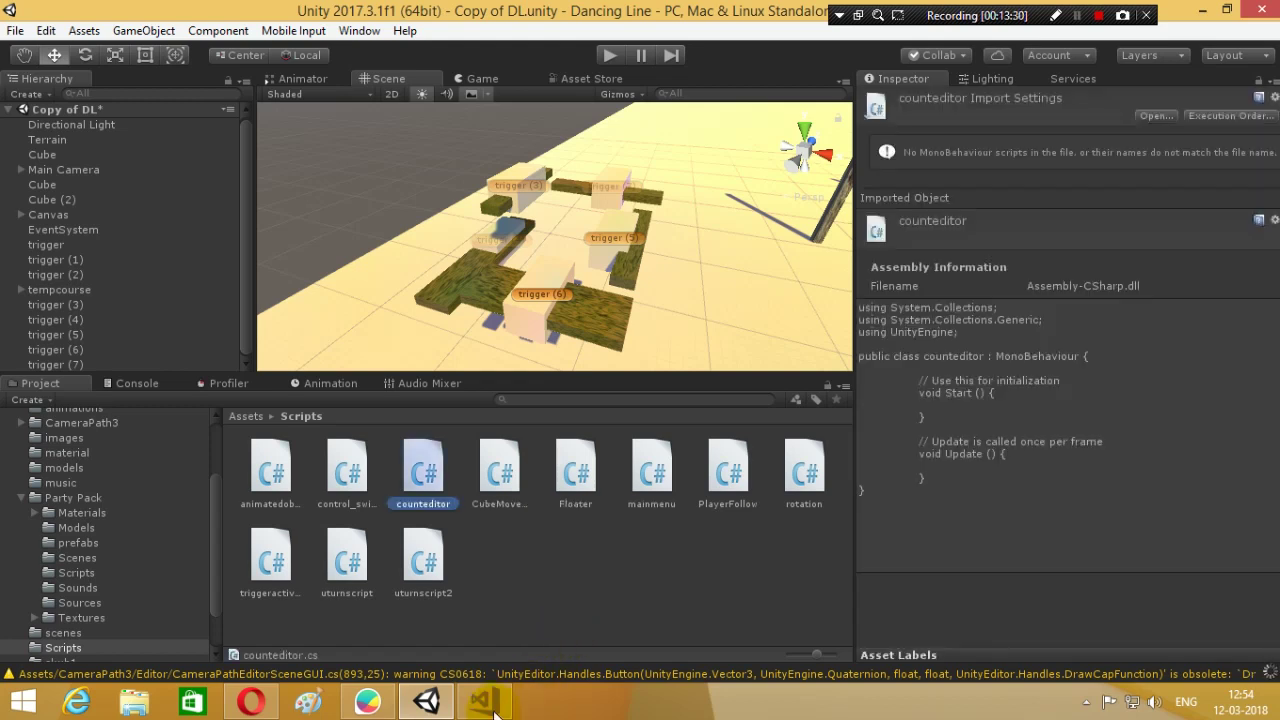
{"action": "left_click", "coordinate": [484, 702]}
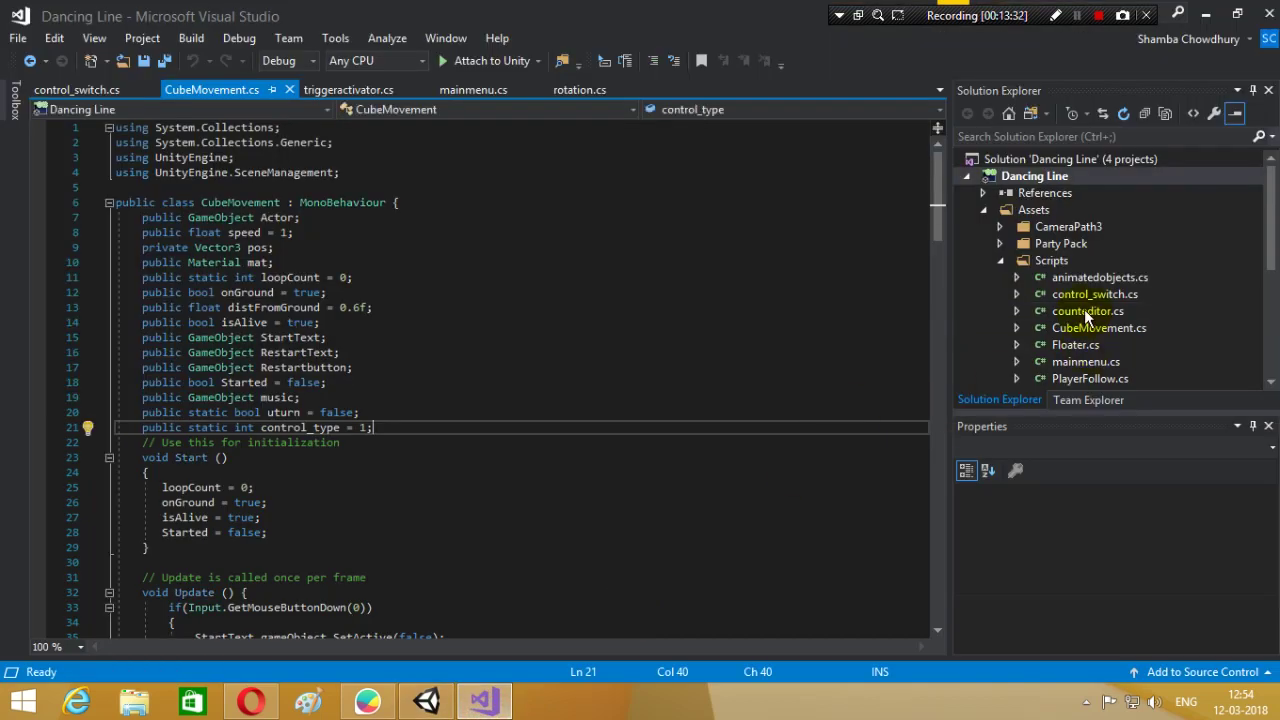
- In counteditor.cs, replace the default Start and Update methods with an OnTriggerEnter method
{"action": "left_click", "coordinate": [1088, 311]}
{"action": "left_click_drag", "start_coordinate": [140, 217], "coordinate": [150, 337]}
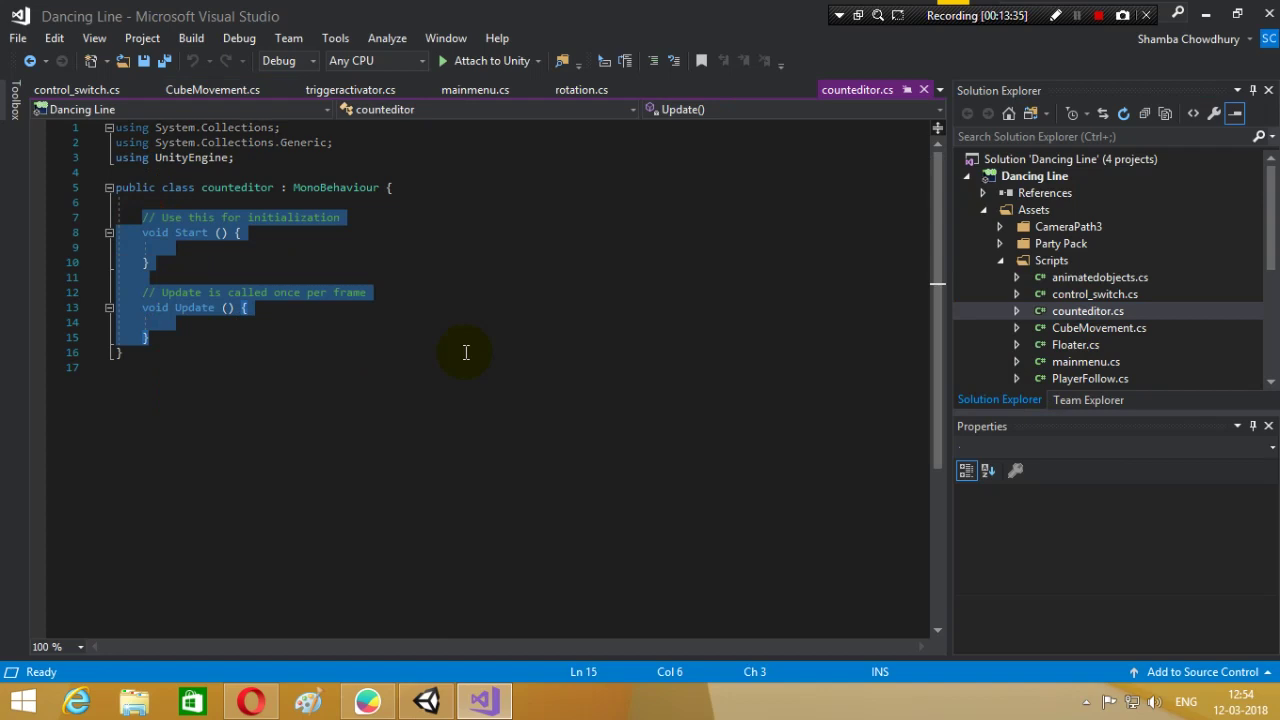
{"action": "type", "text": "void"}
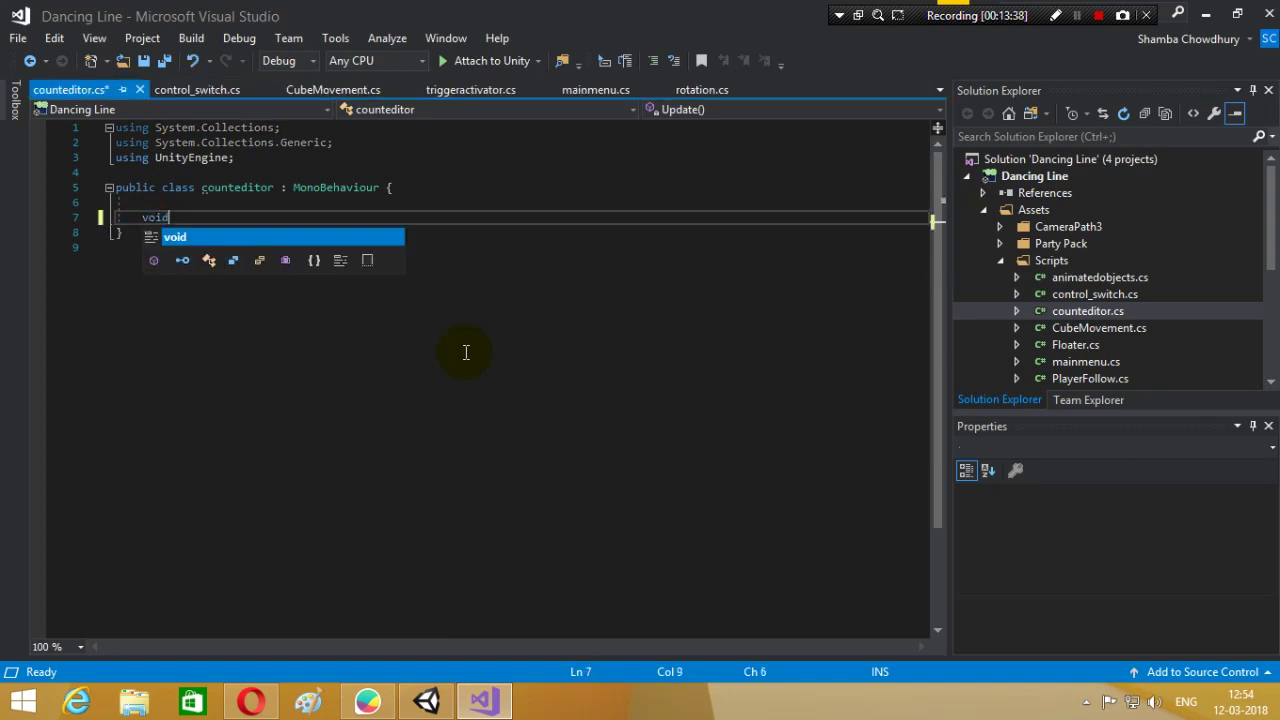
{"action": "type", "text": " ontr"}
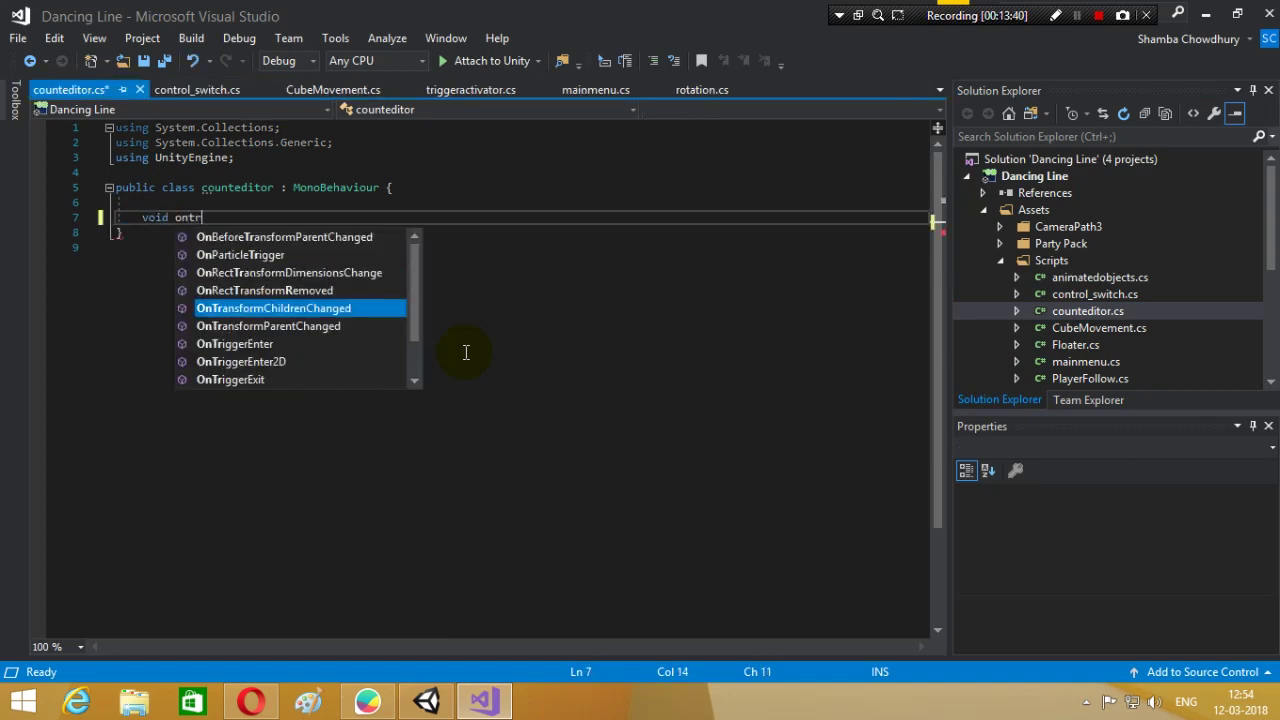
{"action": "type", "text": "igg"}
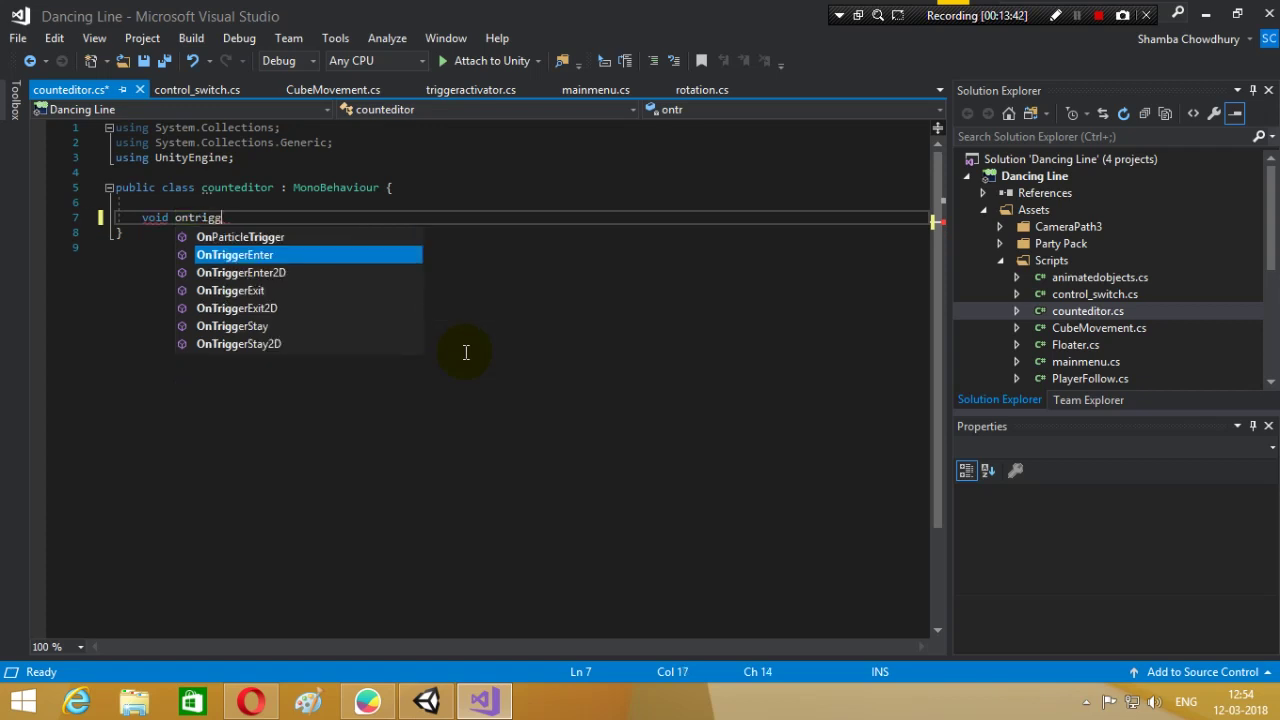
{"action": "key", "text": "Tab"}
- Add an if block that runs only when the other object's tag is "Player"
{"action": "type", "text": "if"}
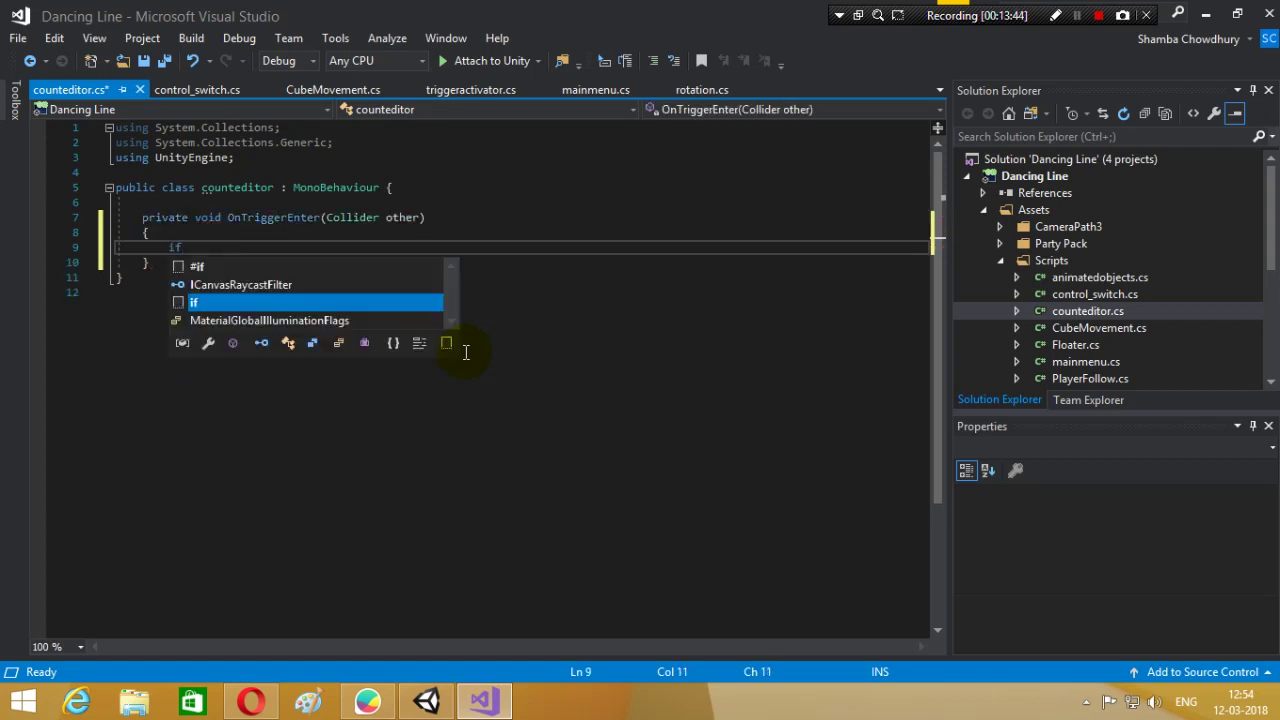
{"action": "type", "text": "(o"}
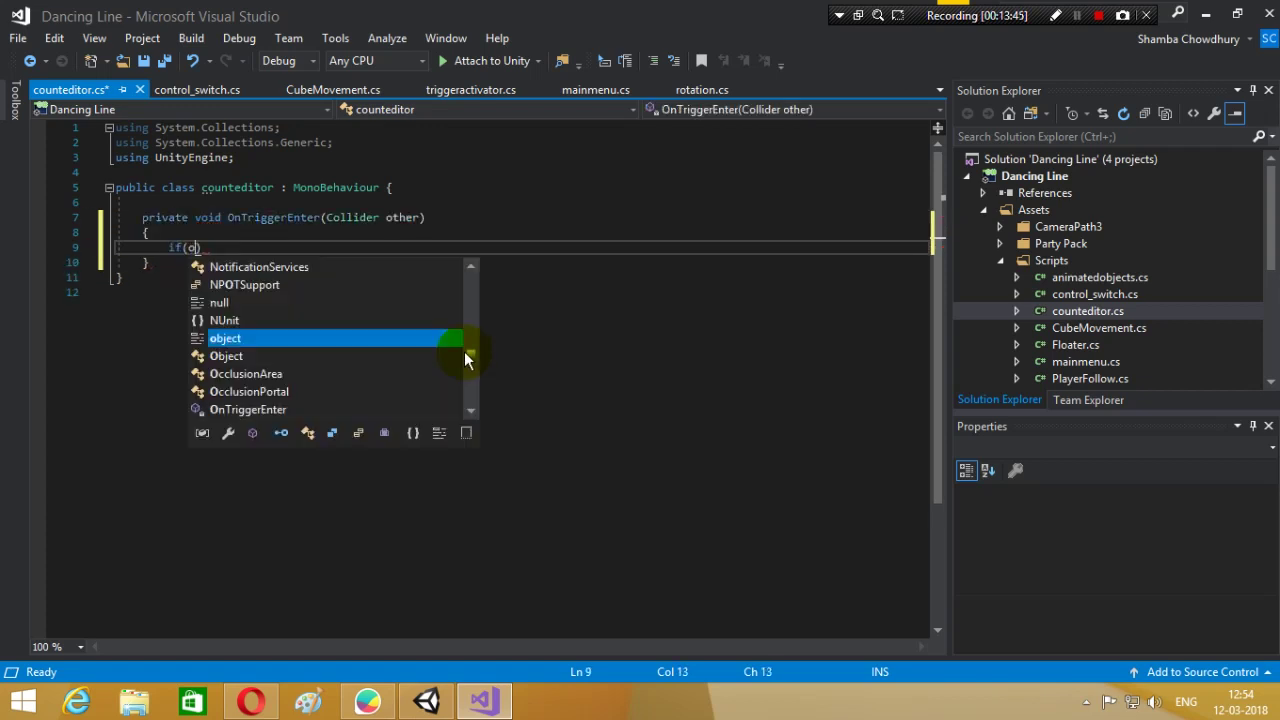
{"action": "type", "text": "ther.ga"}
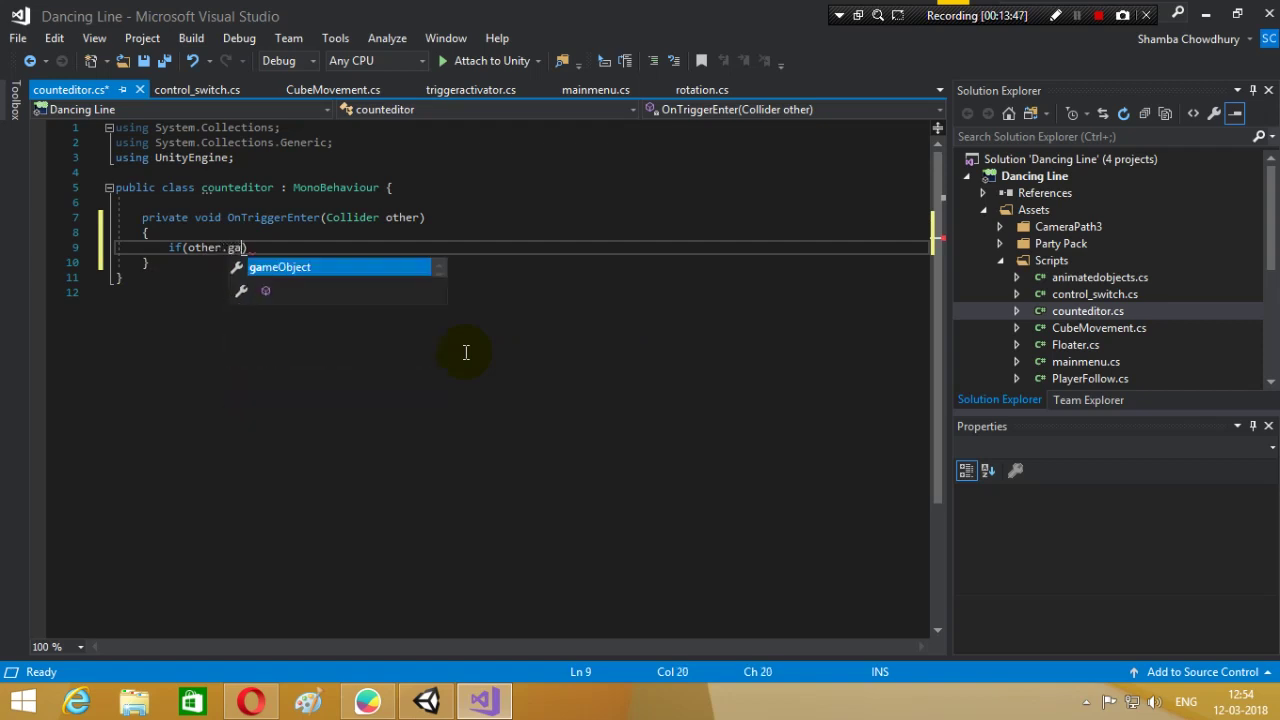
{"action": "key", "text": "Tab"}
{"action": "type", "text": ".ta"}
{"action": "key", "text": "Tab"}
{"action": "key", "text": "Return"}
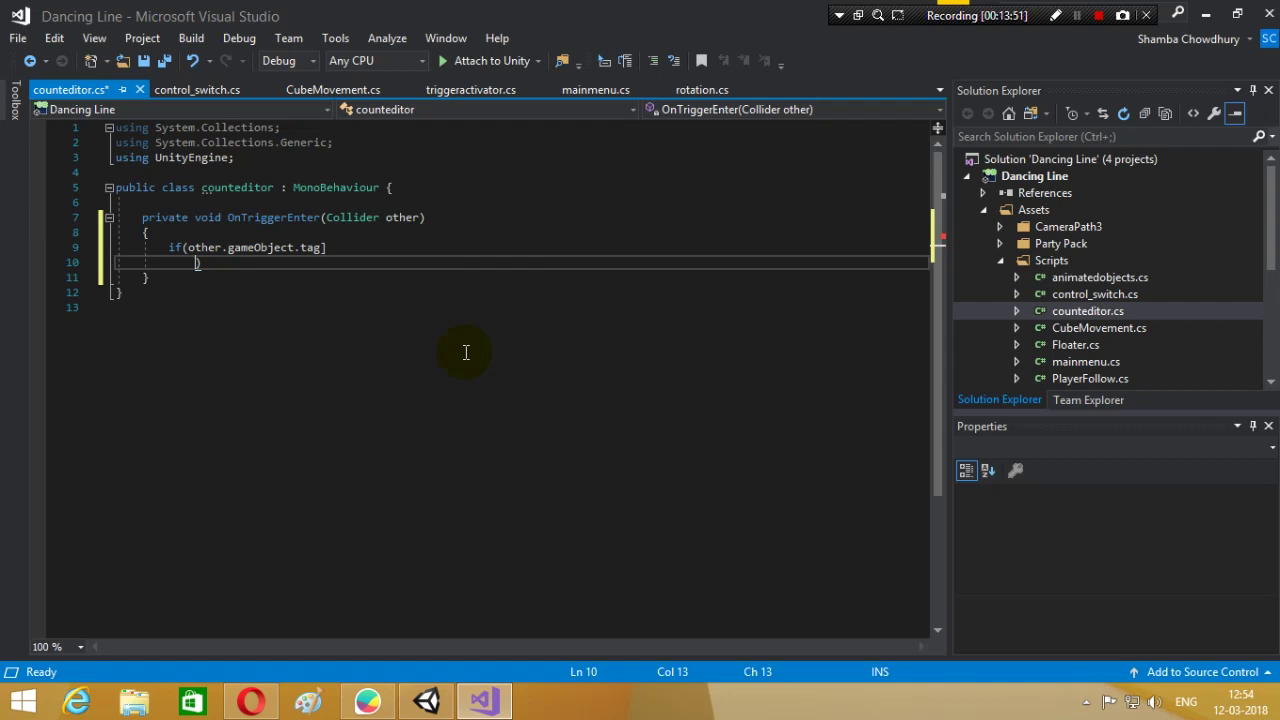
{"action": "key", "text": "Right"}
{"action": "key", "text": "Up"}
{"action": "key", "text": "End"}
{"action": "key", "text": "BackSpace"}
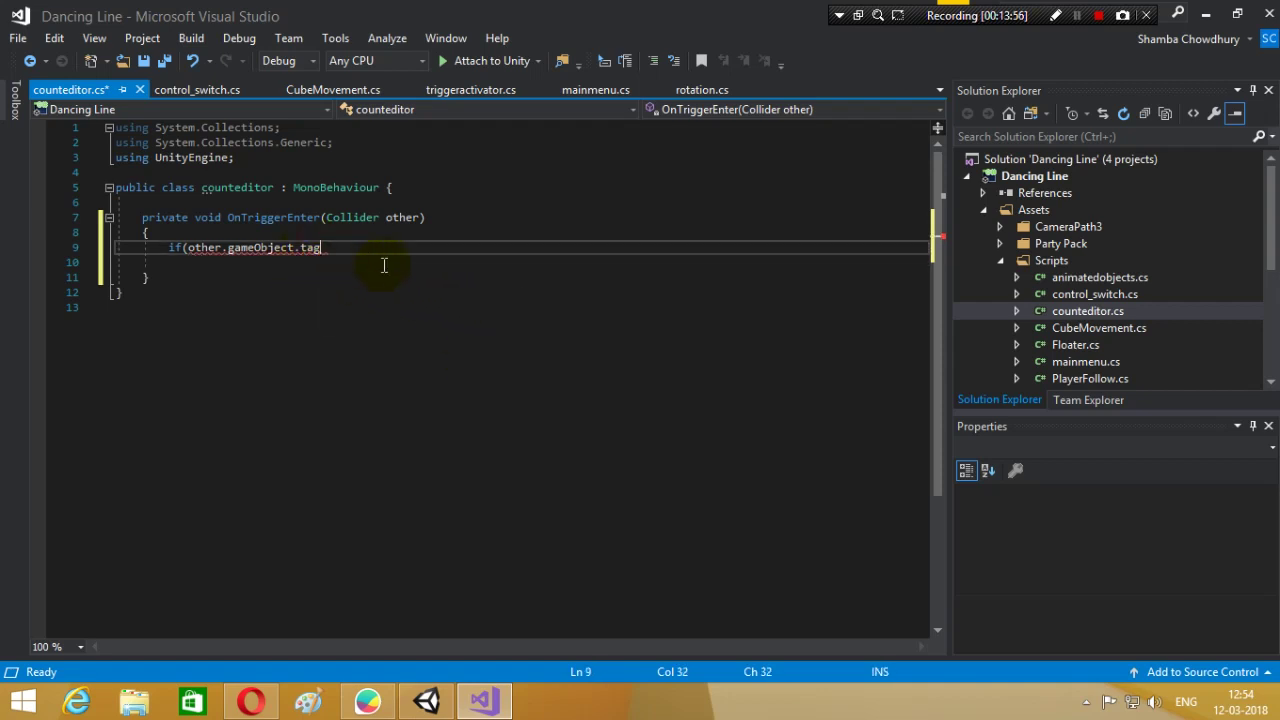
{"action": "type", "text": "\""}
{"action": "type", "text": "Player\""}
{"action": "type", "text": ")"}
{"action": "key", "text": "Return"}
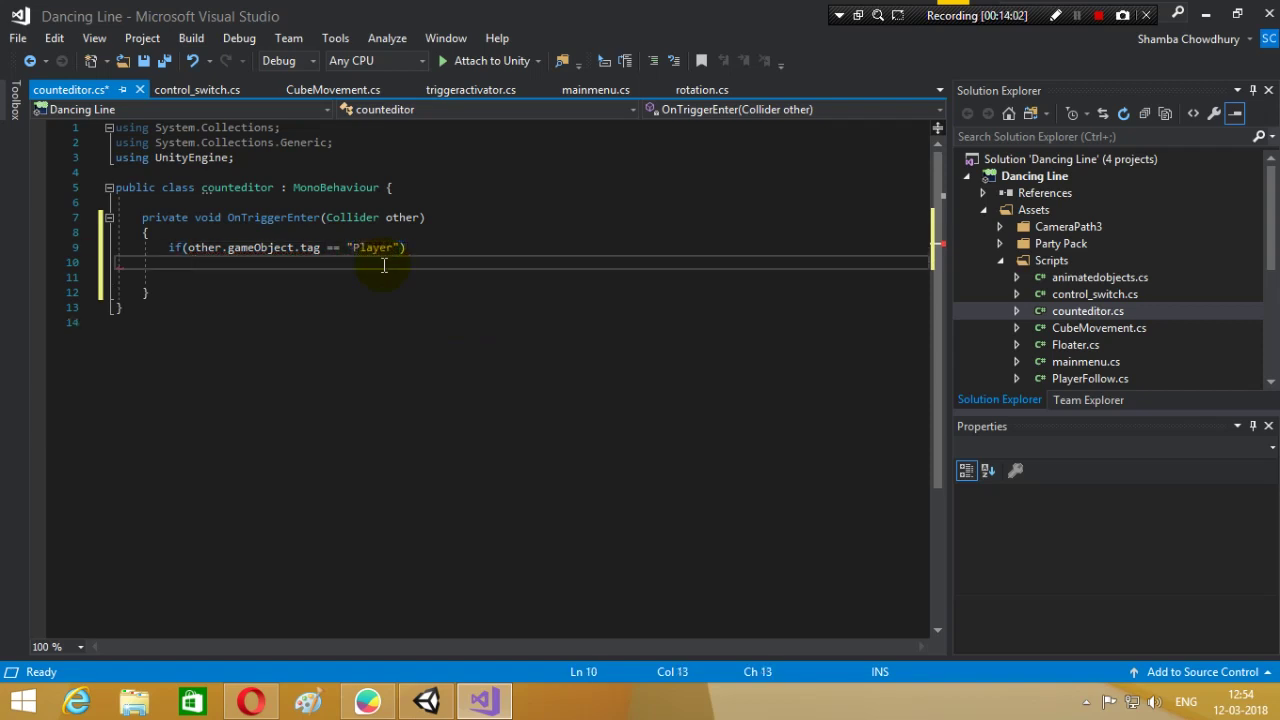
{"action": "type", "text": "{"}
{"action": "key", "text": "Return"}
{"action": "type", "text": "cas"}
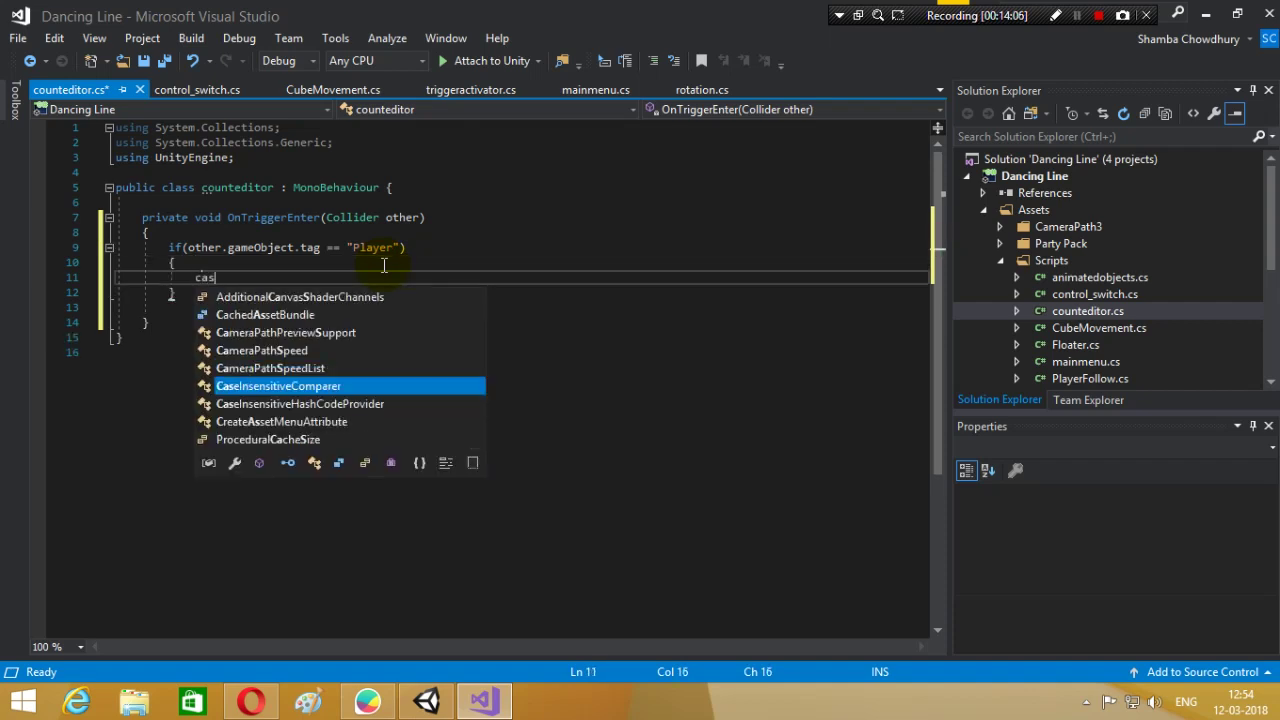
- Inside it, add a switch on this.gameObject.tag
{"action": "type", "text": "v"}
{"action": "key", "text": "BackSpace"}
{"action": "key", "text": "BackSpace"}
{"action": "type", "text": "s"}
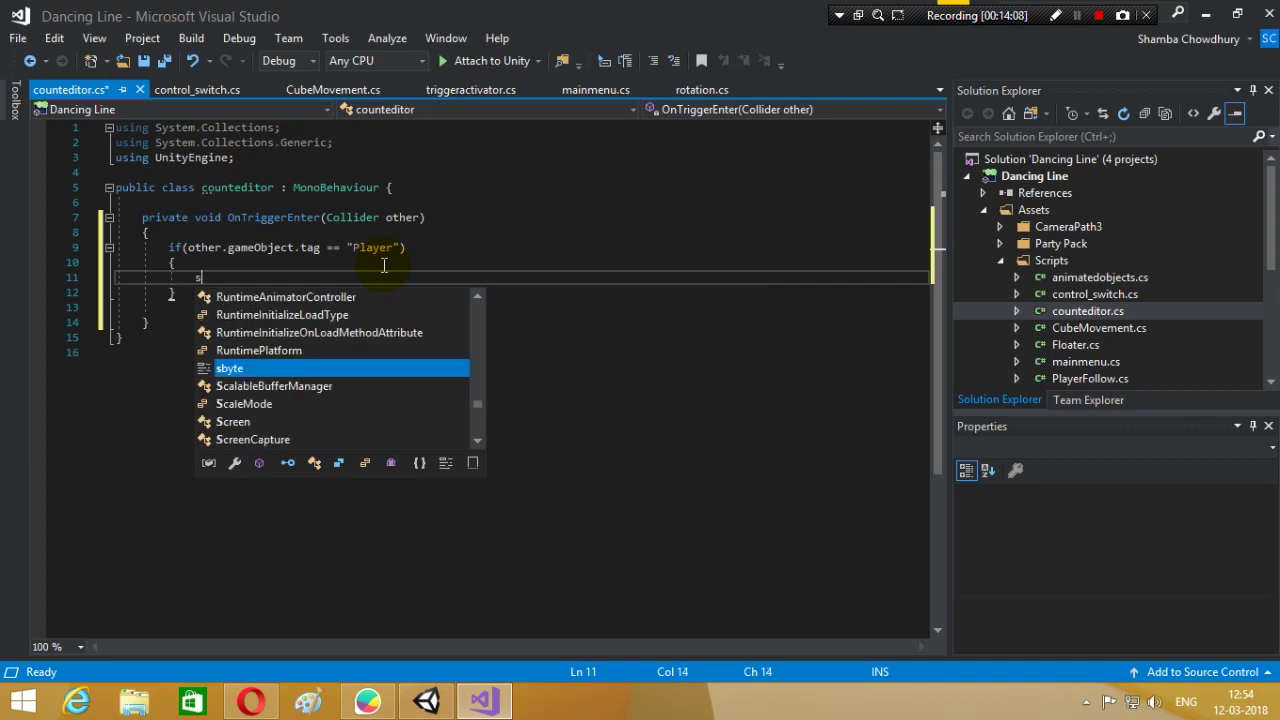
{"action": "type", "text": "witch ("}
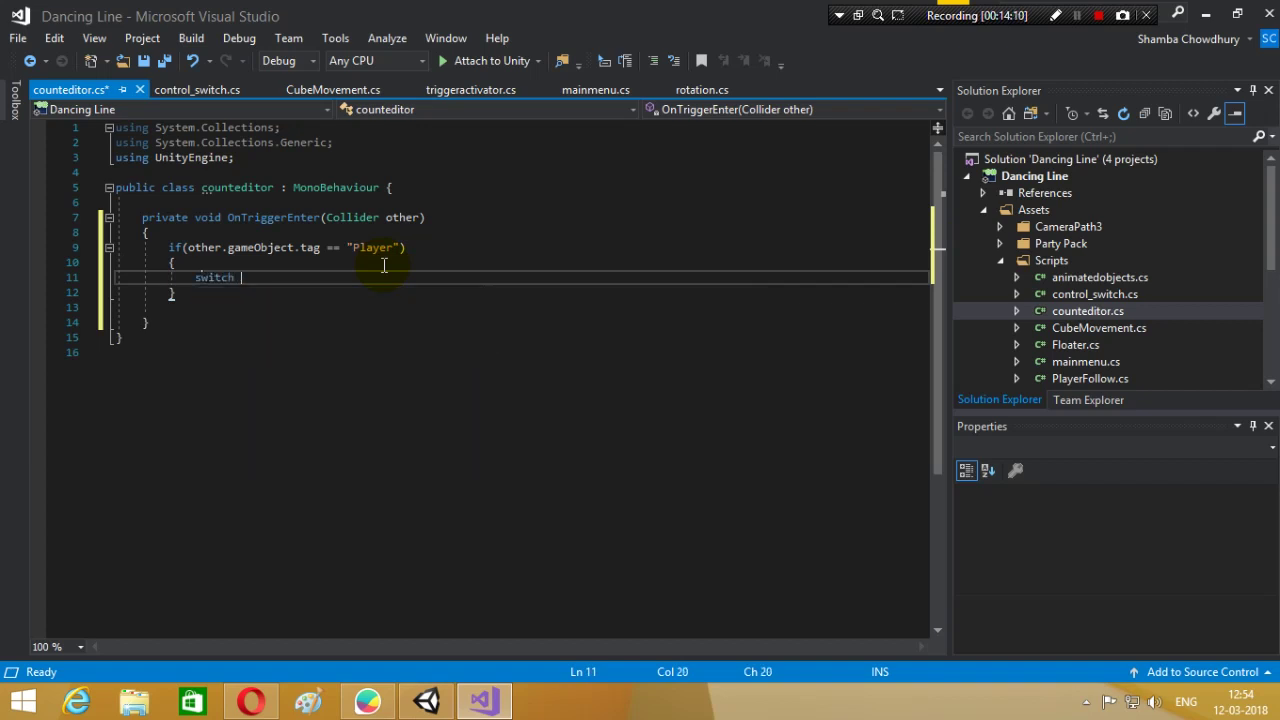
{"action": "type", "text": "thi"}
{"action": "key", "text": "Tab"}
{"action": "type", "text": ".gam"}
{"action": "key", "text": "Tab"}
{"action": "type", "text": "."}
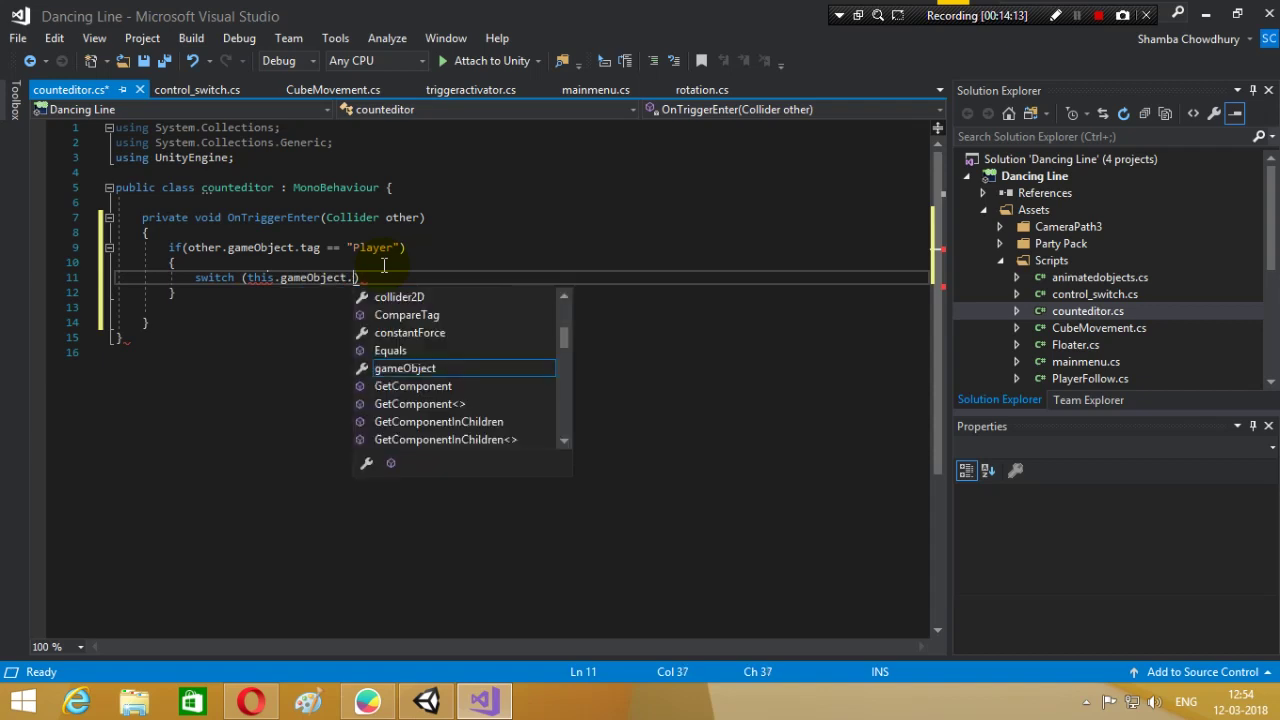
{"action": "type", "text": "tag)"}
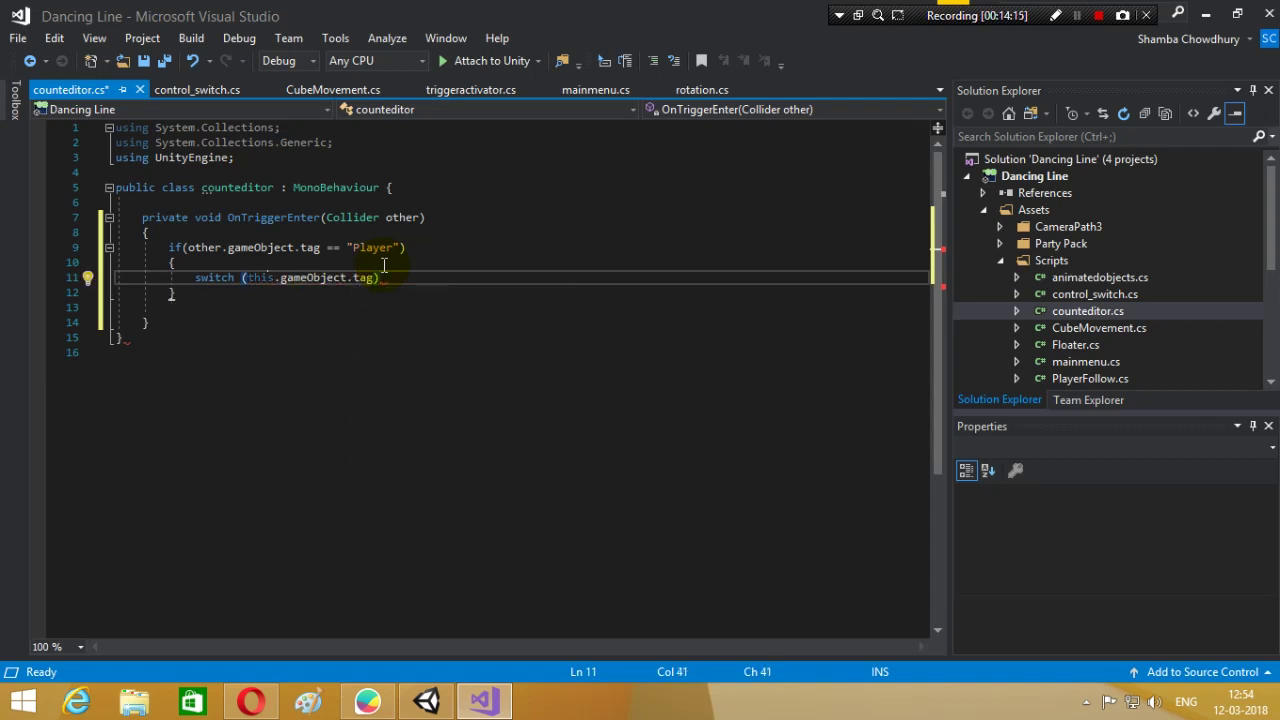
{"action": "key", "text": "Return"}
{"action": "type", "text": "{"}
{"action": "key", "text": "Return"}
- Add case "odd" setting CubeMovement.loopCount = 1 followed by break
{"action": "type", "text": "ca"}
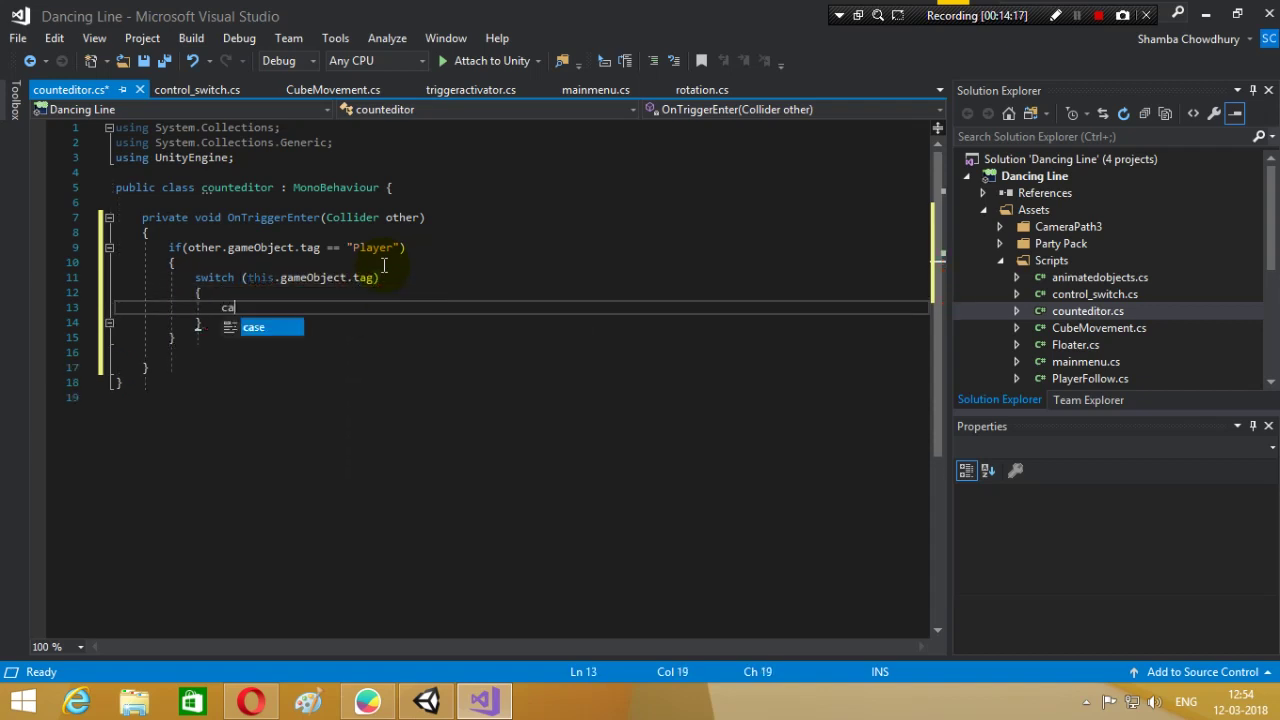
{"action": "type", "text": "se \""}
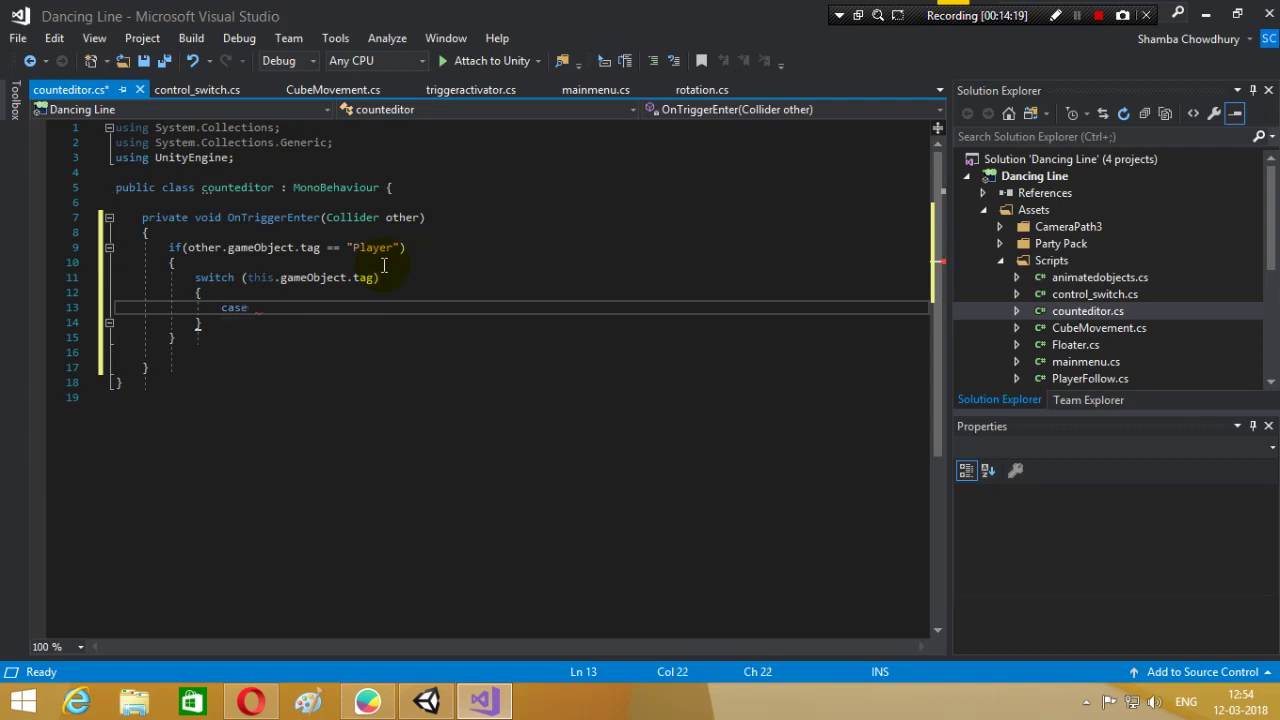
{"action": "type", "text": "o"}
{"action": "type", "text": "dd\""}
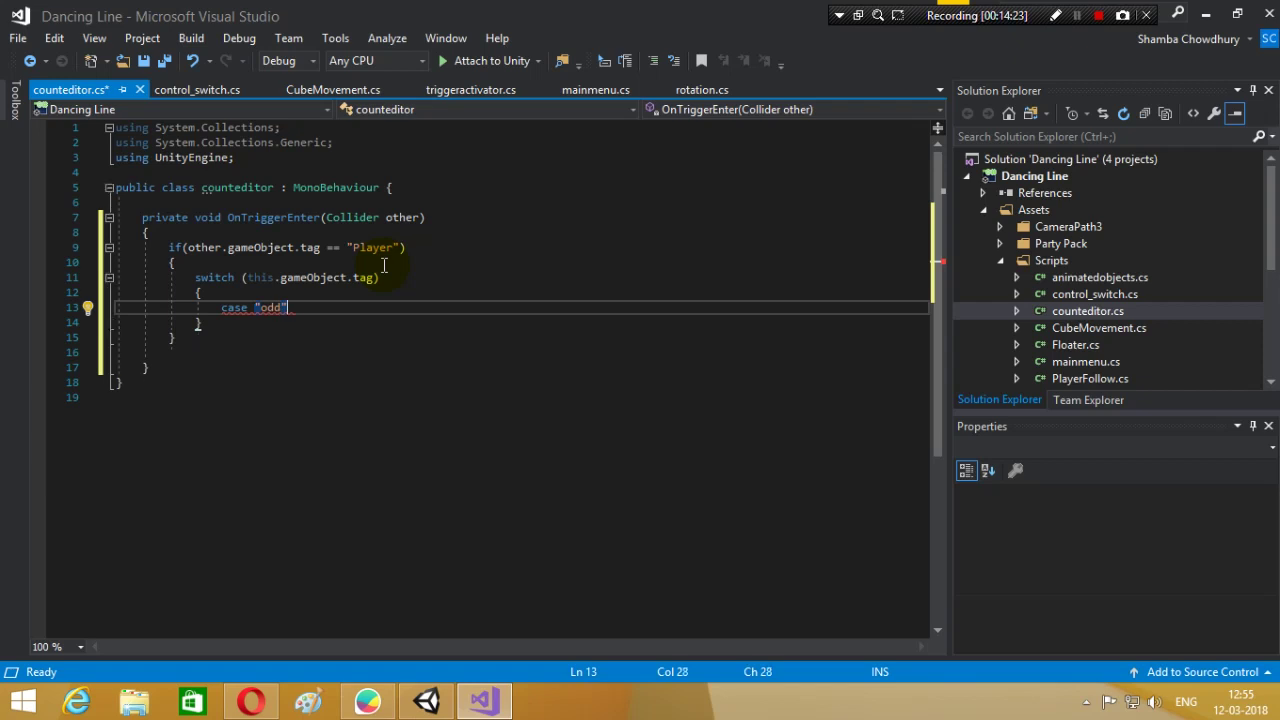
{"action": "type", "text": " ;"}
{"action": "key", "text": "Return"}
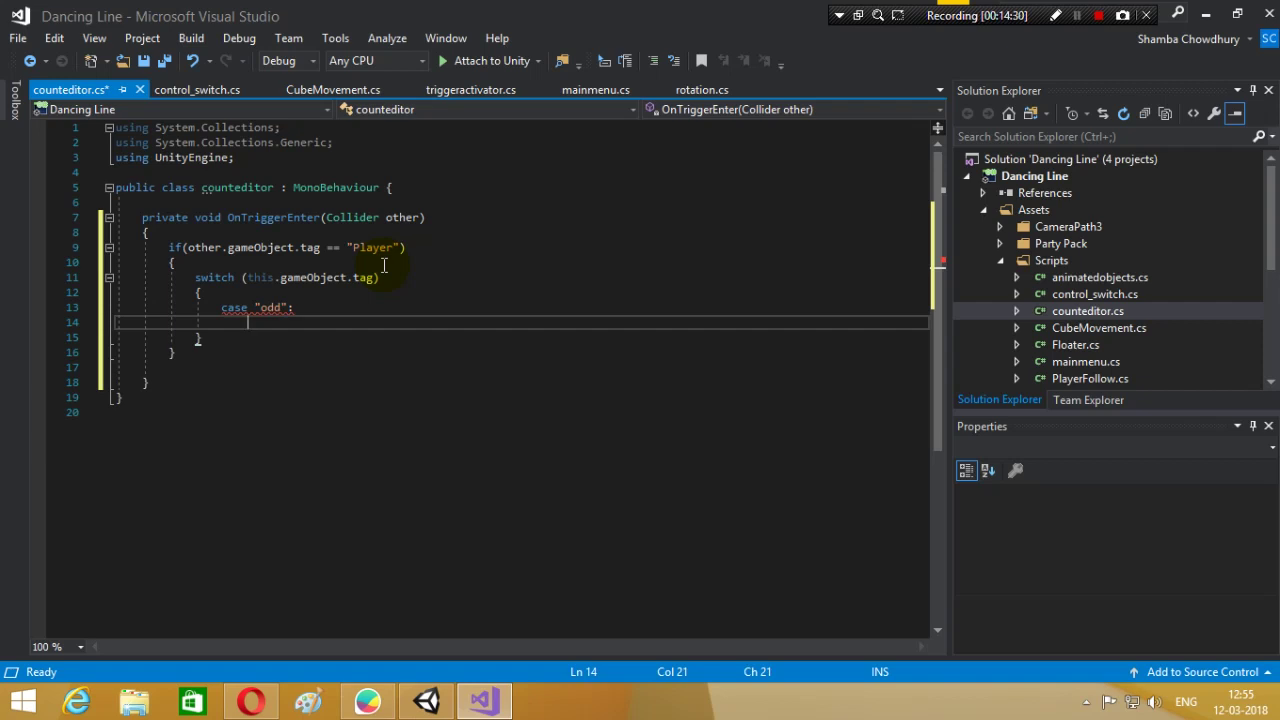
{"action": "type", "text": "cube"}
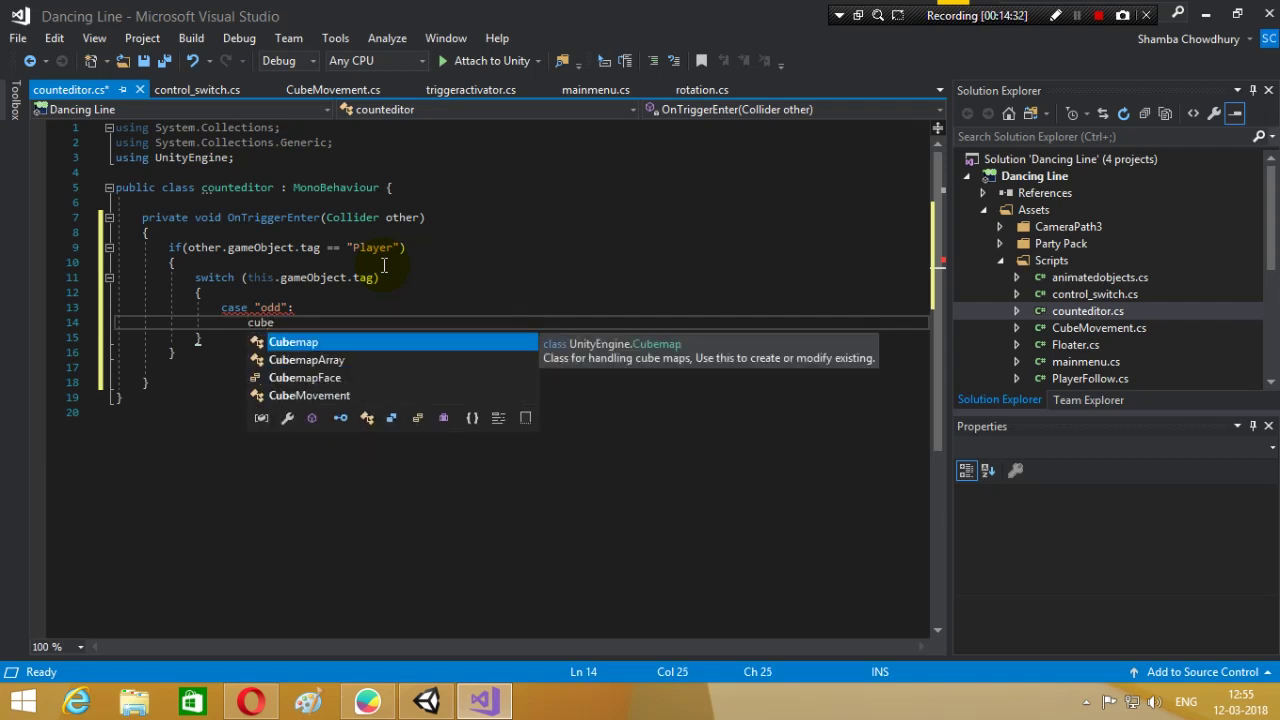
{"action": "key", "text": "Down"}
{"action": "key", "text": "Down"}
{"action": "key", "text": "Down"}
{"action": "type", "text": "."}
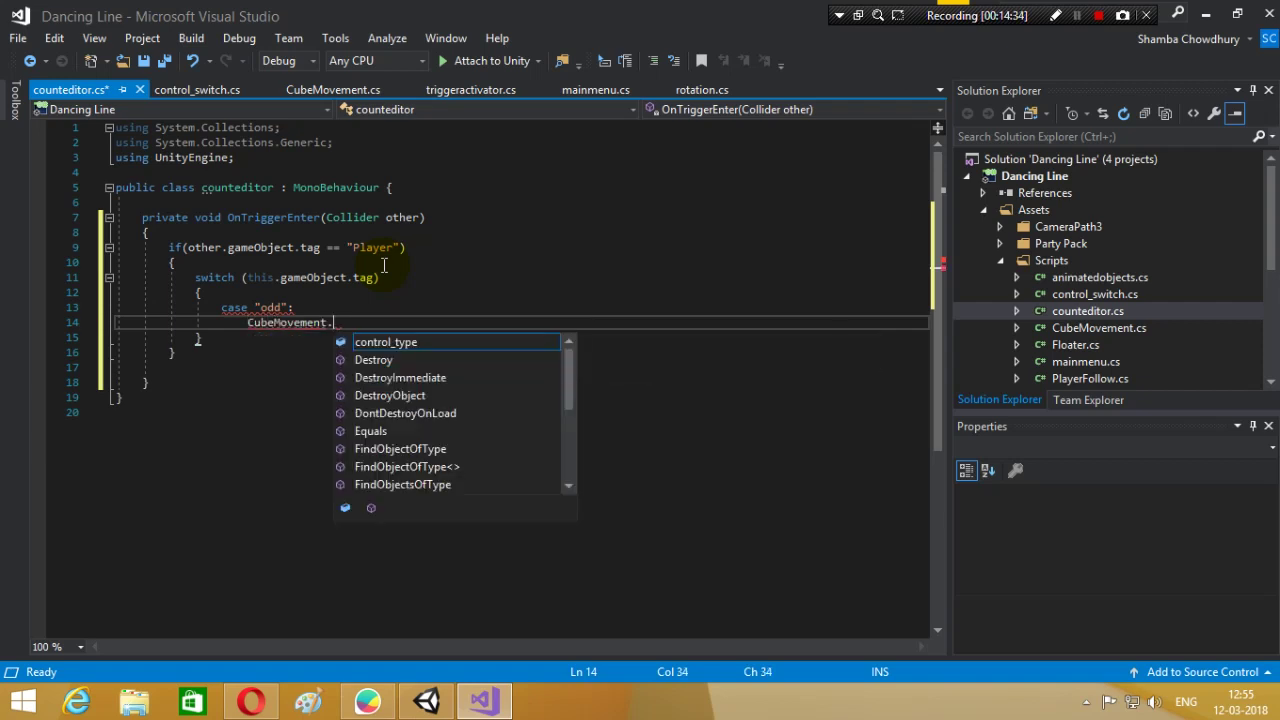
{"action": "type", "text": "loo"}
{"action": "key", "text": "Tab"}
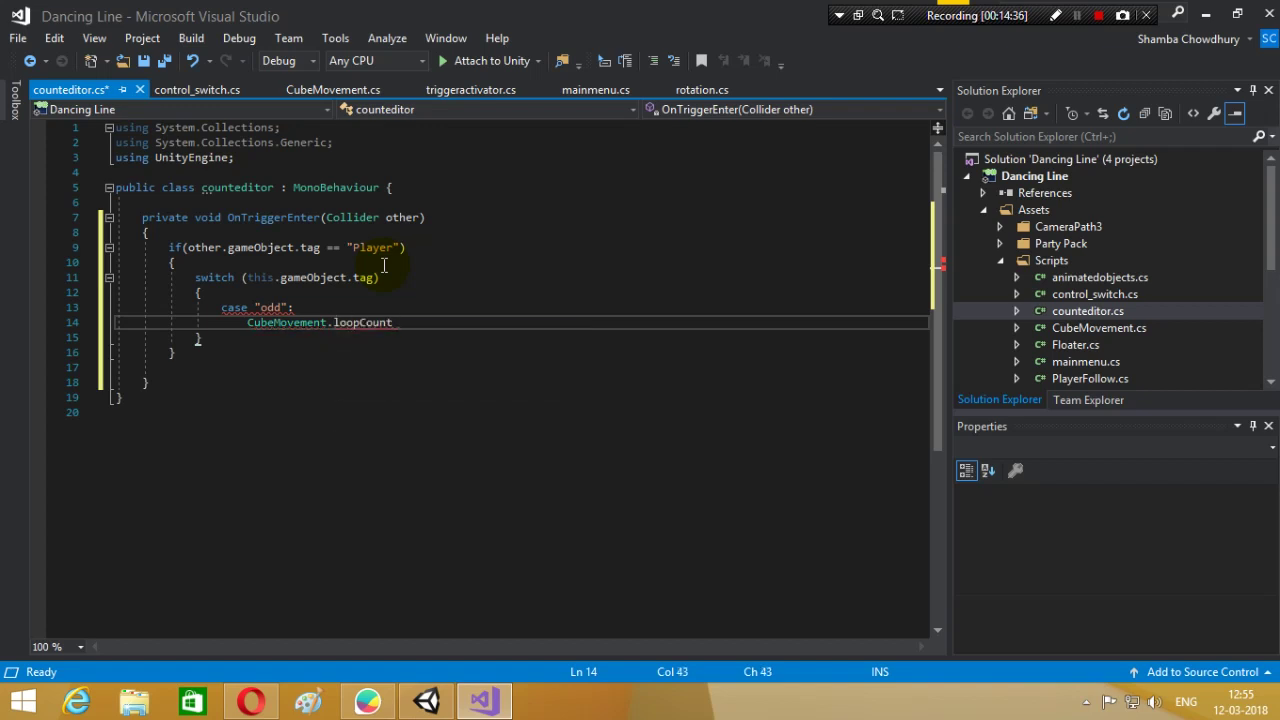
{"action": "type", "text": " = 1"}
{"action": "type", "text": ";"}
{"action": "key", "text": "Return"}
{"action": "type", "text": "b"}
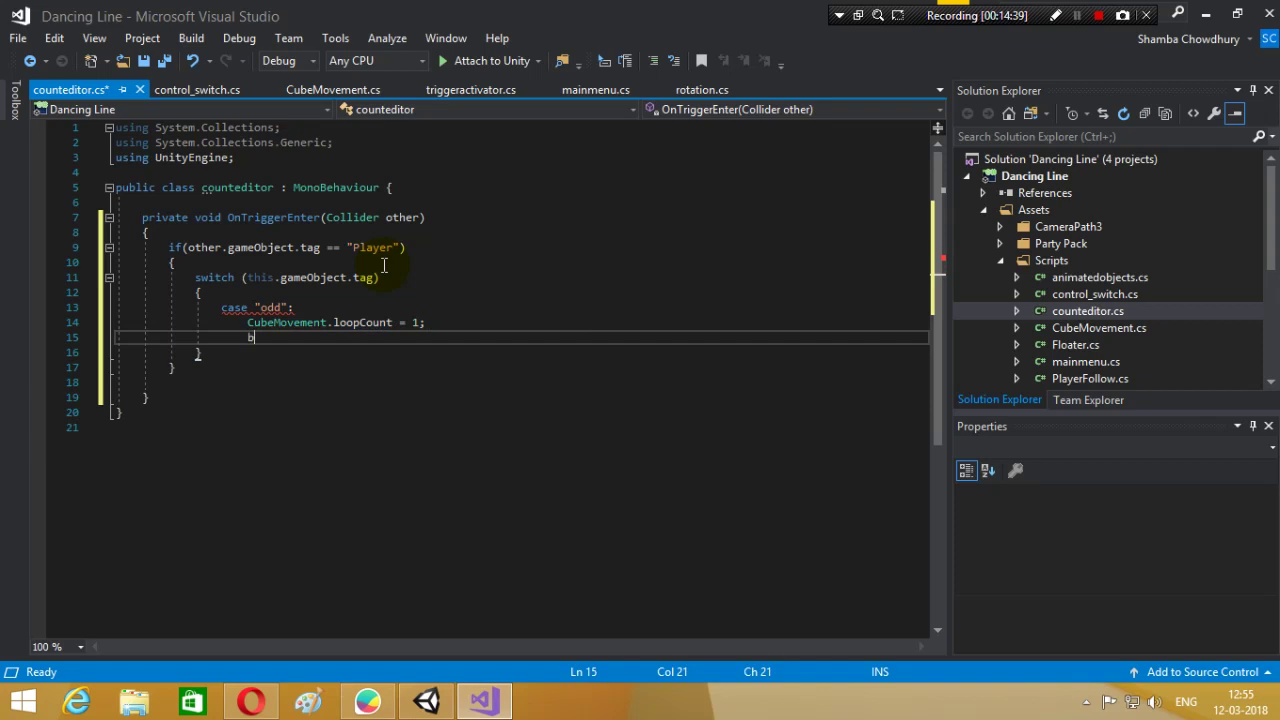
{"action": "type", "text": "reea"}
{"action": "key", "text": "BackSpace"}
{"action": "key", "text": "BackSpace"}
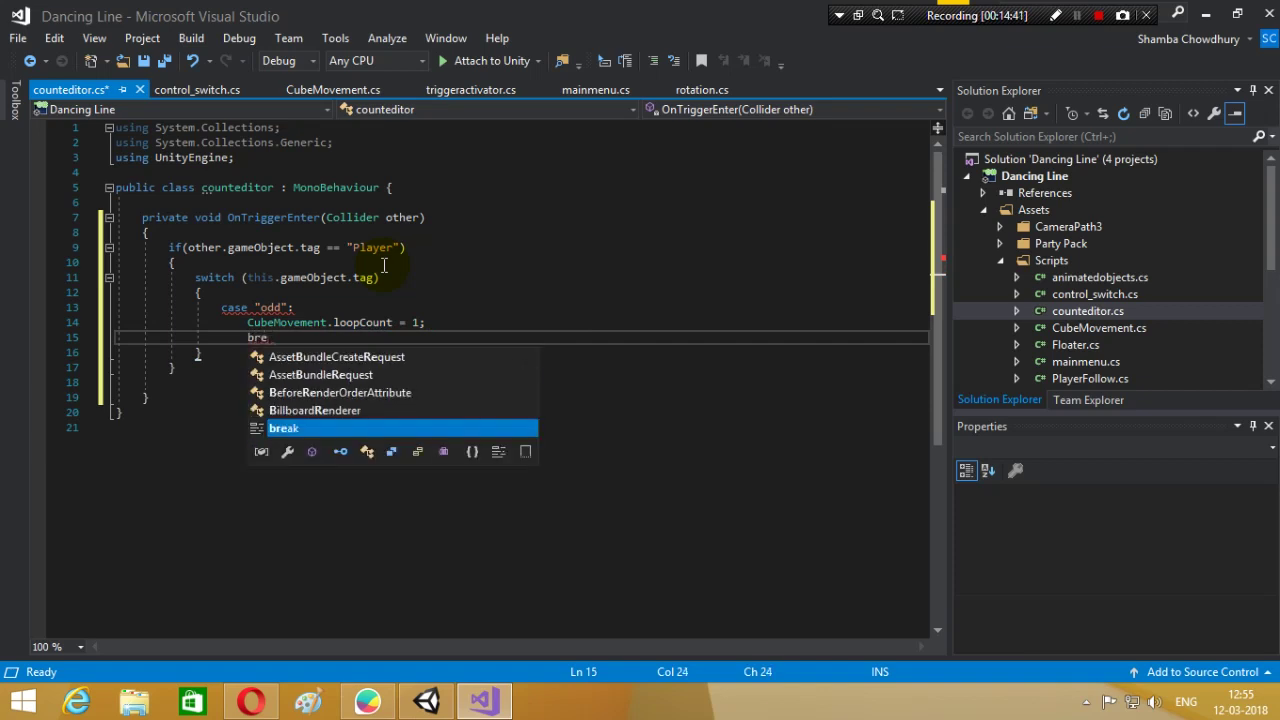
{"action": "type", "text": "a"}
{"action": "key", "text": "Tab"}
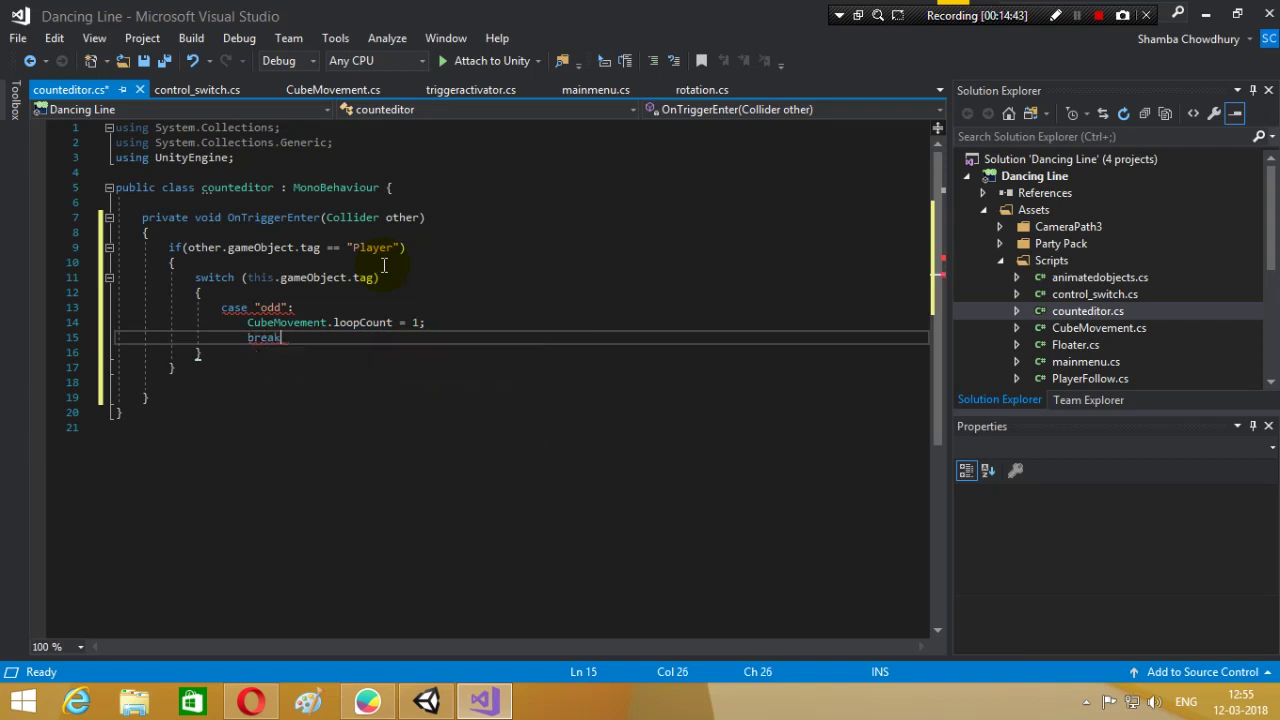
{"action": "type", "text": ";"}
{"action": "key", "text": "Return"}
{"action": "type", "text": "c"}
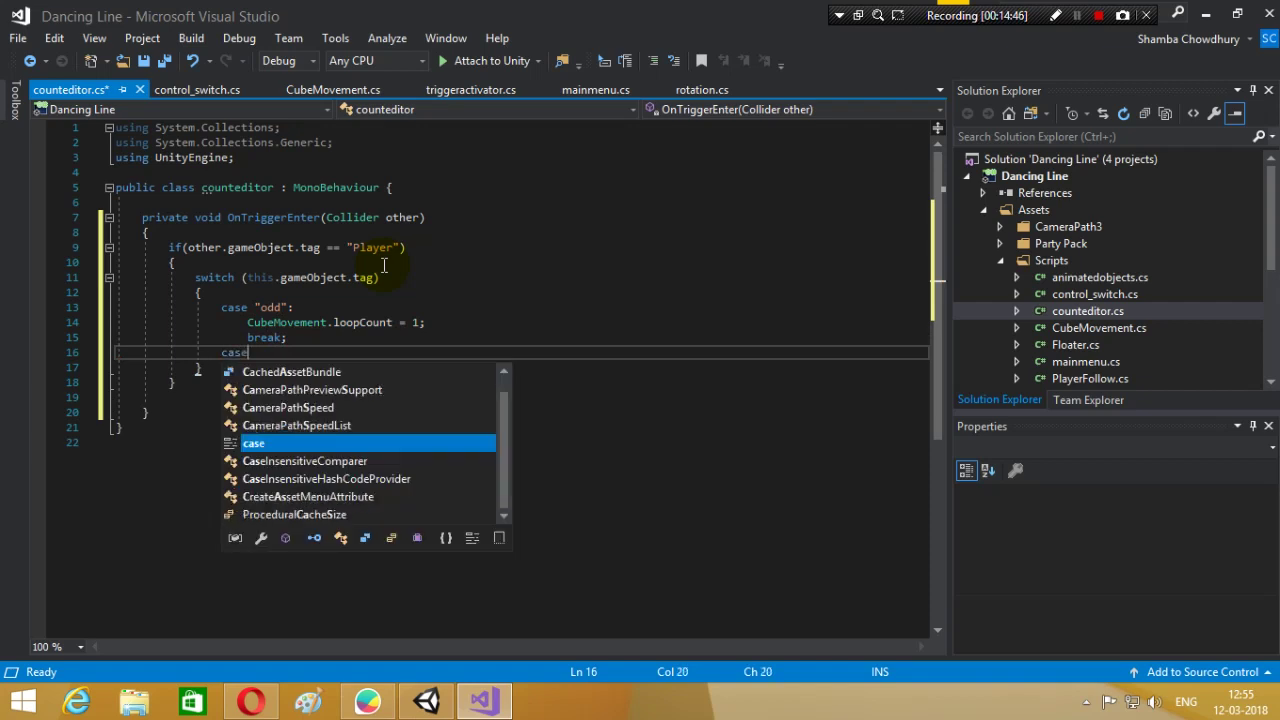
- Add case "even" setting CubeMovement.loopCount = 0 with break, and save the file
{"action": "type", "text": "ase \""}
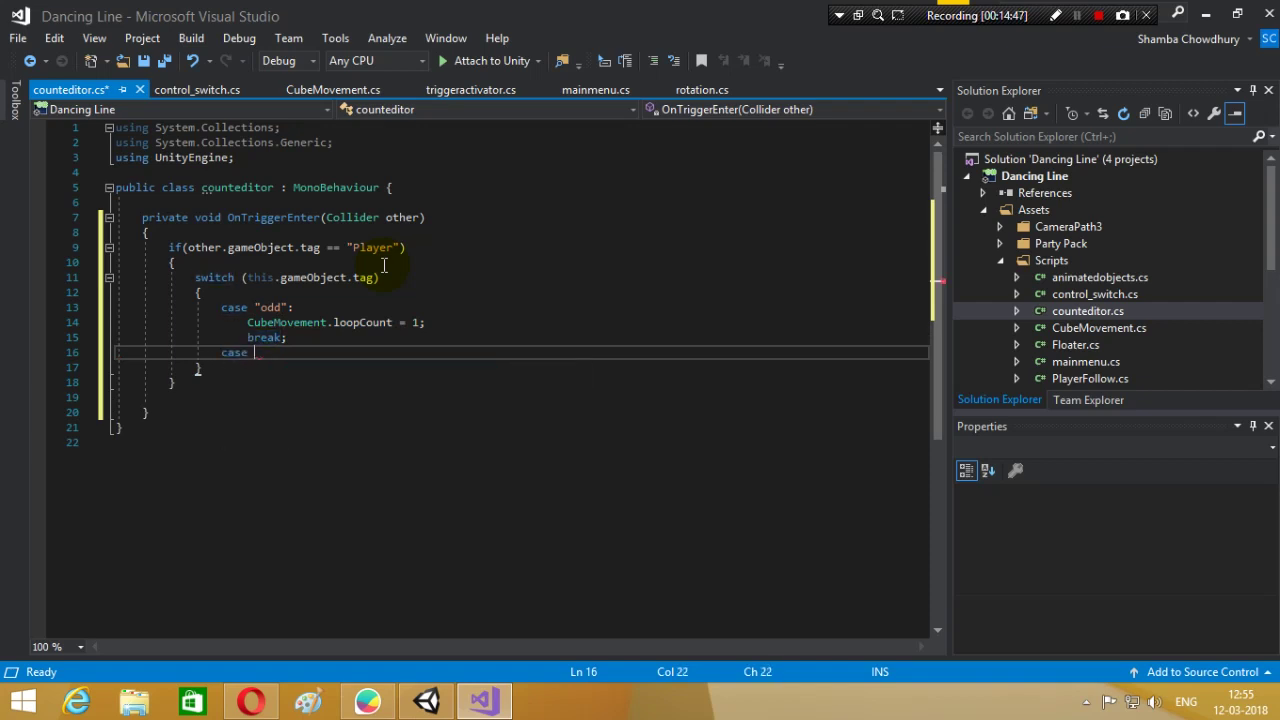
{"action": "type", "text": "even"}
{"action": "type", "text": "\":"}
{"action": "key", "text": "Return"}
{"action": "type", "text": "ub"}
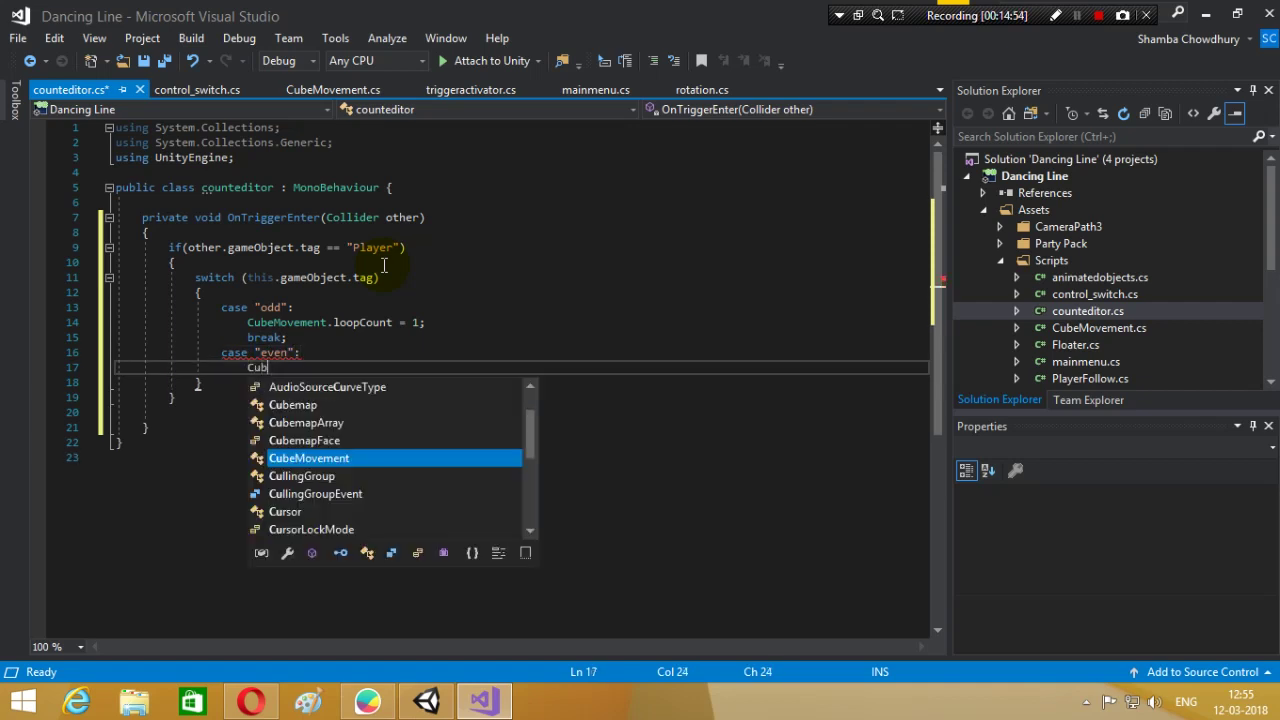
{"action": "type", "text": "e"}
{"action": "key", "text": "Tab"}
{"action": "type", "text": ".l"}
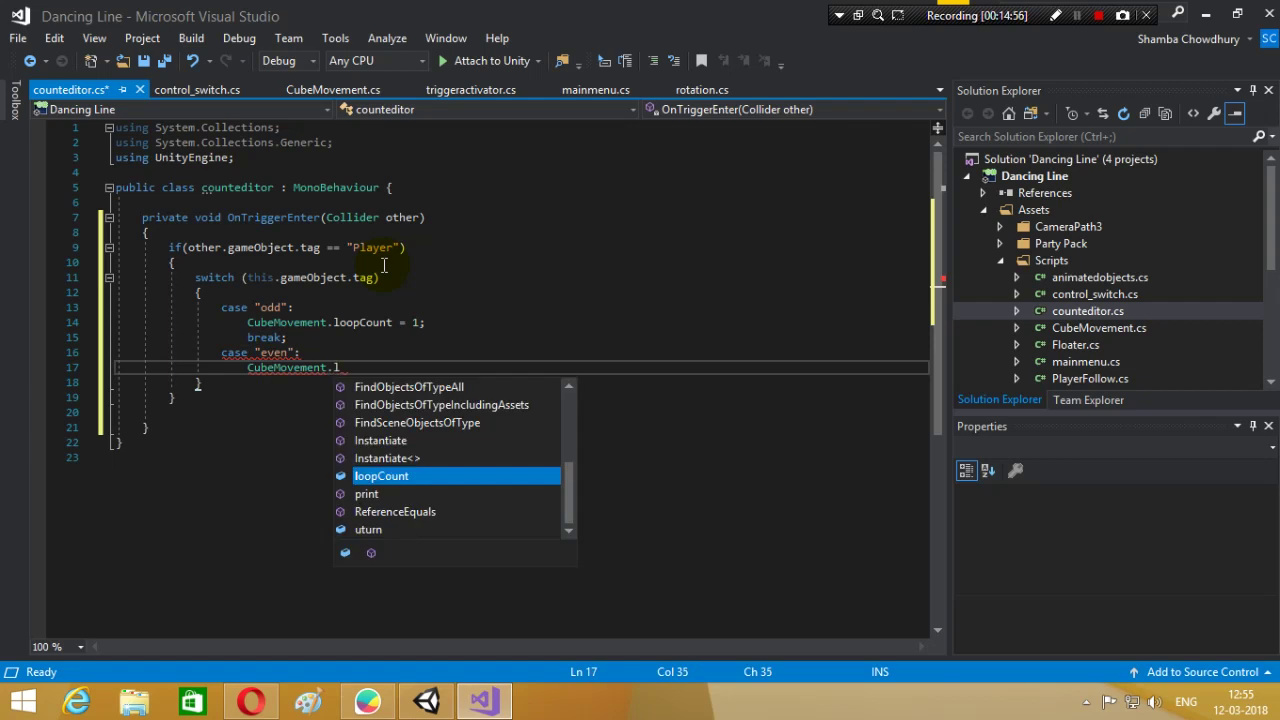
{"action": "key", "text": "Tab"}
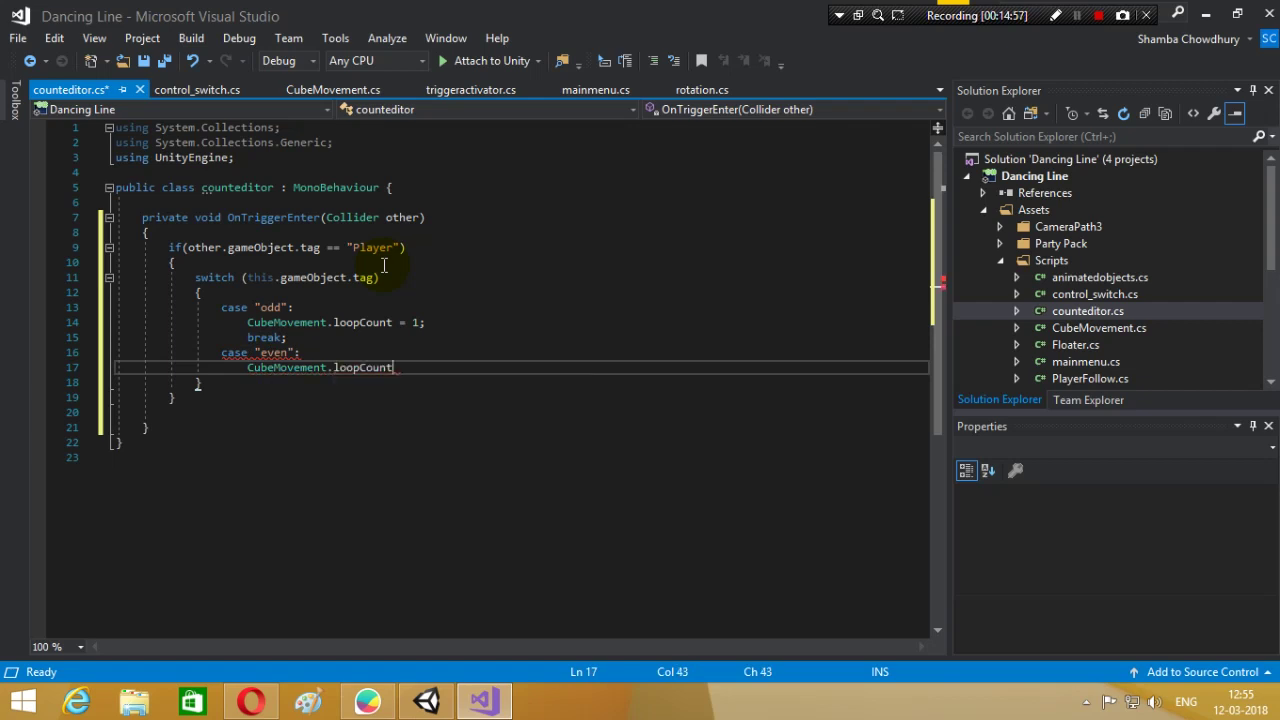
{"action": "type", "text": "= 0;"}
{"action": "key", "text": "Return"}
{"action": "type", "text": "br"}
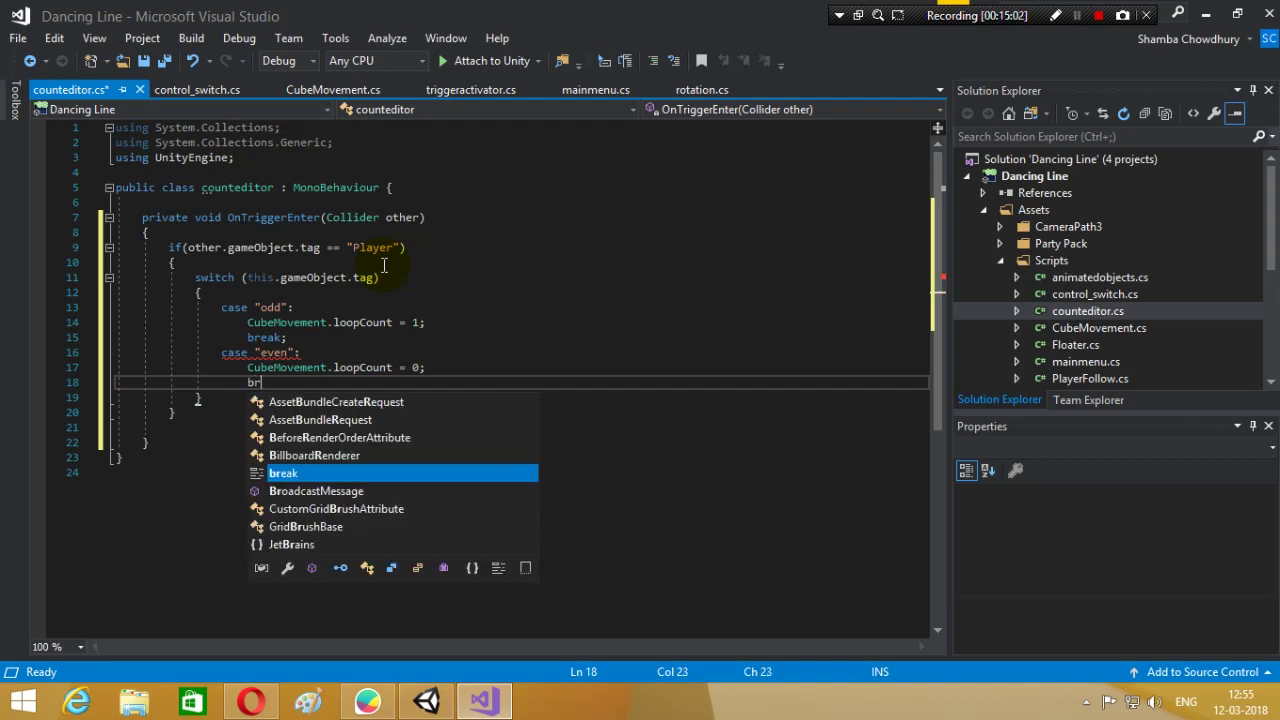
{"action": "key", "text": "Tab"}
{"action": "type", "text": ";"}
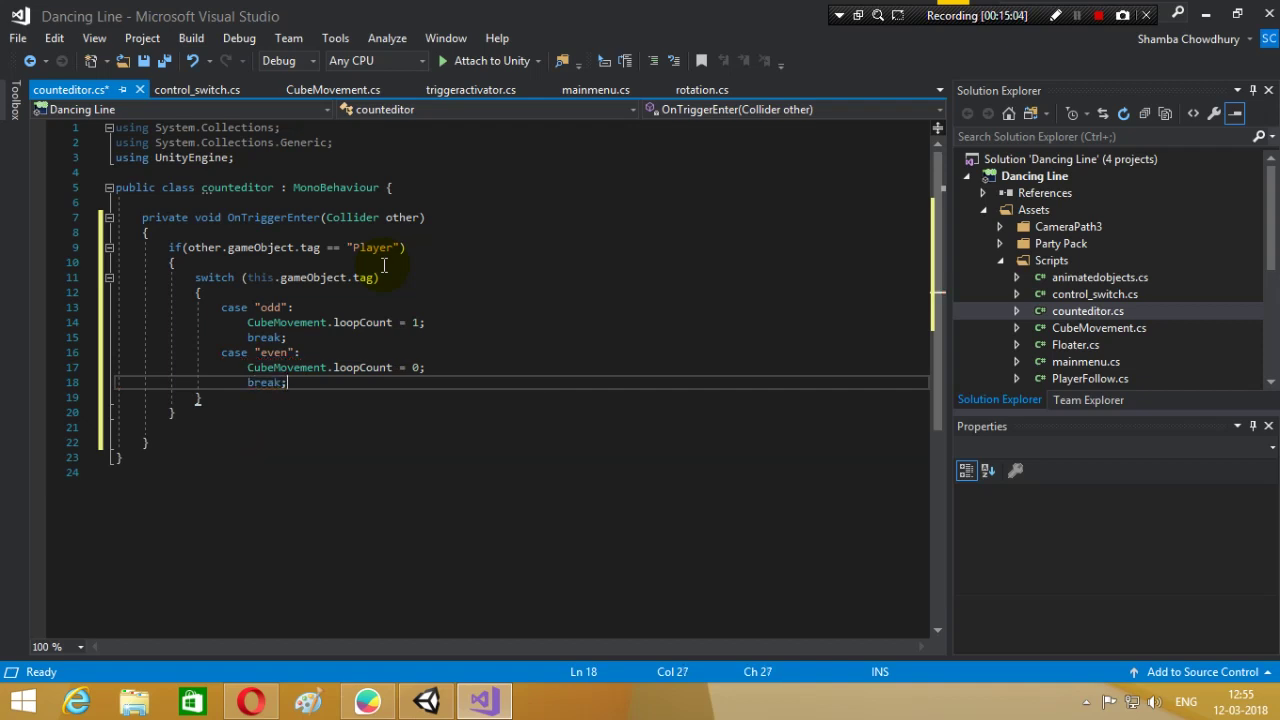
{"action": "key", "text": "ctrl+s"}
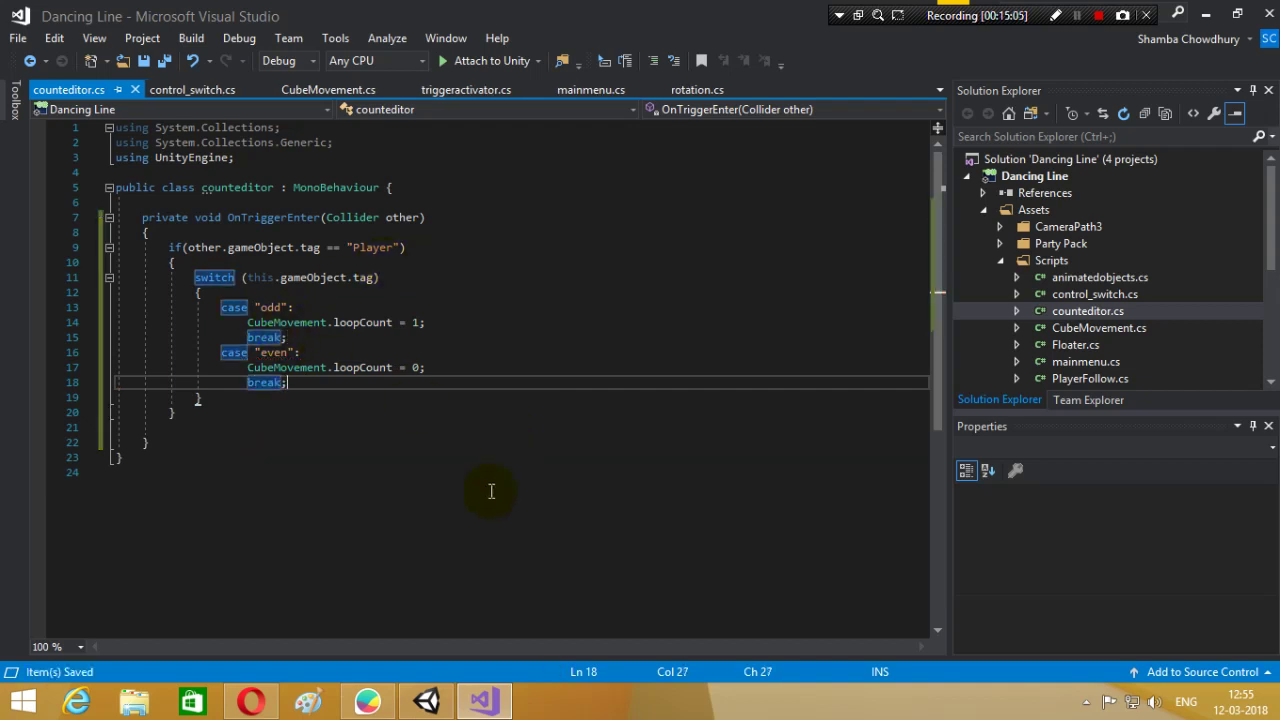
- Return to Unity and orbit the Dancing Line scene to inspect the trigger blocks
{"action": "left_click", "coordinate": [425, 700]}
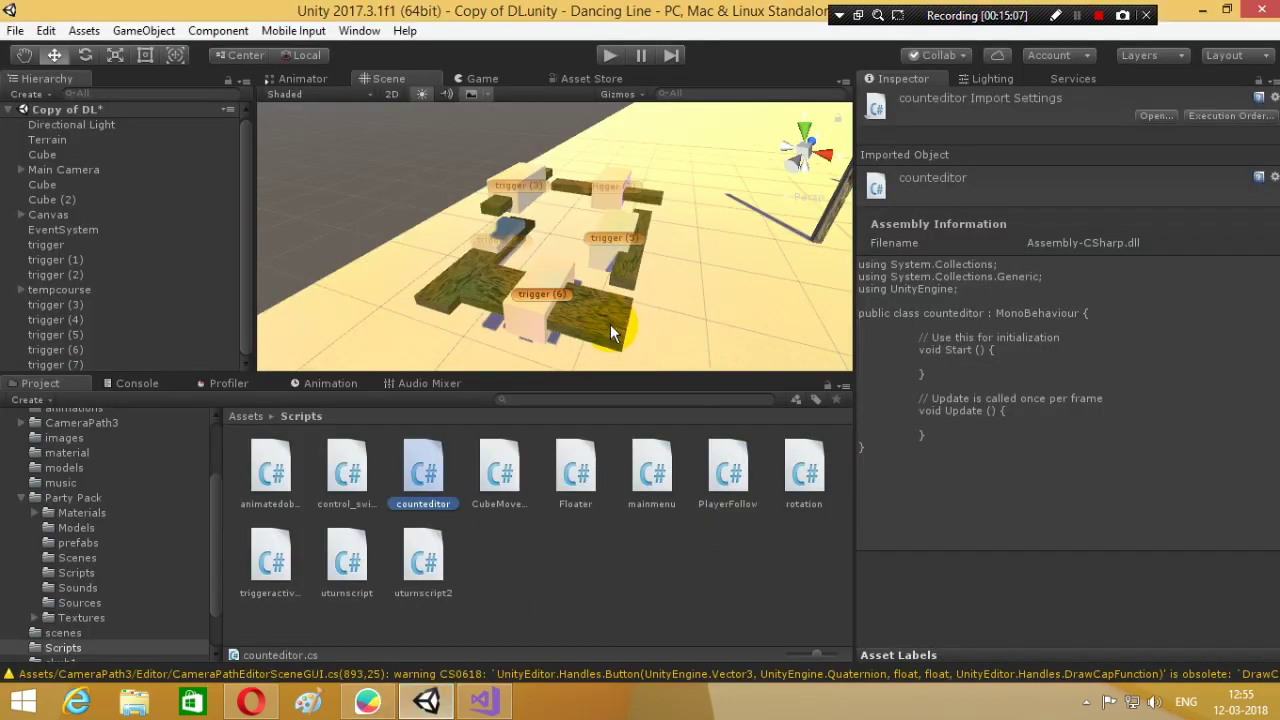
{"action": "mouse_move", "coordinate": [651, 229]}
{"action": "left_mouse_down", "text": "alt"}
{"action": "mouse_move", "coordinate": [508, 203]}
{"action": "mouse_move", "coordinate": [670, 212]}
{"action": "left_mouse_up", "text": "alt"}
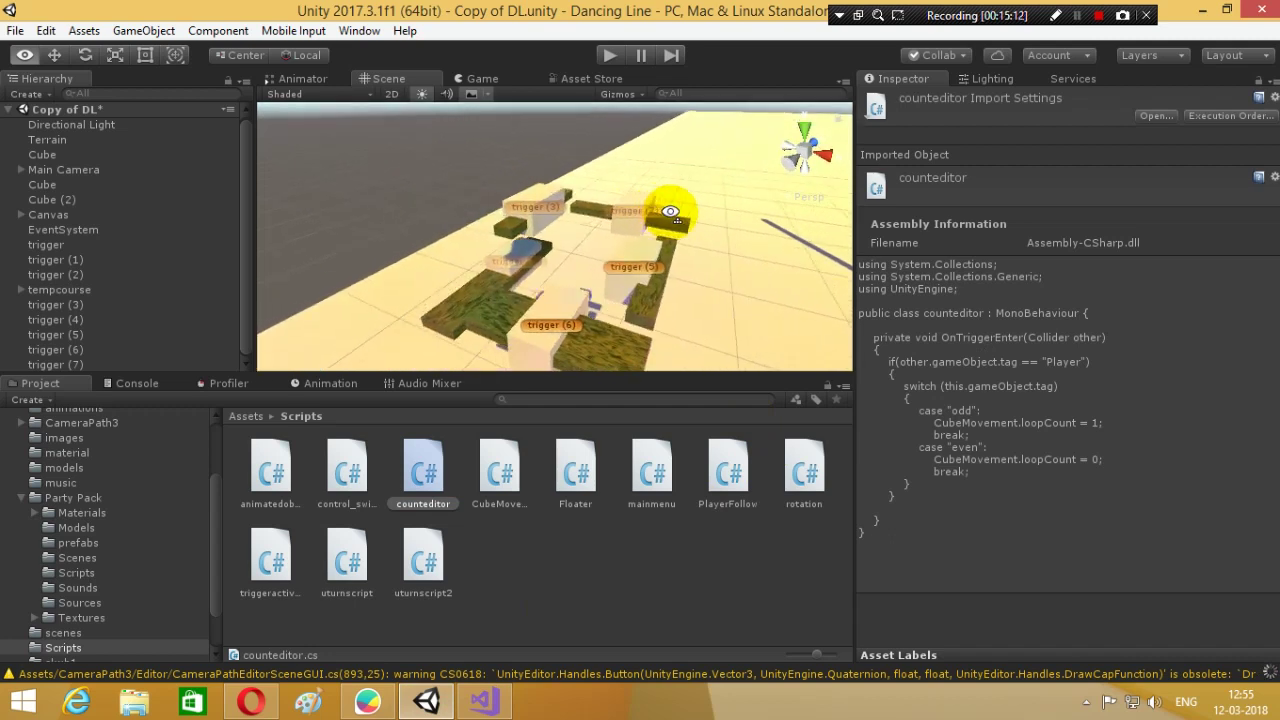
{"action": "mouse_move", "coordinate": [670, 212]}
{"action": "left_mouse_down", "text": "alt"}
{"action": "mouse_move", "coordinate": [748, 222]}
{"action": "mouse_move", "coordinate": [502, 199]}
{"action": "left_mouse_up", "text": "alt"}
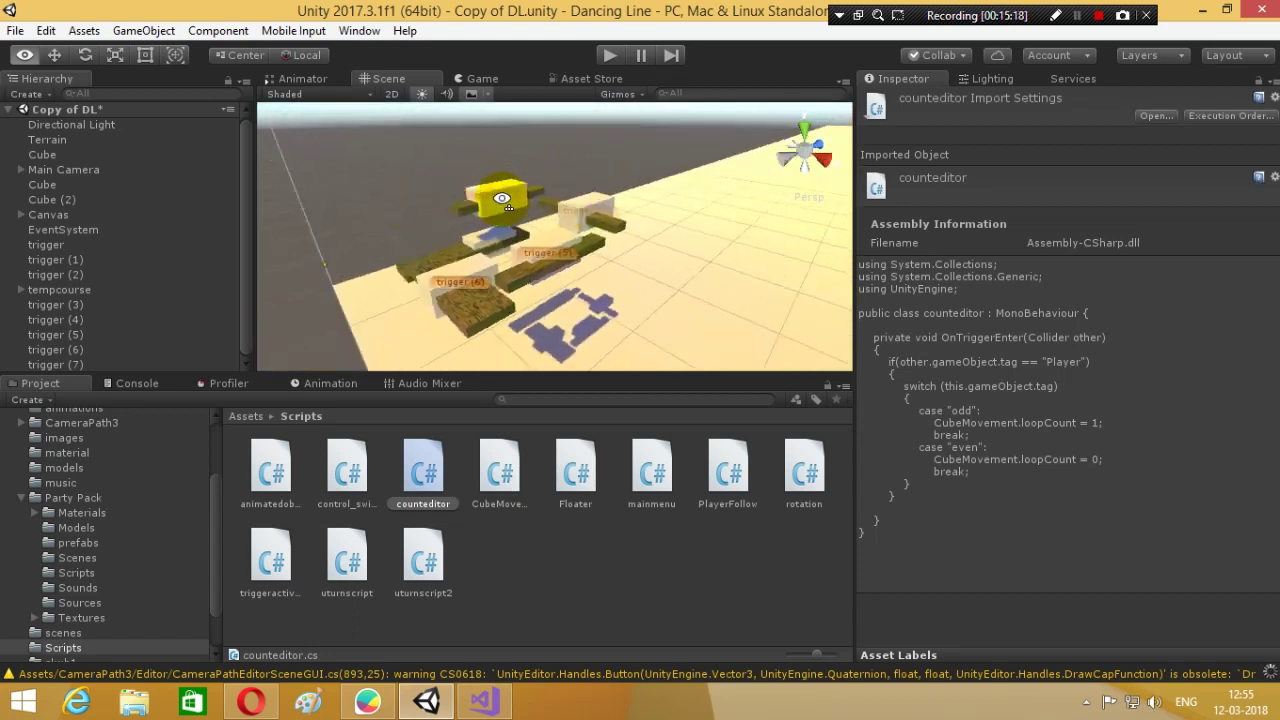
{"action": "left_click_drag", "start_coordinate": [502, 199], "coordinate": [708, 243], "text": "alt"}
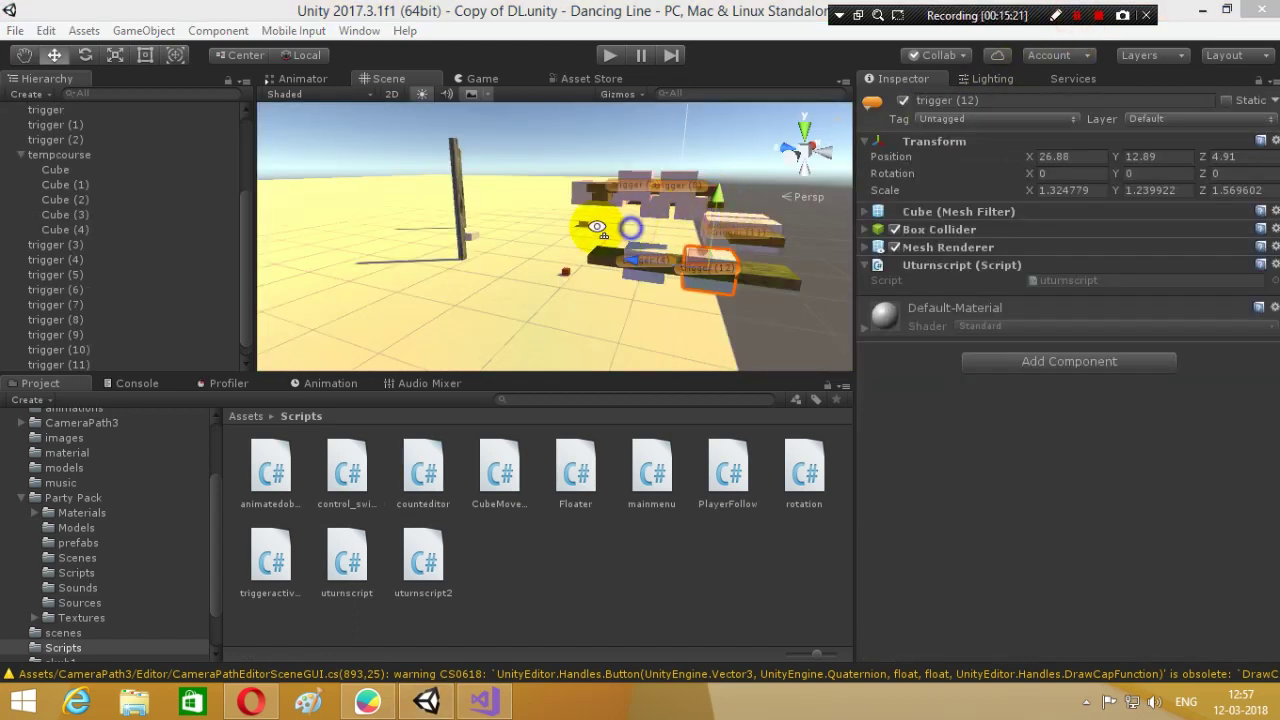
{"action": "mouse_move", "coordinate": [420, 225]}
{"action": "left_mouse_down", "text": "alt"}
{"action": "mouse_move", "coordinate": [487, 227]}
{"action": "mouse_move", "coordinate": [297, 223]}
{"action": "left_mouse_up", "text": "alt"}
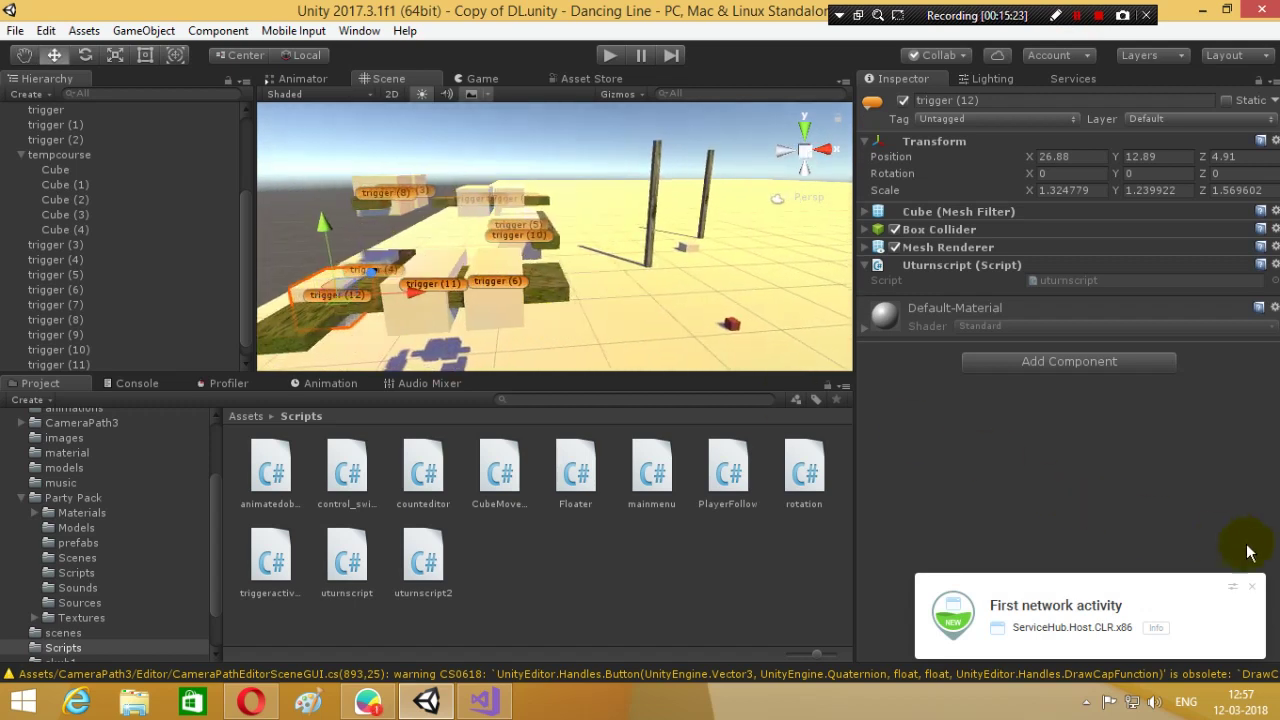
{"action": "left_click", "coordinate": [1251, 587]}
{"action": "mouse_move", "coordinate": [575, 285]}
{"action": "left_mouse_down", "text": "alt"}
{"action": "mouse_move", "coordinate": [524, 276]}
{"action": "mouse_move", "coordinate": [834, 306]}
{"action": "mouse_move", "coordinate": [443, 236]}
{"action": "mouse_move", "coordinate": [573, 267]}
{"action": "mouse_move", "coordinate": [526, 243]}
{"action": "mouse_move", "coordinate": [380, 258]}
{"action": "mouse_move", "coordinate": [790, 235]}
{"action": "left_mouse_up", "text": "alt"}
- From trigger (12)'s Tag dropdown, add new tags odd and even to the project
{"action": "left_click", "coordinate": [943, 118]}
{"action": "left_click", "coordinate": [993, 399]}
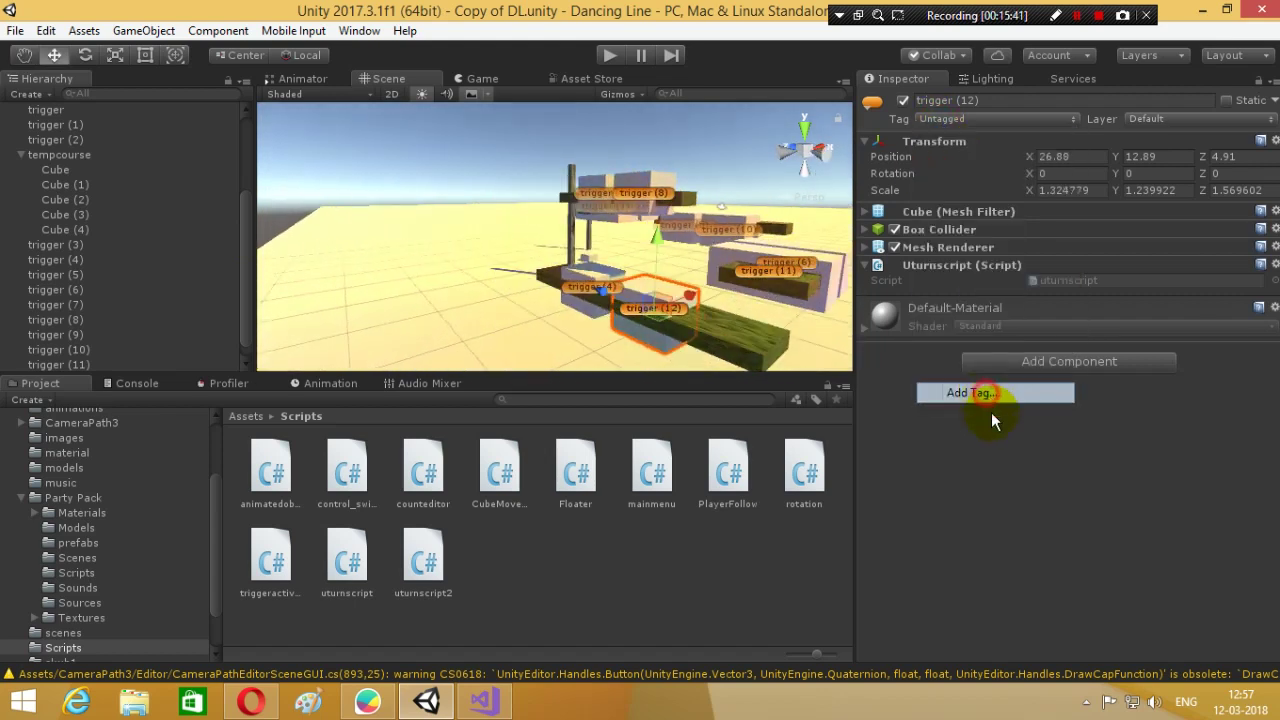
{"action": "left_click", "coordinate": [1243, 317]}
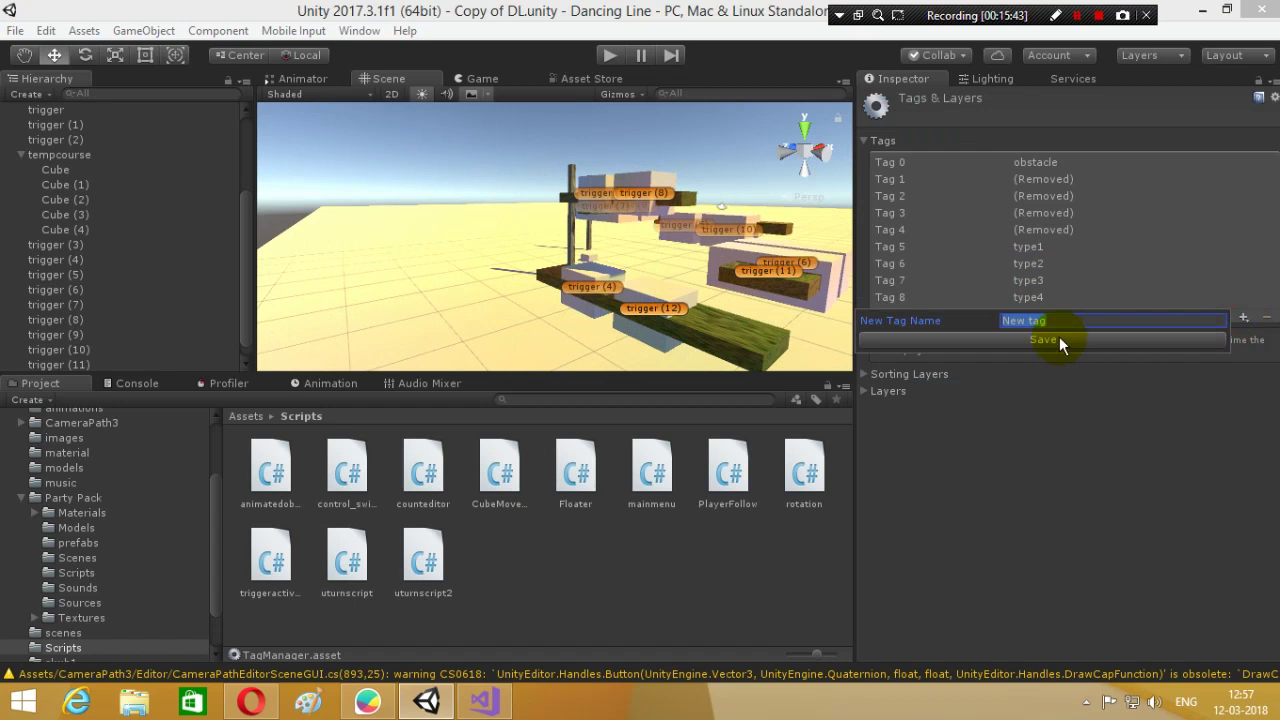
{"action": "type", "text": "odd"}
{"action": "left_click", "coordinate": [1059, 339]}
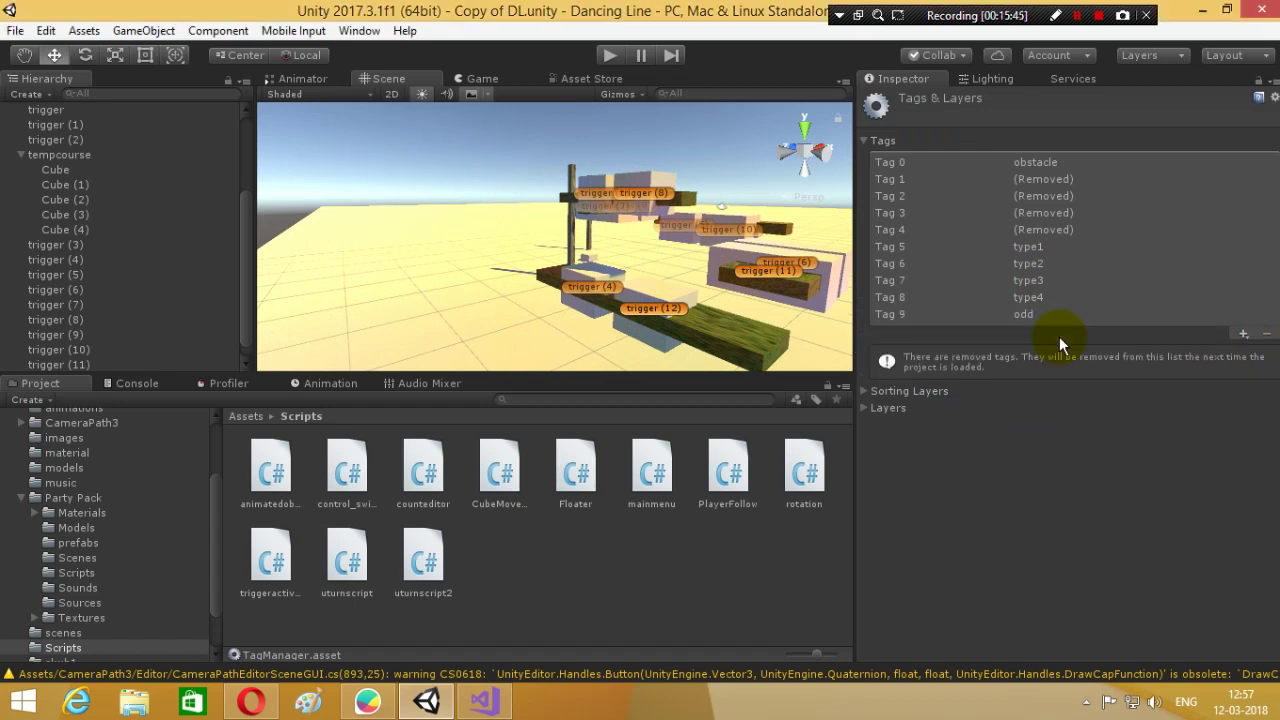
{"action": "left_click", "coordinate": [1243, 334]}
{"action": "type", "text": "even"}
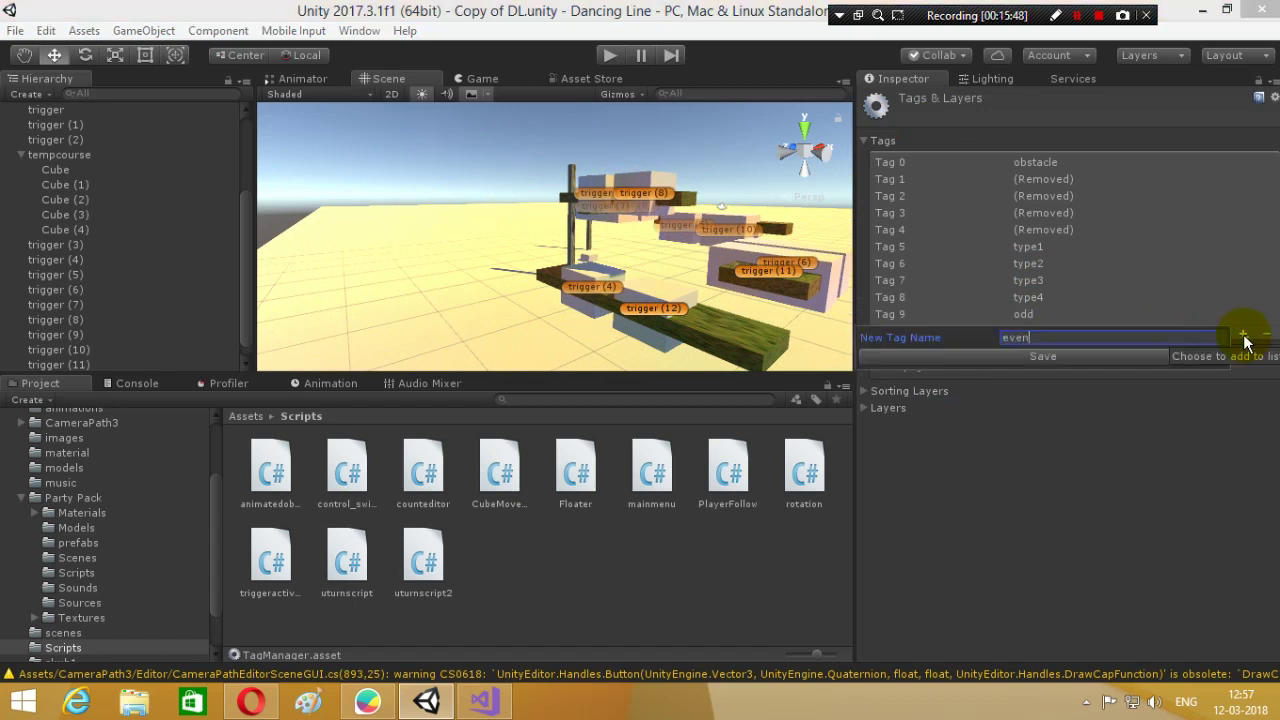
{"action": "key", "text": "Return"}
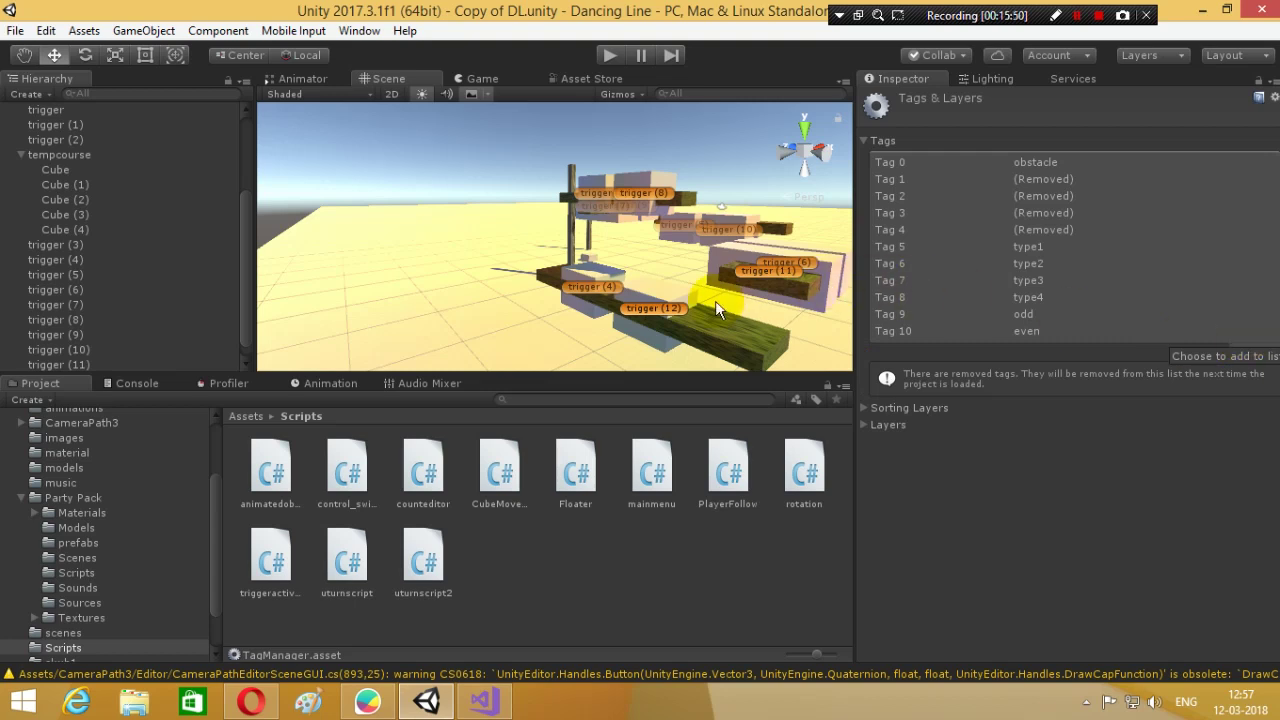
{"action": "mouse_move", "coordinate": [715, 300]}
{"action": "left_mouse_down", "text": "alt"}
{"action": "mouse_move", "coordinate": [353, 231]}
{"action": "mouse_move", "coordinate": [246, 497]}
{"action": "mouse_move", "coordinate": [700, 500]}
{"action": "mouse_move", "coordinate": [931, 520]}
{"action": "mouse_move", "coordinate": [704, 400]}
{"action": "mouse_move", "coordinate": [638, 392]}
{"action": "mouse_move", "coordinate": [527, 425]}
{"action": "mouse_move", "coordinate": [567, 440]}
{"action": "mouse_move", "coordinate": [631, 423]}
{"action": "left_mouse_up", "text": "alt"}
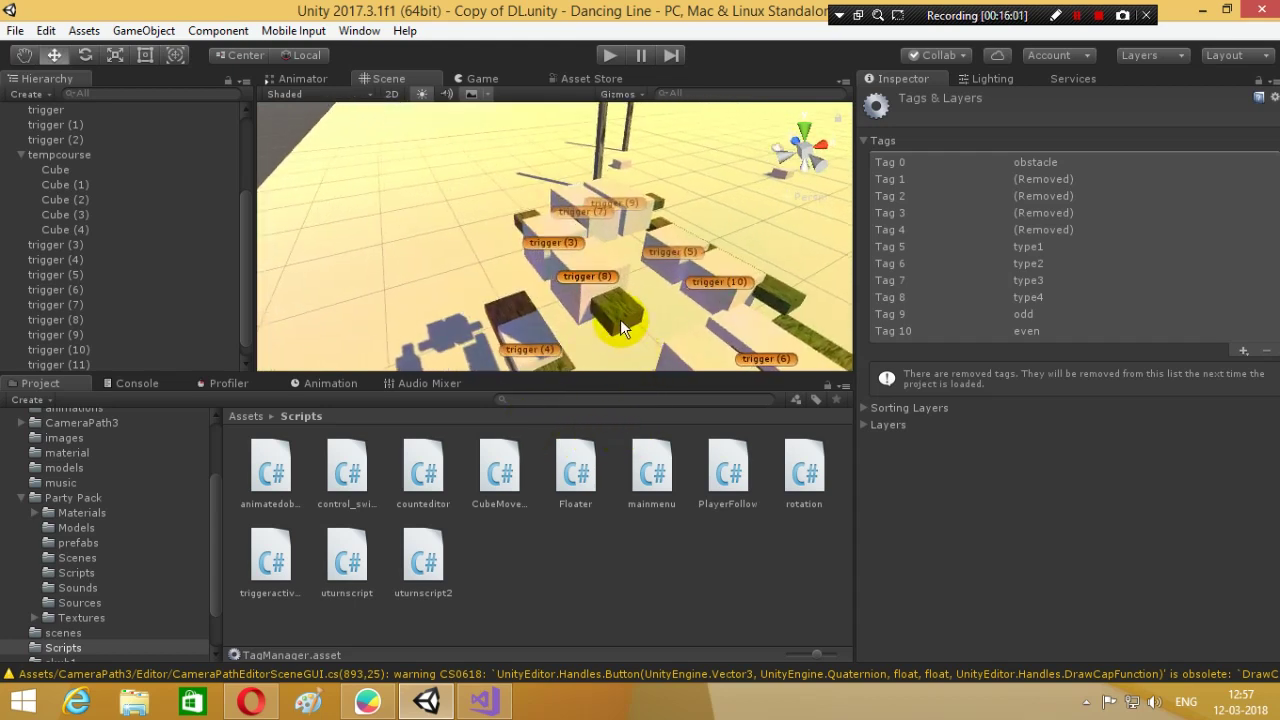
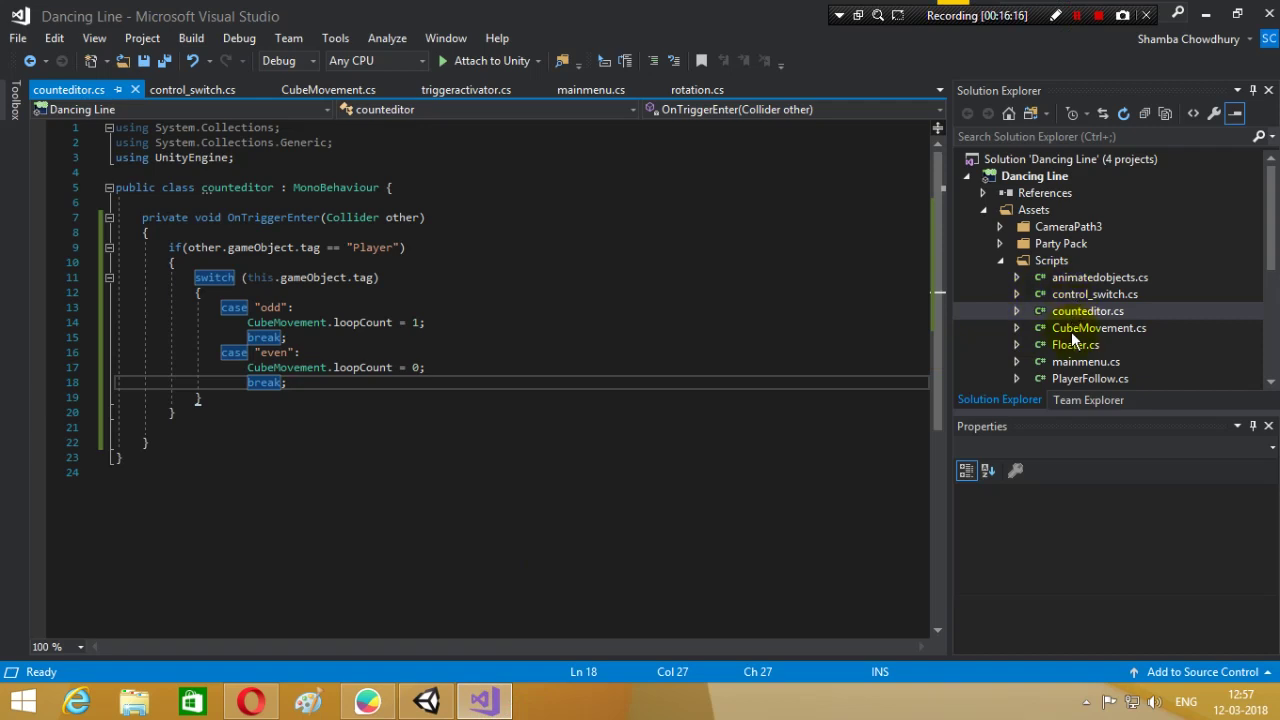
- Open CubeMovement.cs and read how control_type 1–4 alternate the Actor's rotation by loopCount parity
{"action": "double_click", "coordinate": [1072, 331]}
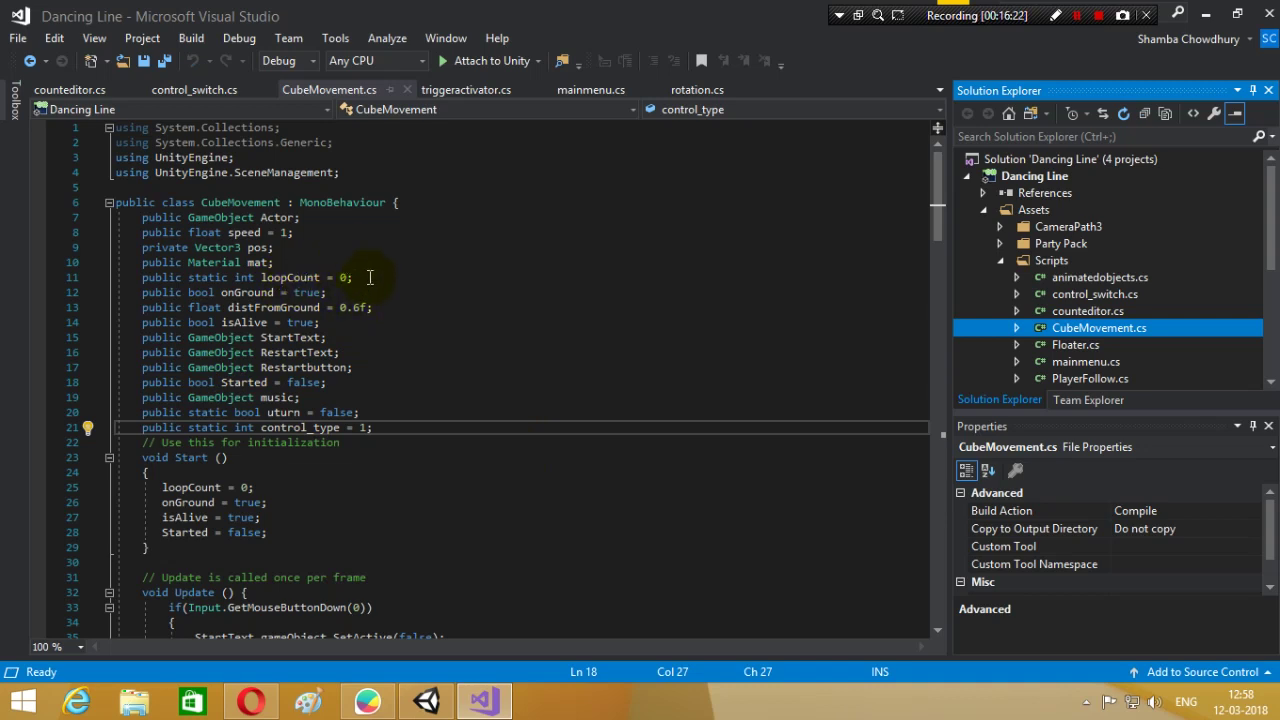
{"action": "scroll", "coordinate": [545, 450], "scroll_direction": "down", "scroll_amount": 6}
{"action": "scroll", "coordinate": [545, 450], "scroll_direction": "down", "scroll_amount": 9}
{"action": "scroll", "coordinate": [545, 450], "scroll_direction": "up", "scroll_amount": 1}
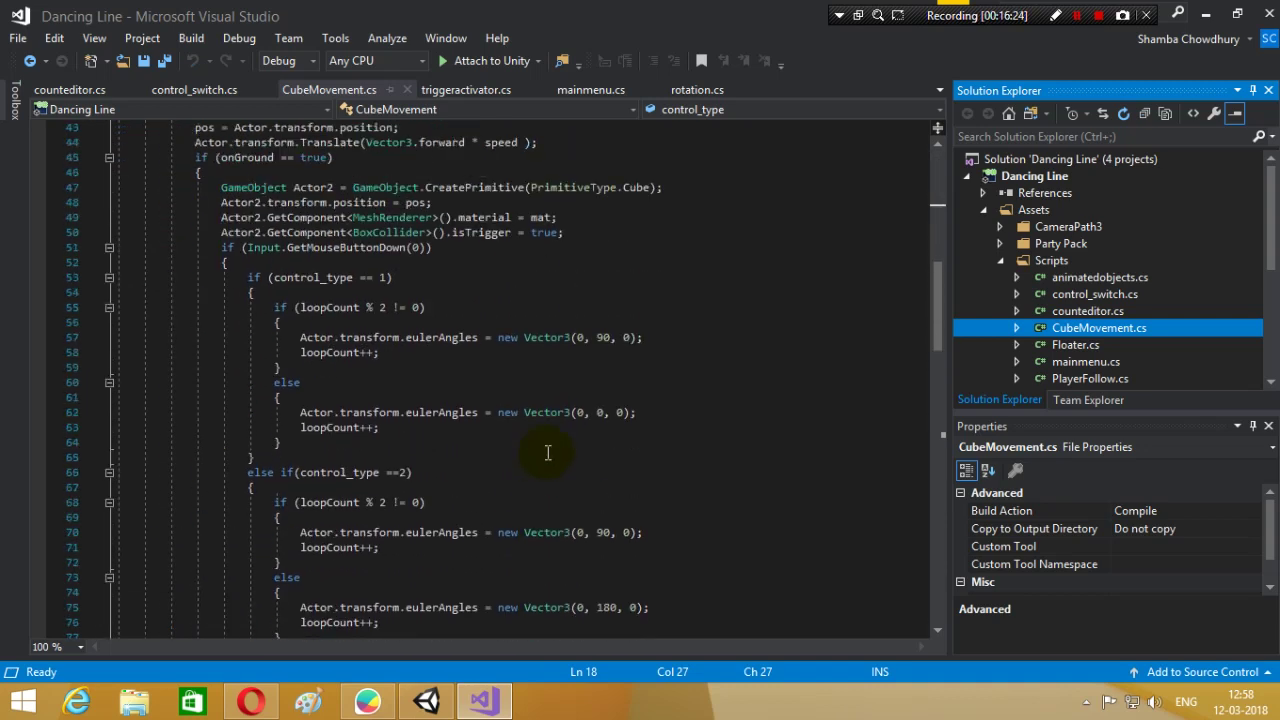
{"action": "scroll", "coordinate": [548, 452], "scroll_direction": "up", "scroll_amount": 3}
{"action": "scroll", "coordinate": [548, 452], "scroll_direction": "up", "scroll_amount": 2}
{"action": "scroll", "coordinate": [545, 452], "scroll_direction": "up", "scroll_amount": 1}
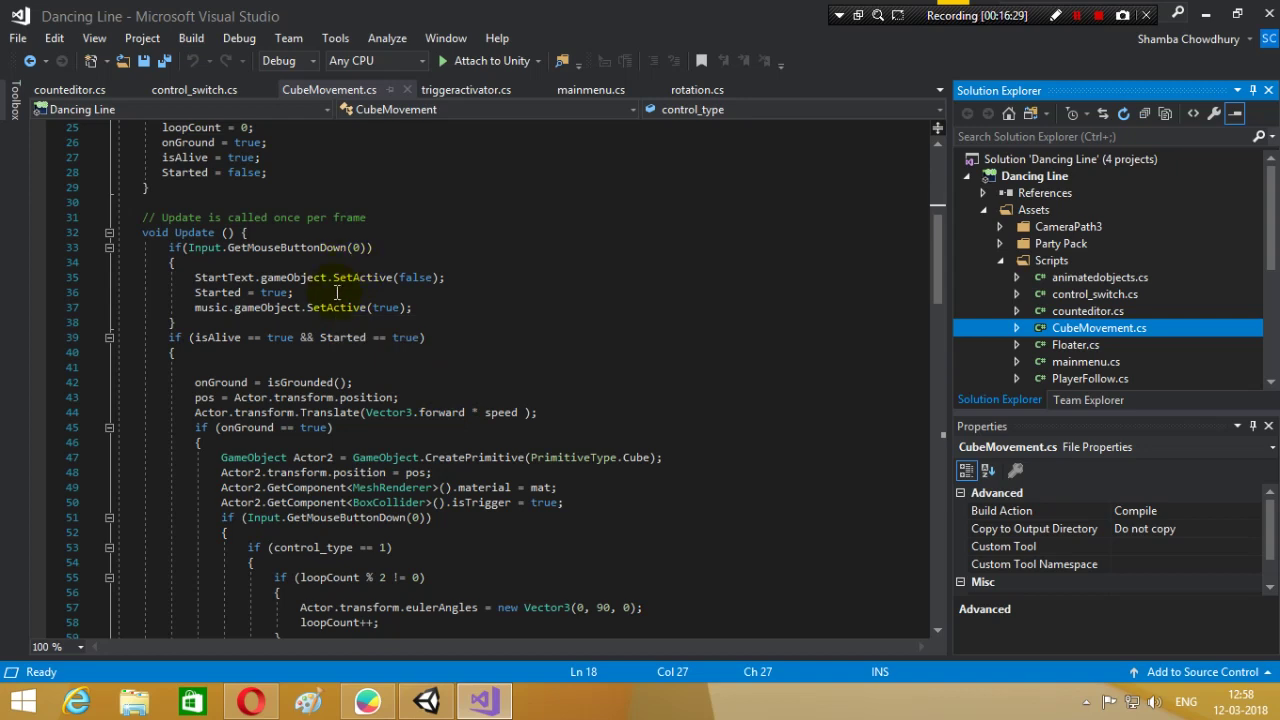
{"action": "scroll", "coordinate": [337, 292], "scroll_direction": "down", "scroll_amount": 2}
{"action": "scroll", "coordinate": [337, 292], "scroll_direction": "down", "scroll_amount": 3}
{"action": "scroll", "coordinate": [337, 292], "scroll_direction": "down", "scroll_amount": 2}
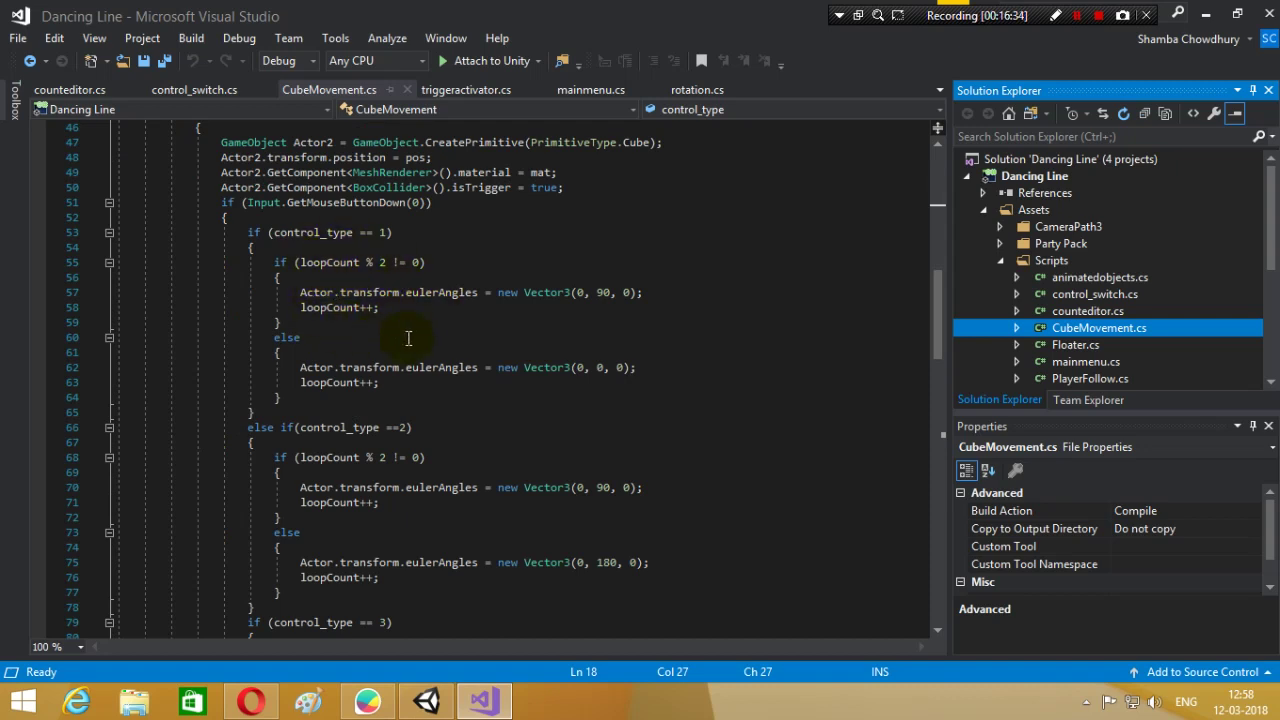
{"action": "scroll", "coordinate": [415, 331], "scroll_direction": "up", "scroll_amount": 1}
{"action": "scroll", "coordinate": [390, 280], "scroll_direction": "down", "scroll_amount": 1}
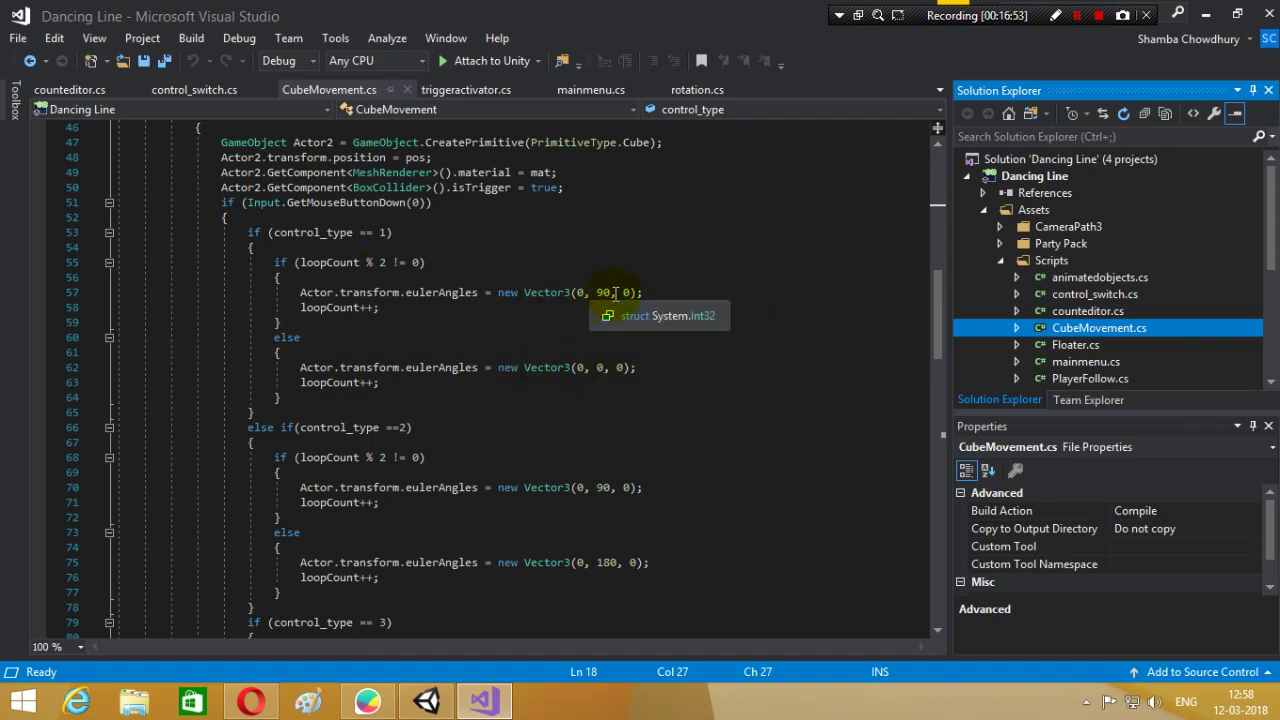
{"action": "scroll", "coordinate": [729, 351], "scroll_direction": "up", "scroll_amount": 8}
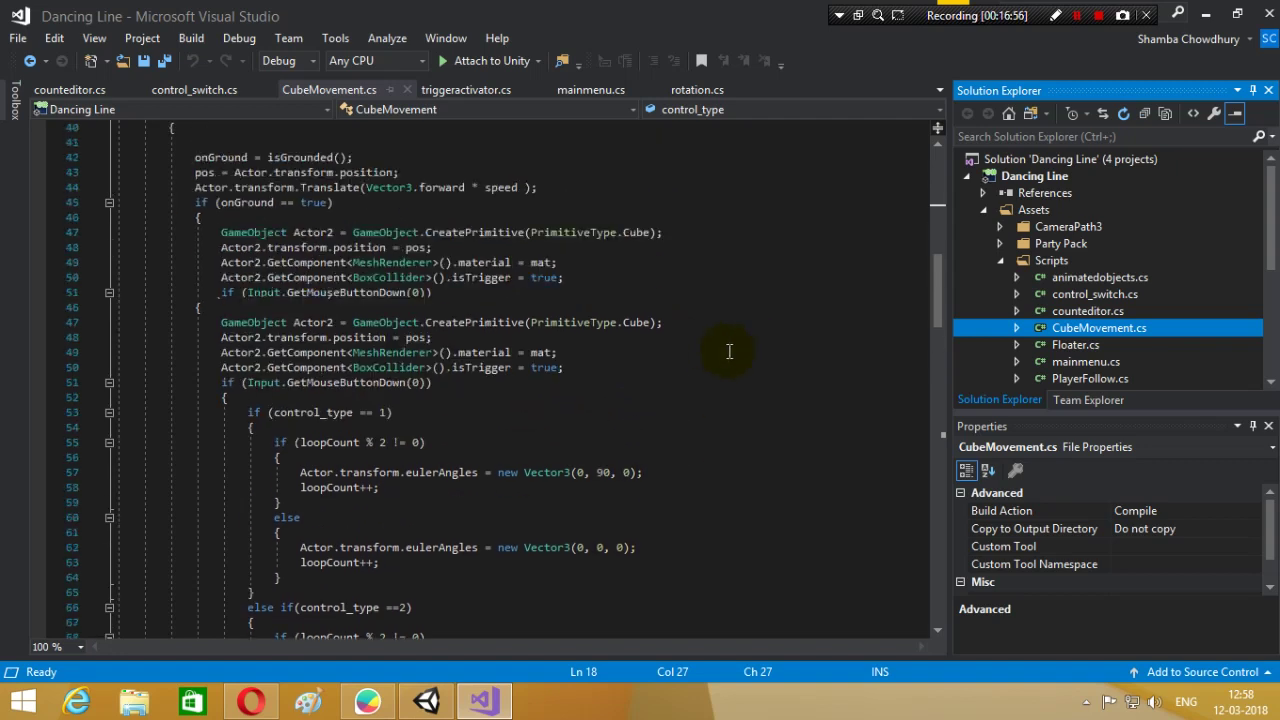
{"action": "scroll", "coordinate": [729, 351], "scroll_direction": "down", "scroll_amount": 10}
{"action": "scroll", "coordinate": [729, 351], "scroll_direction": "down", "scroll_amount": 4}
{"action": "scroll", "coordinate": [729, 351], "scroll_direction": "down", "scroll_amount": 2}
{"action": "scroll", "coordinate": [729, 351], "scroll_direction": "up", "scroll_amount": 2}
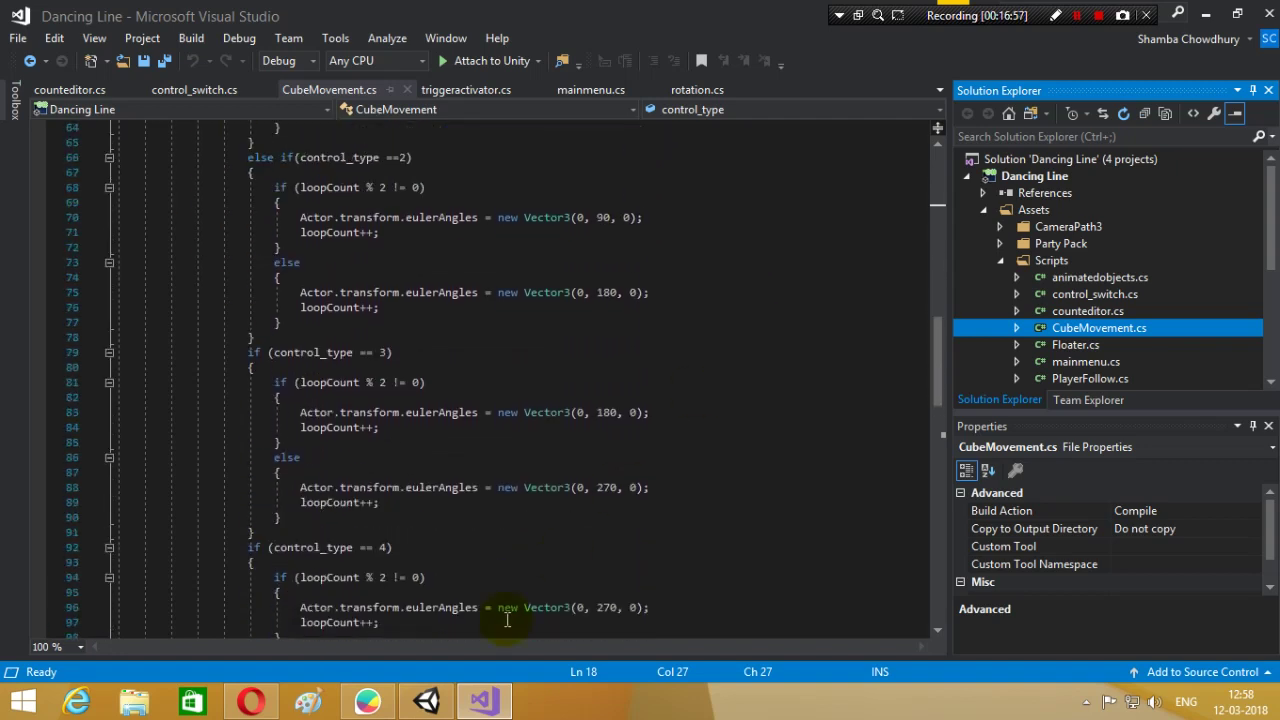
- Back in Unity, delete the trigger (8) cube from the level
{"action": "left_click", "coordinate": [433, 697]}
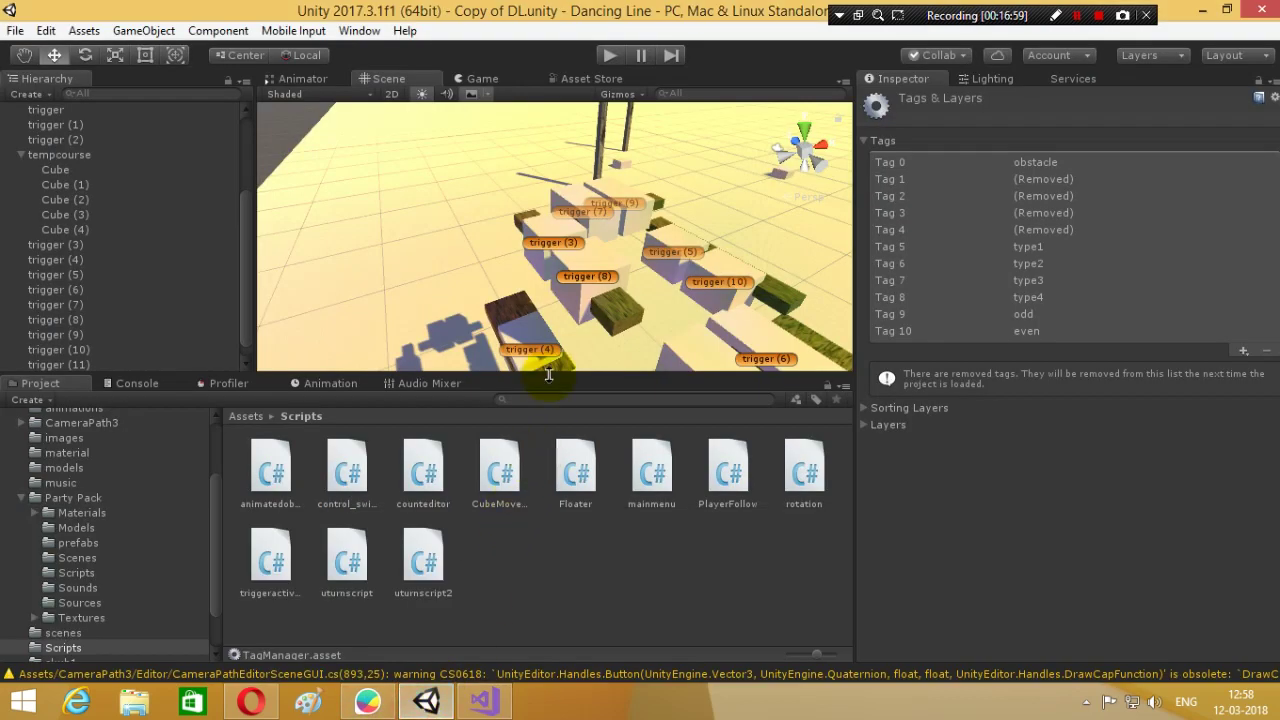
{"action": "scroll", "coordinate": [592, 298], "scroll_direction": "up", "scroll_amount": 2}
{"action": "scroll", "coordinate": [641, 330], "scroll_direction": "up", "scroll_amount": 2}
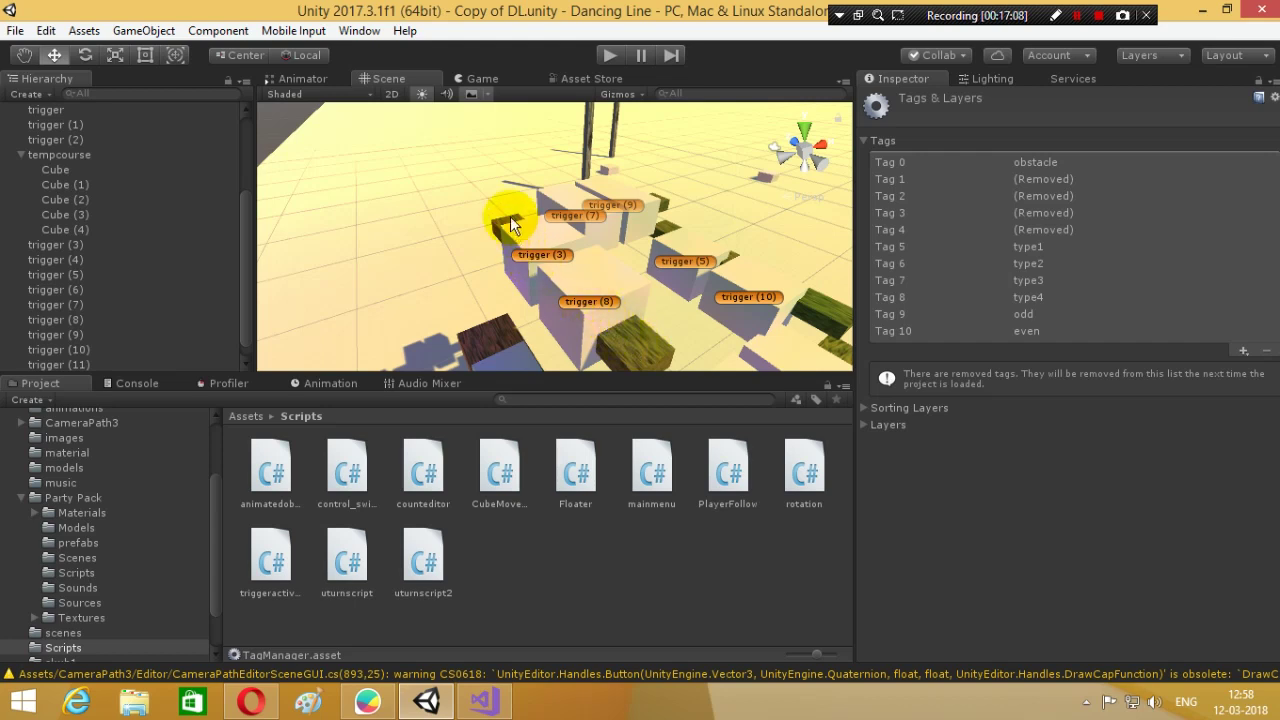
{"action": "mouse_move", "coordinate": [700, 310]}
{"action": "left_mouse_down", "text": "alt"}
{"action": "mouse_move", "coordinate": [859, 308]}
{"action": "mouse_move", "coordinate": [704, 255]}
{"action": "left_mouse_up", "text": "alt"}
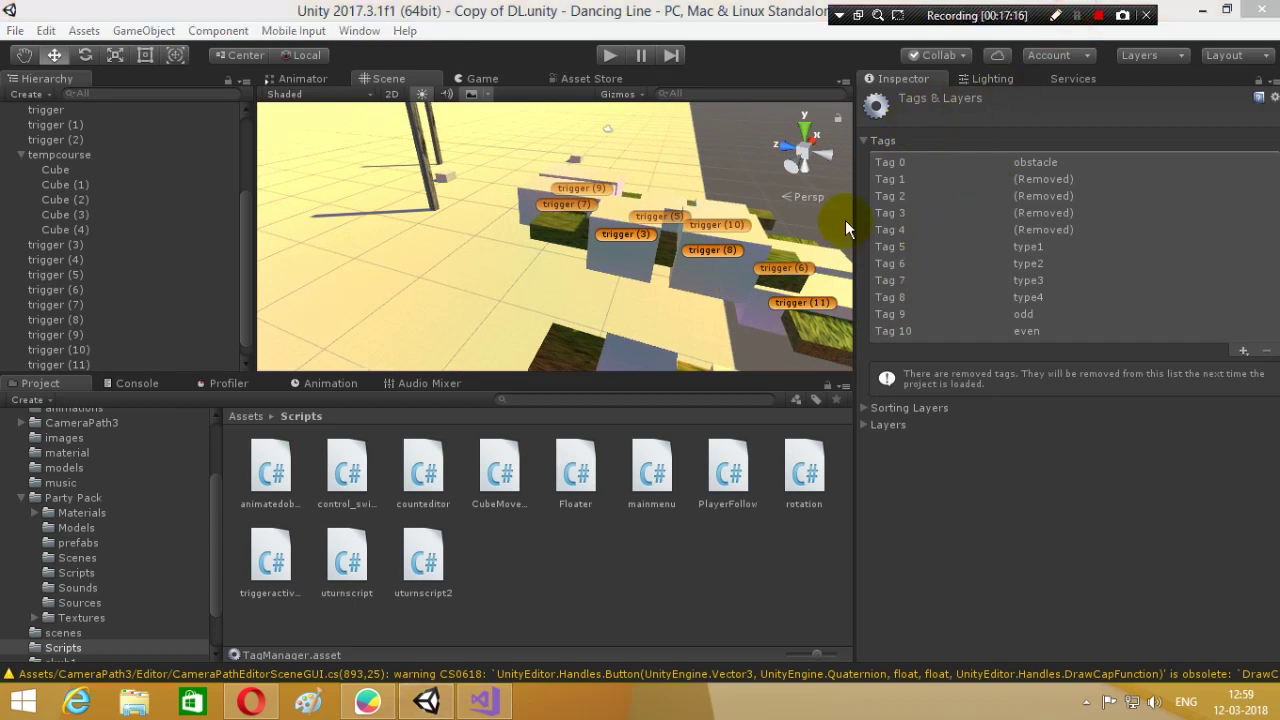
{"action": "left_click", "coordinate": [704, 275]}
{"action": "left_click", "coordinate": [704, 275]}
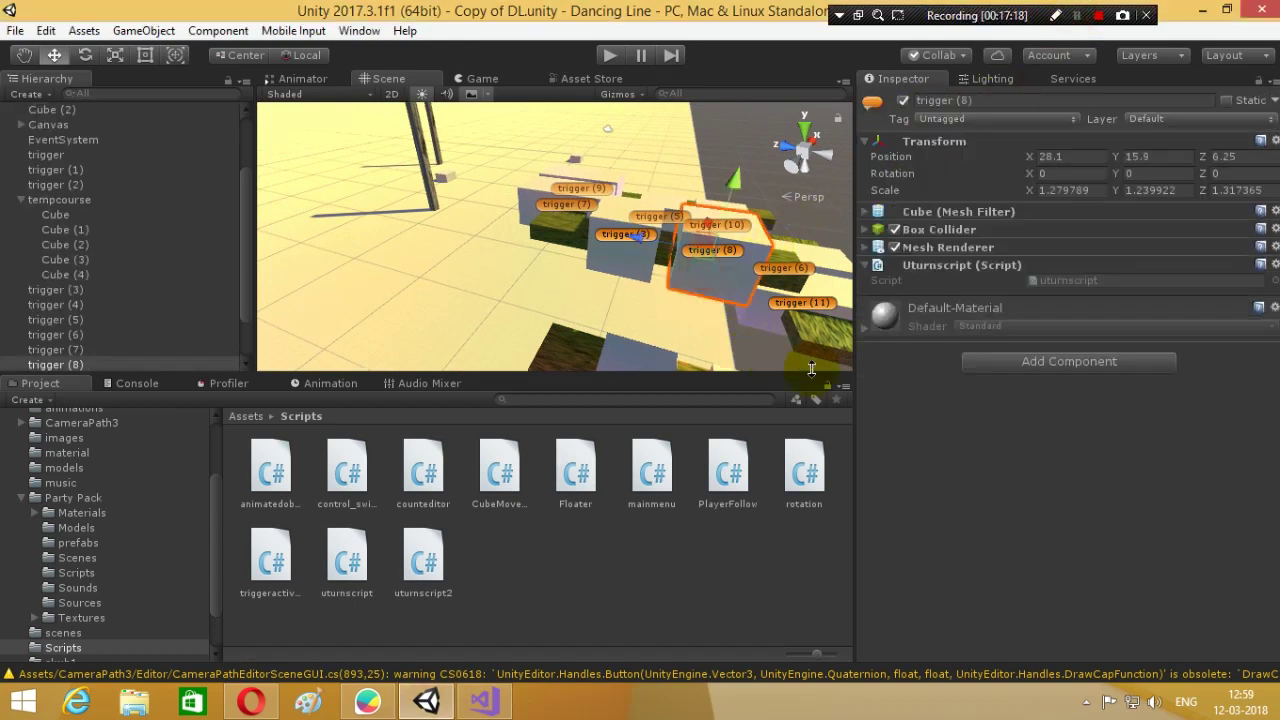
{"action": "key", "text": "Delete"}
- Delete the trigger (3) cube, then return to the CubeMovement script
{"action": "left_click", "coordinate": [630, 242]}
{"action": "key", "text": "Delete"}
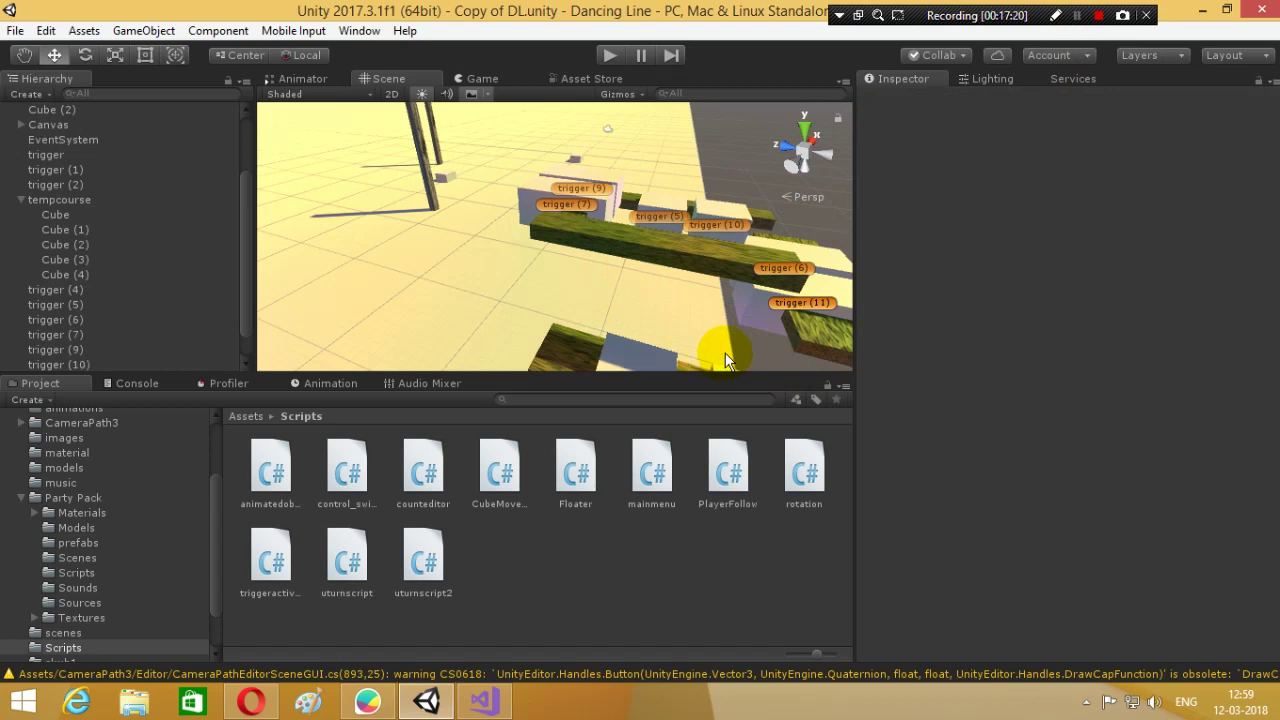
{"action": "mouse_move", "coordinate": [597, 251]}
{"action": "right_mouse_down"}
{"action": "mouse_move", "coordinate": [552, 197]}
{"action": "mouse_move", "coordinate": [744, 190]}
{"action": "mouse_move", "coordinate": [339, 186]}
{"action": "mouse_move", "coordinate": [810, 204]}
{"action": "mouse_move", "coordinate": [369, 187]}
{"action": "mouse_move", "coordinate": [367, 280]}
{"action": "mouse_move", "coordinate": [386, 306]}
{"action": "right_mouse_up"}
{"action": "left_click", "coordinate": [411, 223]}
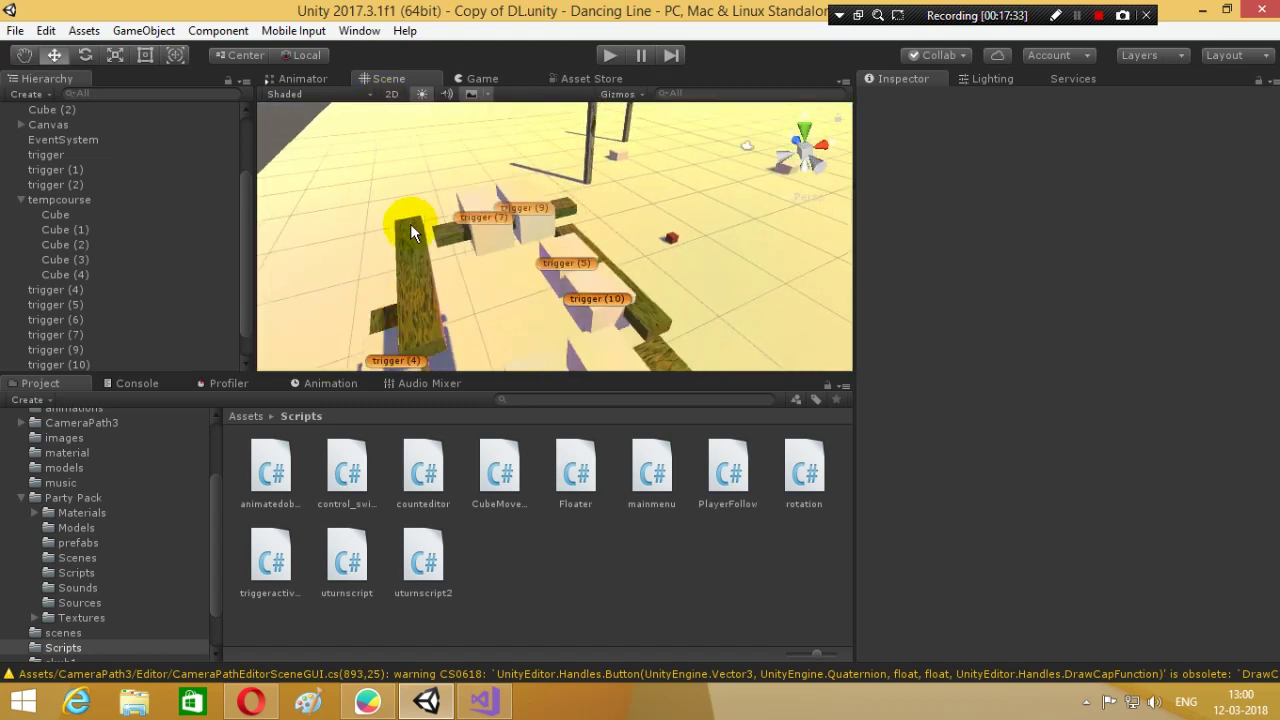
{"action": "left_click", "coordinate": [496, 215]}
{"action": "left_click", "coordinate": [486, 701]}
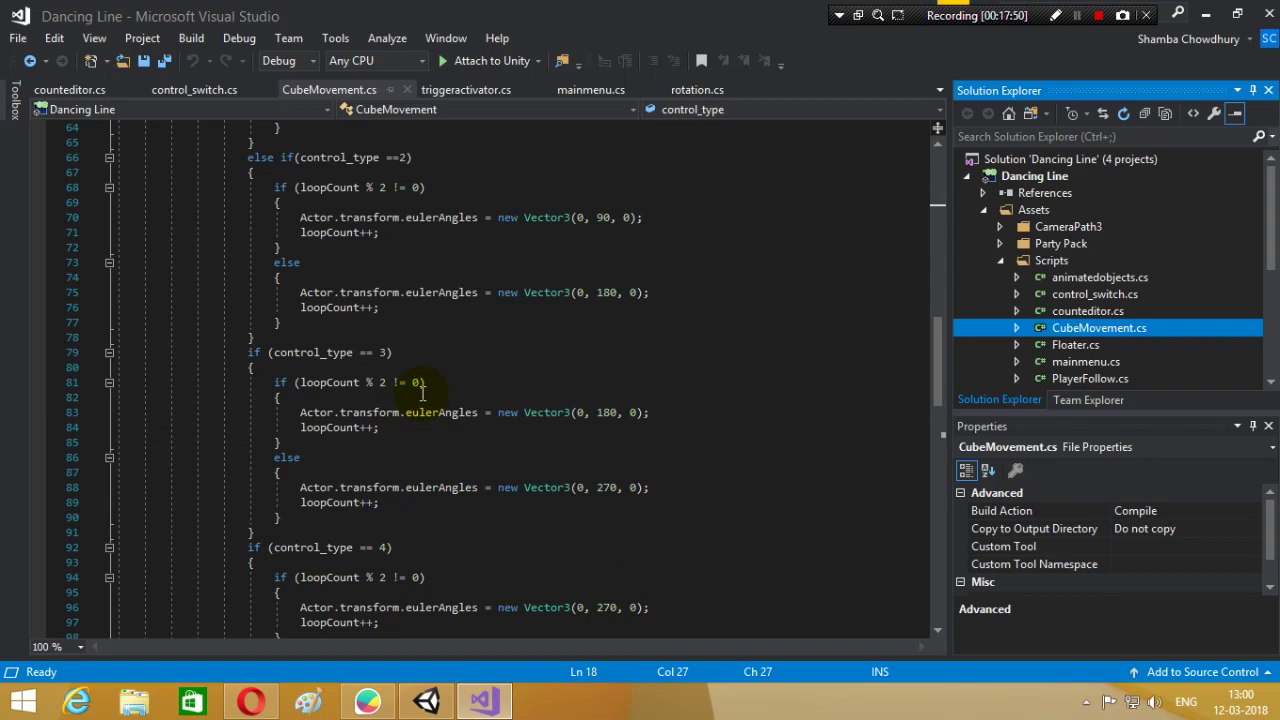
{"action": "scroll", "coordinate": [422, 393], "scroll_direction": "up", "scroll_amount": 1}
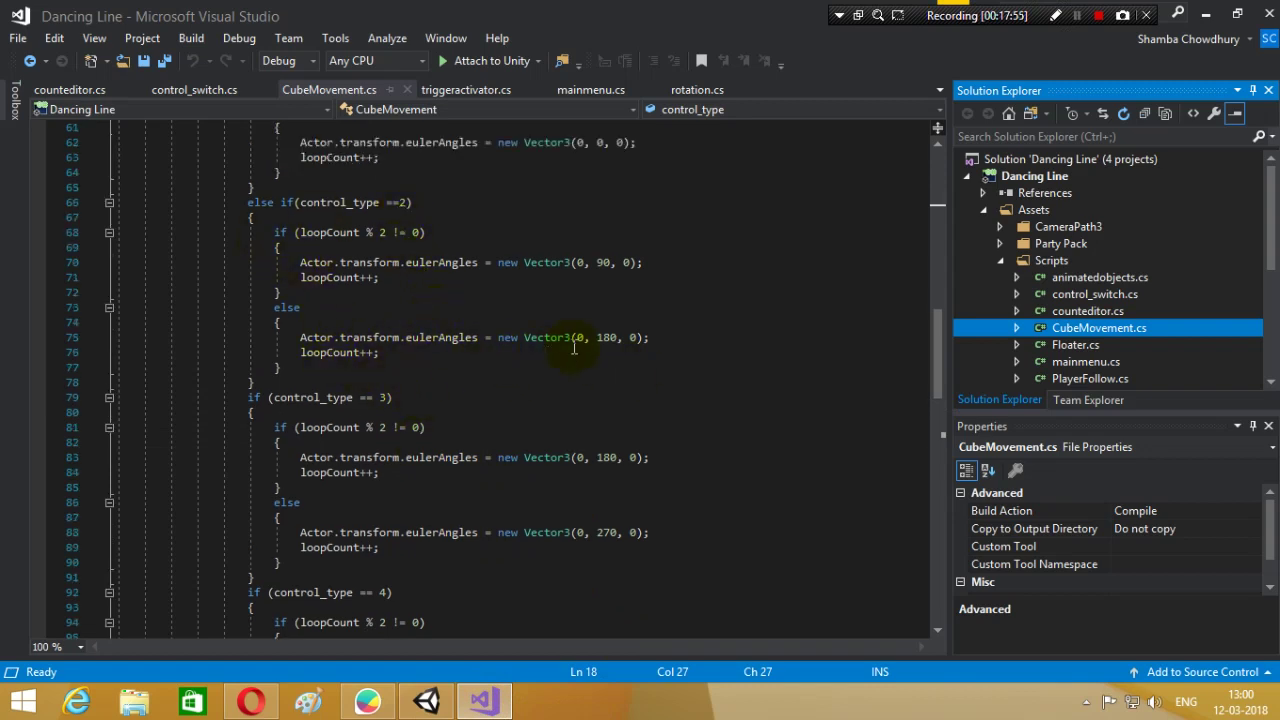
- In Unity, delete the trigger (7) cube
{"action": "left_click", "coordinate": [422, 700]}
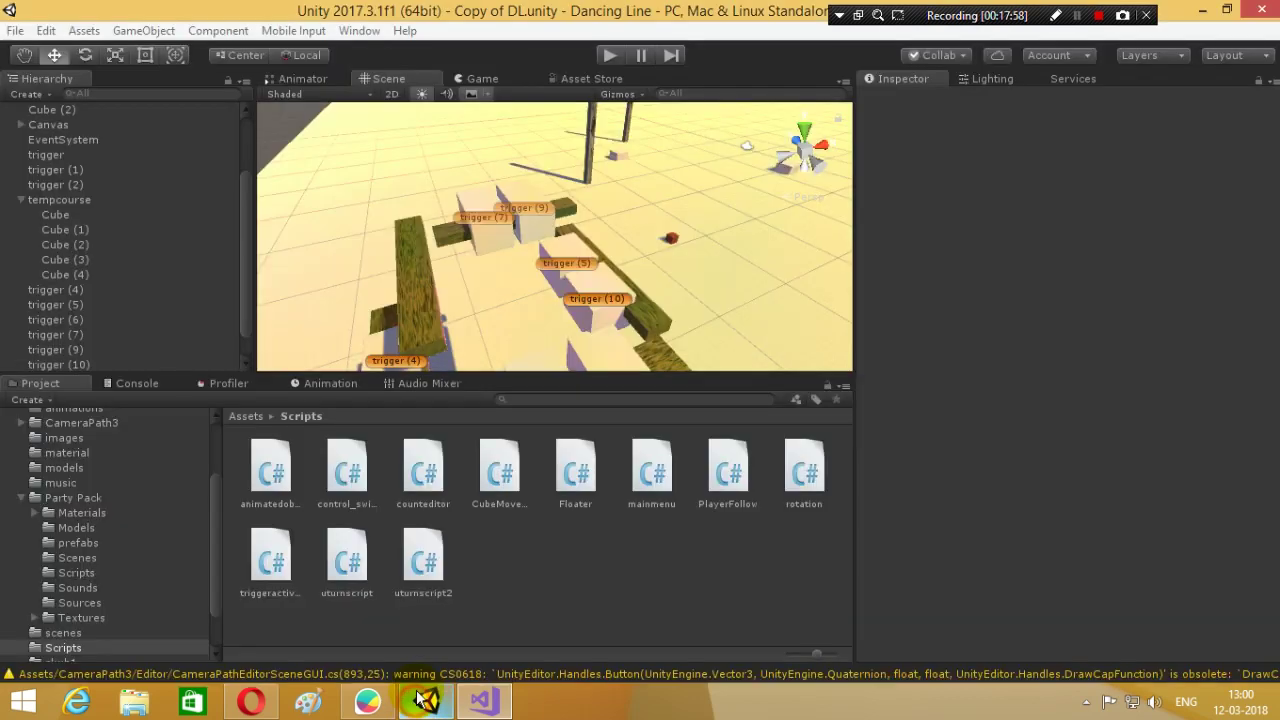
{"action": "left_click", "coordinate": [483, 237]}
{"action": "key", "text": "Delete"}
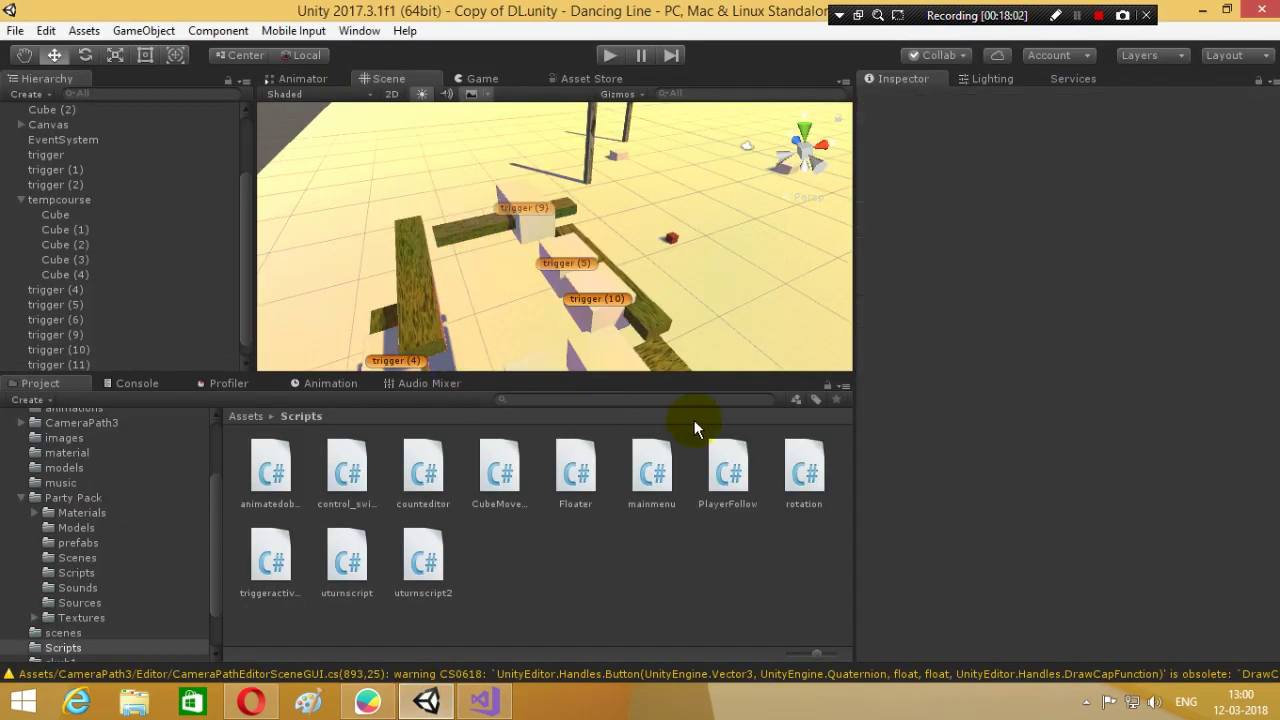
- Tag trigger (9) as type2 and nudge it left to X 31.7
{"action": "left_click", "coordinate": [524, 220]}
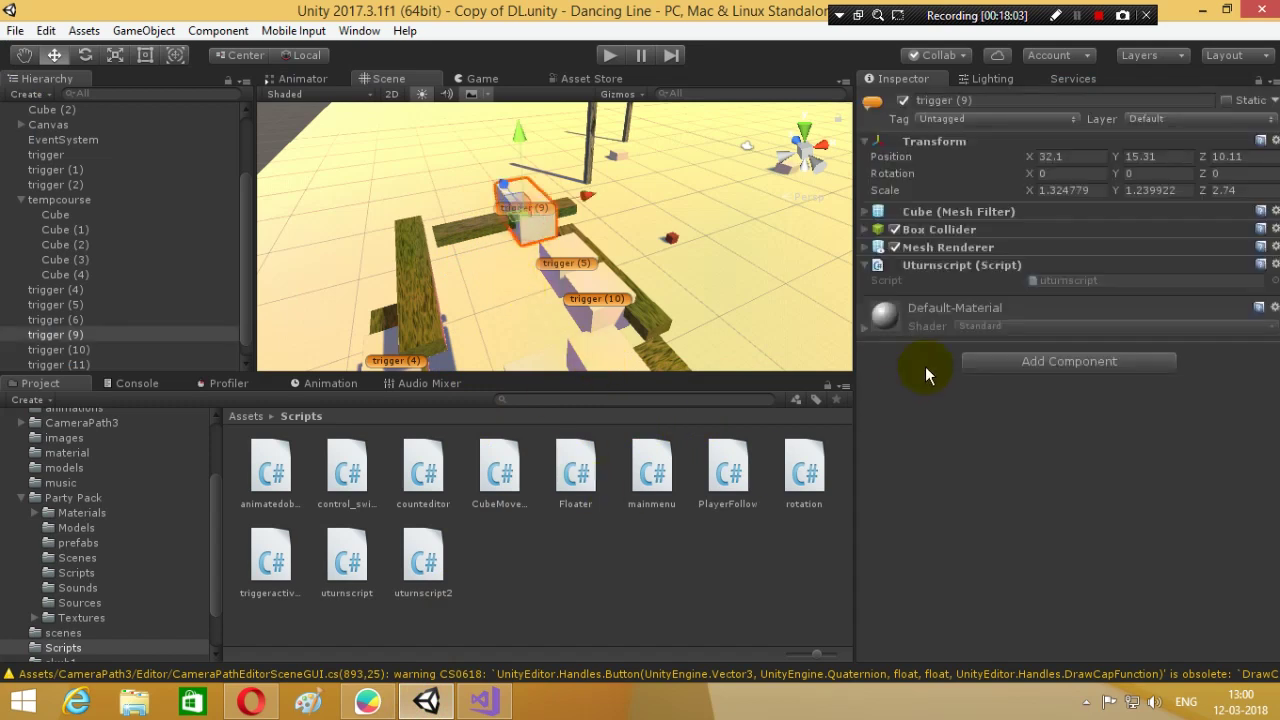
{"action": "left_click", "coordinate": [976, 122]}
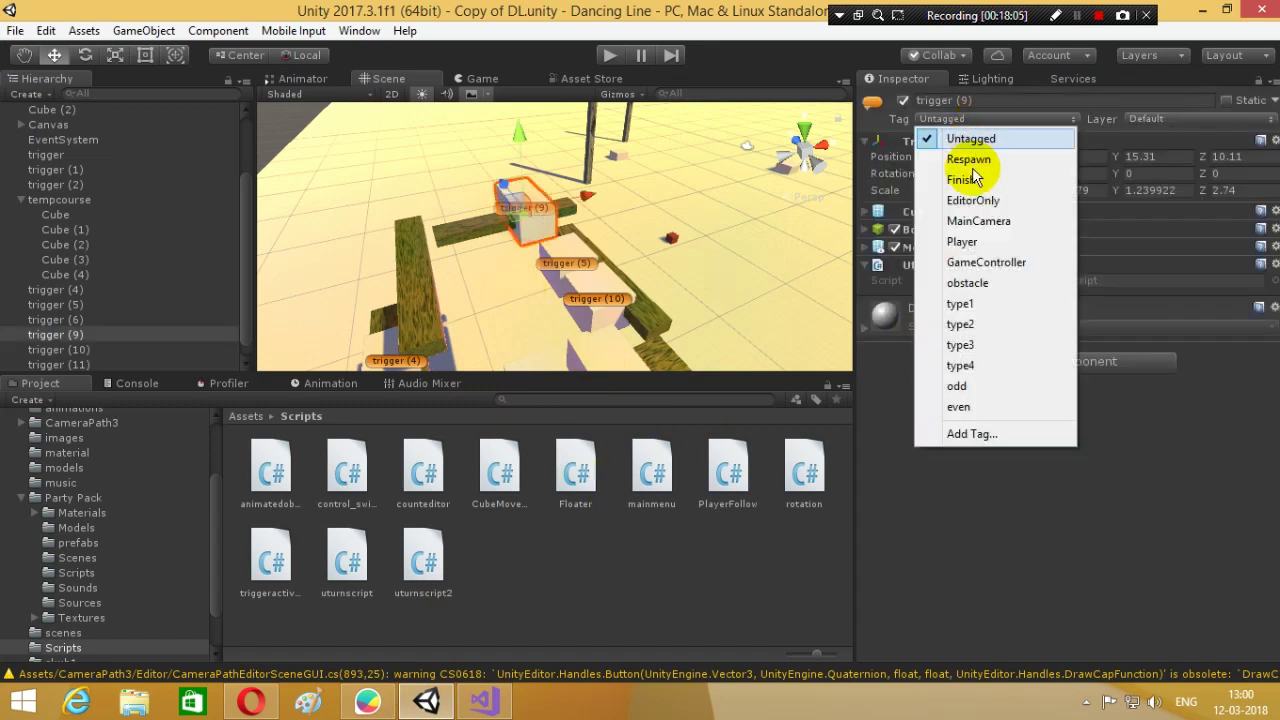
{"action": "left_click", "coordinate": [956, 328]}
{"action": "left_click_drag", "start_coordinate": [590, 191], "coordinate": [581, 194]}
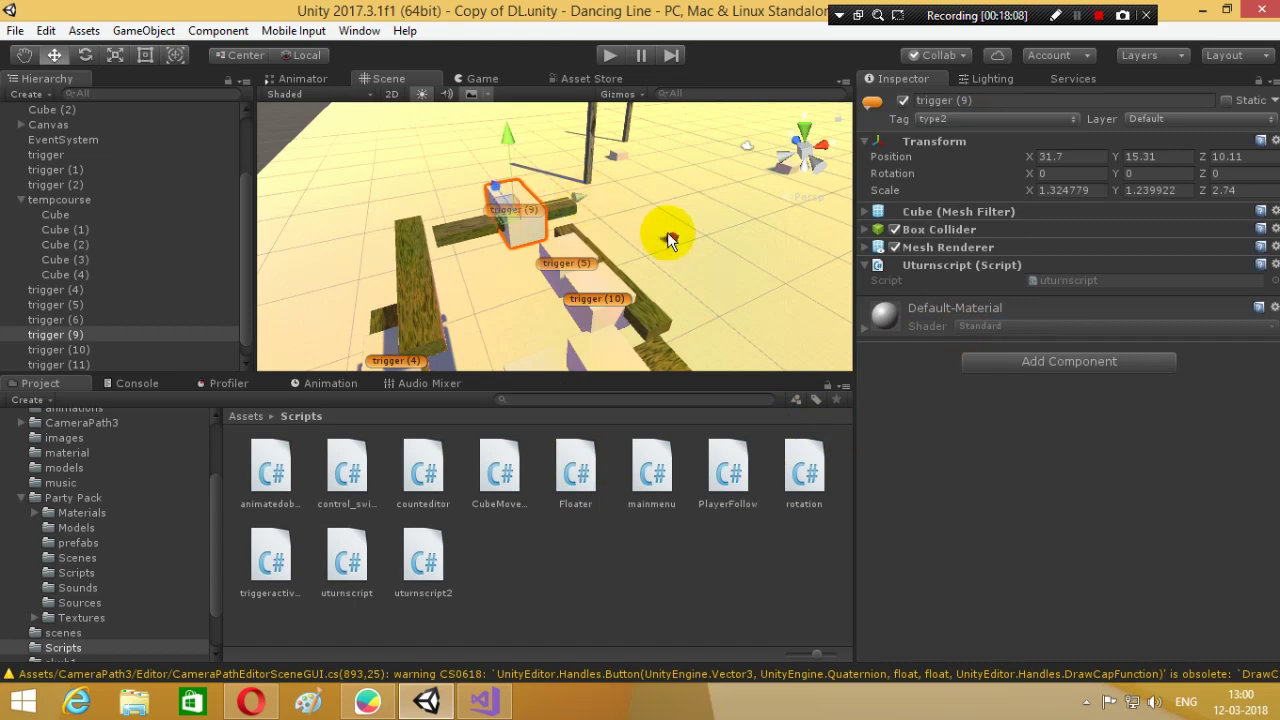
{"action": "left_click_drag", "start_coordinate": [566, 268], "coordinate": [322, 221], "text": "alt"}
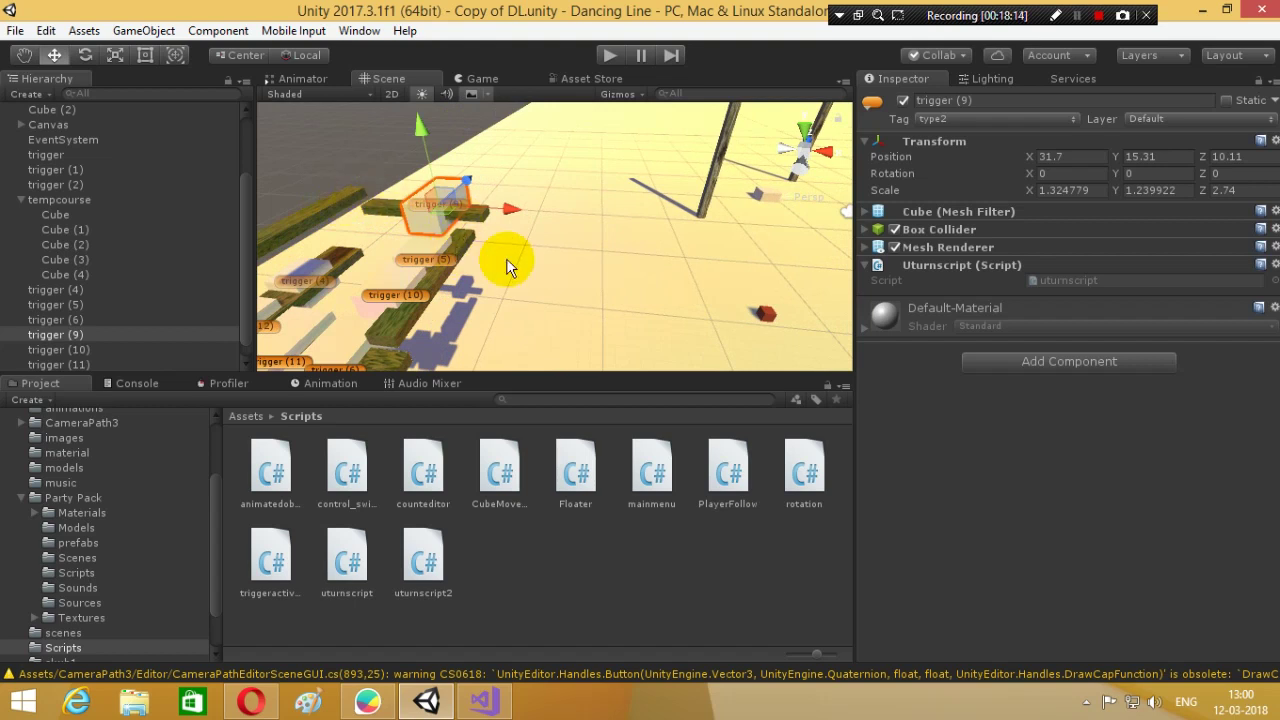
{"action": "mouse_move", "coordinate": [506, 258]}
{"action": "left_mouse_down", "text": "alt"}
{"action": "mouse_move", "coordinate": [453, 262]}
{"action": "mouse_move", "coordinate": [633, 288]}
{"action": "left_mouse_up", "text": "alt"}
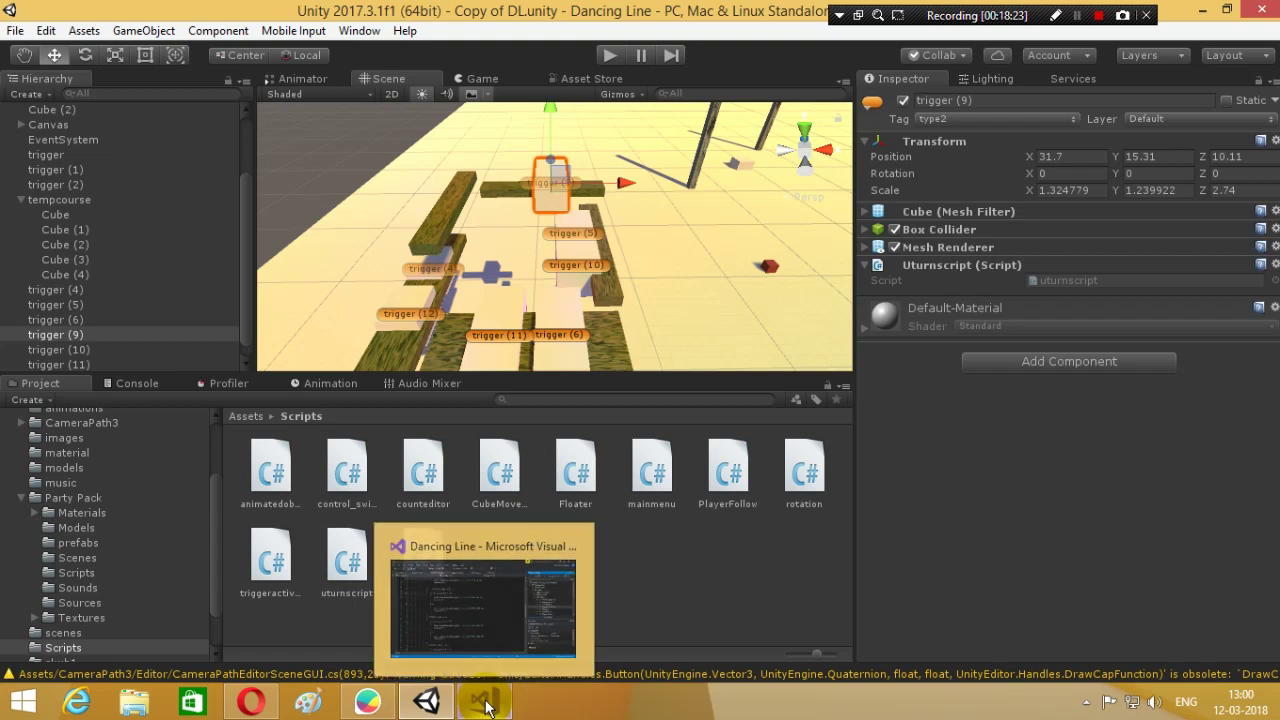
- Scroll CubeMovement.cs down to the control_type 3 and 4 turning blocks
{"action": "left_click", "coordinate": [510, 684]}
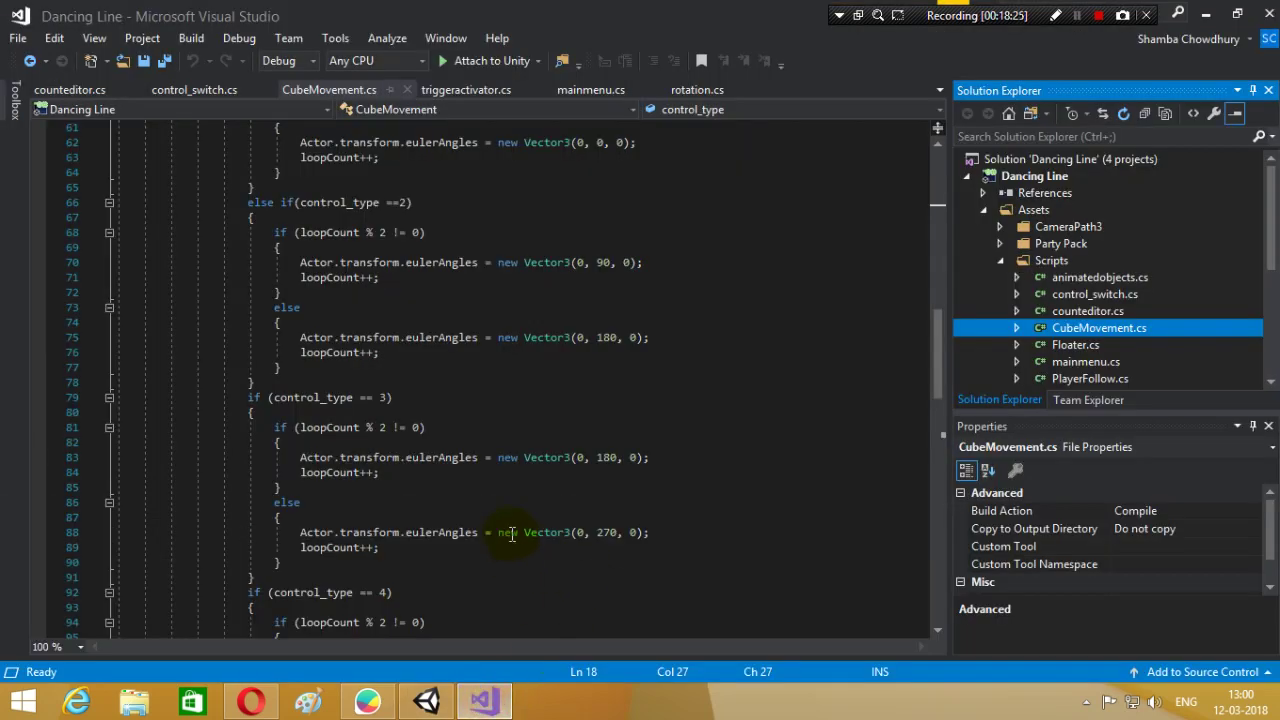
{"action": "scroll", "coordinate": [509, 530], "scroll_direction": "down", "scroll_amount": 1}
{"action": "scroll", "coordinate": [509, 530], "scroll_direction": "down", "scroll_amount": 1}
{"action": "scroll", "coordinate": [509, 530], "scroll_direction": "down", "scroll_amount": 1}
{"action": "scroll", "coordinate": [509, 530], "scroll_direction": "down", "scroll_amount": 1}
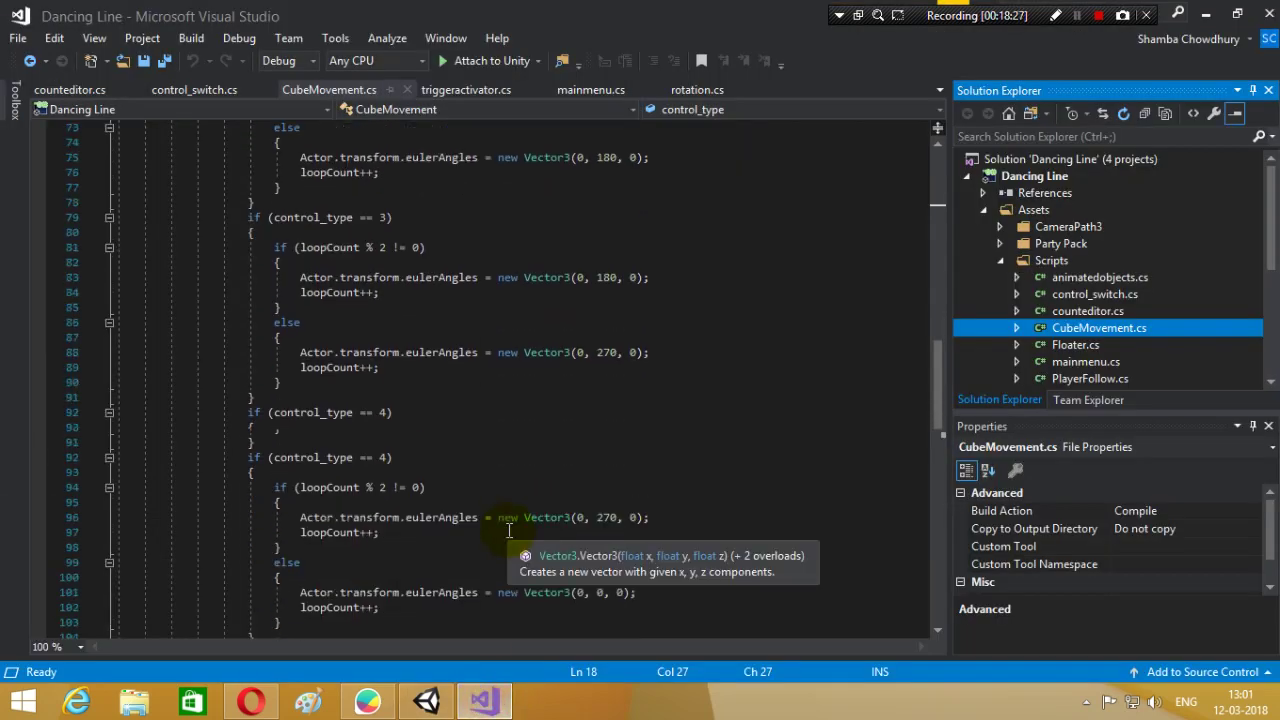
{"action": "scroll", "coordinate": [509, 530], "scroll_direction": "down", "scroll_amount": 1}
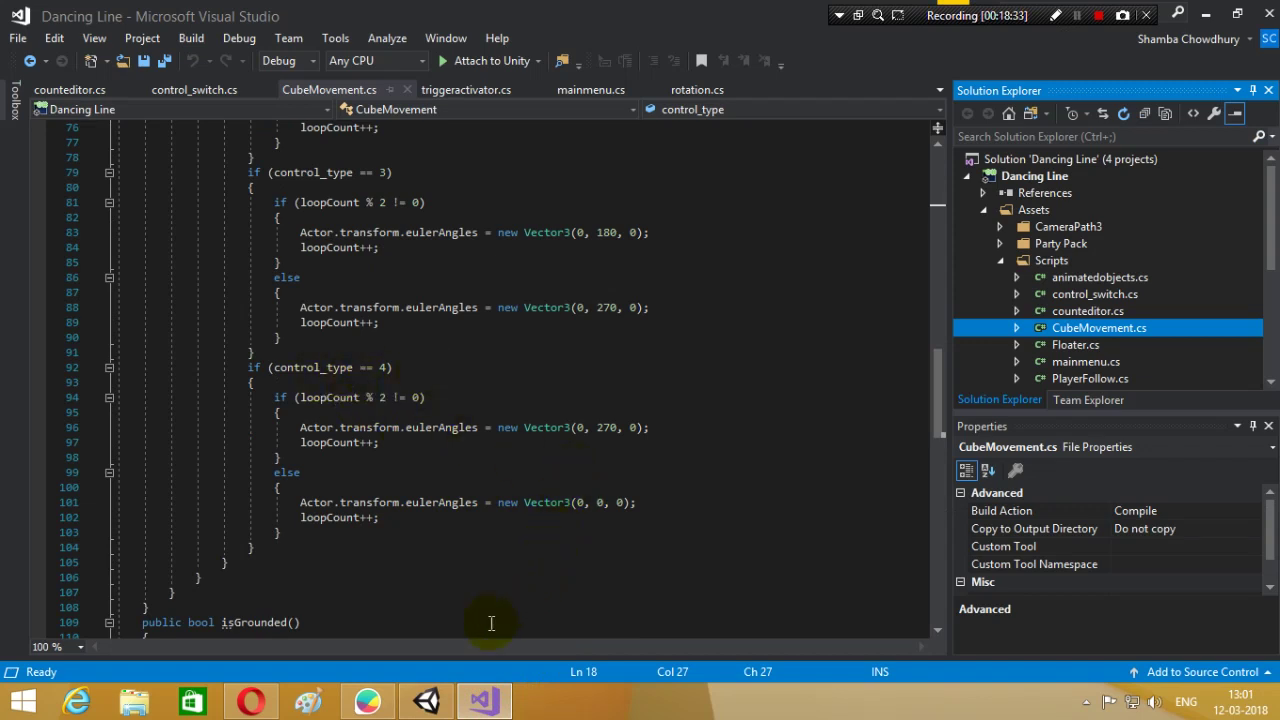
- Set the trigger (10) cube's tag to type4
{"action": "left_click", "coordinate": [428, 703]}
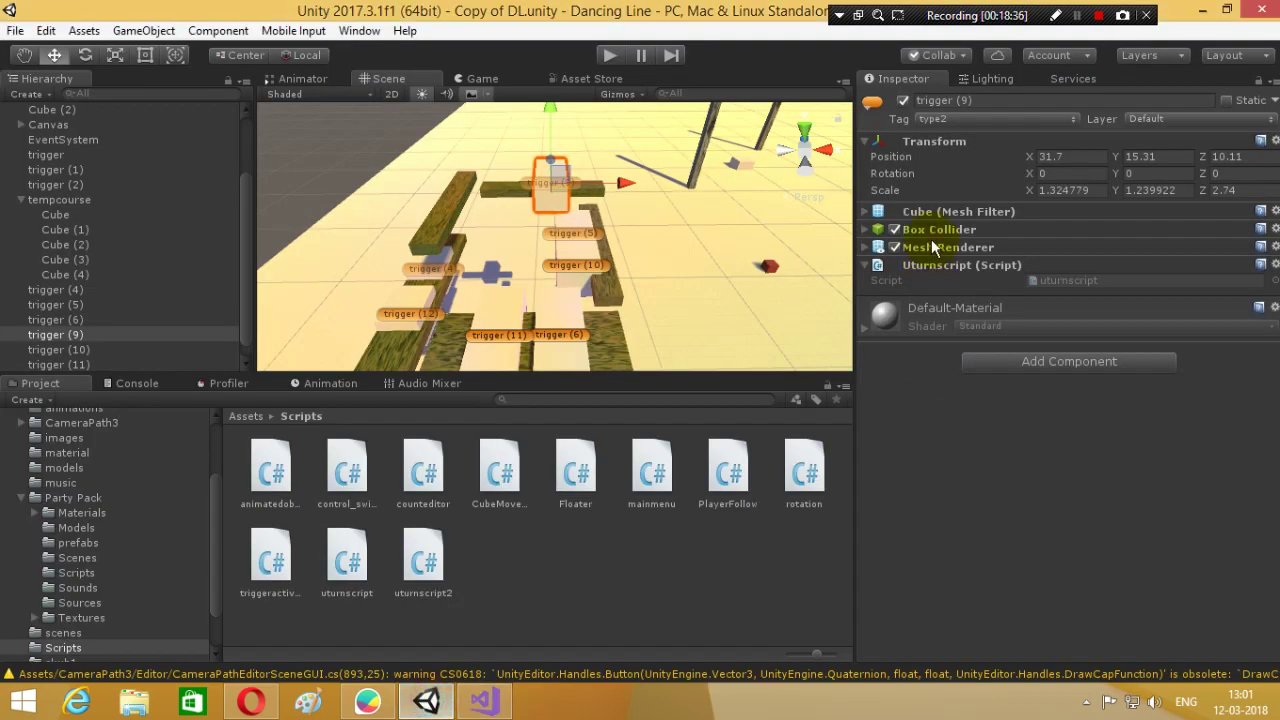
{"action": "left_click_drag", "start_coordinate": [730, 278], "coordinate": [377, 272], "text": "alt"}
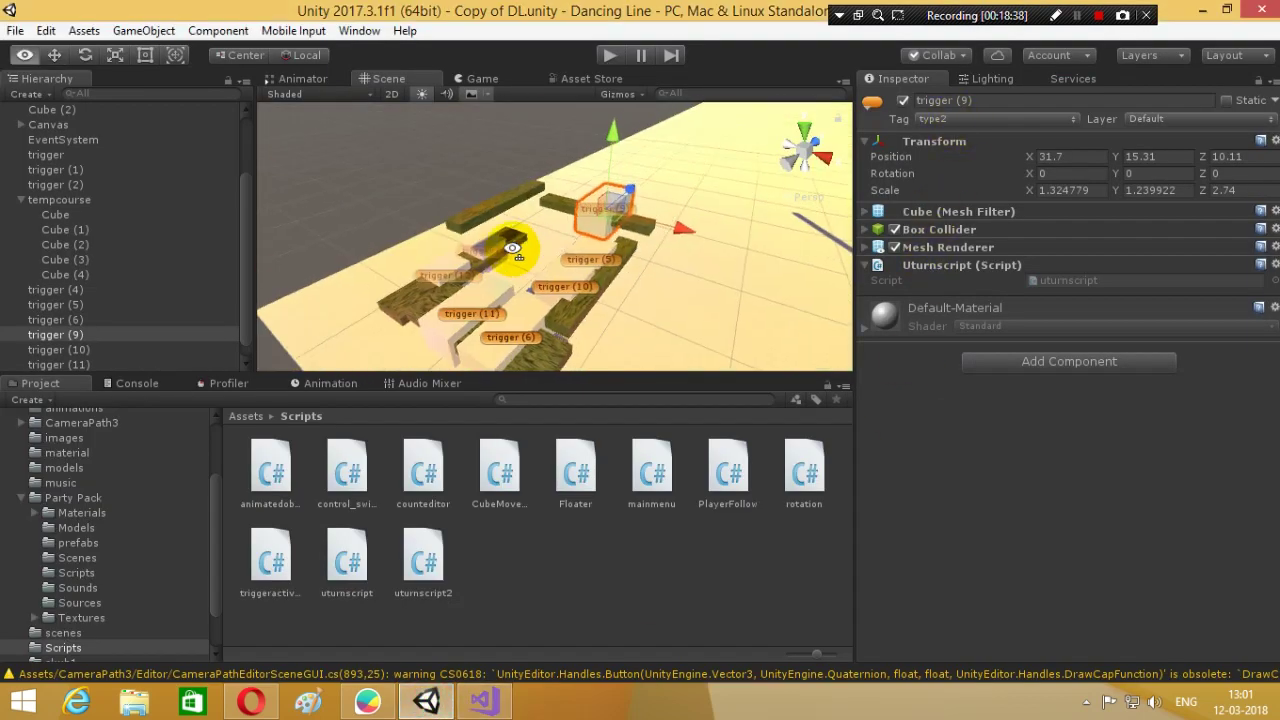
{"action": "left_click", "coordinate": [425, 276]}
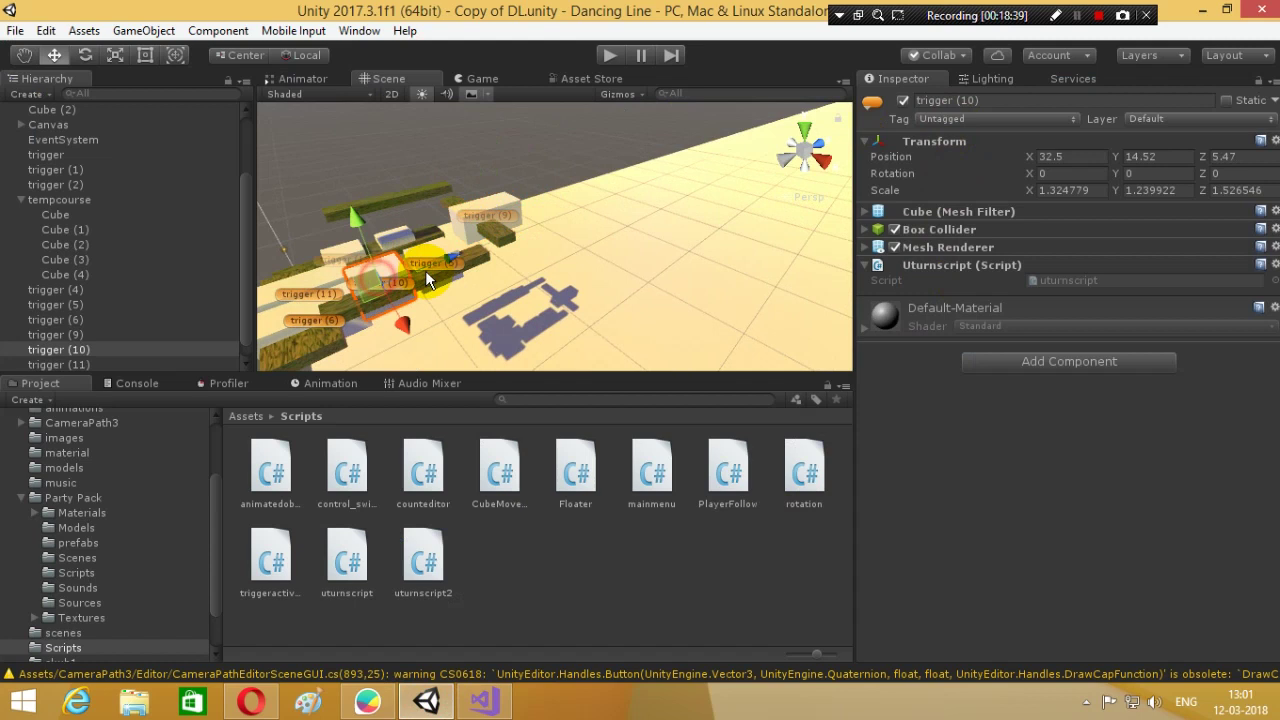
{"action": "left_click", "coordinate": [990, 118]}
{"action": "left_click", "coordinate": [952, 363]}
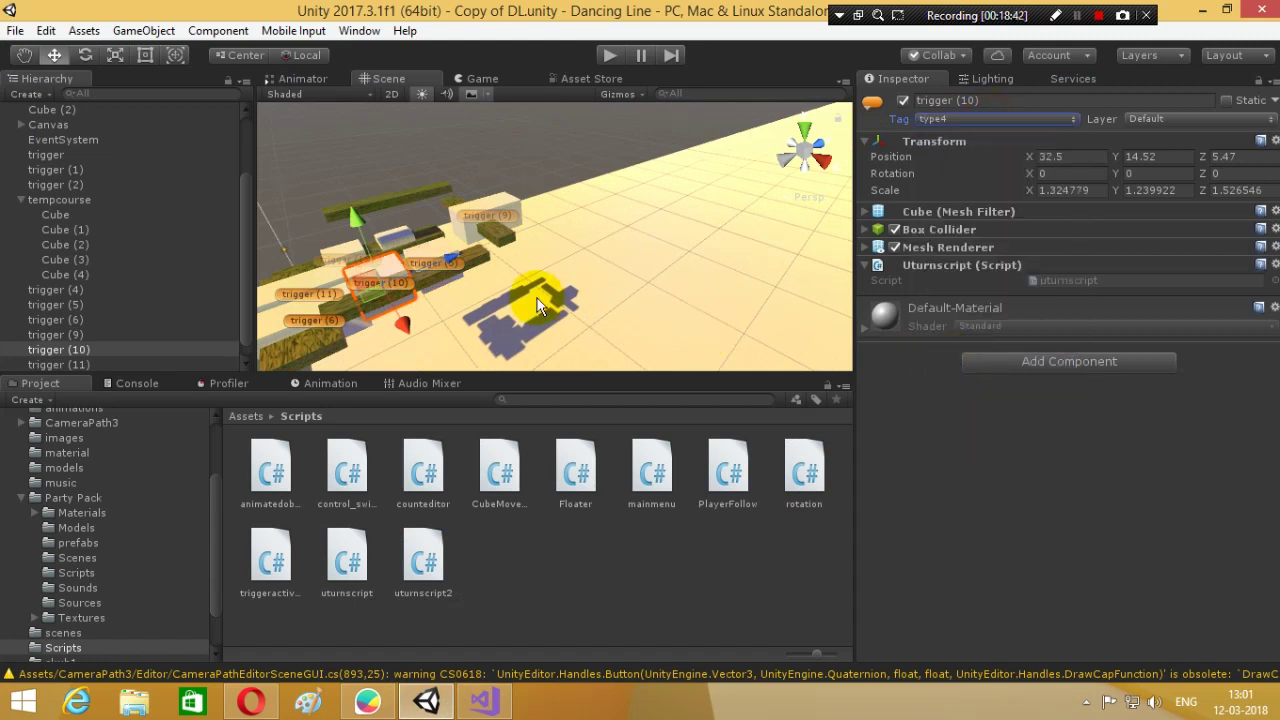
{"action": "mouse_move", "coordinate": [511, 308]}
{"action": "left_mouse_down", "text": "alt"}
{"action": "mouse_move", "coordinate": [608, 322]}
{"action": "mouse_move", "coordinate": [536, 300]}
{"action": "mouse_move", "coordinate": [600, 314]}
{"action": "left_mouse_up", "text": "alt"}
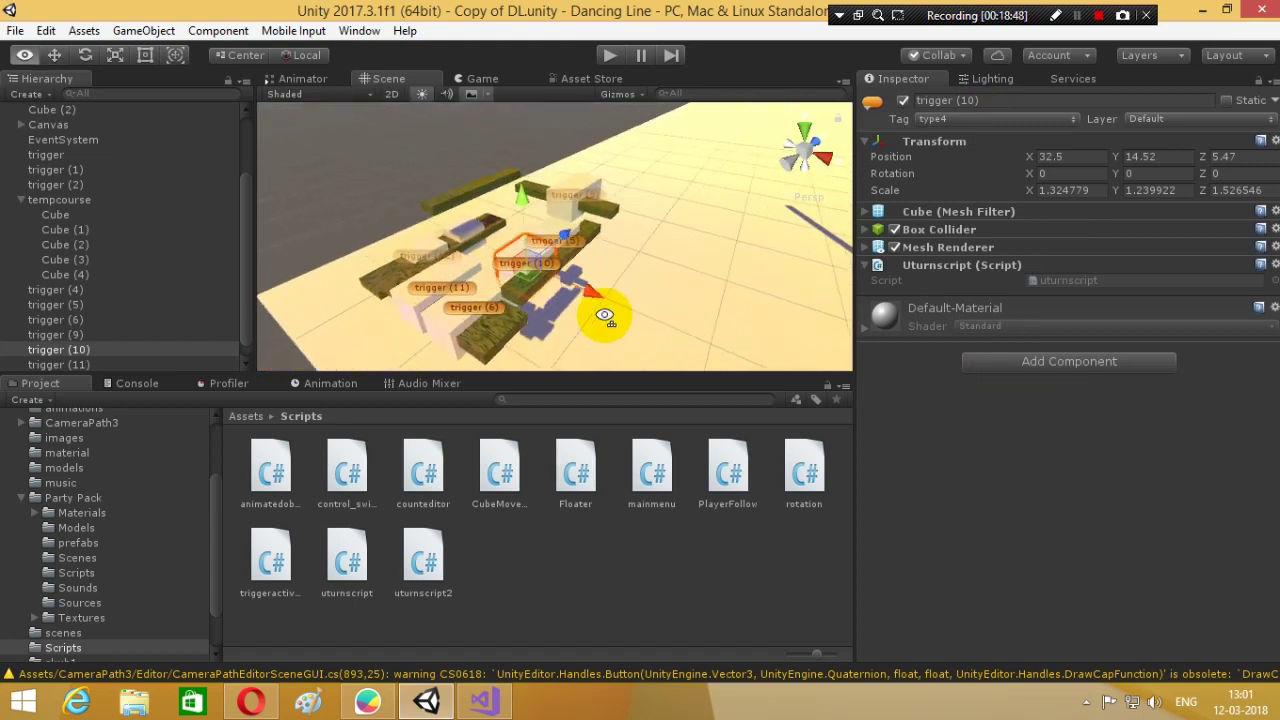
- Review the control_type 3 and 4 rotation branches in CubeMovement.cs
{"action": "left_click", "coordinate": [484, 702]}
{"action": "scroll", "coordinate": [821, 353], "scroll_direction": "up", "scroll_amount": 4}
{"action": "scroll", "coordinate": [821, 353], "scroll_direction": "up", "scroll_amount": 3}
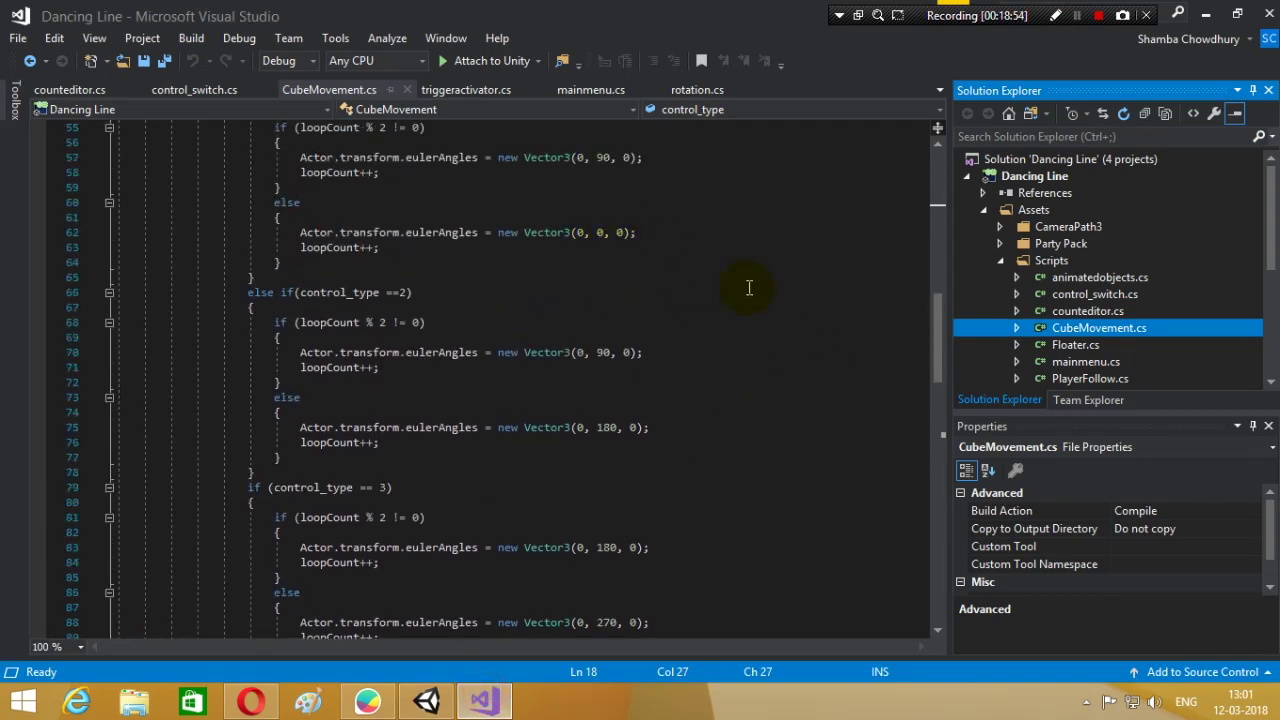
{"action": "scroll", "coordinate": [748, 288], "scroll_direction": "down", "scroll_amount": 4}
{"action": "scroll", "coordinate": [748, 288], "scroll_direction": "down", "scroll_amount": 2}
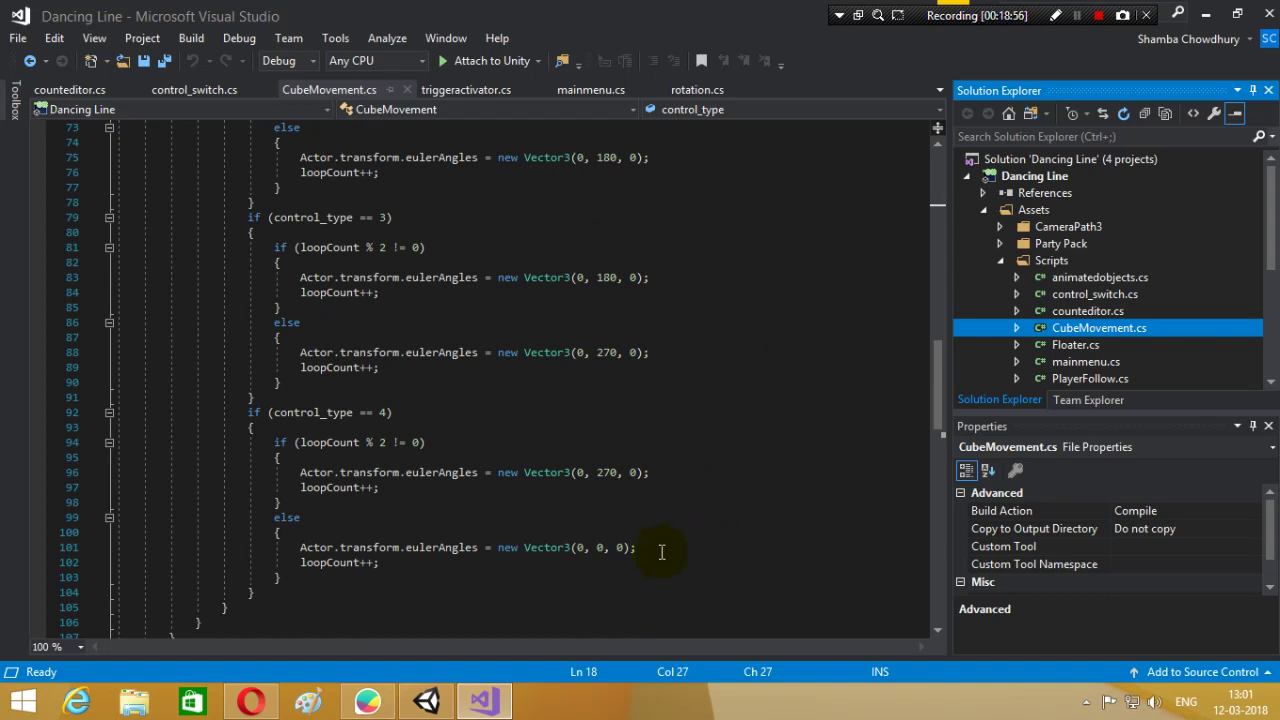
{"action": "scroll", "coordinate": [605, 543], "scroll_direction": "up", "scroll_amount": 2}
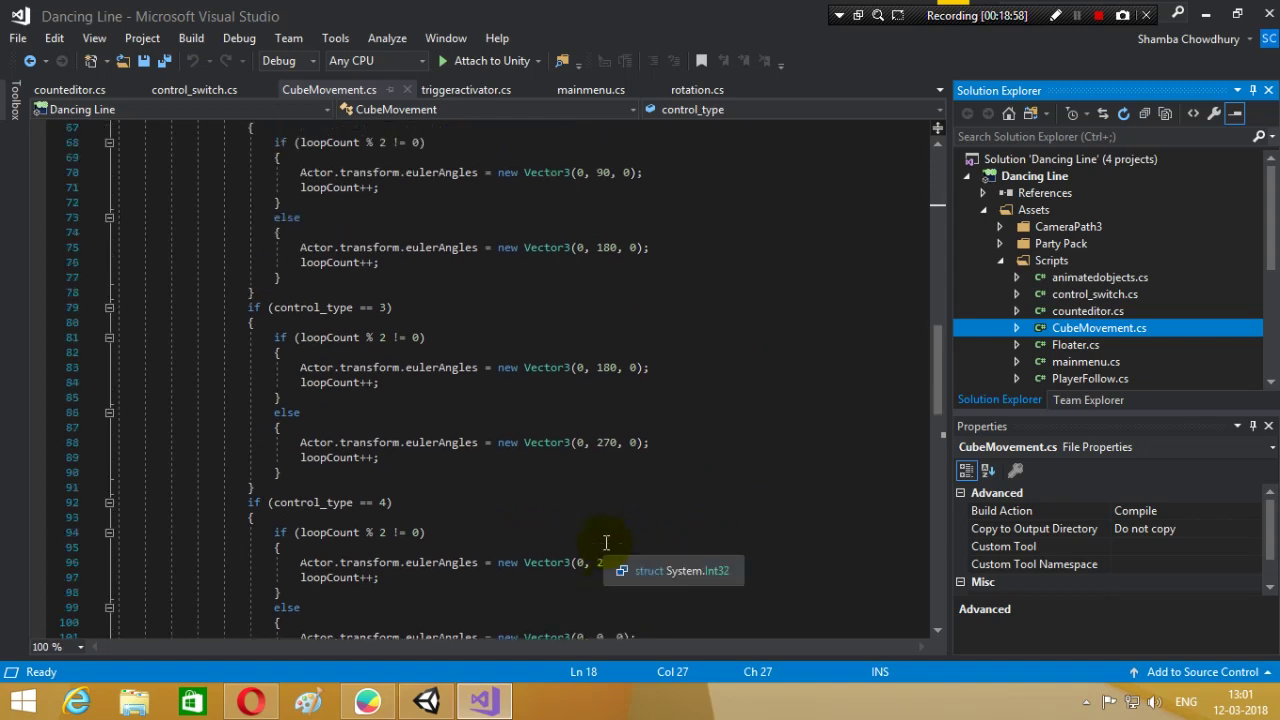
{"action": "scroll", "coordinate": [605, 543], "scroll_direction": "up", "scroll_amount": 2}
{"action": "scroll", "coordinate": [605, 543], "scroll_direction": "up", "scroll_amount": 1}
{"action": "scroll", "coordinate": [605, 543], "scroll_direction": "up", "scroll_amount": 1}
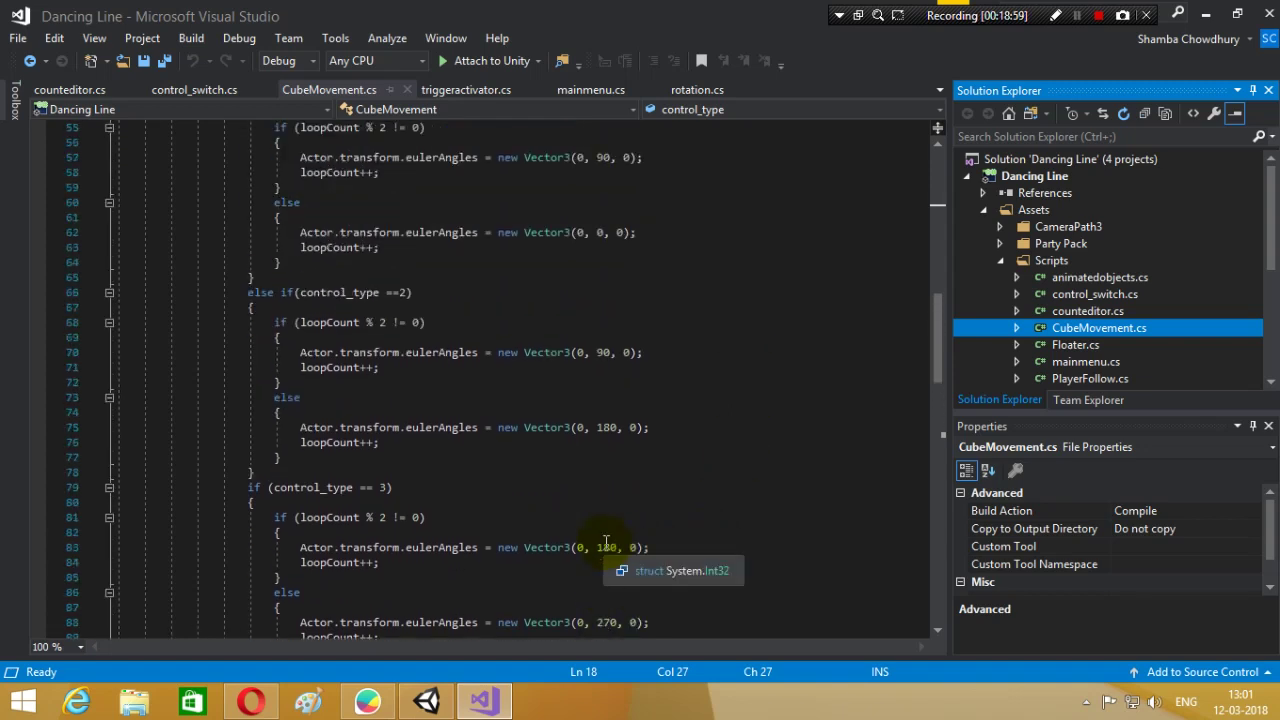
{"action": "scroll", "coordinate": [605, 543], "scroll_direction": "down", "scroll_amount": 6}
{"action": "scroll", "coordinate": [605, 543], "scroll_direction": "down", "scroll_amount": 1}
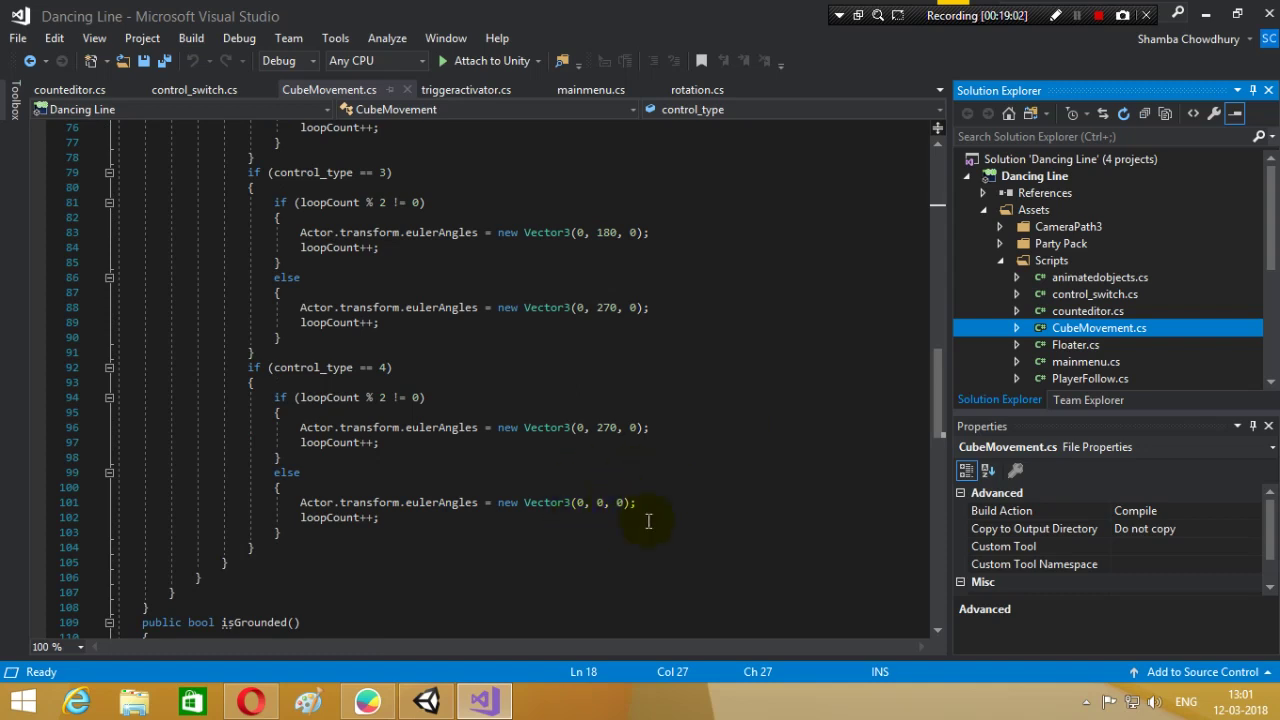
- In Unity, assign a new tag to the trigger (6) cube
{"action": "left_click", "coordinate": [427, 701]}
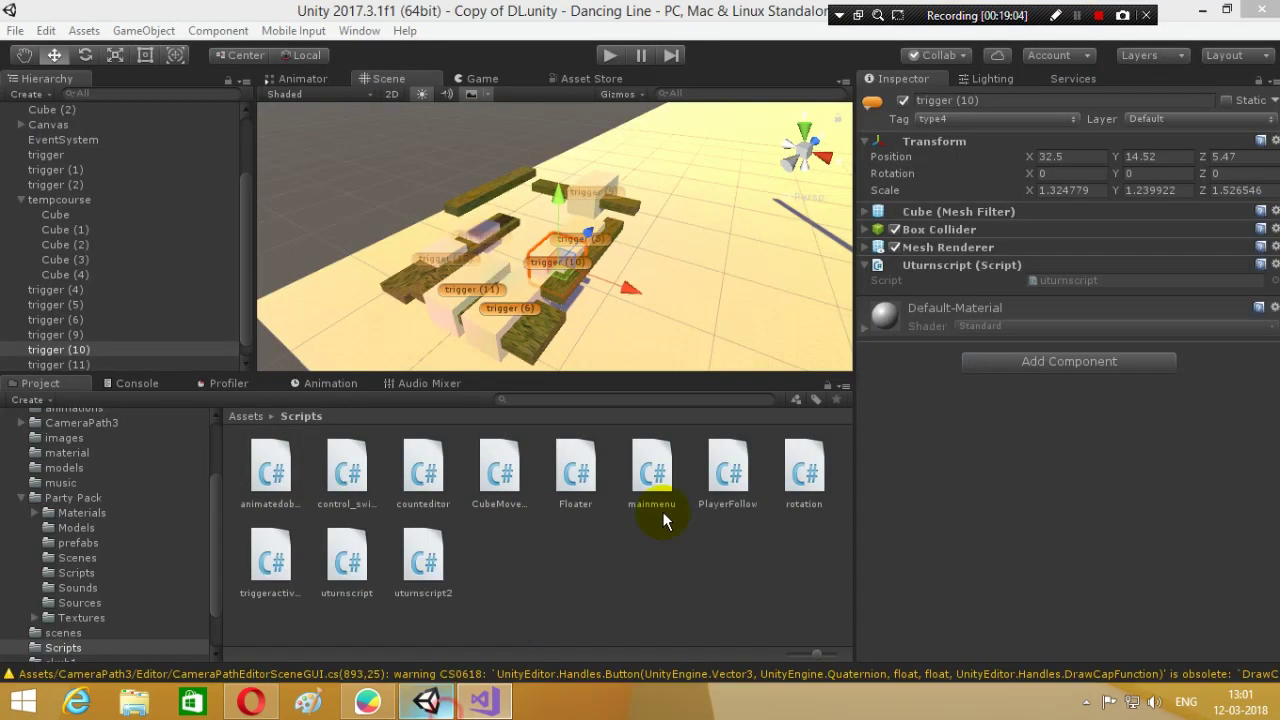
{"action": "mouse_move", "coordinate": [731, 263]}
{"action": "left_mouse_down", "text": "alt"}
{"action": "mouse_move", "coordinate": [566, 246]}
{"action": "mouse_move", "coordinate": [507, 196]}
{"action": "left_mouse_up", "text": "alt"}
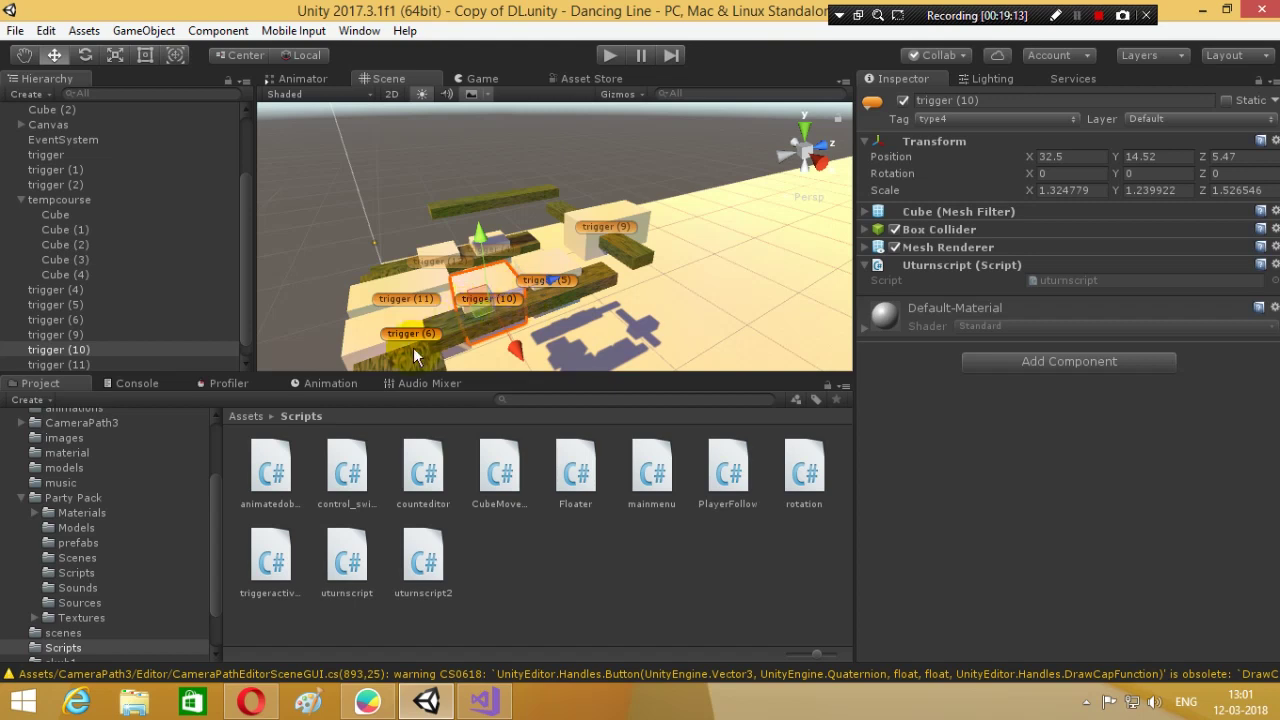
{"action": "left_click_drag", "start_coordinate": [649, 306], "coordinate": [724, 326], "text": "alt"}
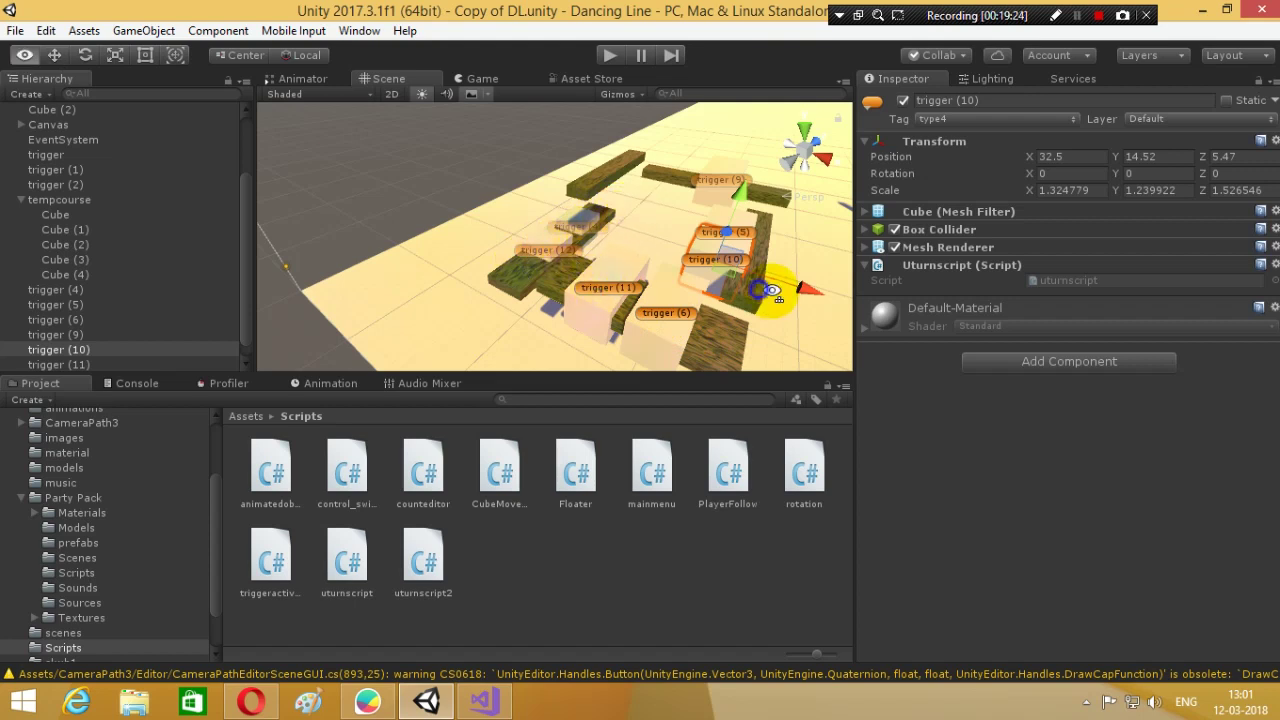
{"action": "mouse_move", "coordinate": [594, 294]}
{"action": "left_mouse_down", "text": "alt"}
{"action": "mouse_move", "coordinate": [840, 305]}
{"action": "mouse_move", "coordinate": [732, 300]}
{"action": "left_mouse_up", "text": "alt"}
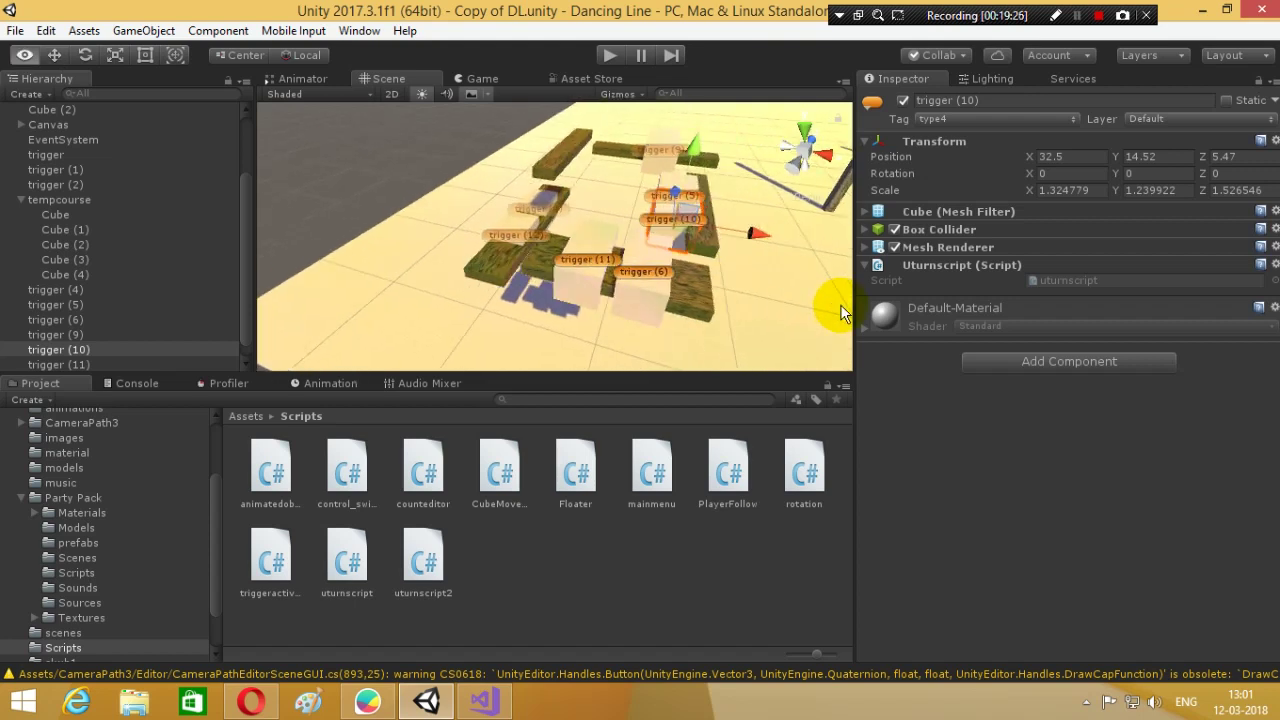
{"action": "left_click", "coordinate": [650, 279]}
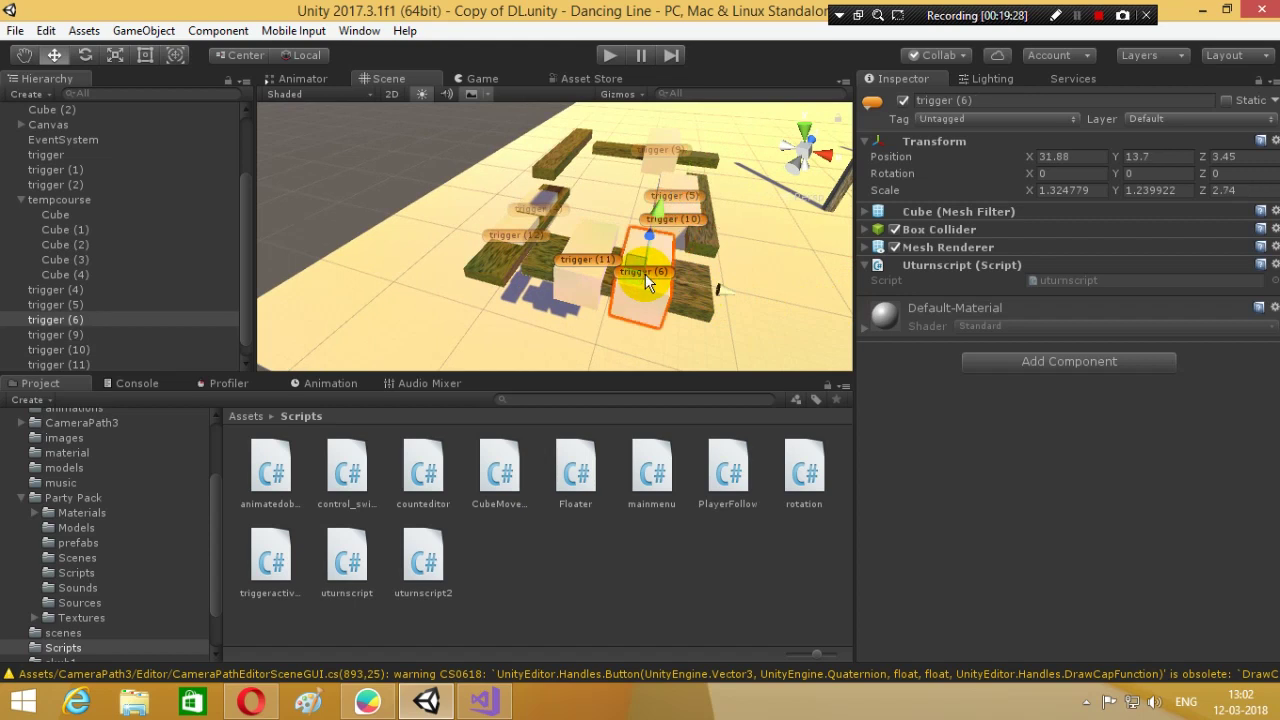
{"action": "left_click", "coordinate": [957, 120]}
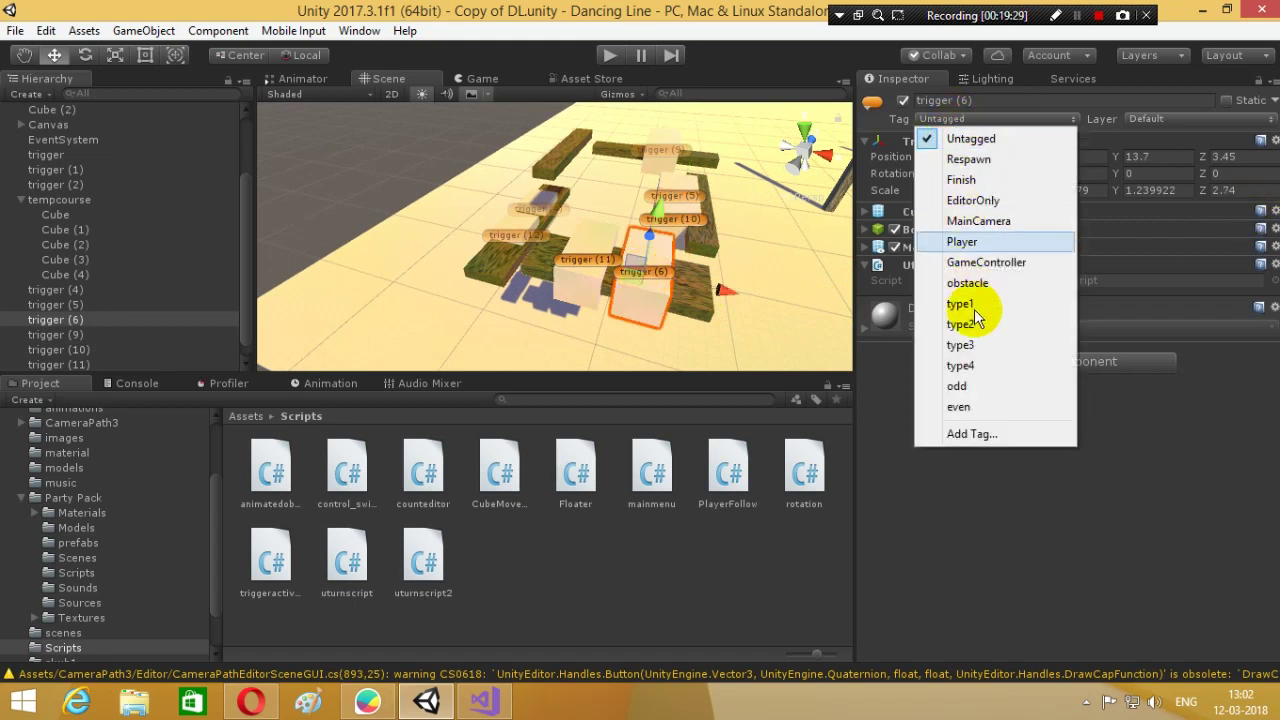
{"action": "left_click", "coordinate": [973, 404]}
- Set trigger (11)'s tag to type4
{"action": "left_click", "coordinate": [594, 283]}
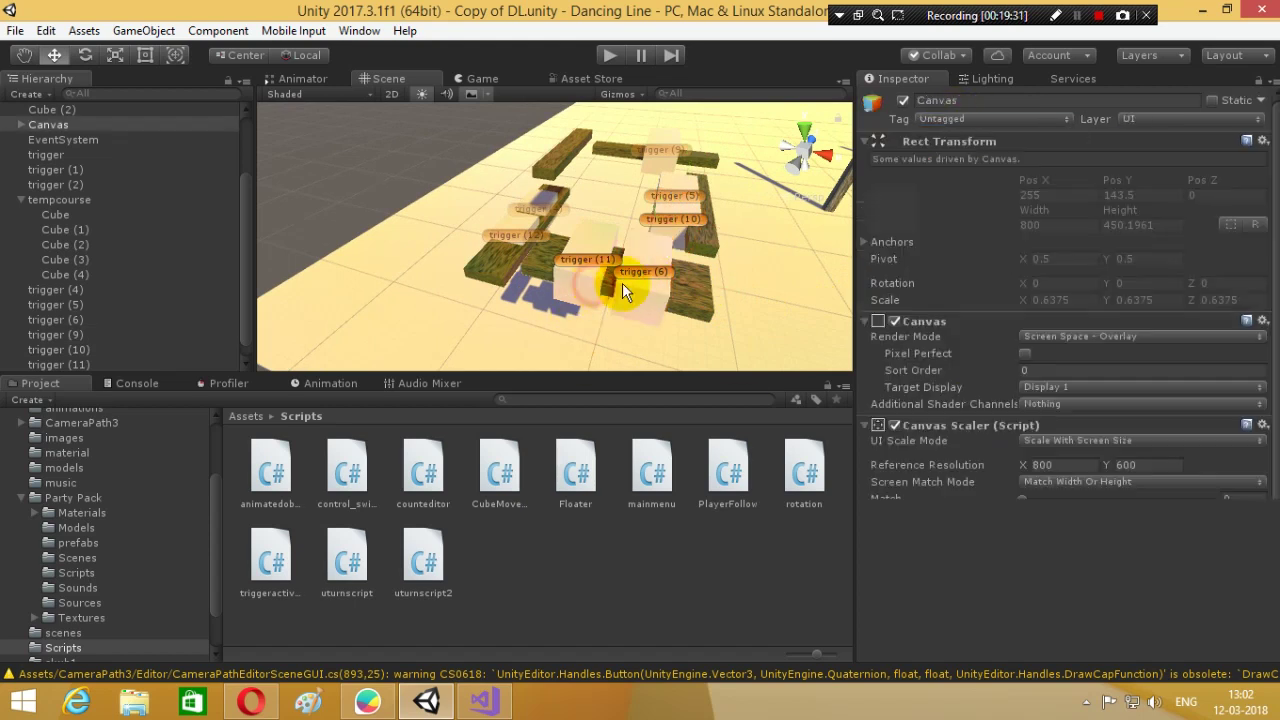
{"action": "left_click", "coordinate": [622, 283]}
{"action": "left_click", "coordinate": [970, 121]}
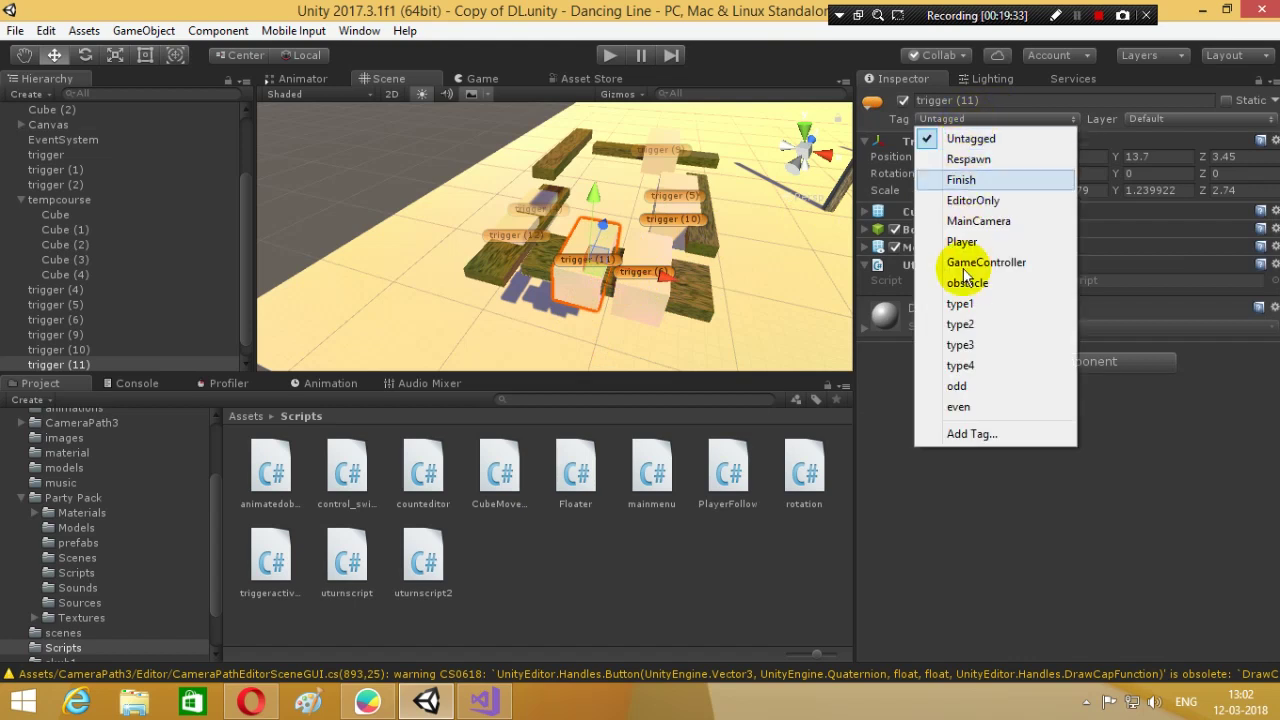
{"action": "left_click", "coordinate": [958, 368]}
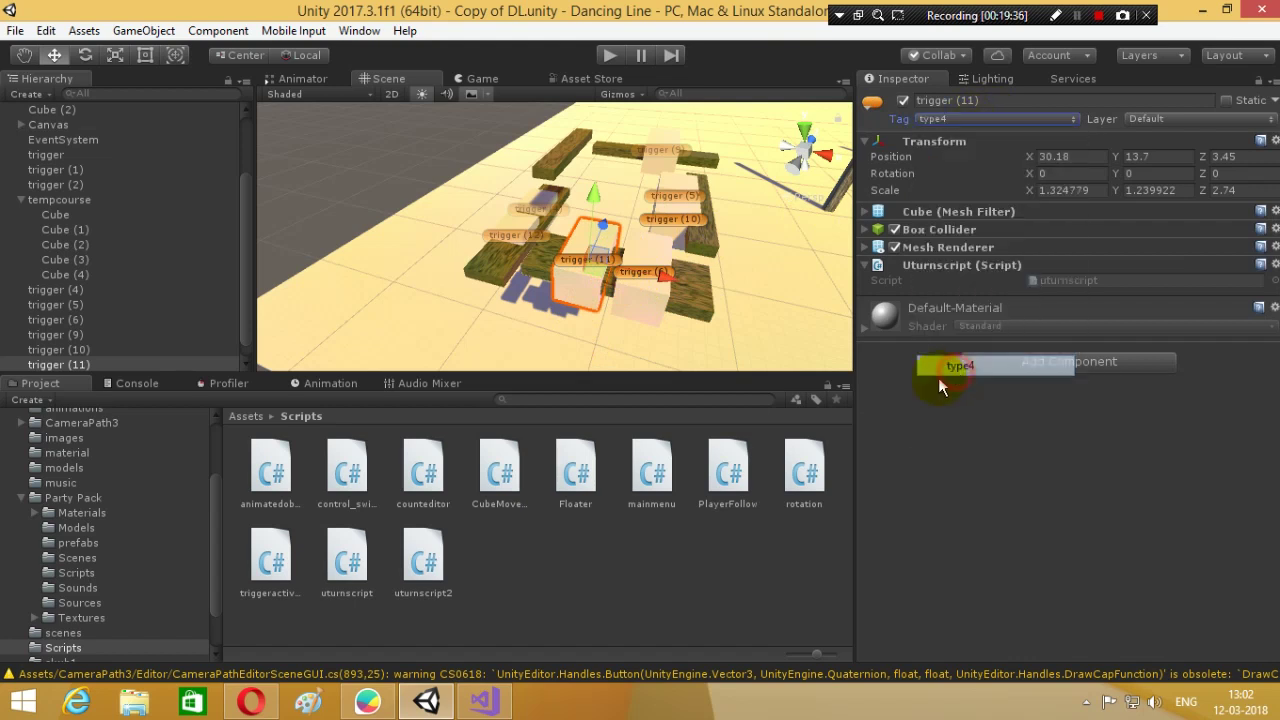
{"action": "left_click", "coordinate": [483, 702]}
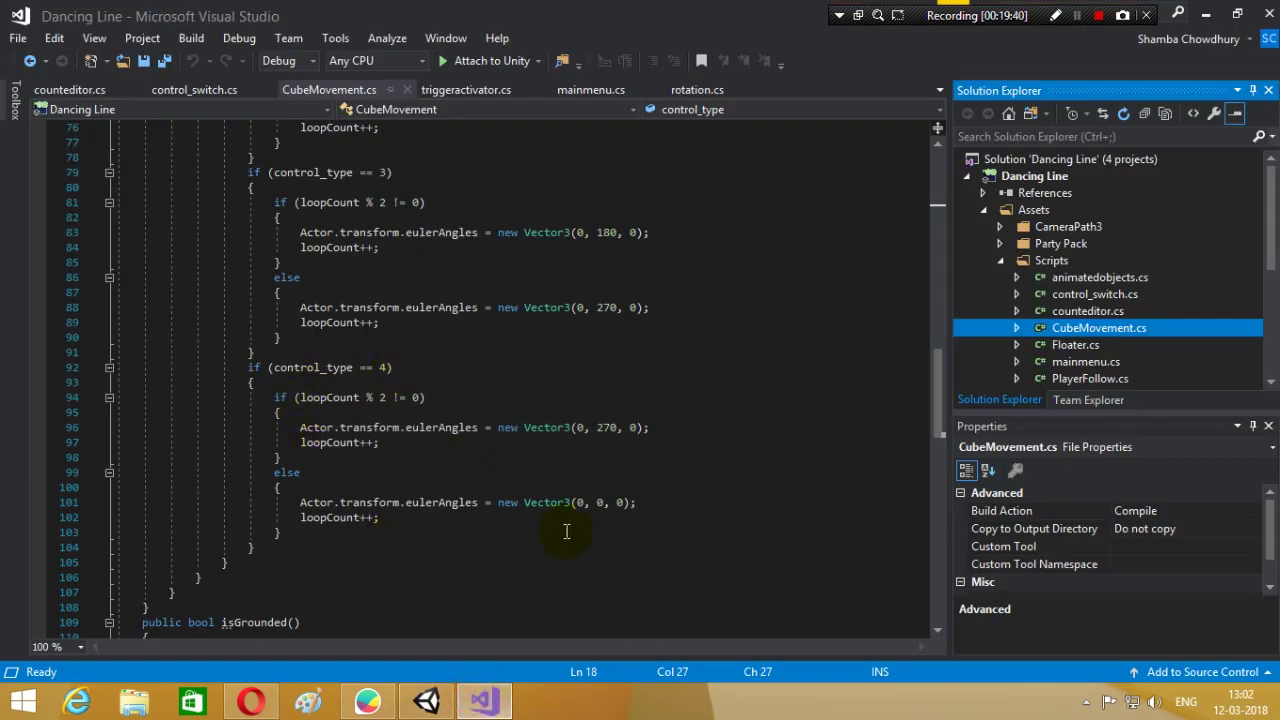
{"action": "left_click", "coordinate": [418, 700]}
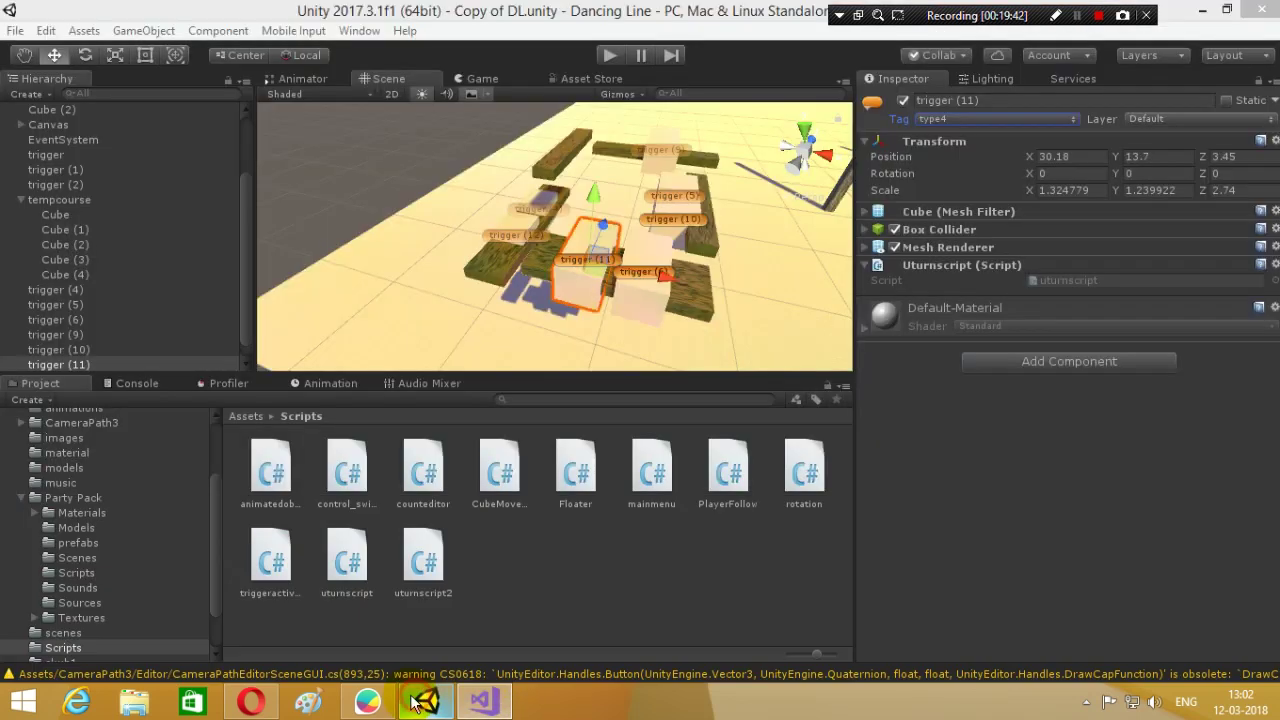
- Orbit the Scene view past trigger (11) toward trigger (4) and trigger (12)
{"action": "mouse_move", "coordinate": [626, 274]}
{"action": "left_mouse_down", "text": "alt"}
{"action": "mouse_move", "coordinate": [814, 262]}
{"action": "mouse_move", "coordinate": [586, 260]}
{"action": "left_mouse_up", "text": "alt"}
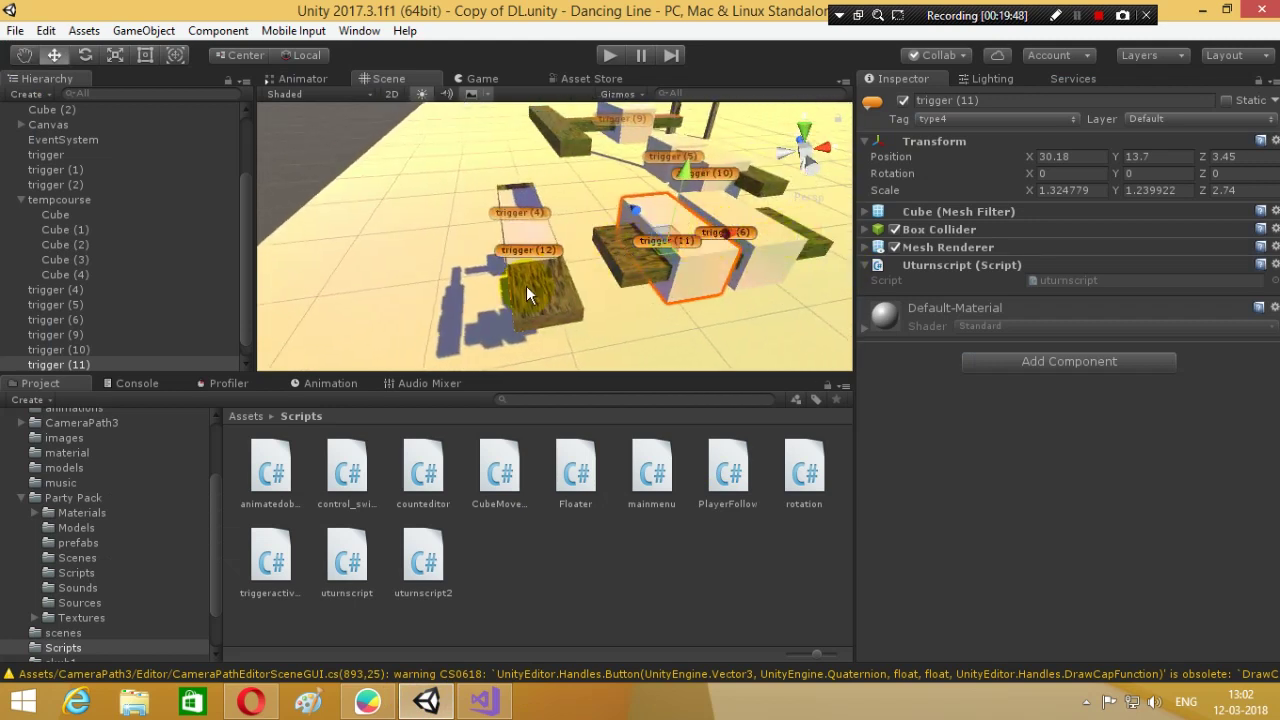
{"action": "mouse_move", "coordinate": [666, 306]}
{"action": "left_mouse_down", "text": "alt"}
{"action": "mouse_move", "coordinate": [840, 281]}
{"action": "mouse_move", "coordinate": [668, 245]}
{"action": "left_mouse_up", "text": "alt"}
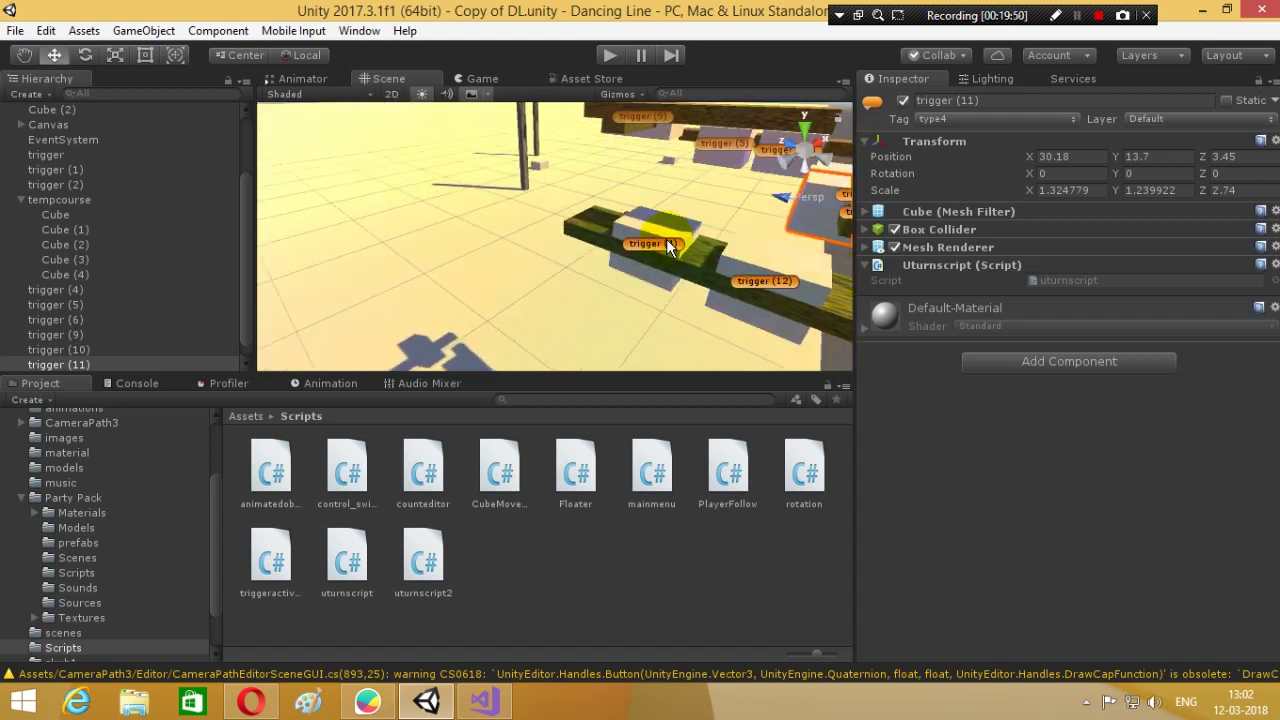
- Scroll CubeMovement.cs up to the control_type 1 and 2 rotation values
{"action": "left_click", "coordinate": [505, 692]}
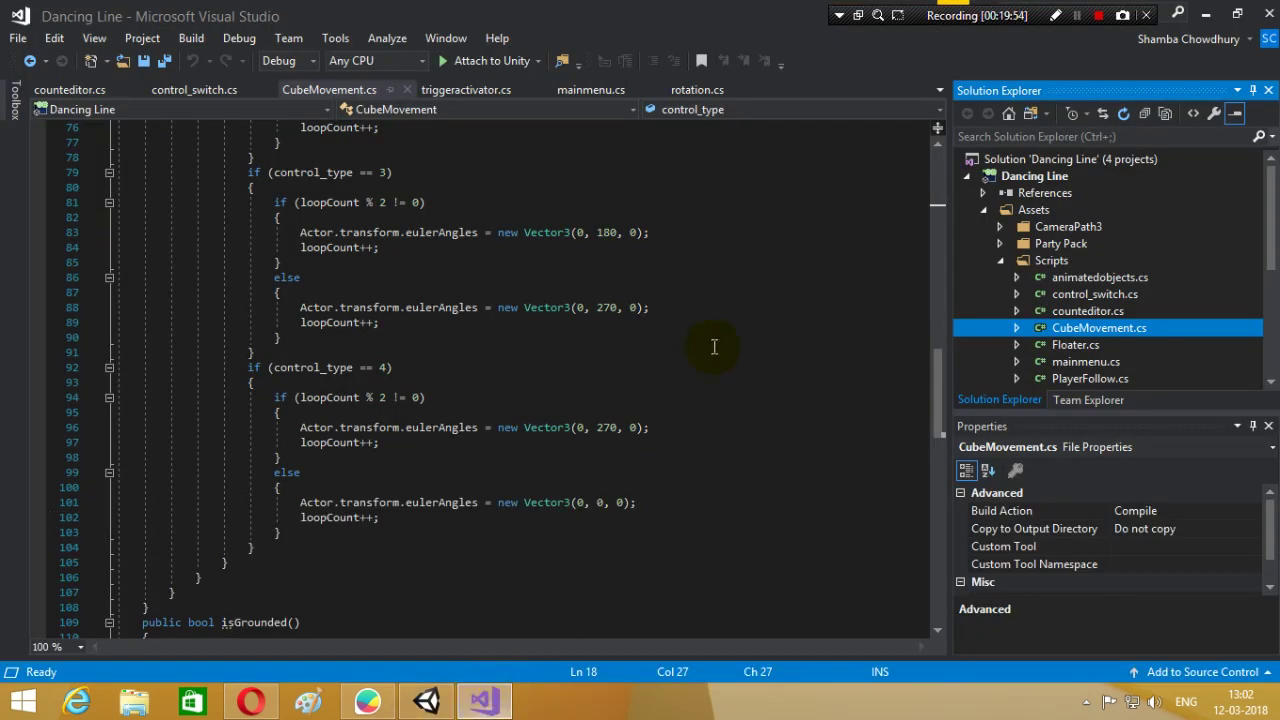
{"action": "scroll", "coordinate": [711, 346], "scroll_direction": "up", "scroll_amount": 2}
{"action": "scroll", "coordinate": [711, 346], "scroll_direction": "up", "scroll_amount": 1}
{"action": "scroll", "coordinate": [711, 346], "scroll_direction": "up", "scroll_amount": 1}
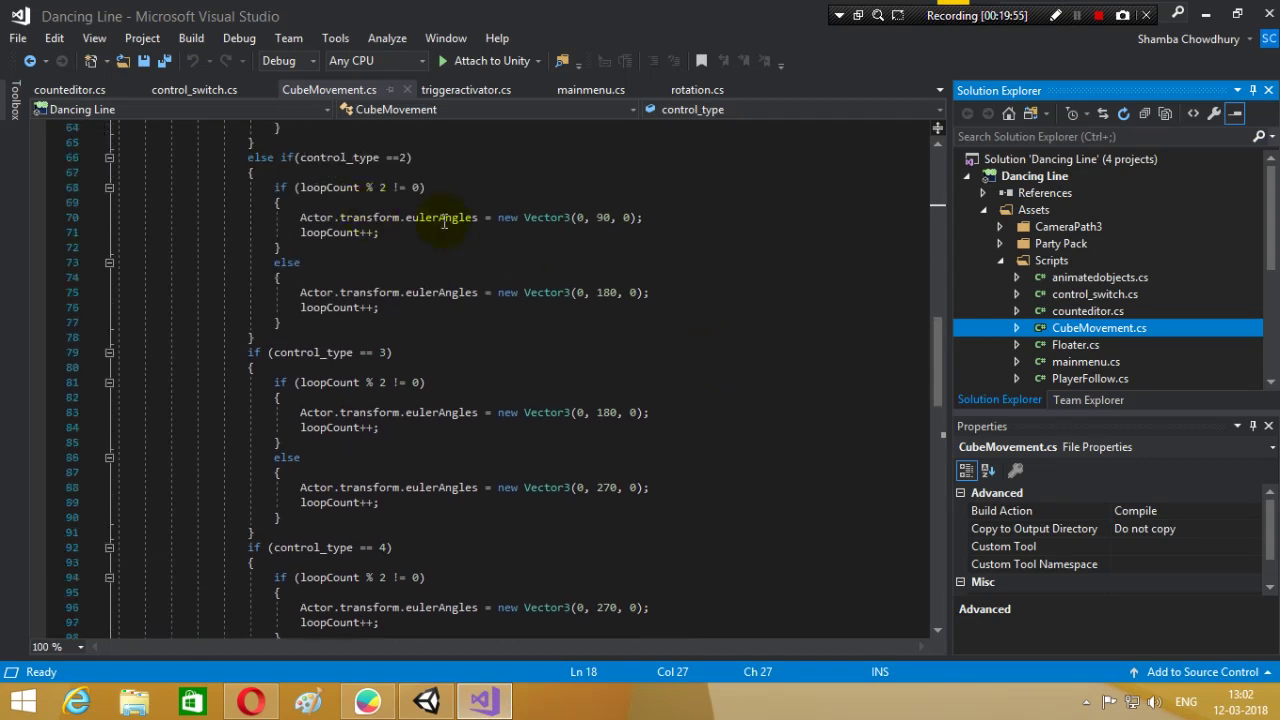
{"action": "scroll", "coordinate": [675, 229], "scroll_direction": "up", "scroll_amount": 3}
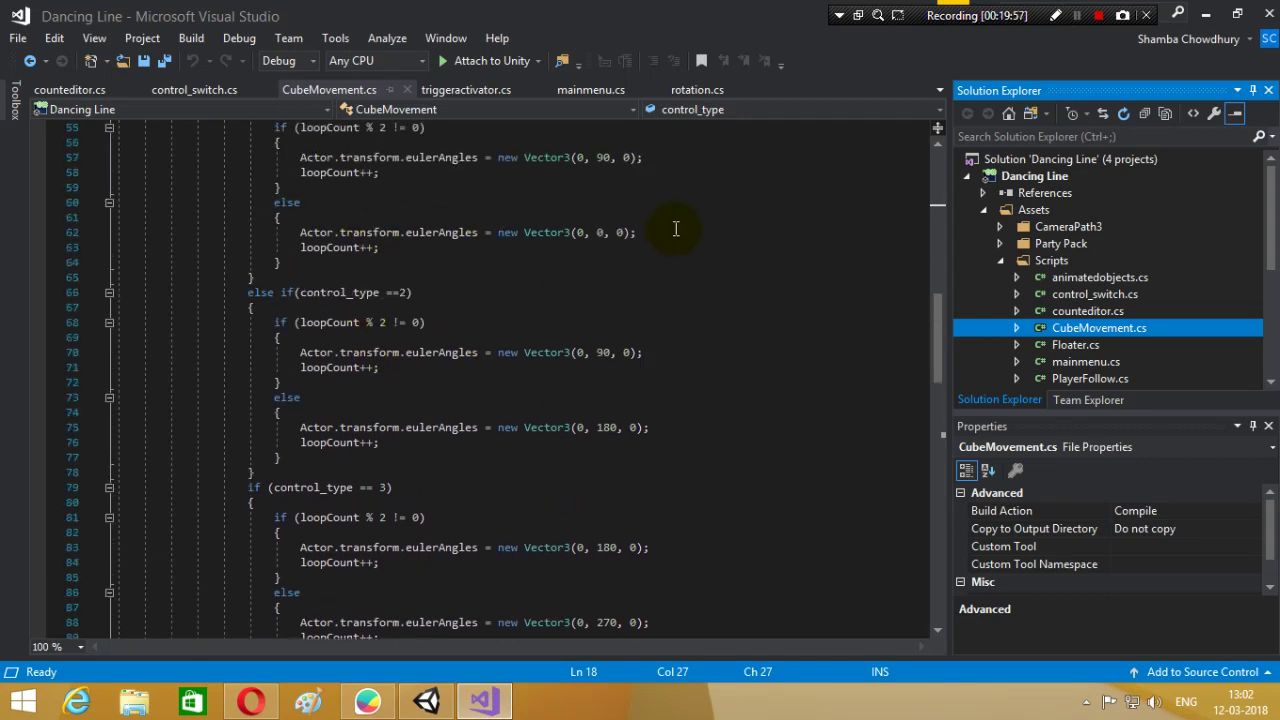
{"action": "scroll", "coordinate": [675, 229], "scroll_direction": "up", "scroll_amount": 1}
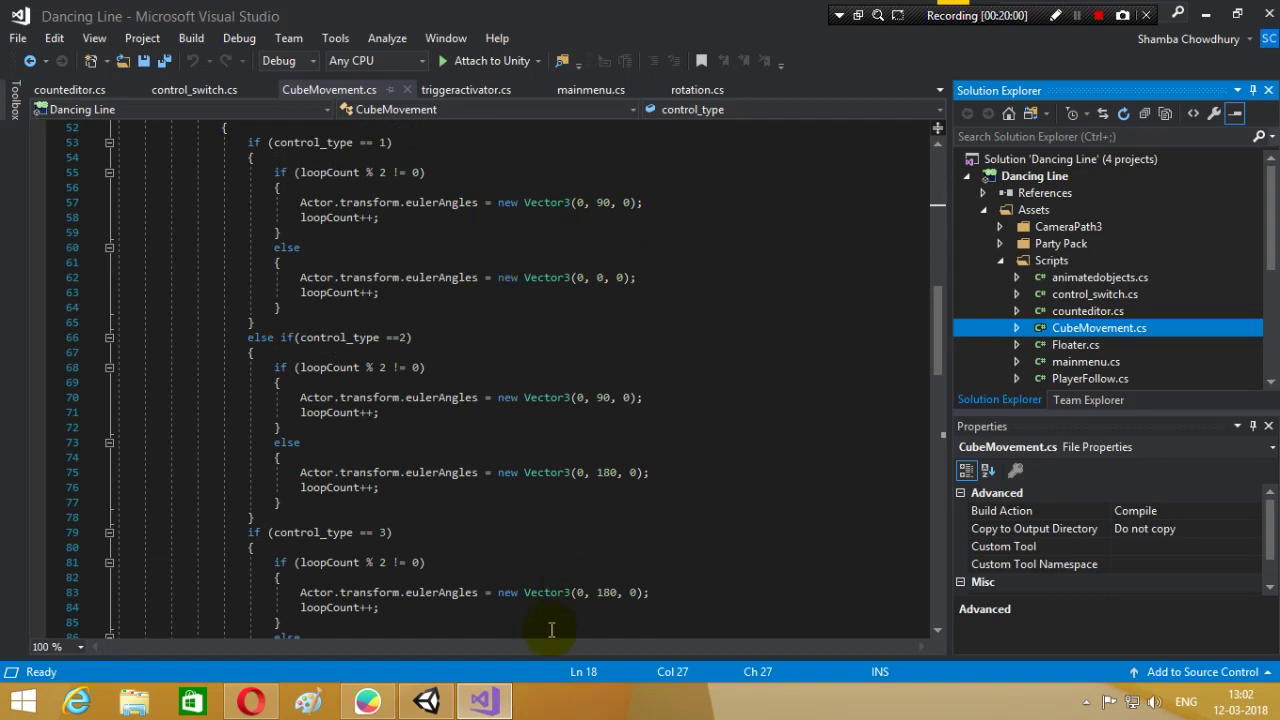
- Delete trigger (4) and set trigger (12)'s tag to type1
{"action": "left_click", "coordinate": [426, 703]}
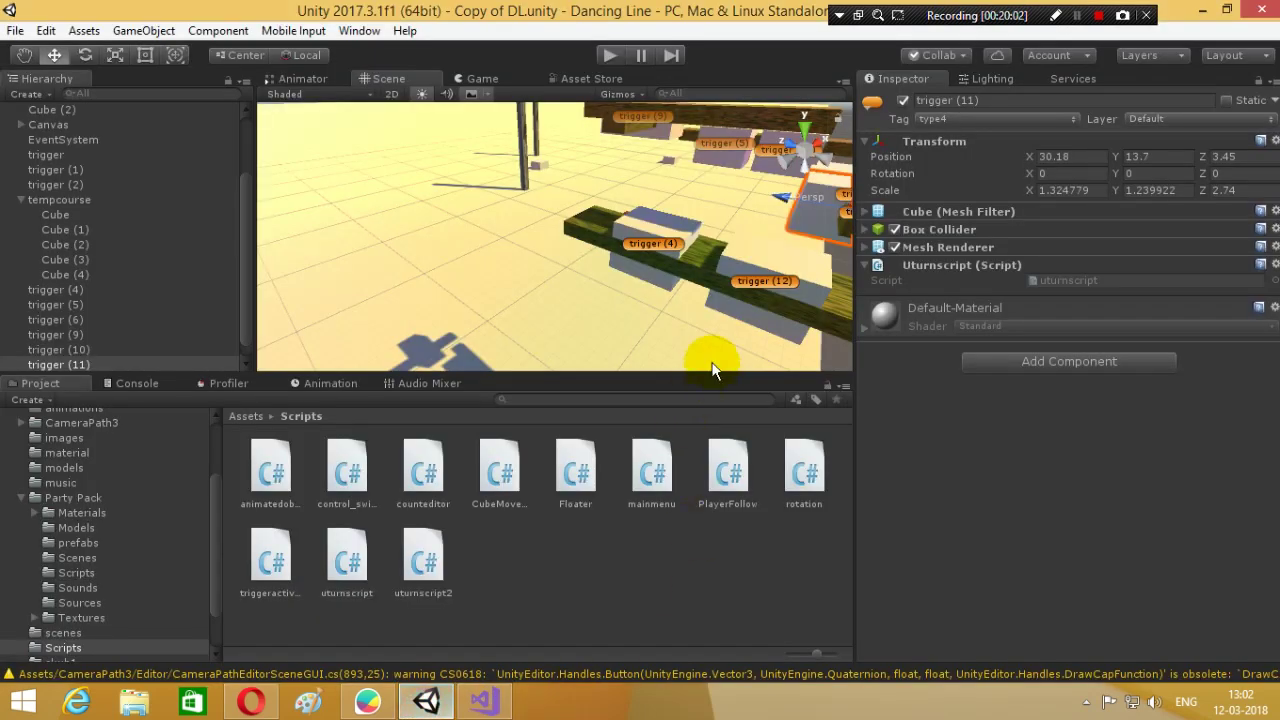
{"action": "left_click", "coordinate": [659, 236]}
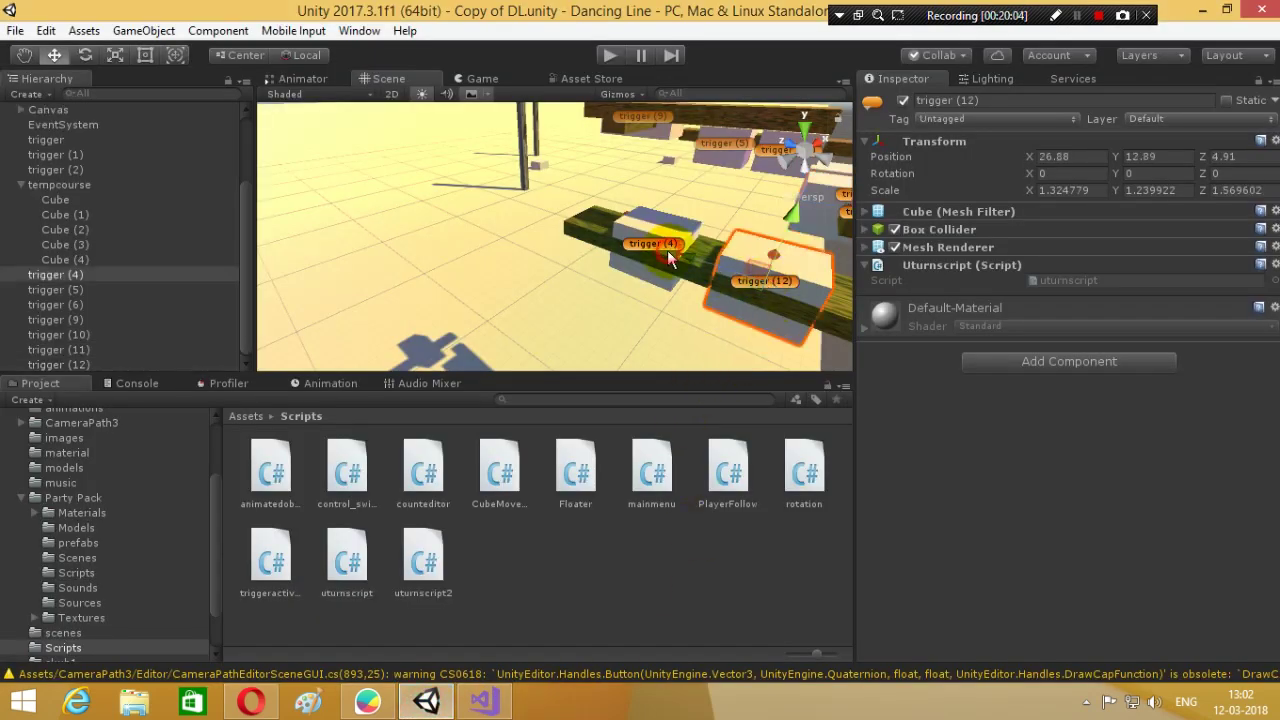
{"action": "left_click", "coordinate": [795, 273]}
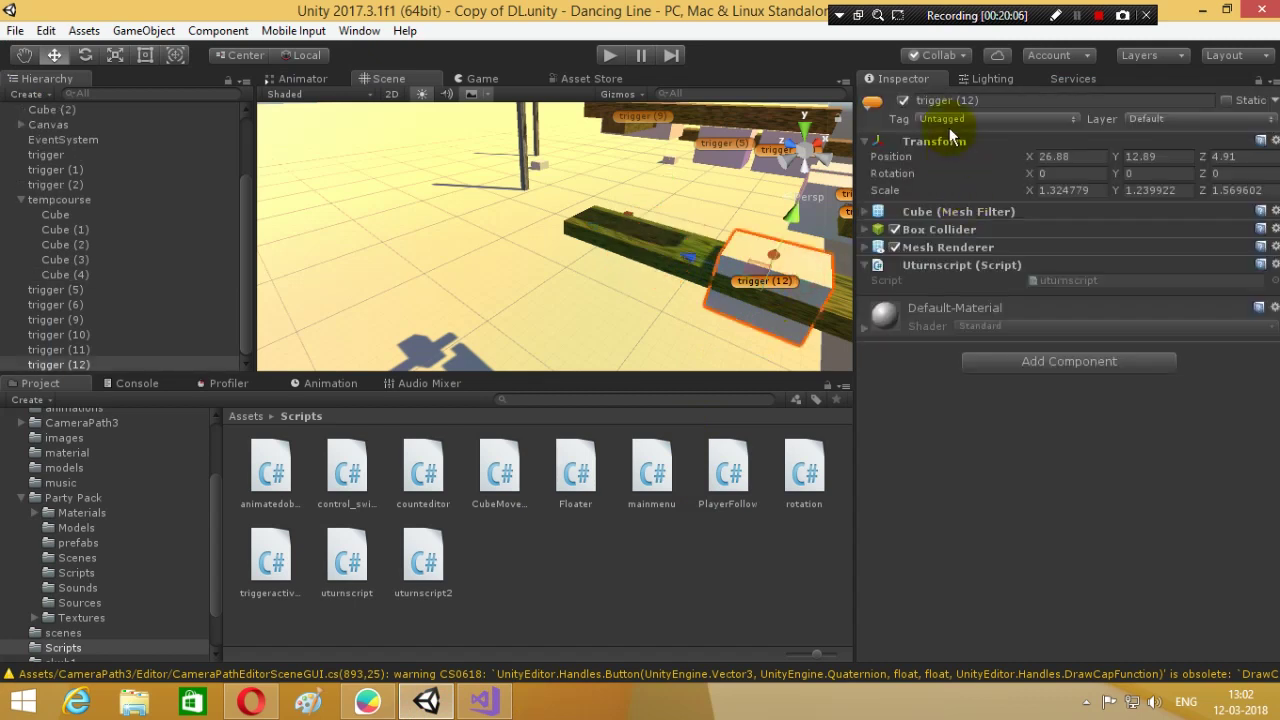
{"action": "left_click", "coordinate": [953, 119]}
{"action": "left_click", "coordinate": [960, 304]}
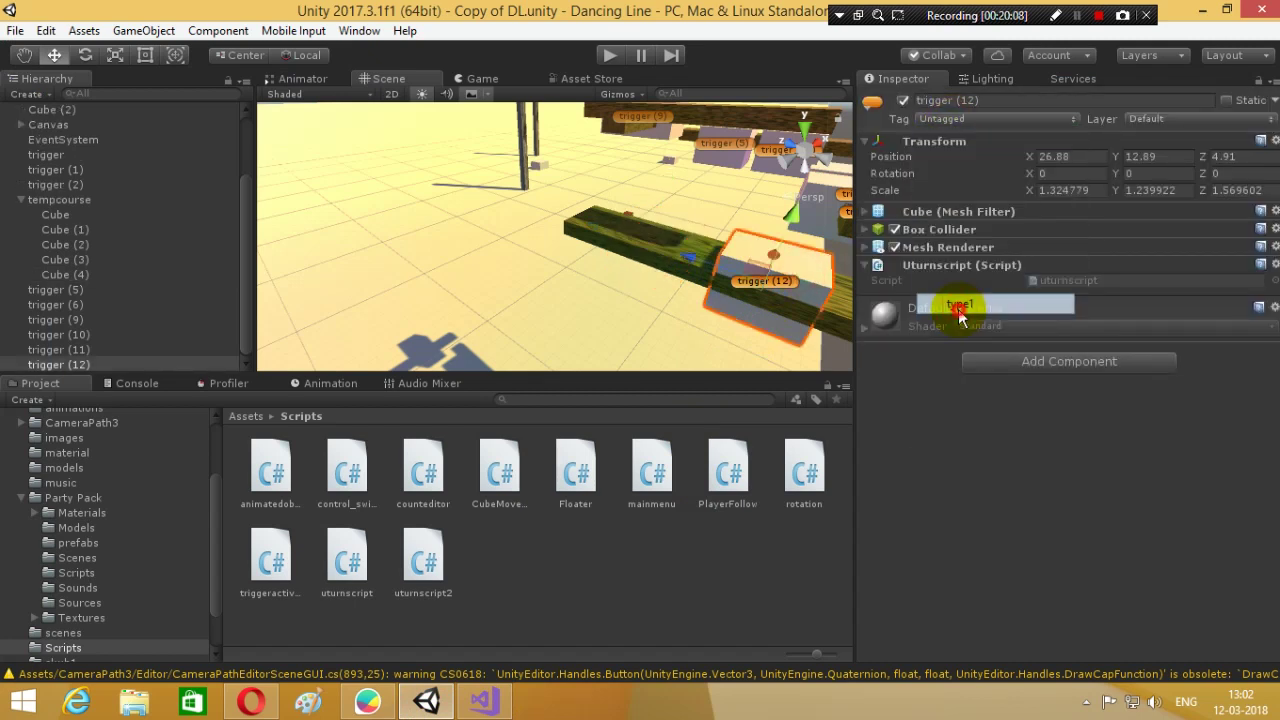
{"action": "mouse_move", "coordinate": [422, 210]}
{"action": "right_mouse_down"}
{"action": "mouse_move", "coordinate": [415, 232]}
{"action": "mouse_move", "coordinate": [316, 216]}
{"action": "mouse_move", "coordinate": [355, 175]}
{"action": "mouse_move", "coordinate": [463, 137]}
{"action": "mouse_move", "coordinate": [559, 185]}
{"action": "right_mouse_up"}
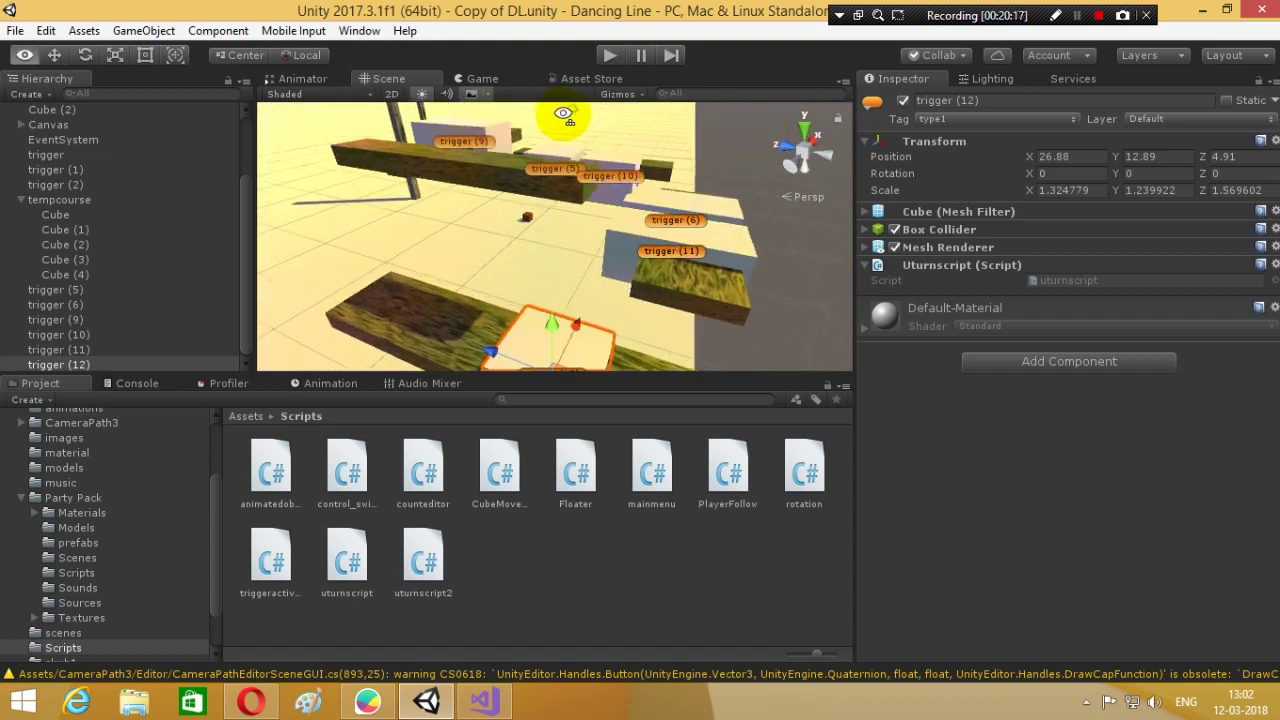
- Inspect track piece Cube (4)'s position, then lower the player Cube to ground level
{"action": "left_click", "coordinate": [559, 185]}
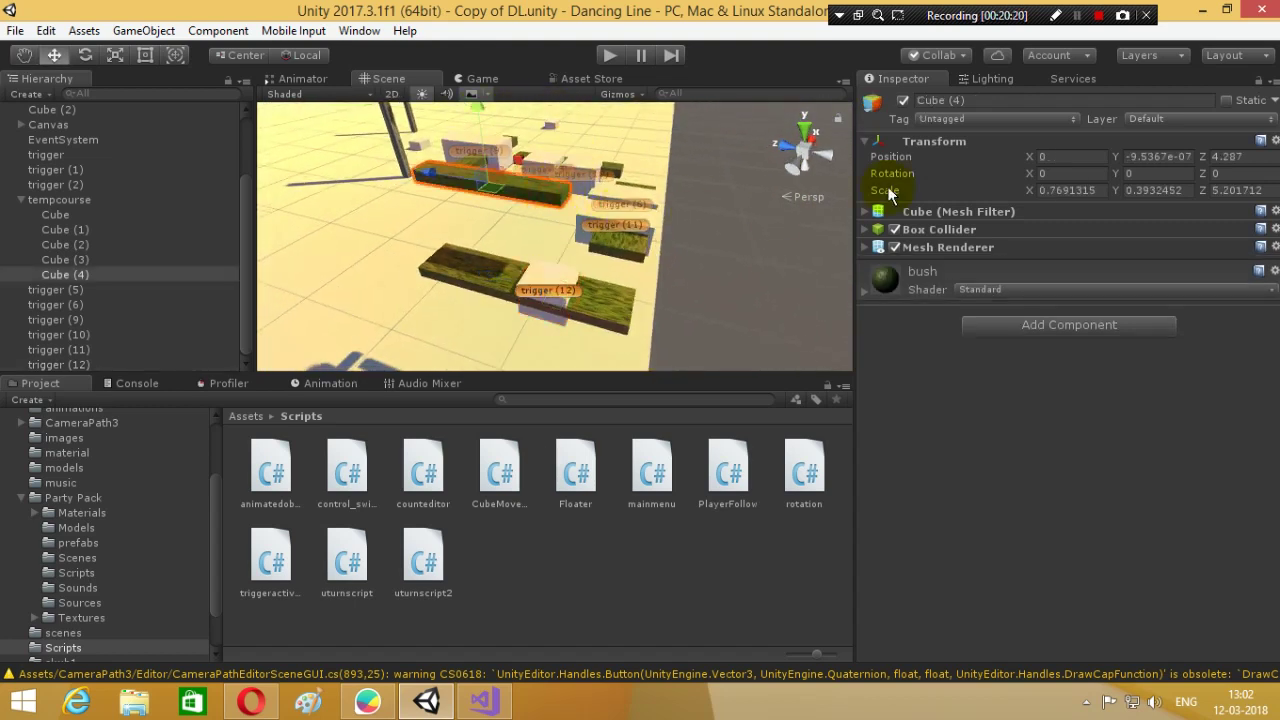
{"action": "left_click", "coordinate": [1046, 156]}
{"action": "left_click", "coordinate": [1168, 156]}
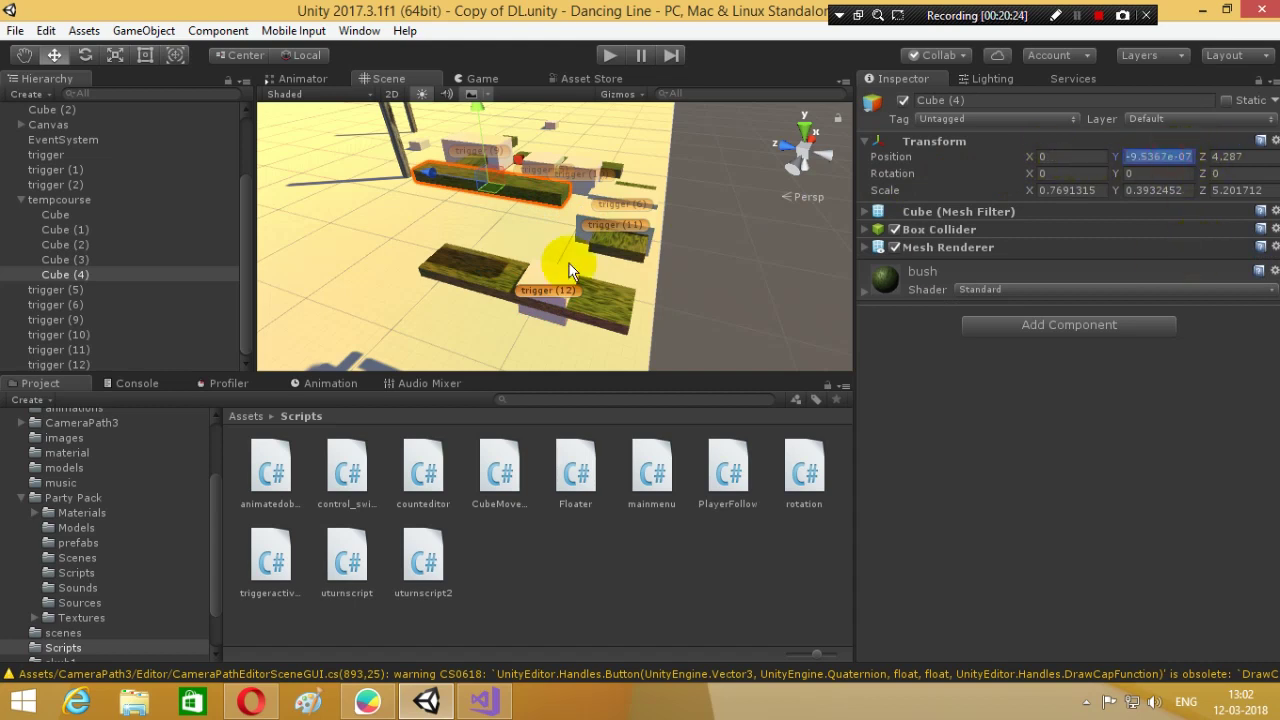
{"action": "scroll", "coordinate": [53, 126], "scroll_direction": "up", "scroll_amount": 3}
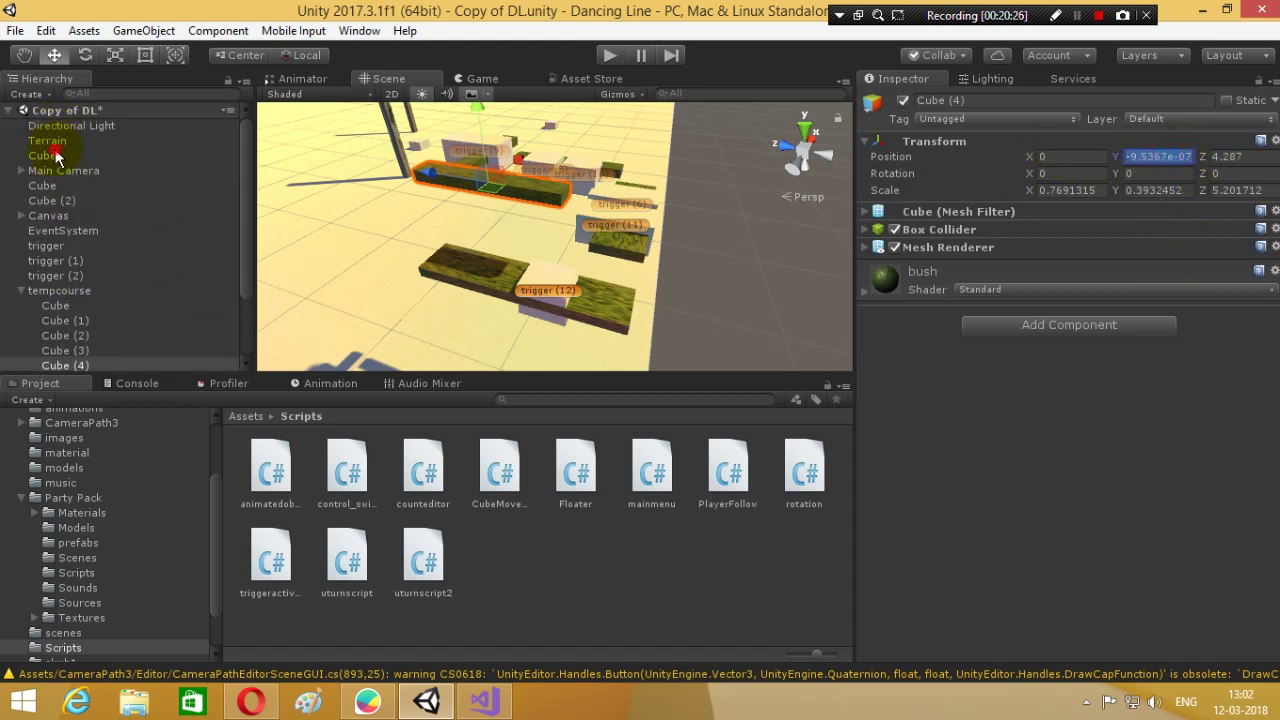
{"action": "left_click", "coordinate": [42, 156]}
{"action": "left_click_drag", "start_coordinate": [400, 195], "coordinate": [457, 194], "text": "alt"}
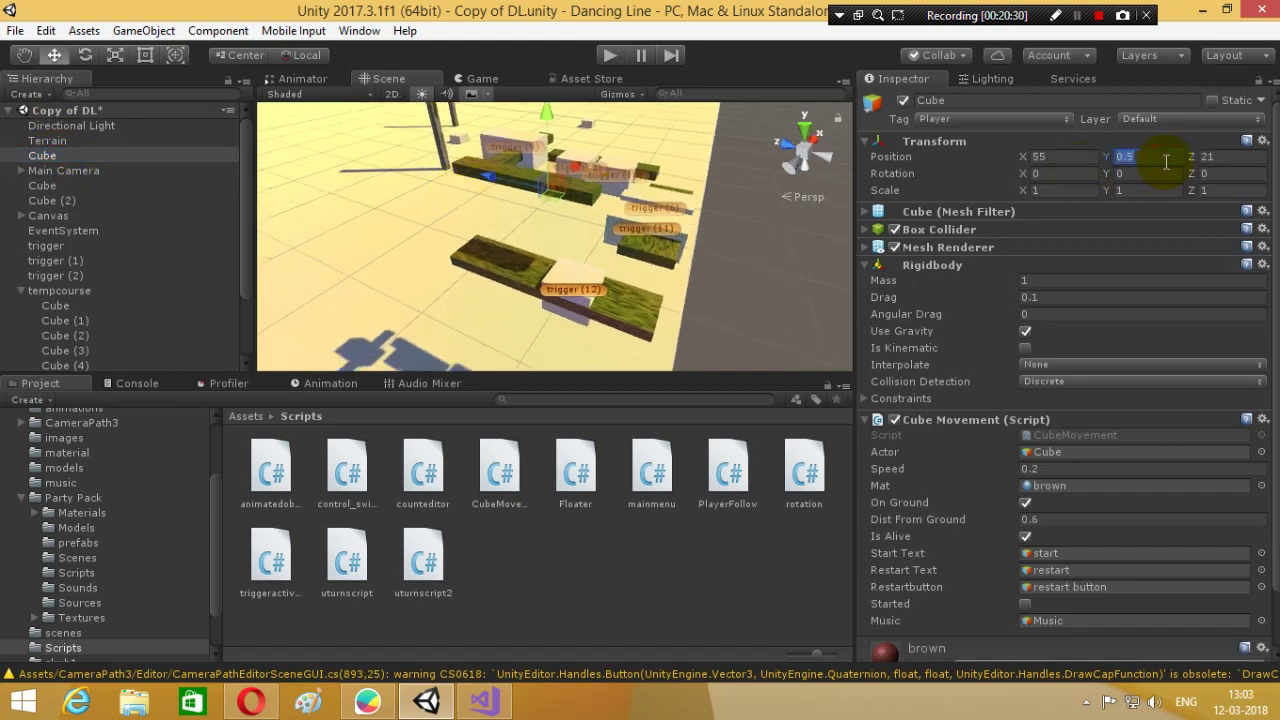
{"action": "left_click_drag", "start_coordinate": [1159, 168], "coordinate": [1120, 168]}
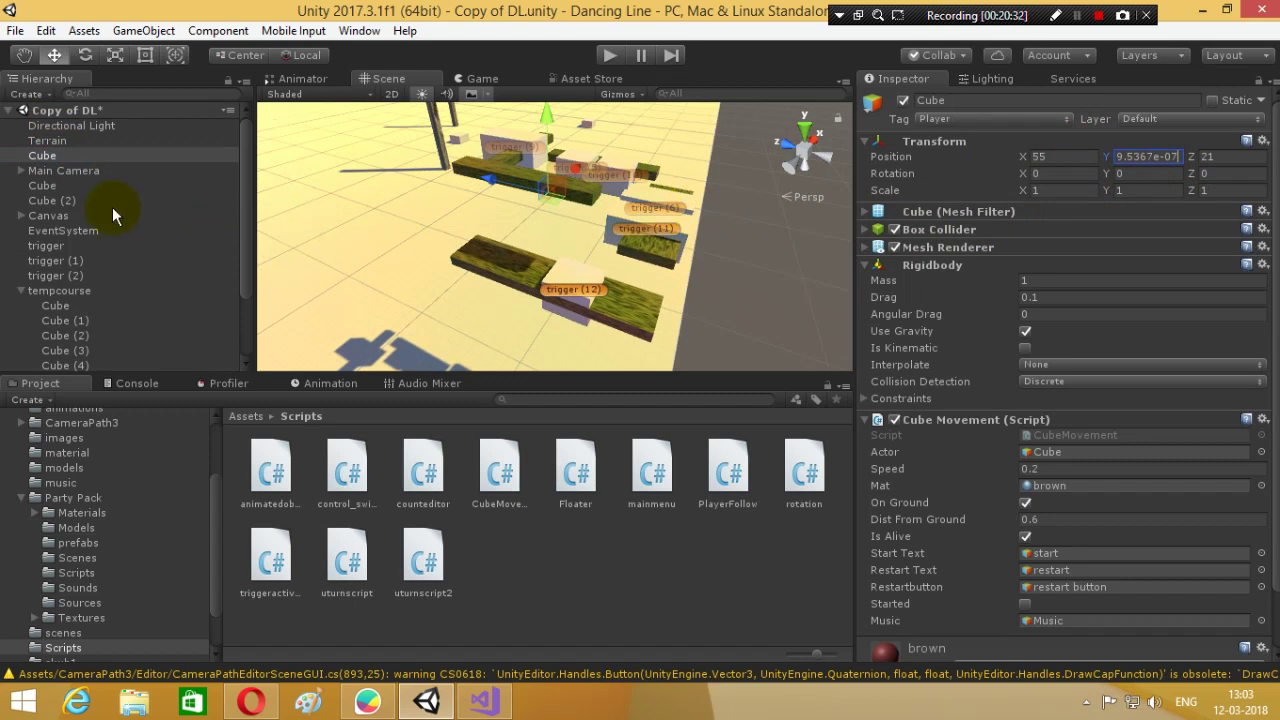
- Copy Cube (4)'s Z position 4.287 and paste it into the player Cube's Position Z
{"action": "left_click", "coordinate": [515, 179]}
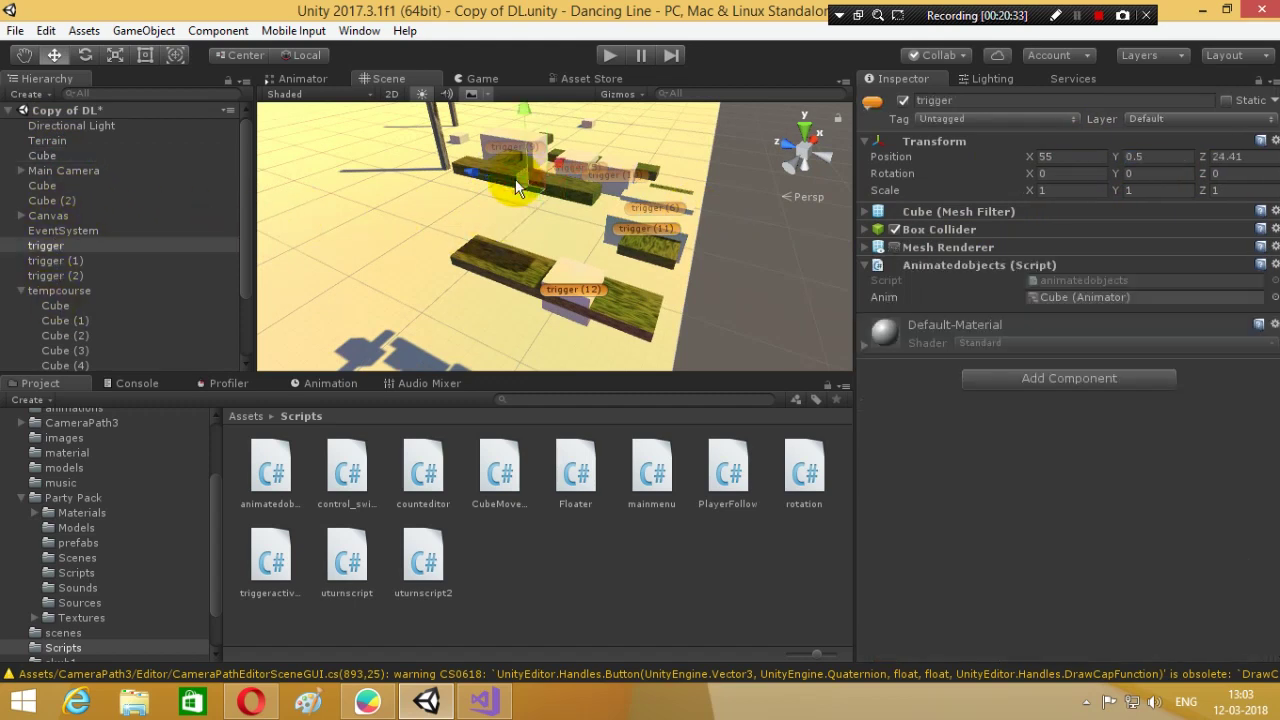
{"action": "left_click", "coordinate": [563, 191]}
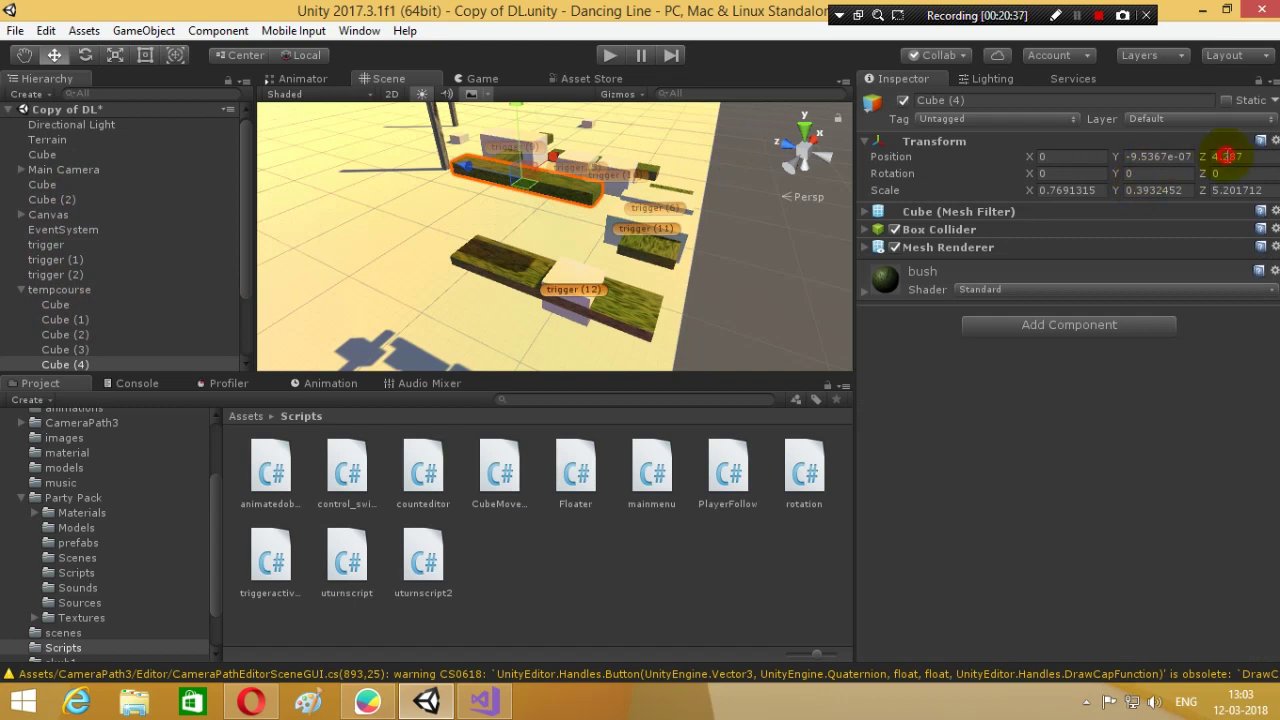
{"action": "left_click", "coordinate": [1226, 156]}
{"action": "left_click", "coordinate": [58, 157]}
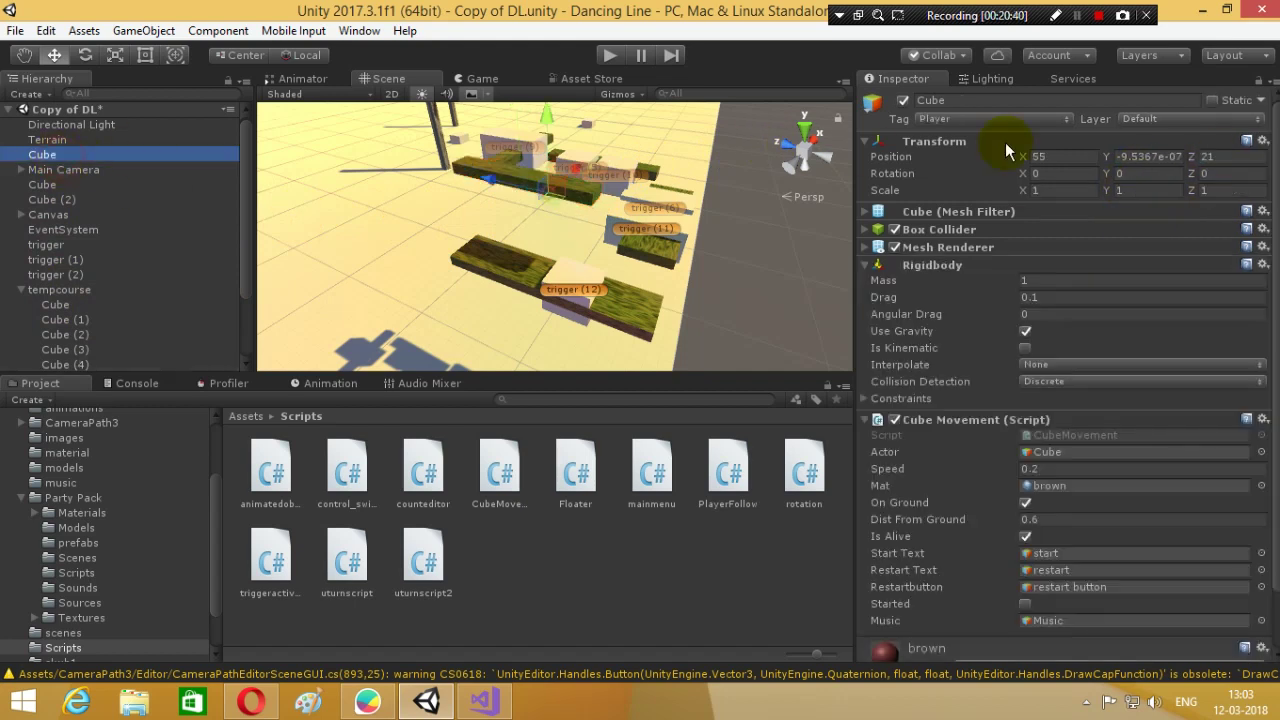
{"action": "left_click", "coordinate": [1210, 156]}
{"action": "type", "text": "4.287"}
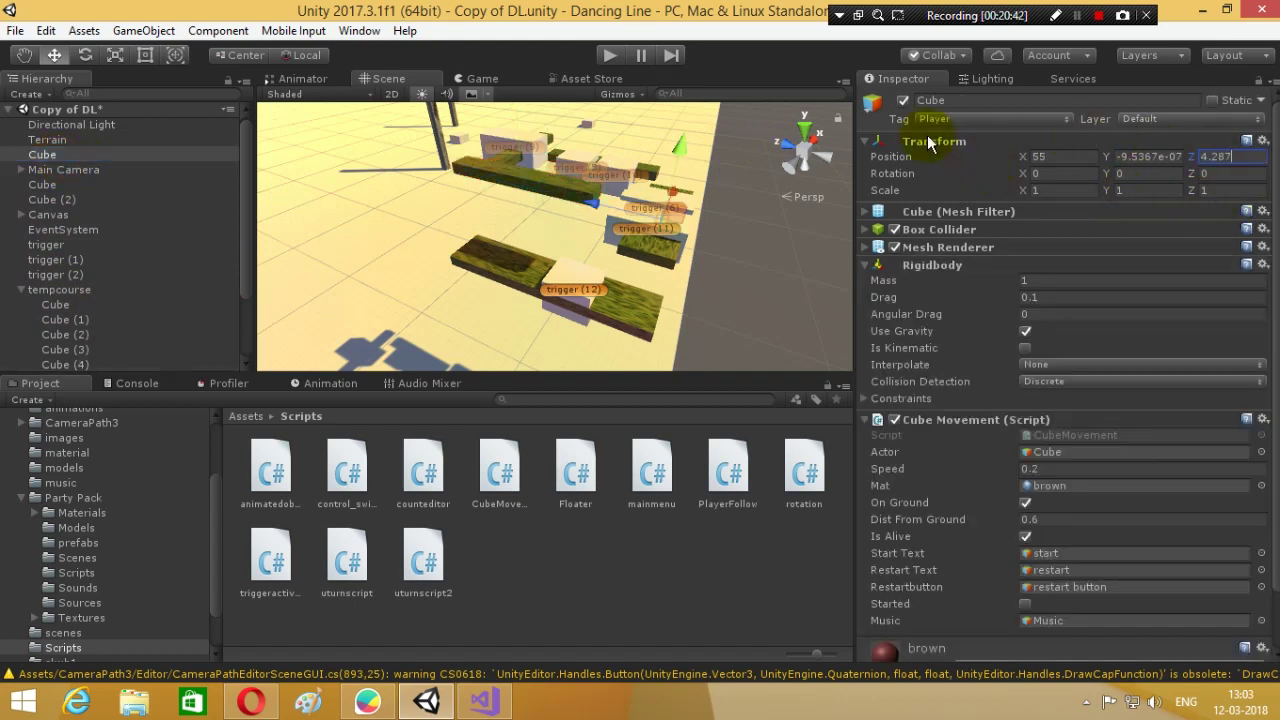
{"action": "right_click", "coordinate": [803, 148]}
{"action": "left_click", "coordinate": [730, 200]}
{"action": "left_click", "coordinate": [733, 200]}
{"action": "mouse_move", "coordinate": [730, 205]}
{"action": "left_mouse_down", "text": "alt"}
{"action": "mouse_move", "coordinate": [519, 192]}
{"action": "mouse_move", "coordinate": [542, 222]}
{"action": "left_mouse_up", "text": "alt"}
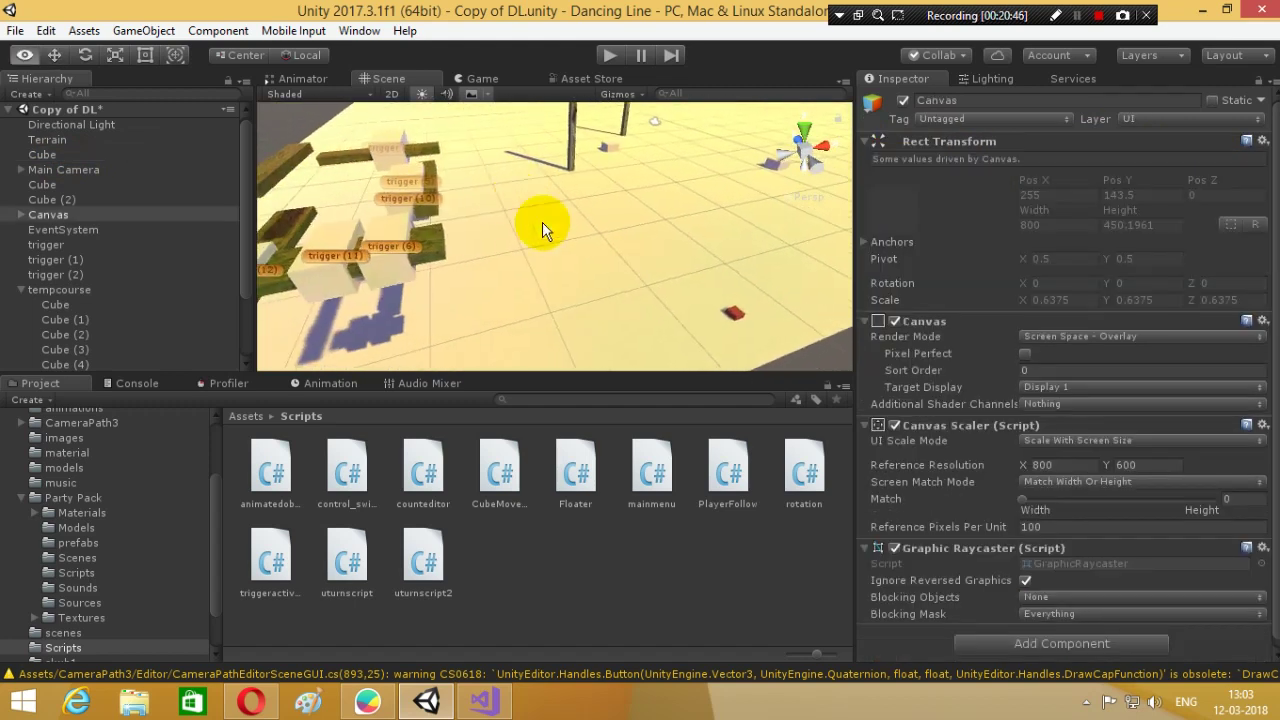
- Drag the player Cube onto the track near the triggers, to X 28.36, Y 16.4, Z 5.45
{"action": "left_click", "coordinate": [90, 157]}
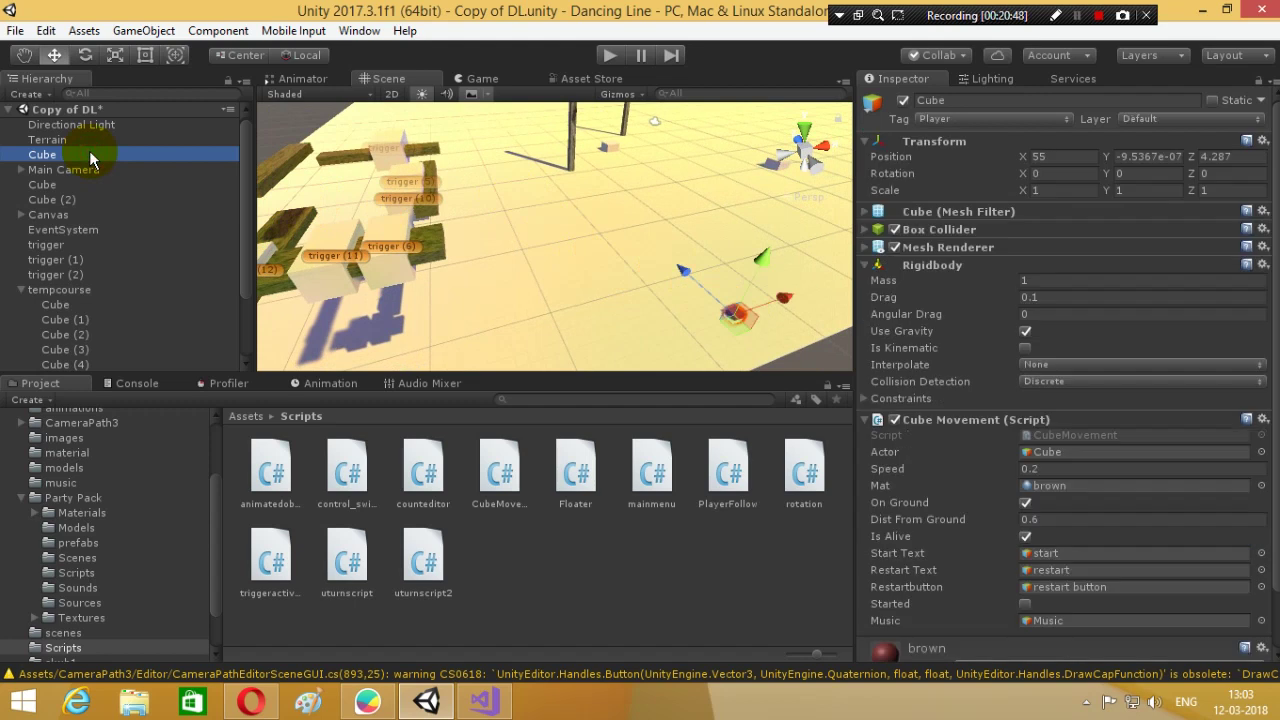
{"action": "left_click", "coordinate": [778, 237]}
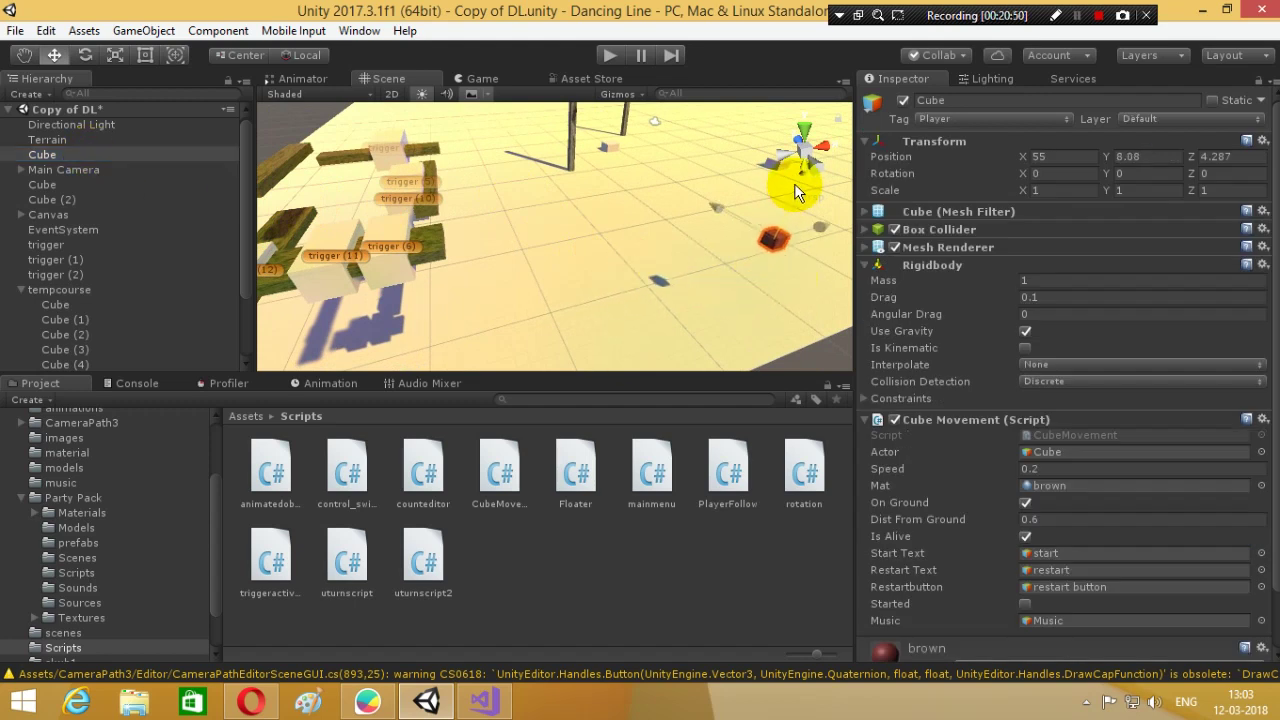
{"action": "mouse_move", "coordinate": [794, 183]}
{"action": "left_mouse_down"}
{"action": "mouse_move", "coordinate": [476, 273]}
{"action": "mouse_move", "coordinate": [512, 268]}
{"action": "mouse_move", "coordinate": [510, 303]}
{"action": "left_mouse_up"}
{"action": "mouse_move", "coordinate": [496, 259]}
{"action": "left_mouse_down"}
{"action": "mouse_move", "coordinate": [477, 199]}
{"action": "mouse_move", "coordinate": [488, 250]}
{"action": "mouse_move", "coordinate": [603, 166]}
{"action": "mouse_move", "coordinate": [677, 214]}
{"action": "mouse_move", "coordinate": [876, 186]}
{"action": "mouse_move", "coordinate": [956, 126]}
{"action": "mouse_move", "coordinate": [952, 160]}
{"action": "mouse_move", "coordinate": [844, 161]}
{"action": "left_mouse_up"}
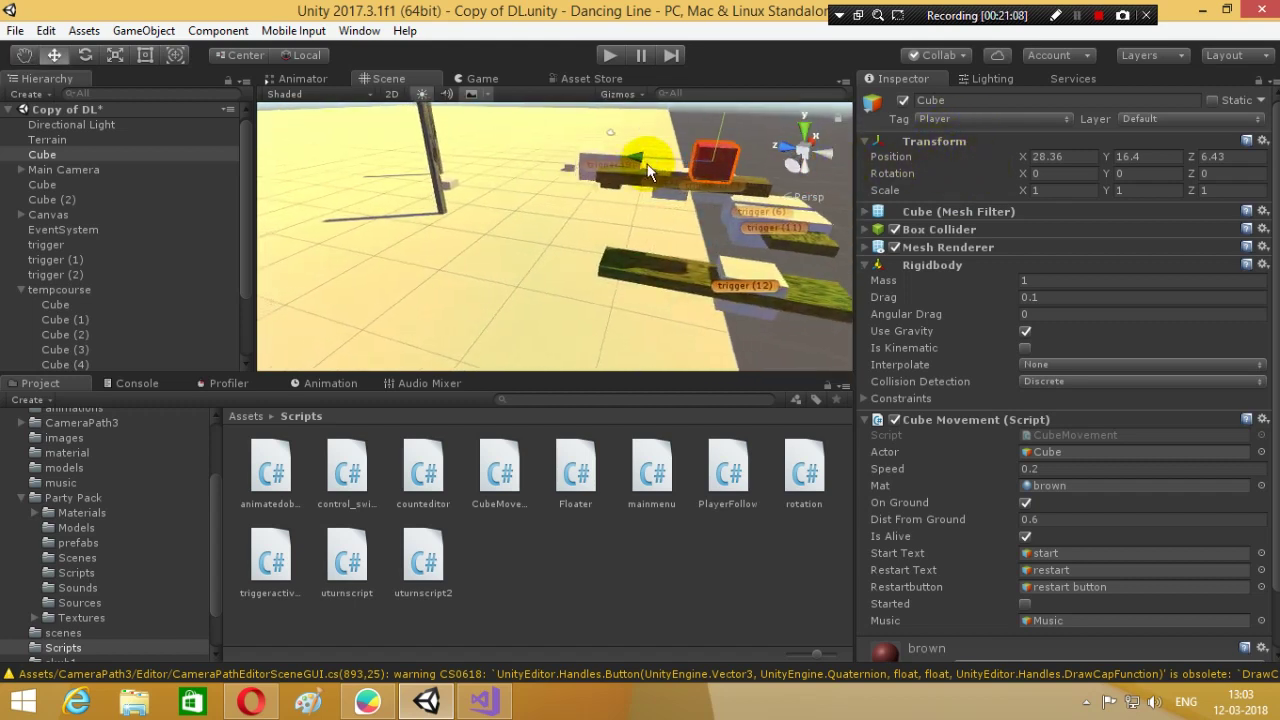
{"action": "mouse_move", "coordinate": [654, 160]}
{"action": "left_mouse_down"}
{"action": "mouse_move", "coordinate": [765, 193]}
{"action": "mouse_move", "coordinate": [679, 193]}
{"action": "mouse_move", "coordinate": [628, 143]}
{"action": "left_mouse_up"}
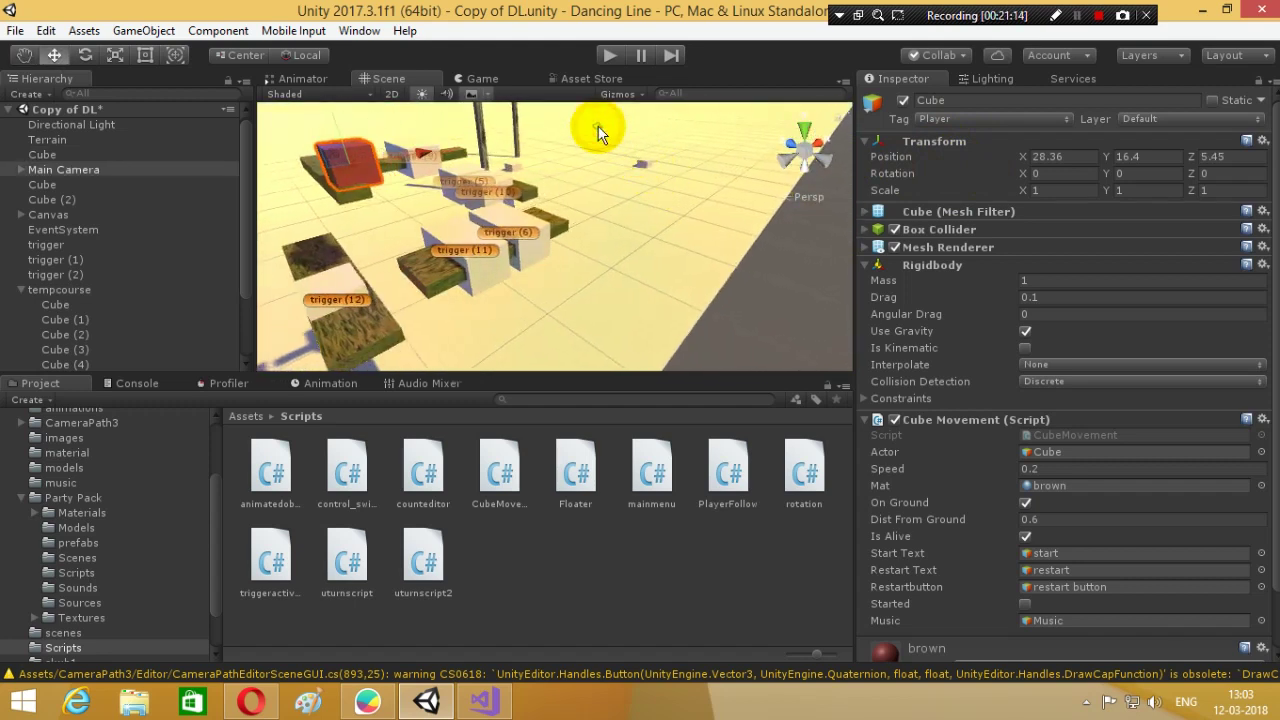
{"action": "left_click", "coordinate": [593, 133]}
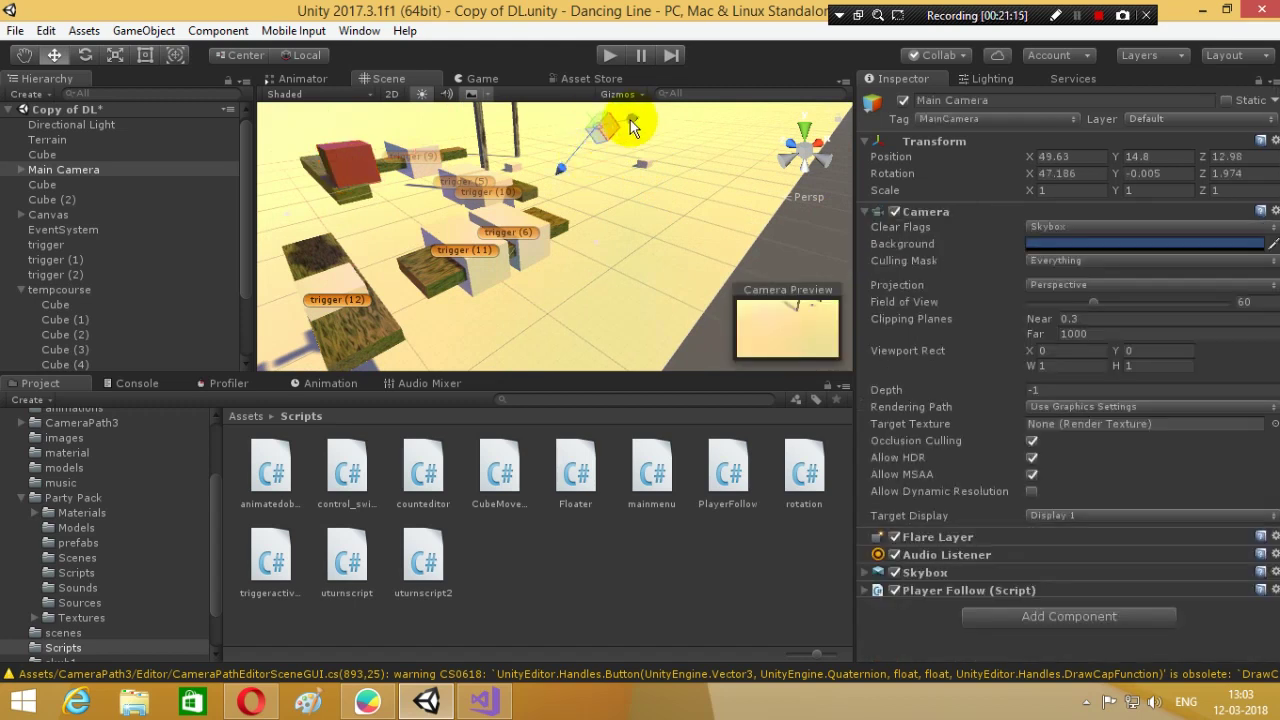
- Move the Main Camera toward the player Cube and check its placement
{"action": "mouse_move", "coordinate": [577, 142]}
{"action": "left_mouse_down"}
{"action": "mouse_move", "coordinate": [476, 138]}
{"action": "mouse_move", "coordinate": [301, 233]}
{"action": "mouse_move", "coordinate": [293, 150]}
{"action": "left_mouse_up"}
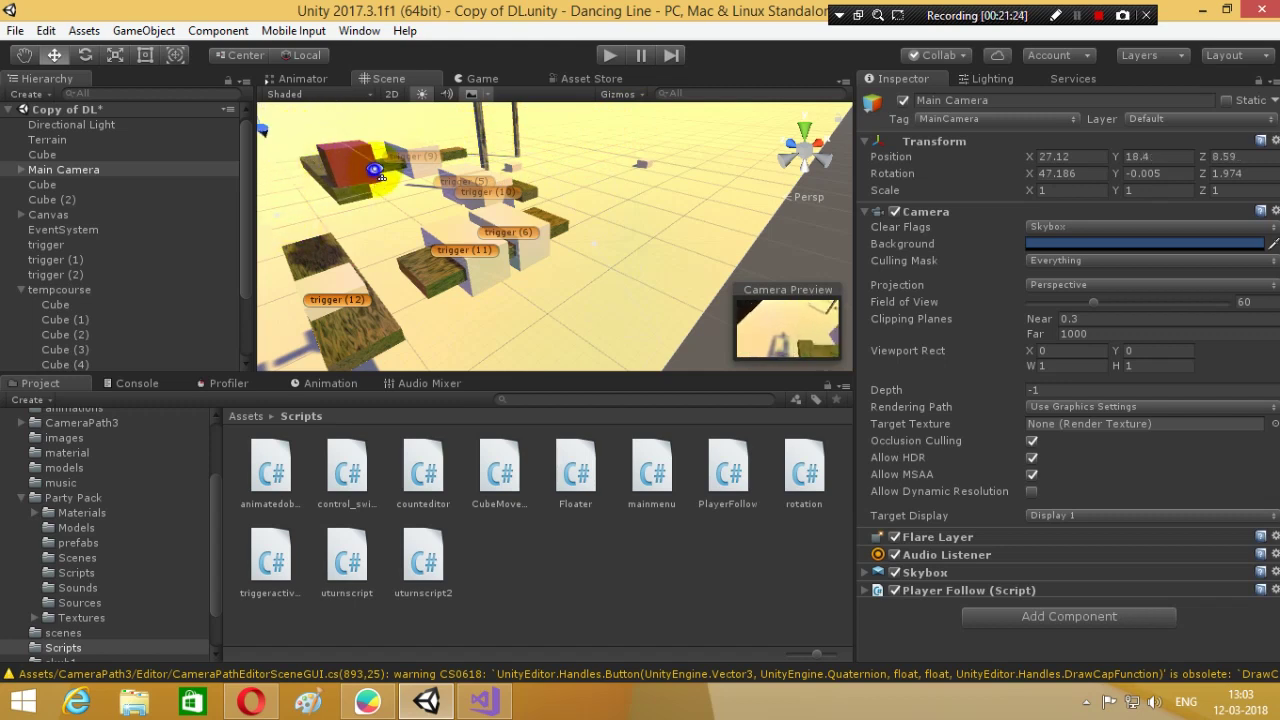
{"action": "mouse_move", "coordinate": [281, 135]}
{"action": "left_mouse_down", "text": "alt"}
{"action": "mouse_move", "coordinate": [391, 157]}
{"action": "mouse_move", "coordinate": [418, 141]}
{"action": "mouse_move", "coordinate": [390, 90]}
{"action": "mouse_move", "coordinate": [391, 114]}
{"action": "left_mouse_up", "text": "alt"}
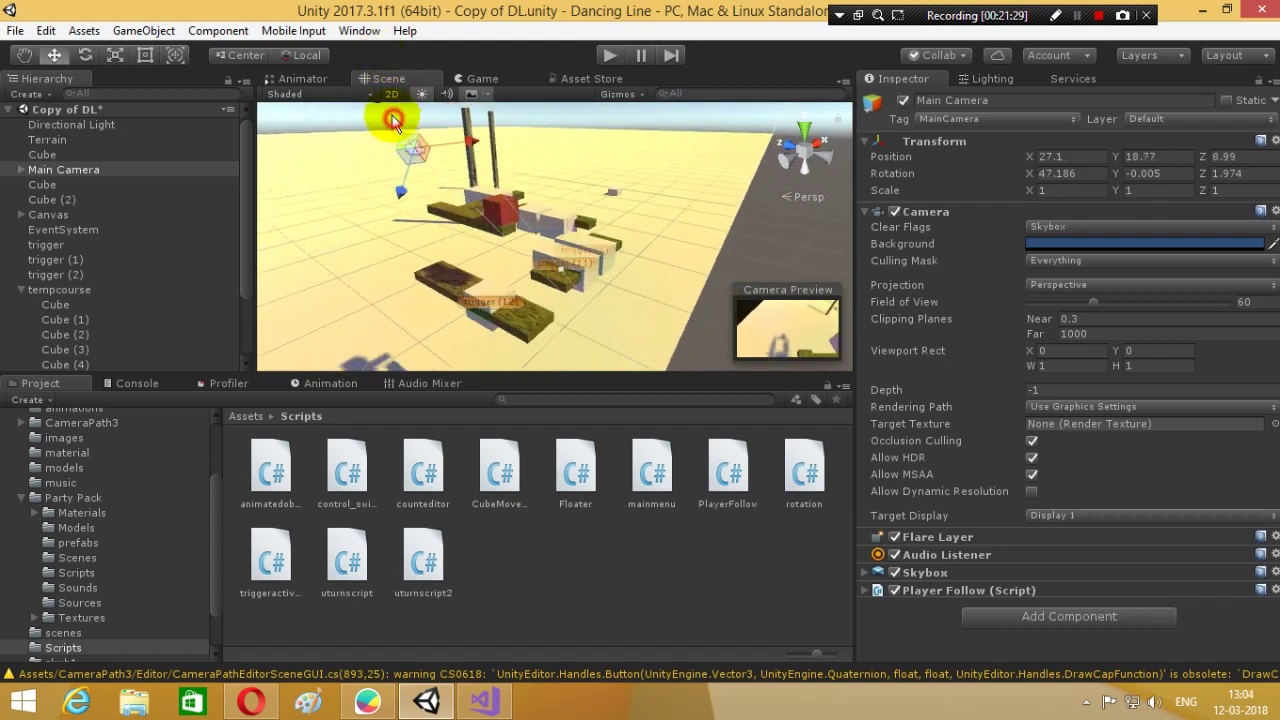
{"action": "left_click", "coordinate": [371, 94]}
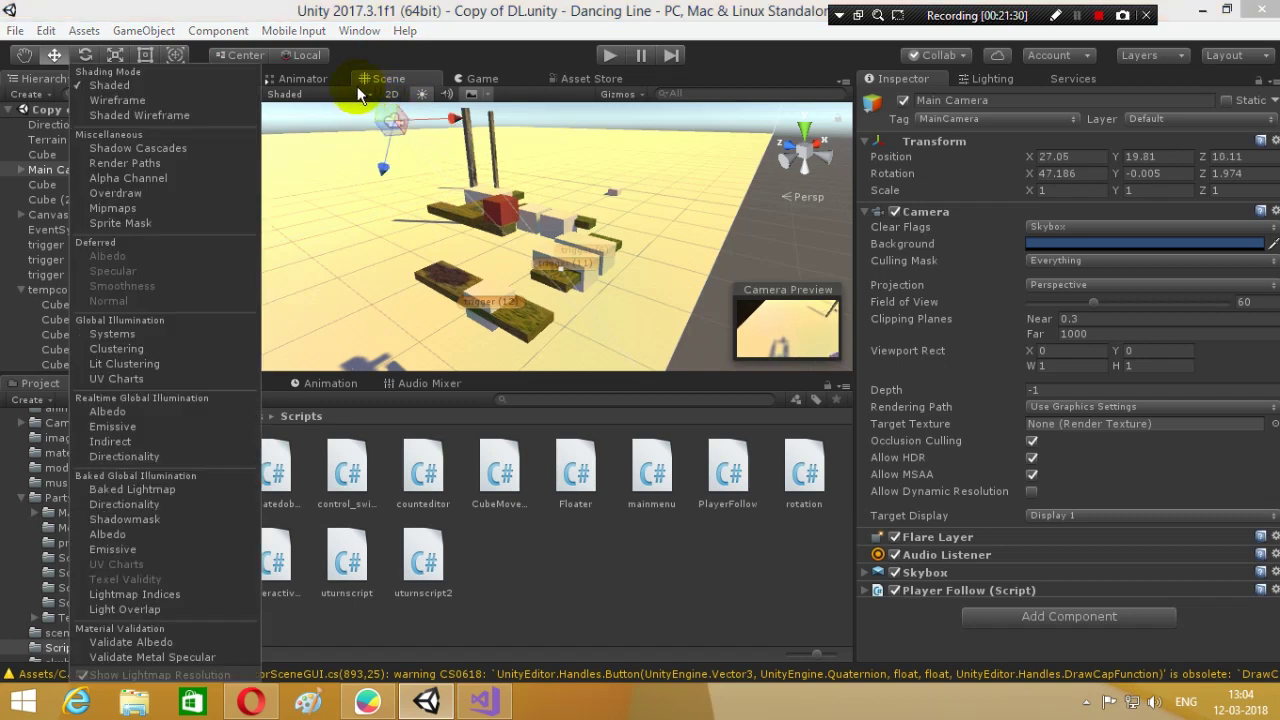
{"action": "left_click", "coordinate": [385, 151]}
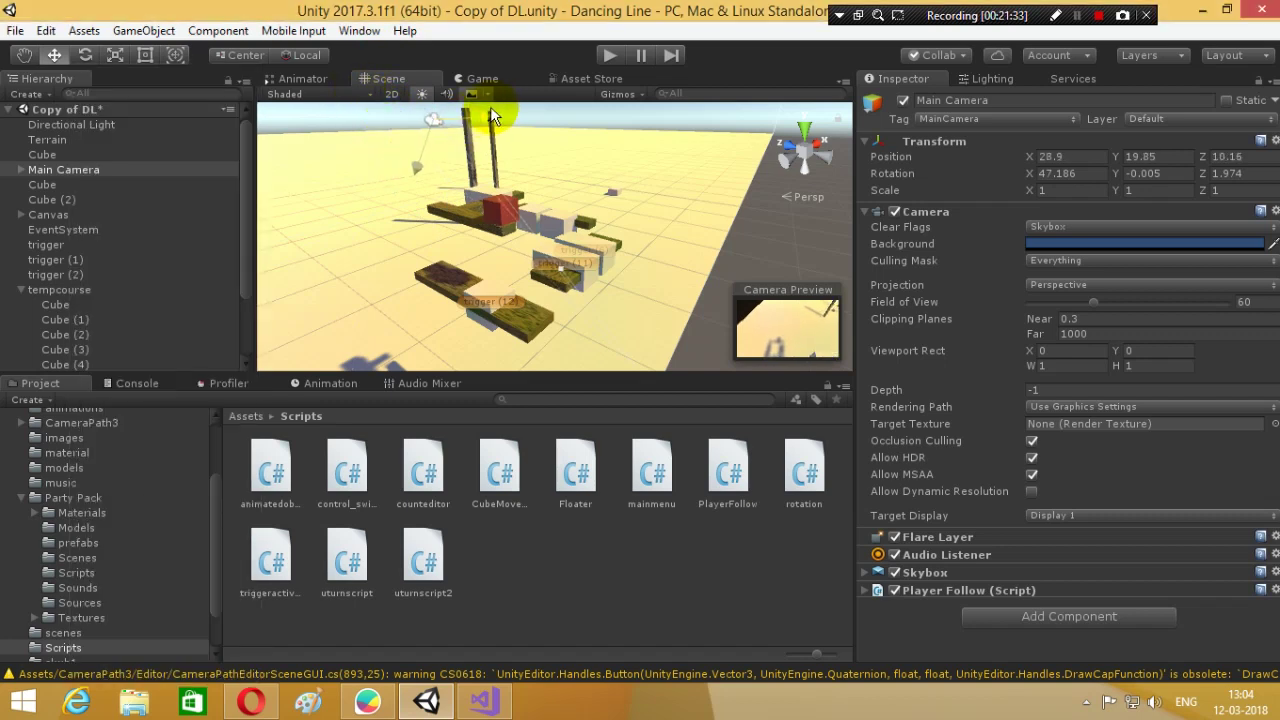
- Raise the Main Camera above the track start, ending at X 27.19, Y 22.07, Z 1.9
{"action": "left_click_drag", "start_coordinate": [492, 110], "coordinate": [433, 147]}
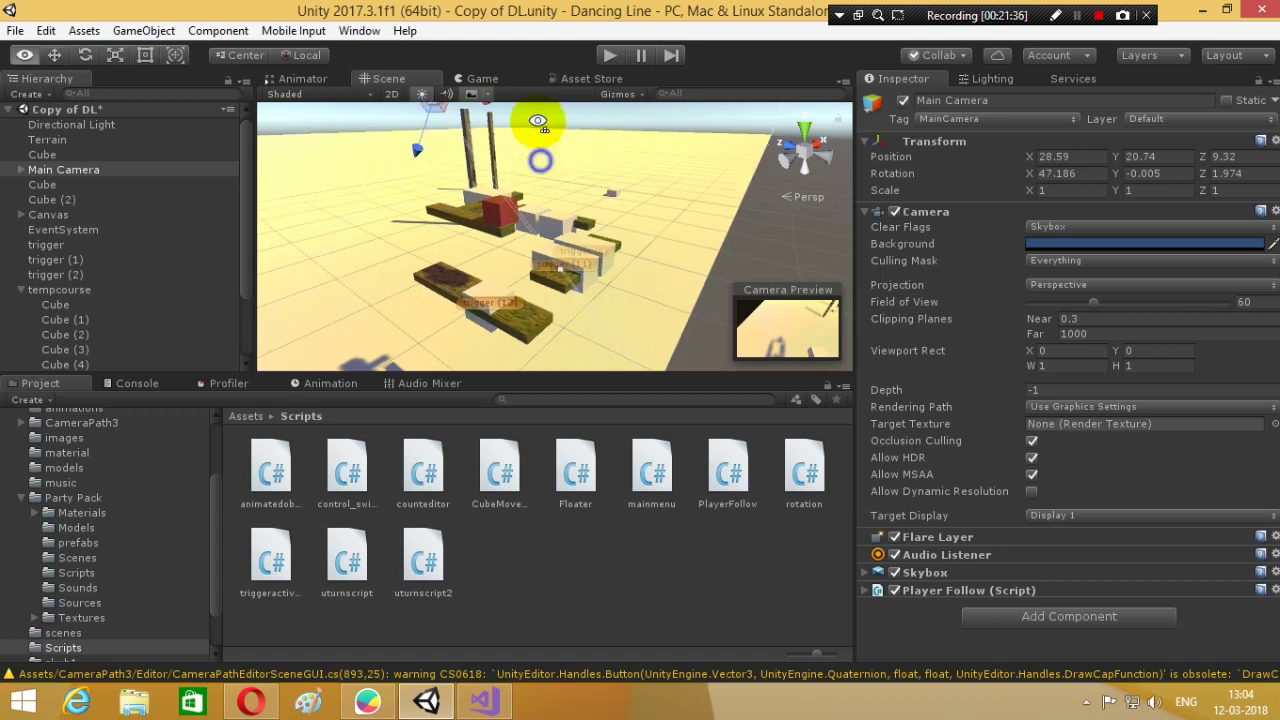
{"action": "right_click_drag", "start_coordinate": [534, 120], "coordinate": [537, 114]}
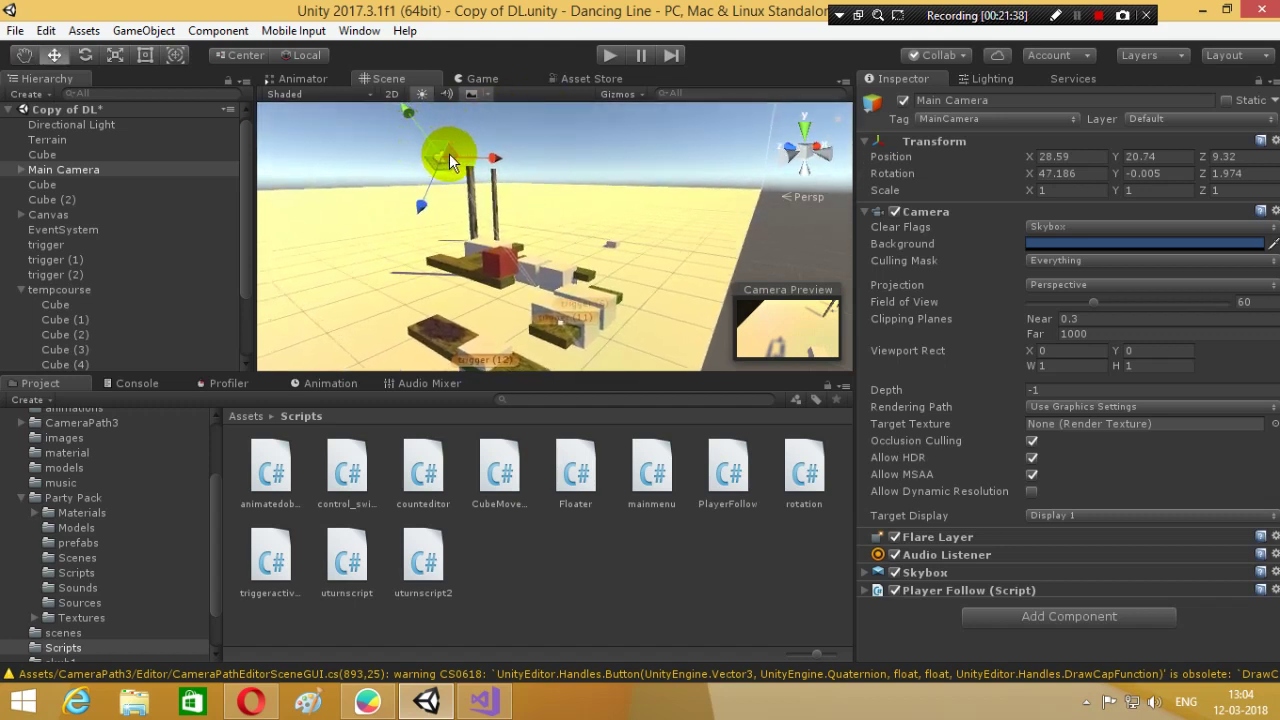
{"action": "mouse_move", "coordinate": [449, 153]}
{"action": "left_mouse_down"}
{"action": "mouse_move", "coordinate": [503, 177]}
{"action": "mouse_move", "coordinate": [578, 180]}
{"action": "mouse_move", "coordinate": [595, 101]}
{"action": "left_mouse_up"}
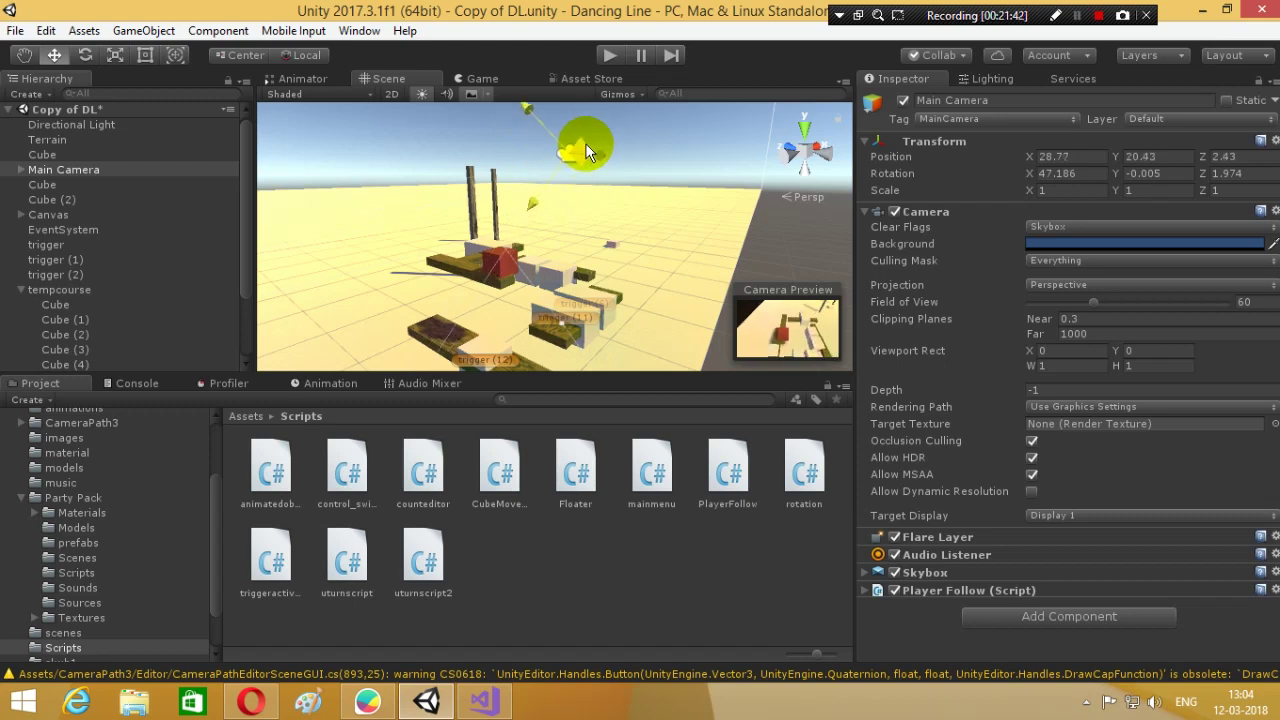
{"action": "left_click", "coordinate": [600, 95]}
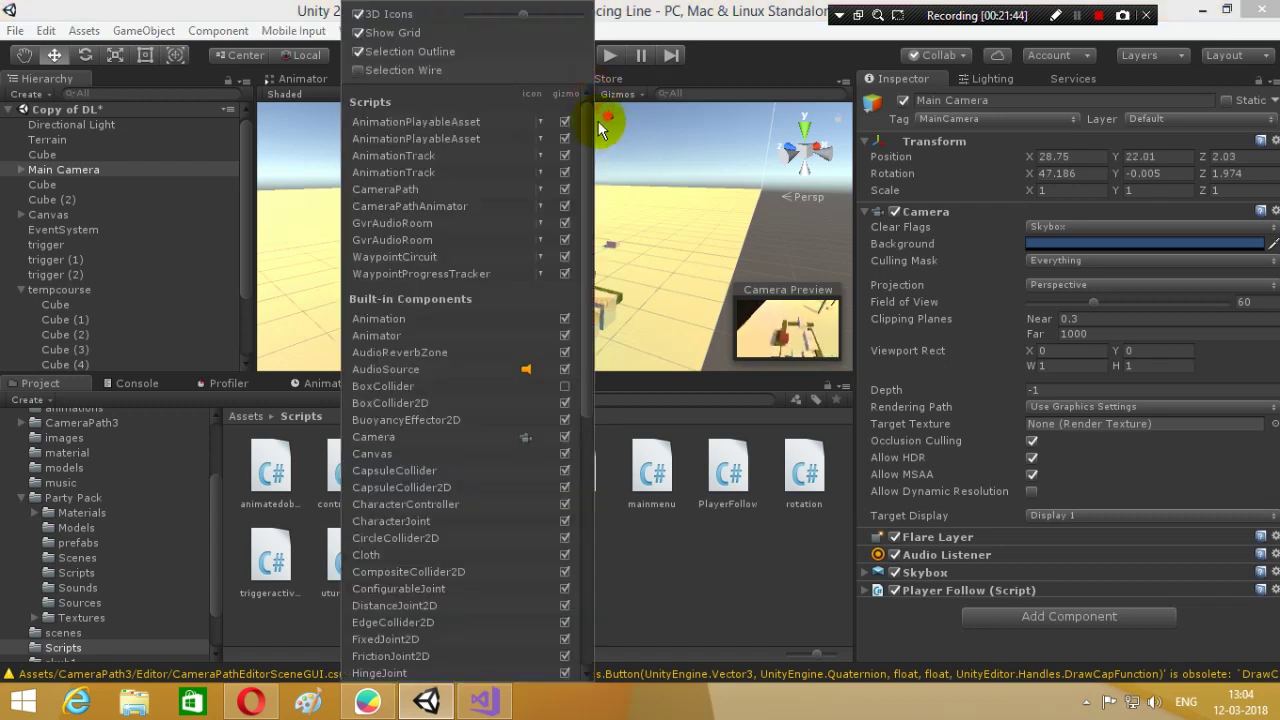
{"action": "left_click", "coordinate": [624, 129]}
{"action": "left_click", "coordinate": [605, 118]}
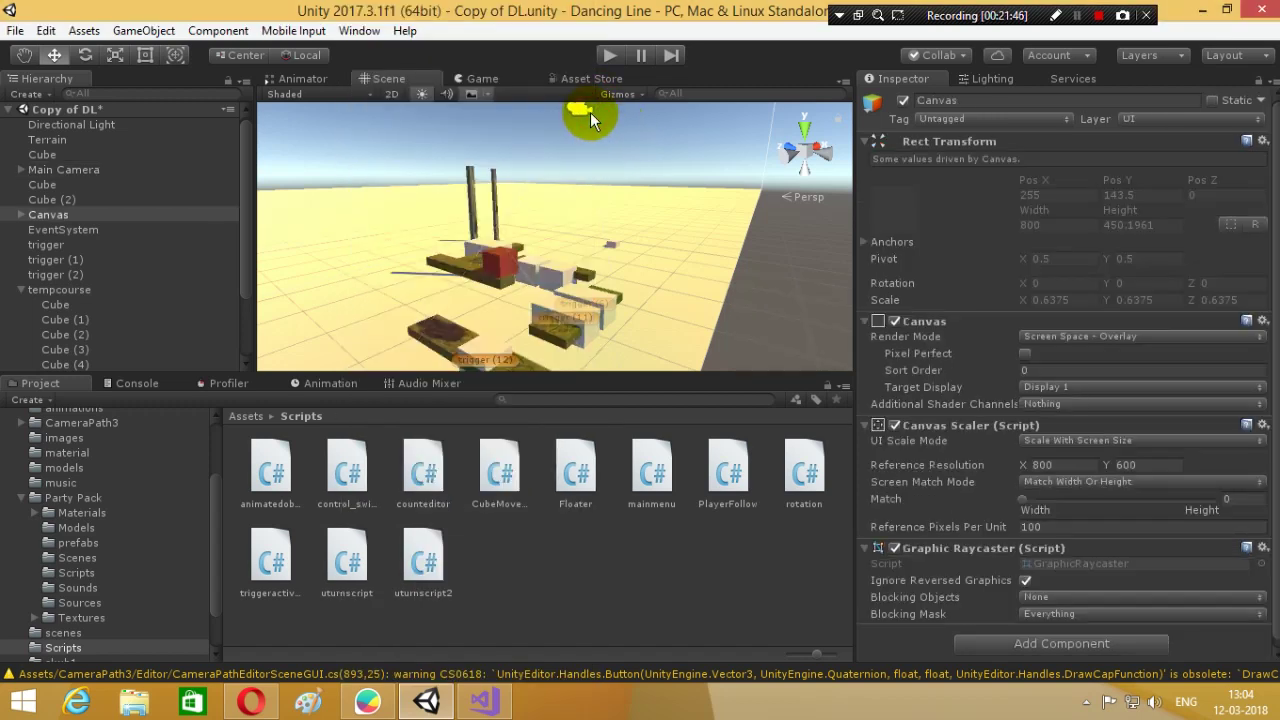
{"action": "left_click", "coordinate": [590, 112]}
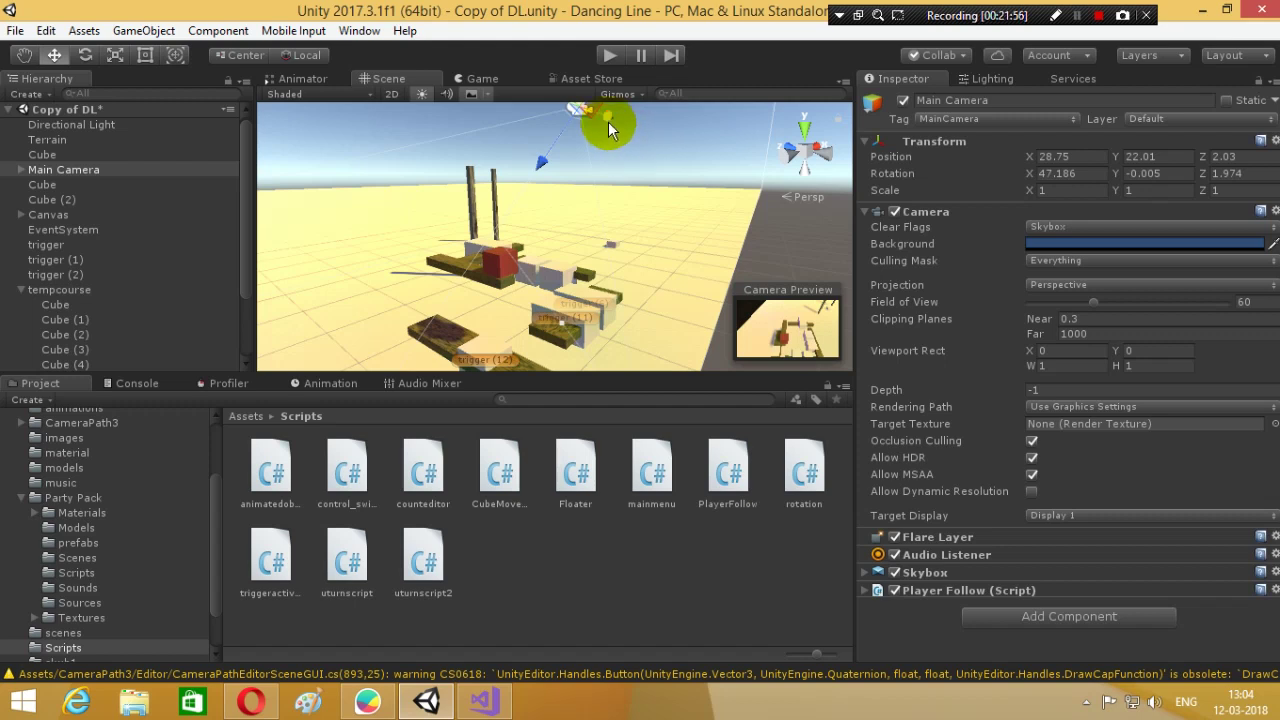
{"action": "mouse_move", "coordinate": [632, 135]}
{"action": "left_mouse_down"}
{"action": "mouse_move", "coordinate": [578, 127]}
{"action": "mouse_move", "coordinate": [523, 141]}
{"action": "left_mouse_up"}
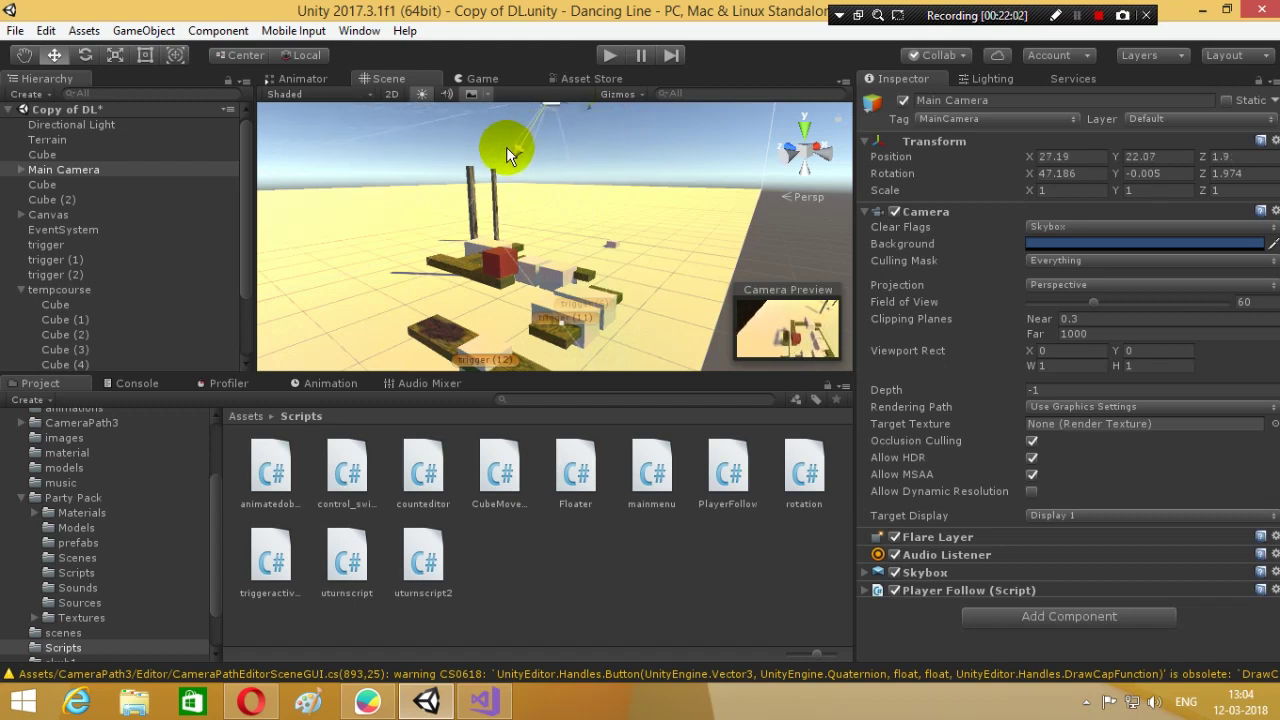
- Nudge the Main Camera slightly and recheck its framing in the Game view
{"action": "left_click", "coordinate": [482, 79]}
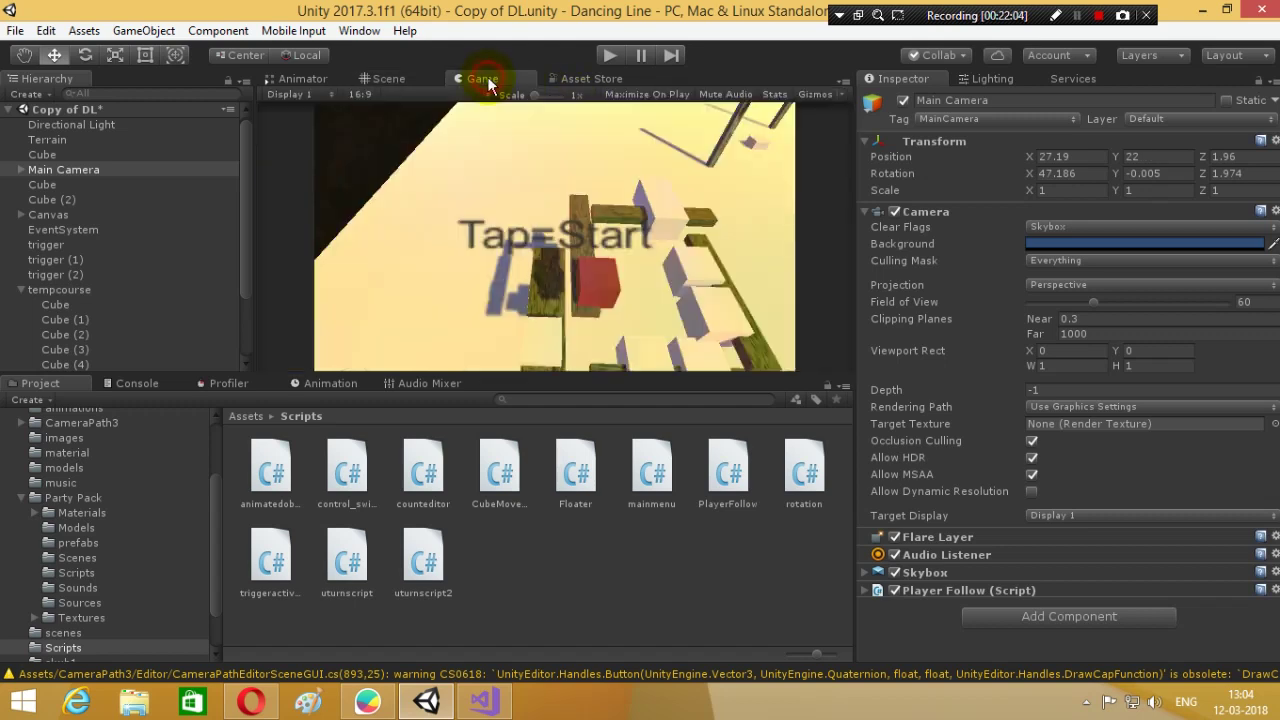
{"action": "left_click", "coordinate": [391, 79]}
{"action": "left_click_drag", "start_coordinate": [580, 111], "coordinate": [610, 111]}
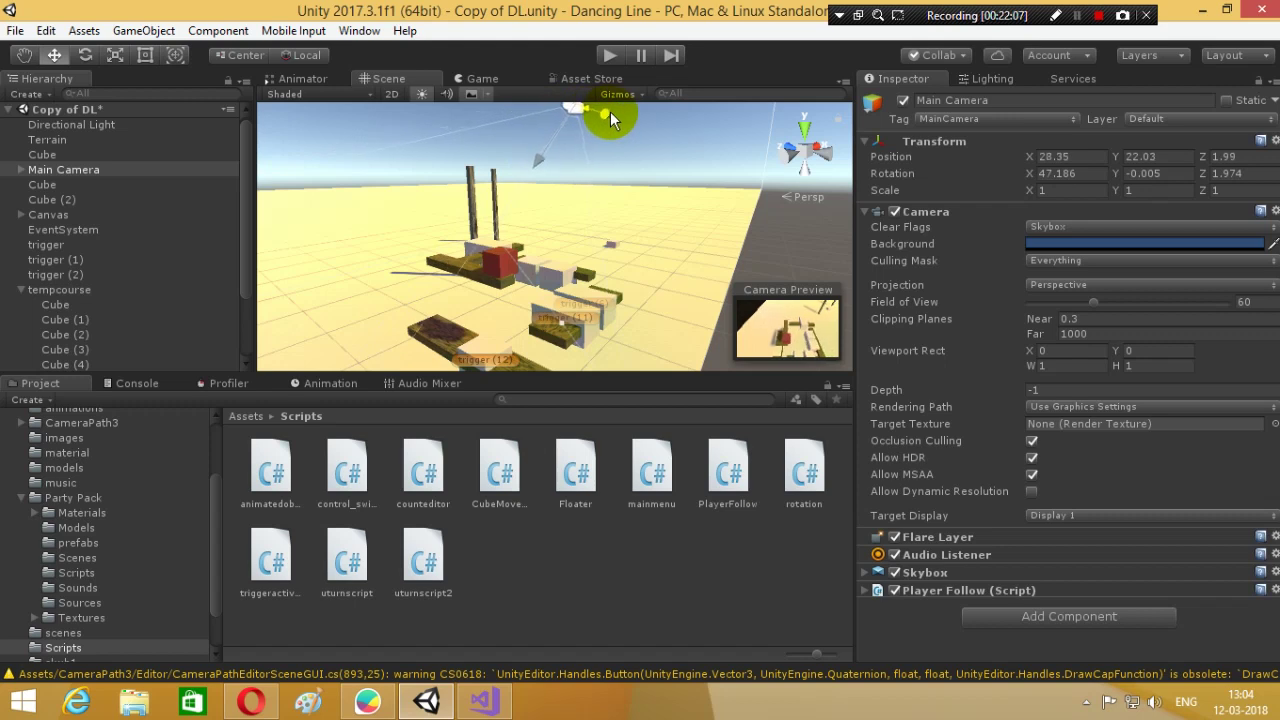
{"action": "left_click", "coordinate": [464, 79]}
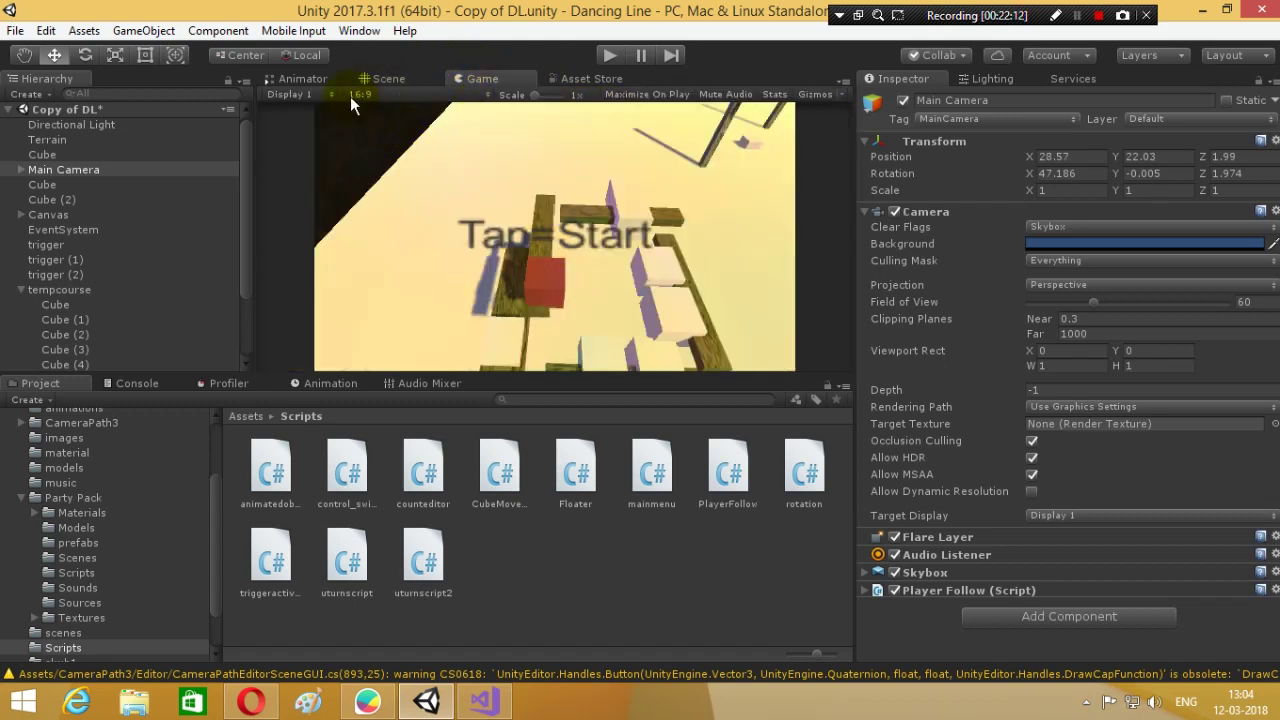
- Set the player Cube's X to 28.09, review the Player Follow settings, and start Play
{"action": "left_click", "coordinate": [80, 154]}
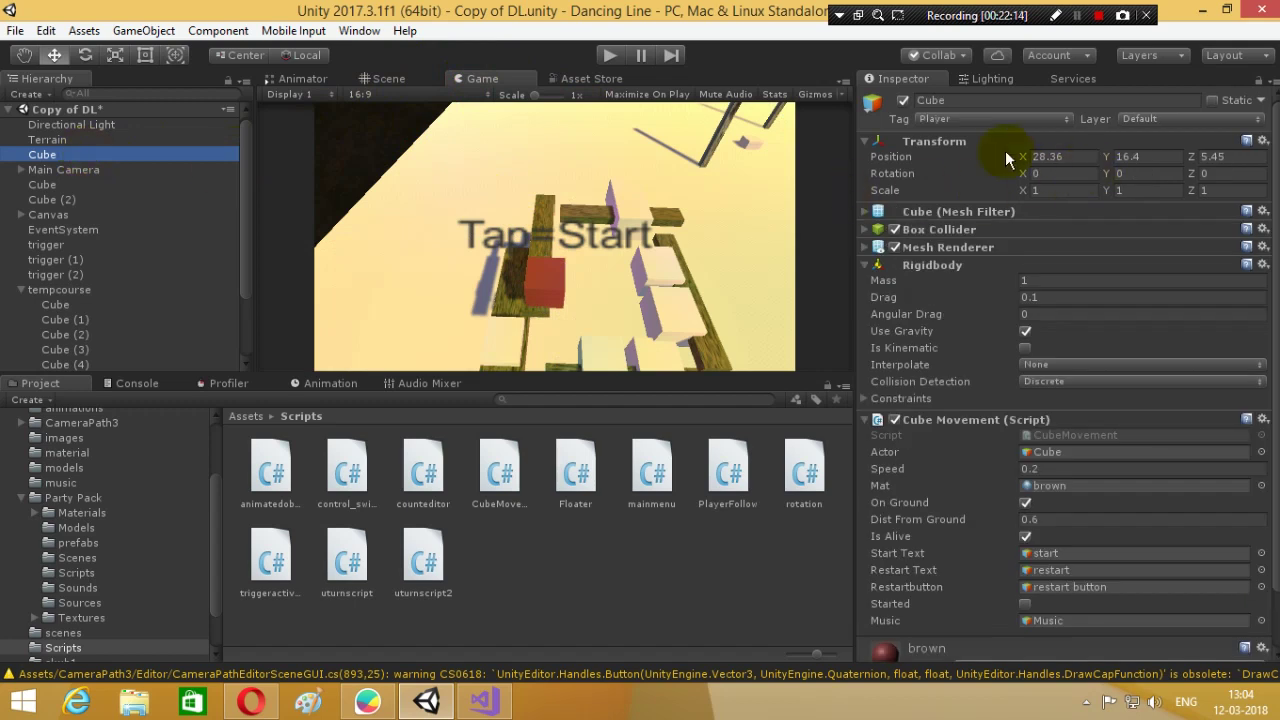
{"action": "left_click_drag", "start_coordinate": [1024, 160], "coordinate": [1012, 160]}
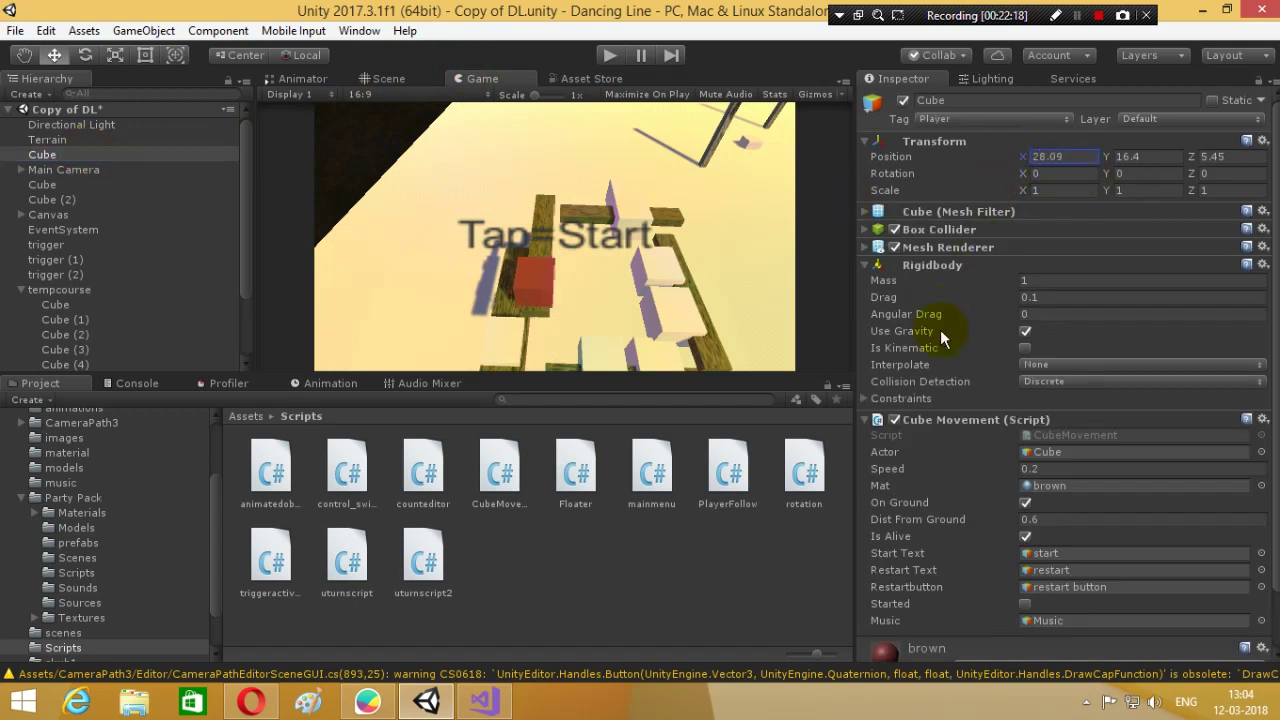
{"action": "left_click", "coordinate": [60, 170]}
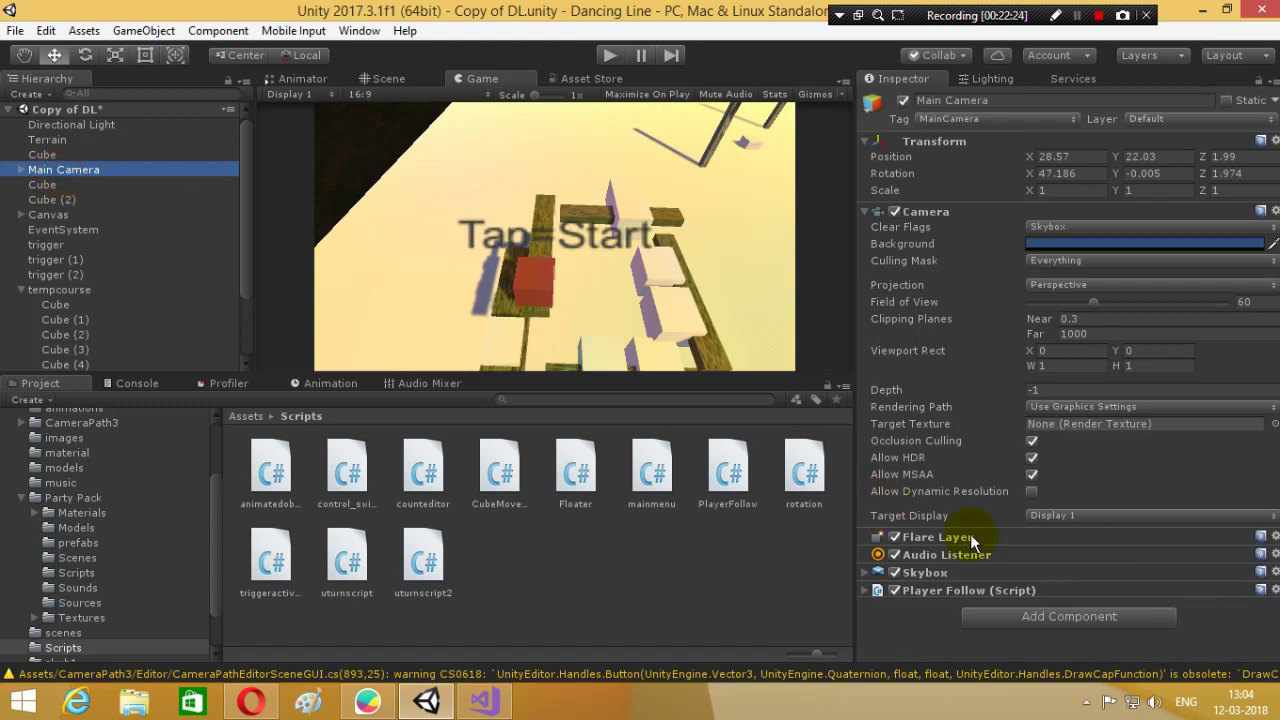
{"action": "left_click", "coordinate": [864, 590]}
{"action": "scroll", "coordinate": [985, 595], "scroll_direction": "down", "scroll_amount": 1}
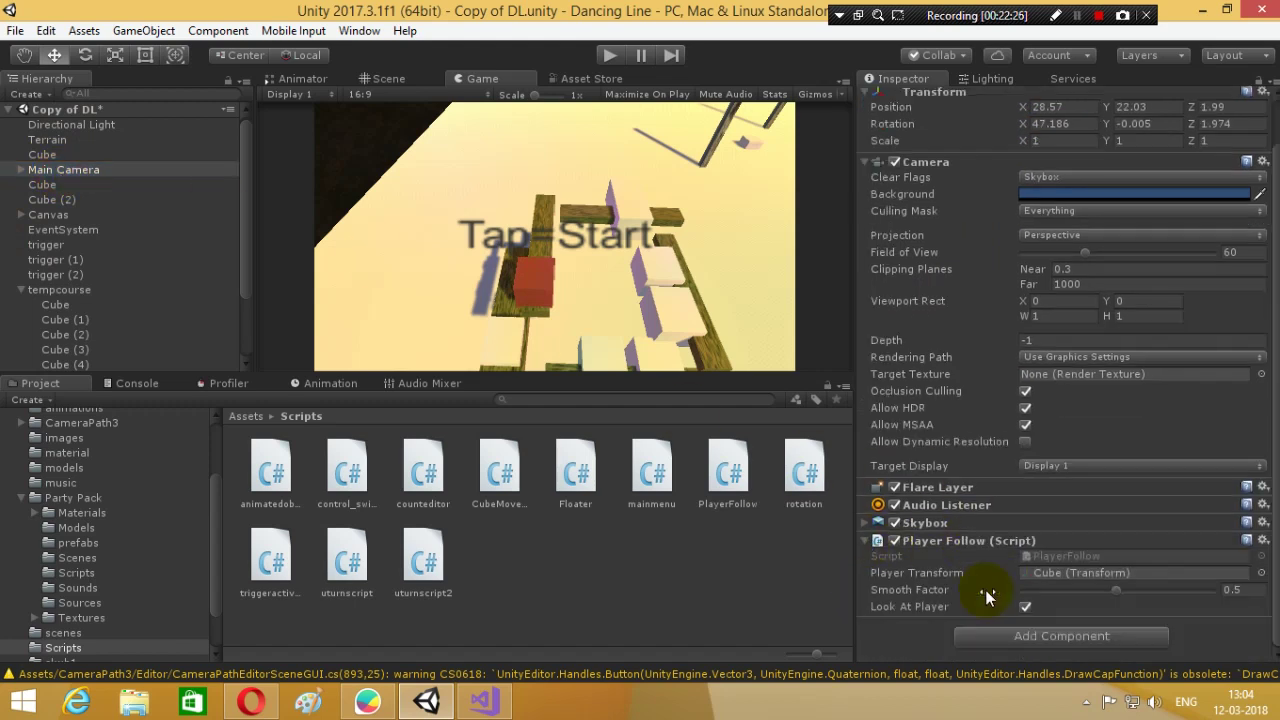
{"action": "left_click", "coordinate": [863, 542]}
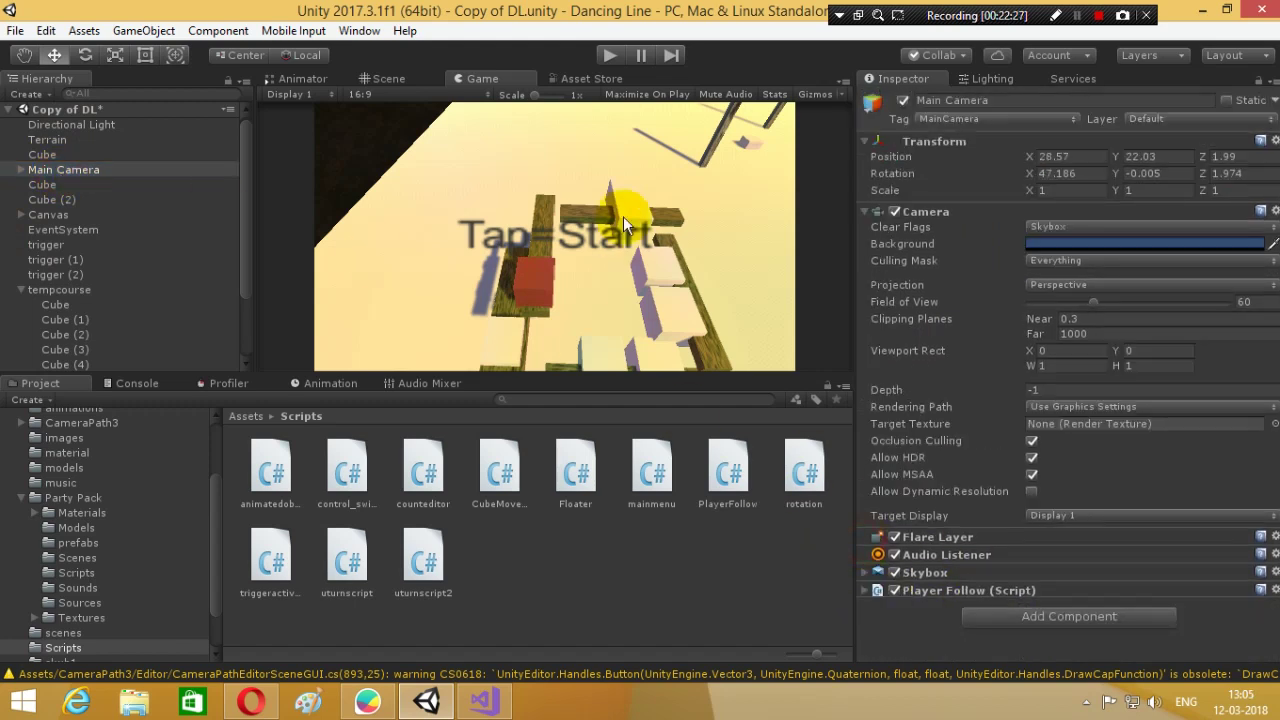
{"action": "left_click", "coordinate": [608, 52]}
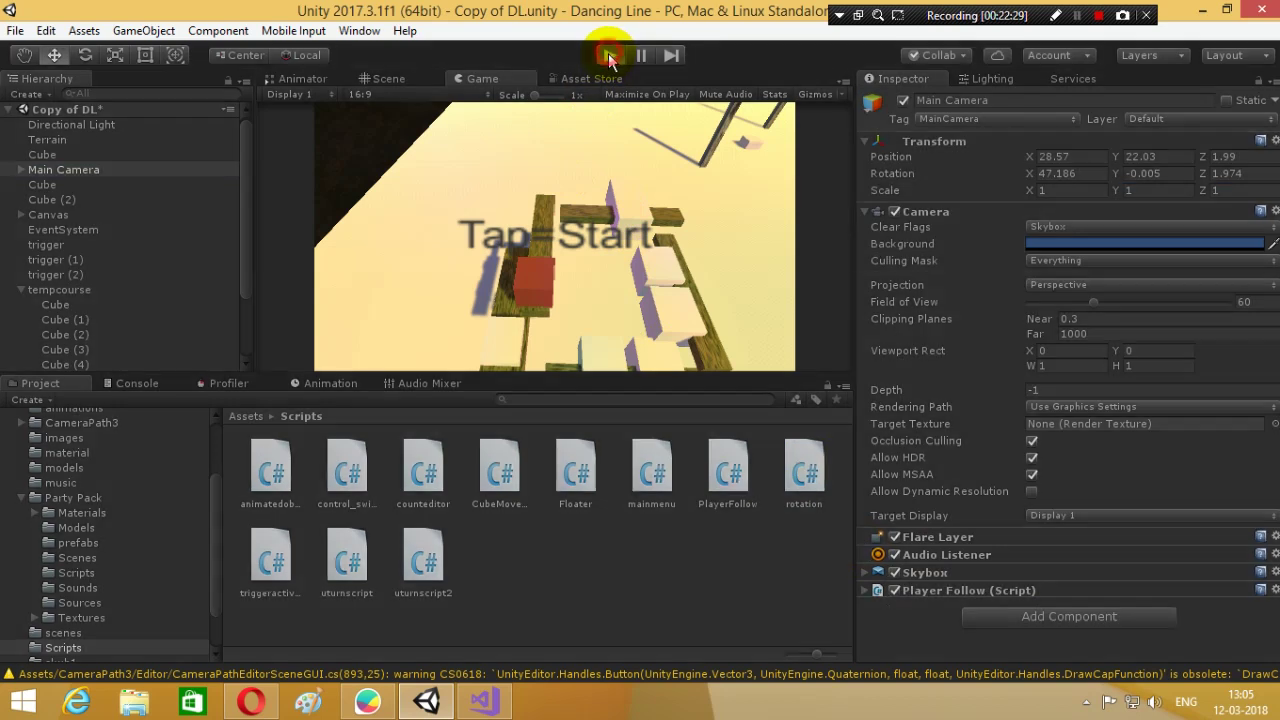
- End the brief test run and change the player Cube's Speed from 0.2 to 0.1
{"action": "left_click", "coordinate": [525, 307]}
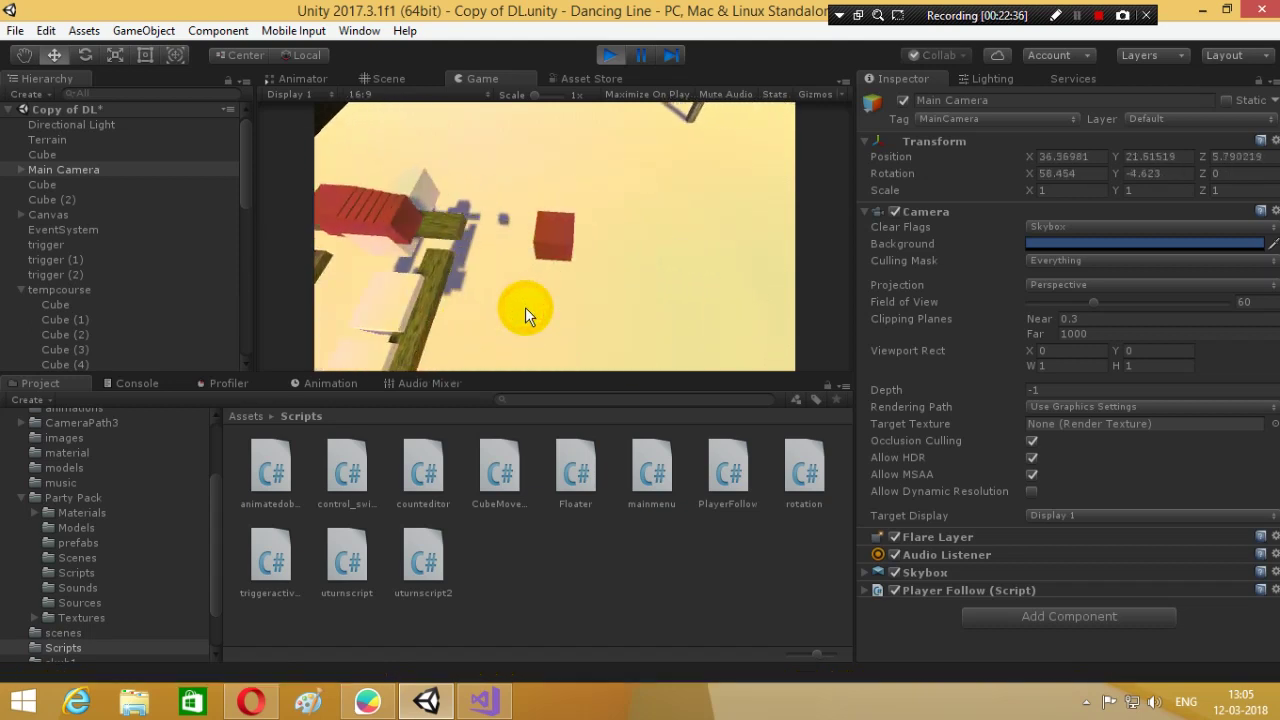
{"action": "left_click", "coordinate": [610, 55]}
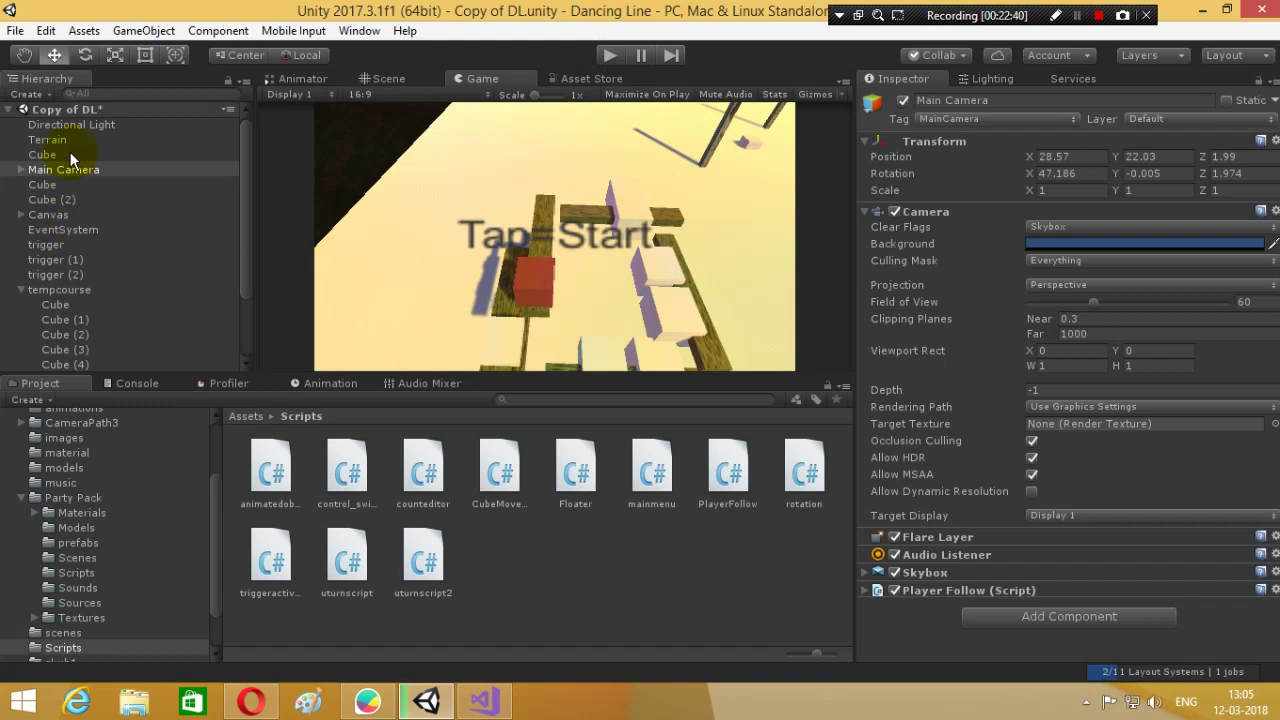
{"action": "left_click", "coordinate": [45, 155]}
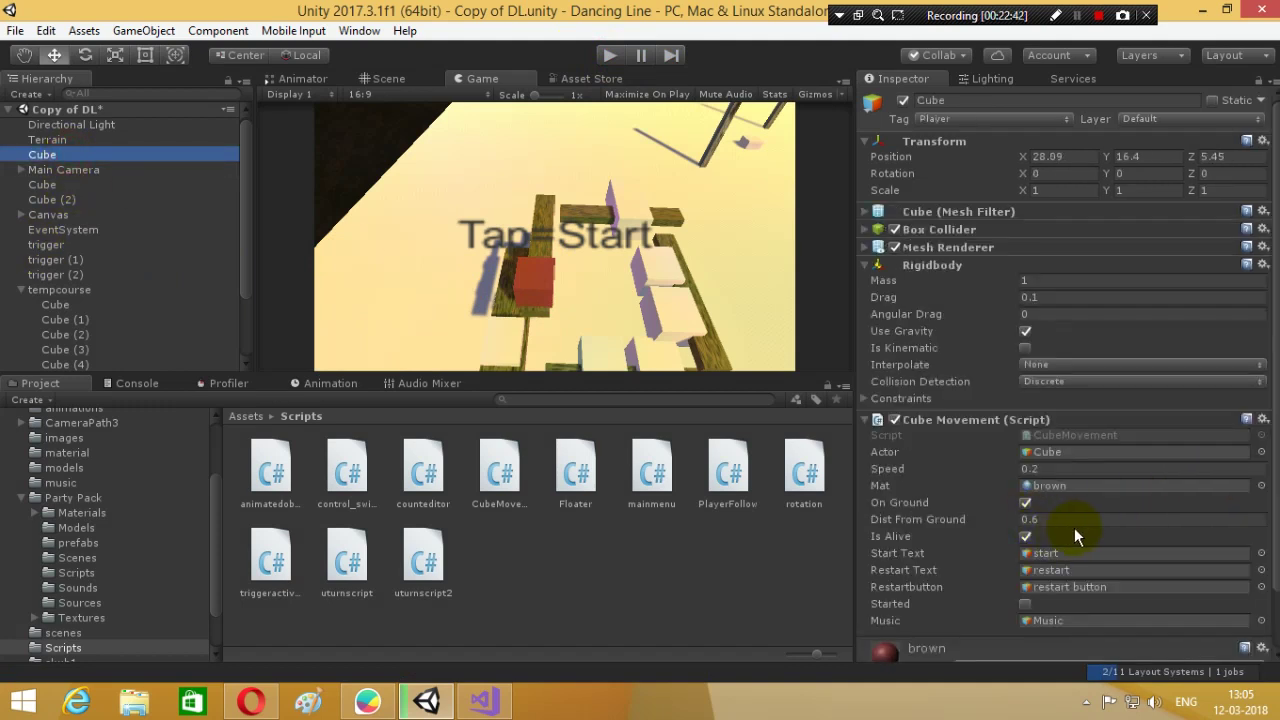
{"action": "left_click", "coordinate": [1068, 468]}
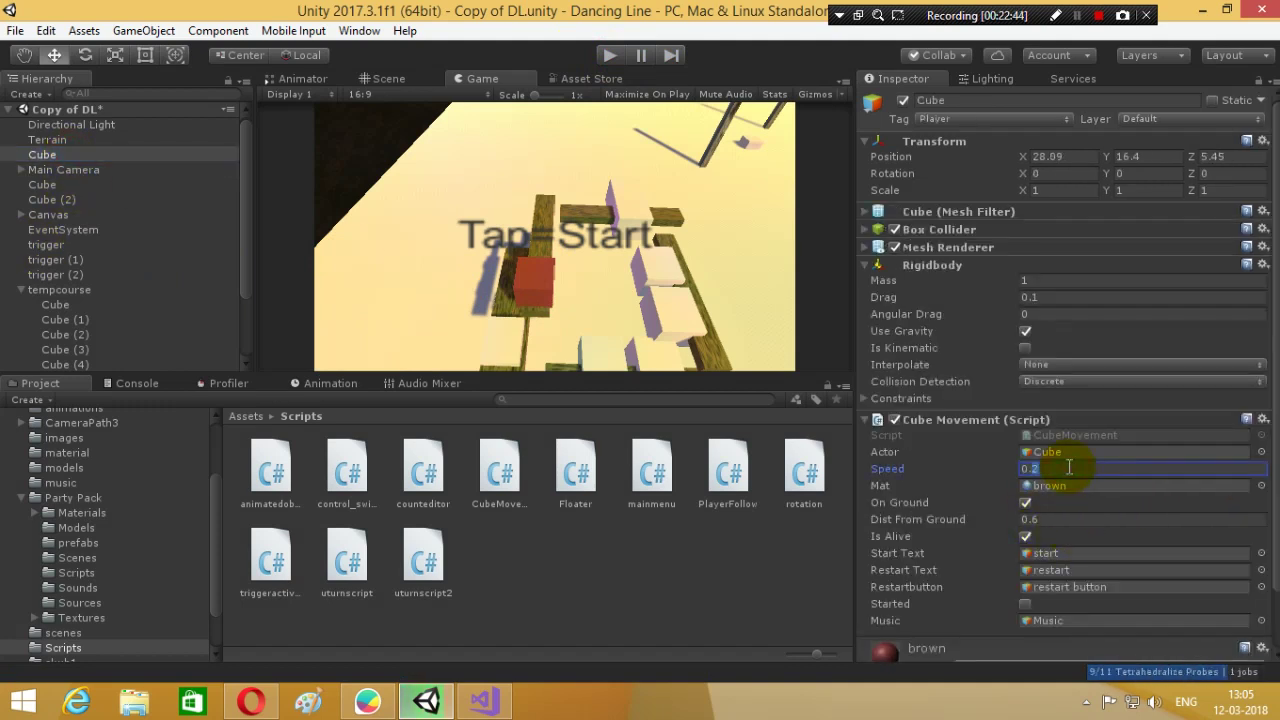
{"action": "type", "text": "0.1"}
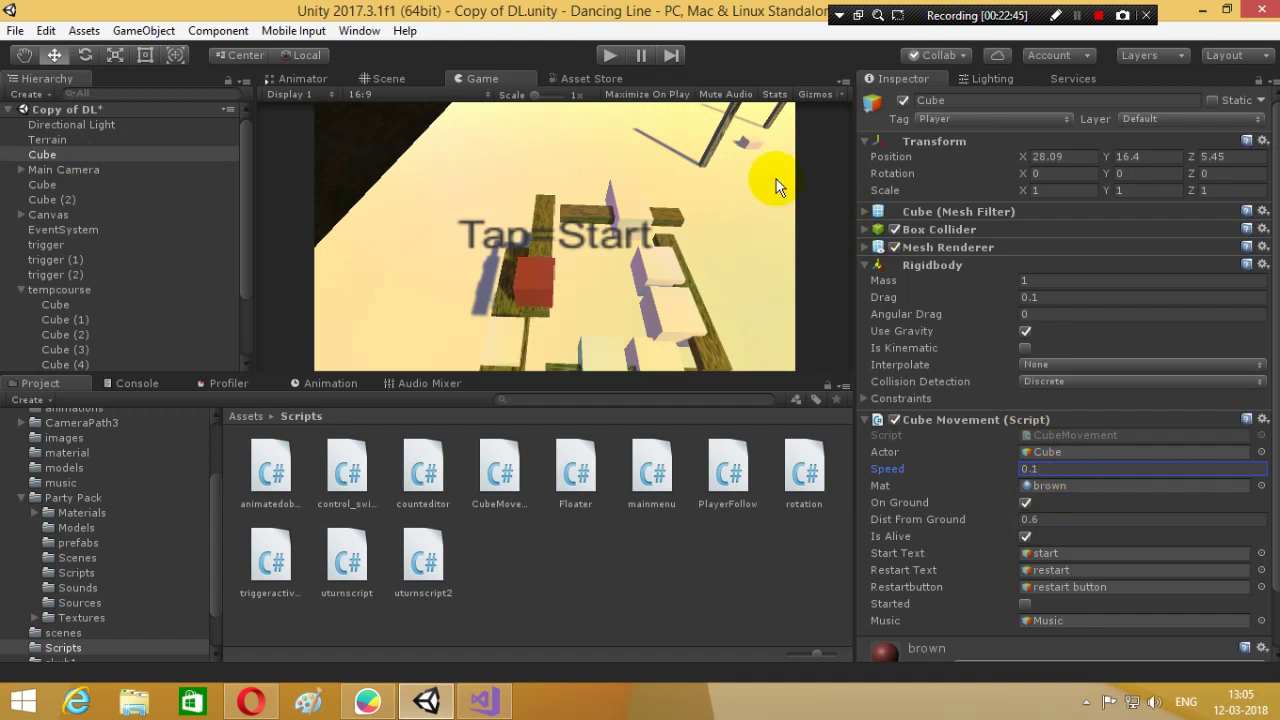
- Play-test the slower cube, turning the line once before stopping
{"action": "left_click", "coordinate": [612, 55]}
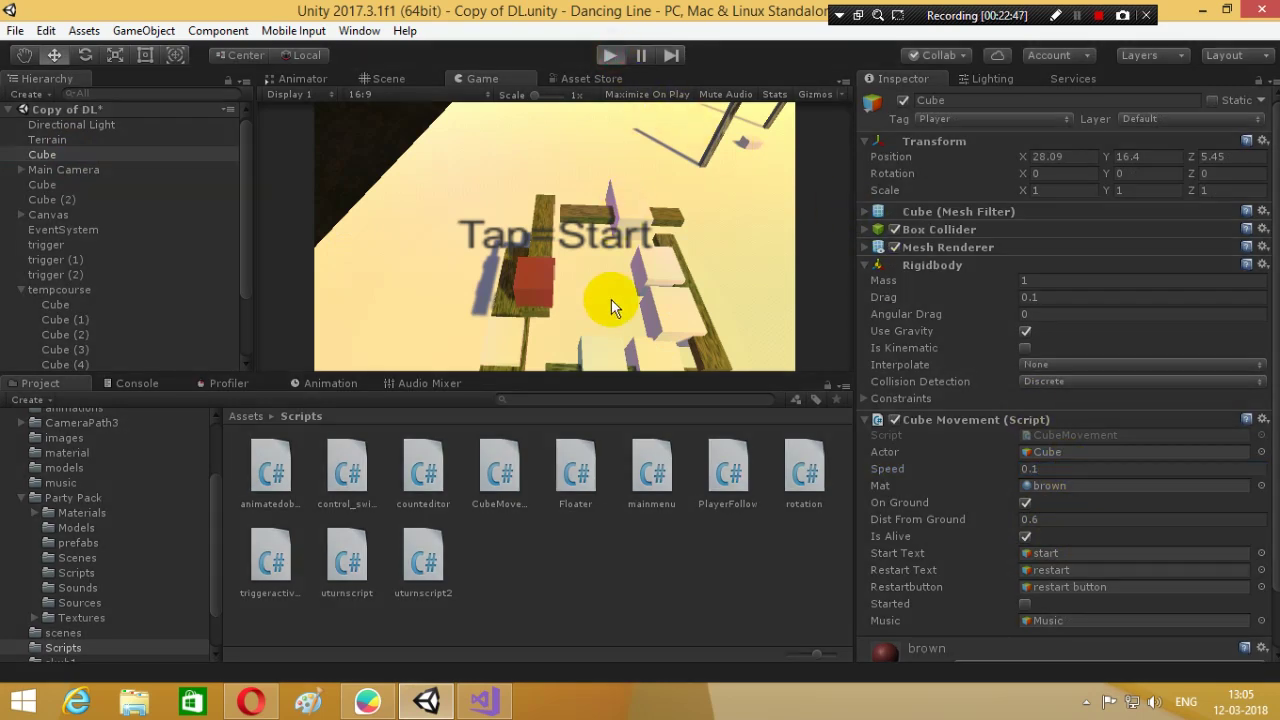
{"action": "left_click", "coordinate": [611, 299]}
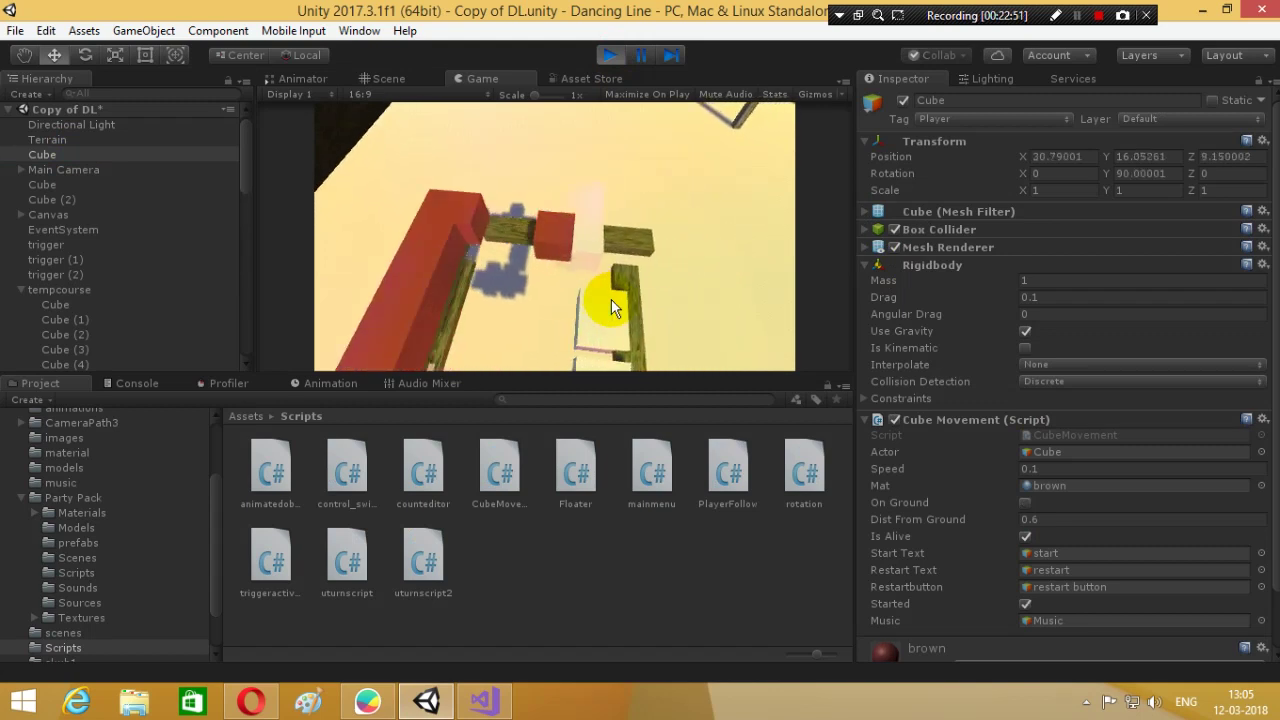
{"action": "left_click", "coordinate": [611, 299]}
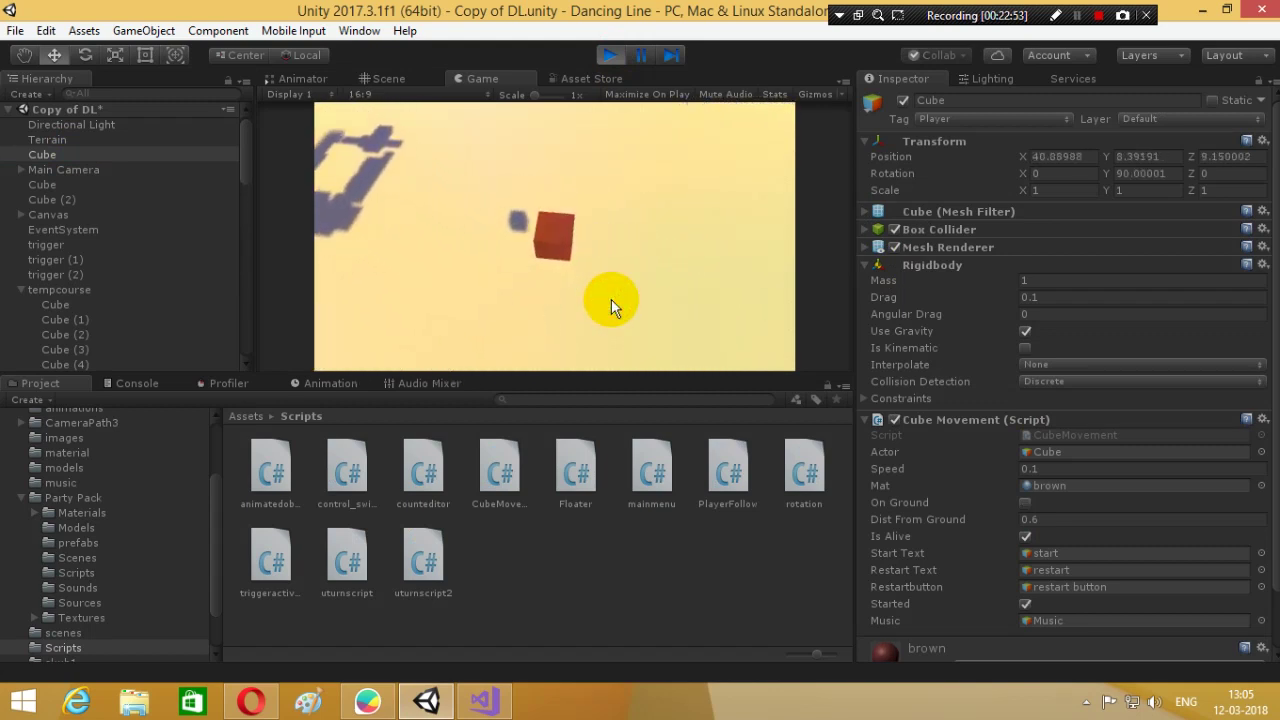
{"action": "left_click", "coordinate": [610, 55]}
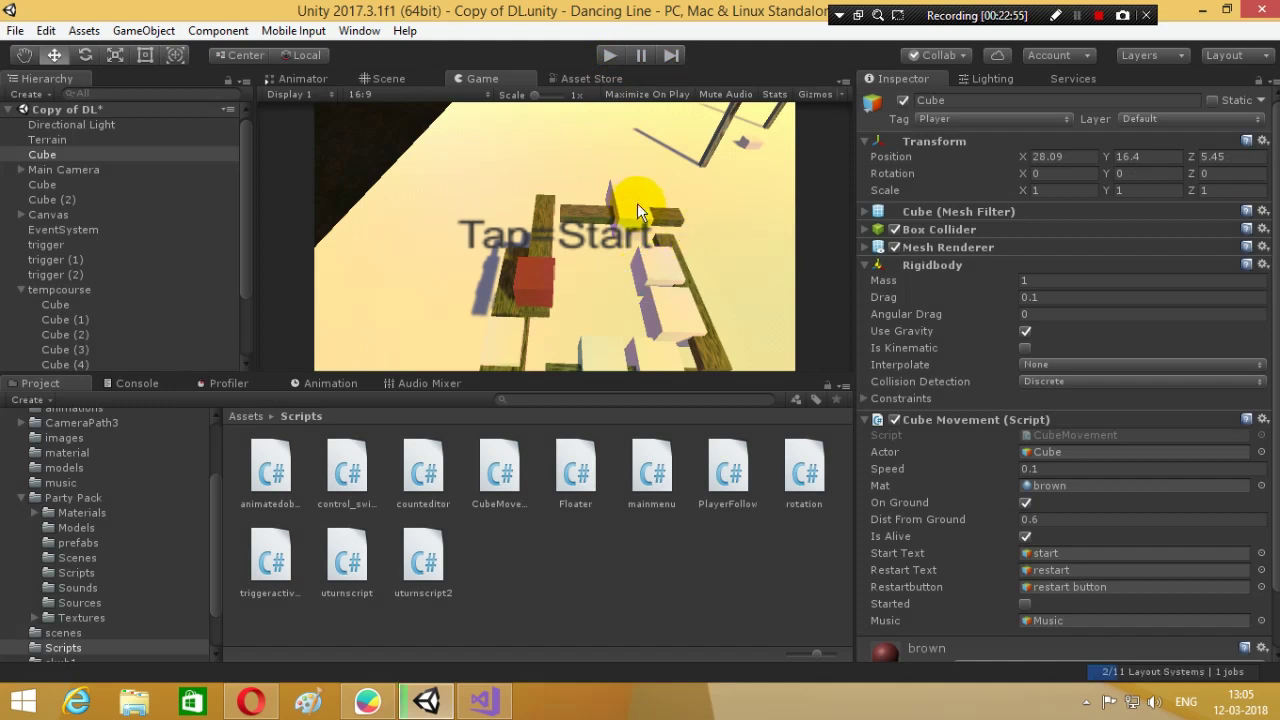
{"action": "left_click", "coordinate": [633, 193]}
- Return to the Scene view and select trigger (9) on the track, orbiting around it
{"action": "left_click", "coordinate": [391, 82]}
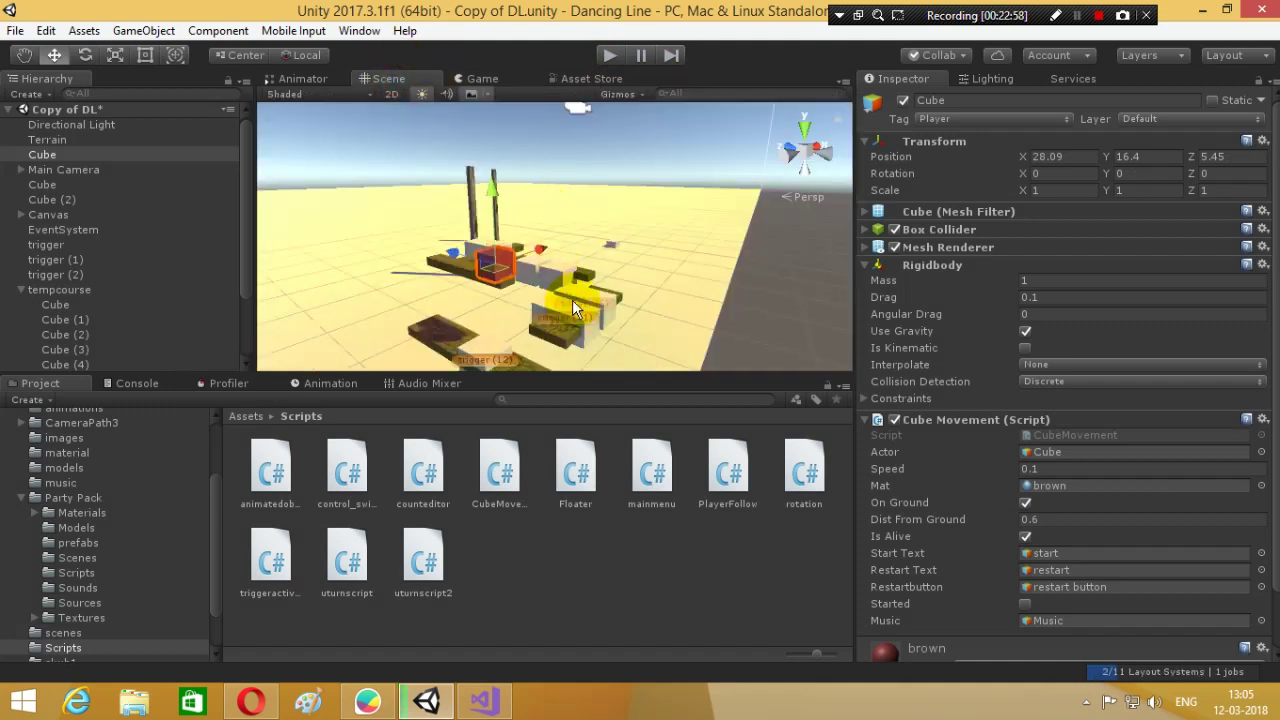
{"action": "left_click_drag", "start_coordinate": [572, 299], "coordinate": [485, 308], "text": "alt"}
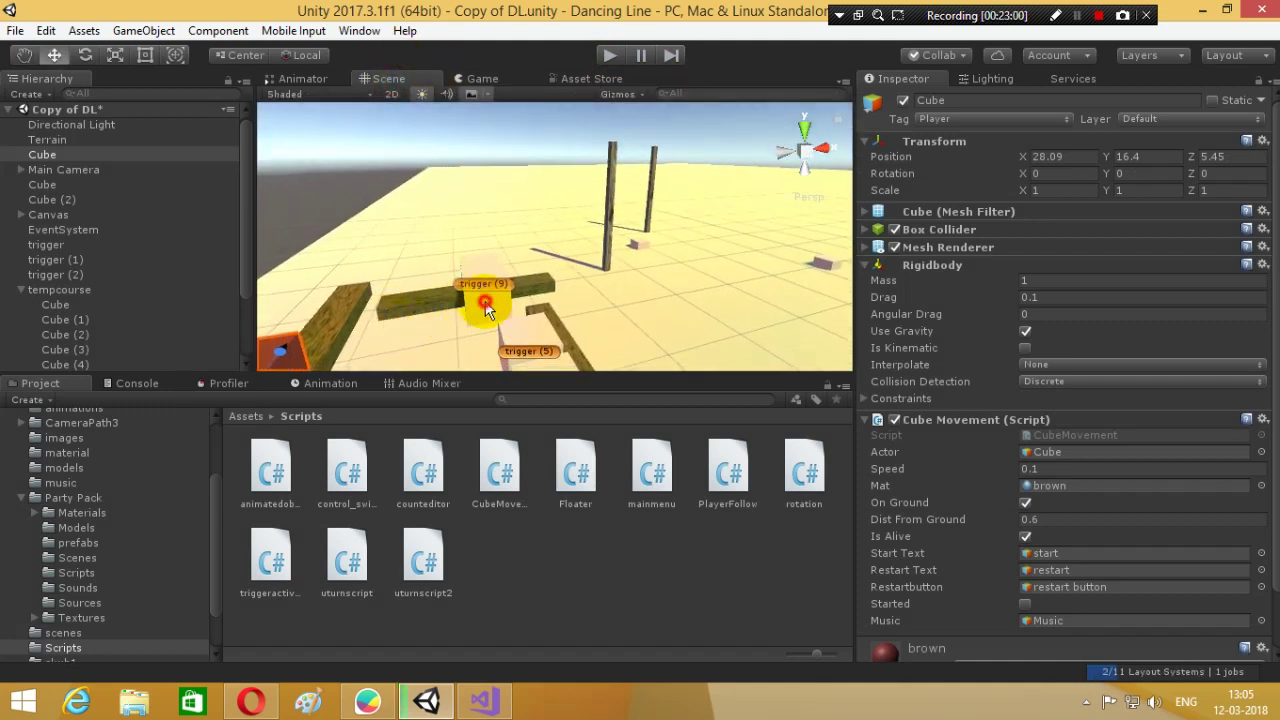
{"action": "left_click", "coordinate": [485, 308]}
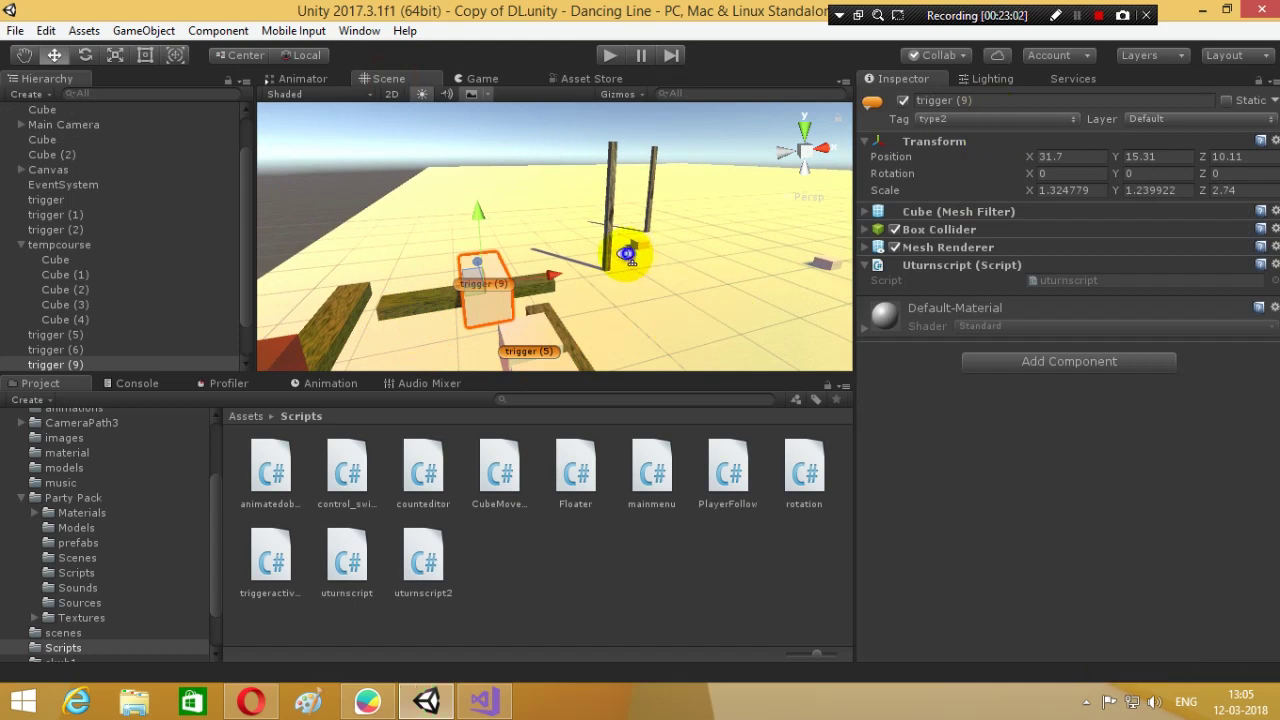
{"action": "left_click_drag", "start_coordinate": [626, 254], "coordinate": [403, 320], "text": "alt"}
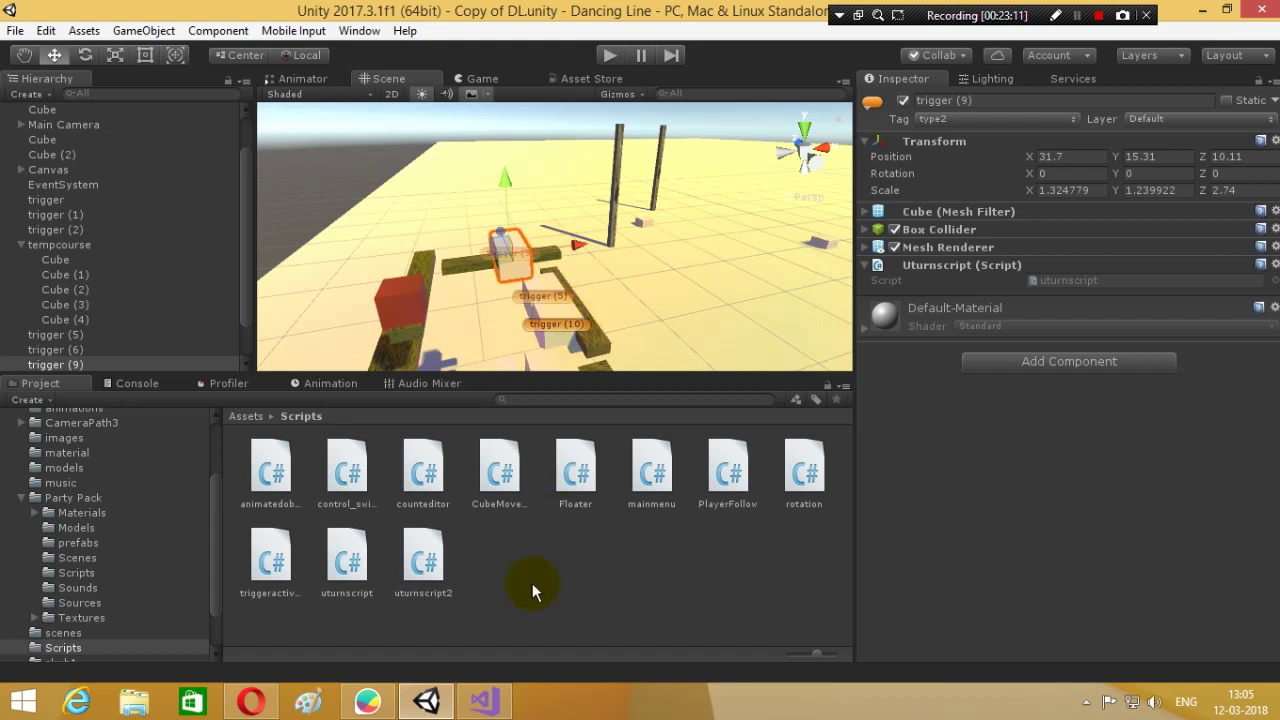
- Review the control_type rotation branches in CubeMovement.cs in Visual Studio, then return to Unity
{"action": "left_click", "coordinate": [484, 700]}
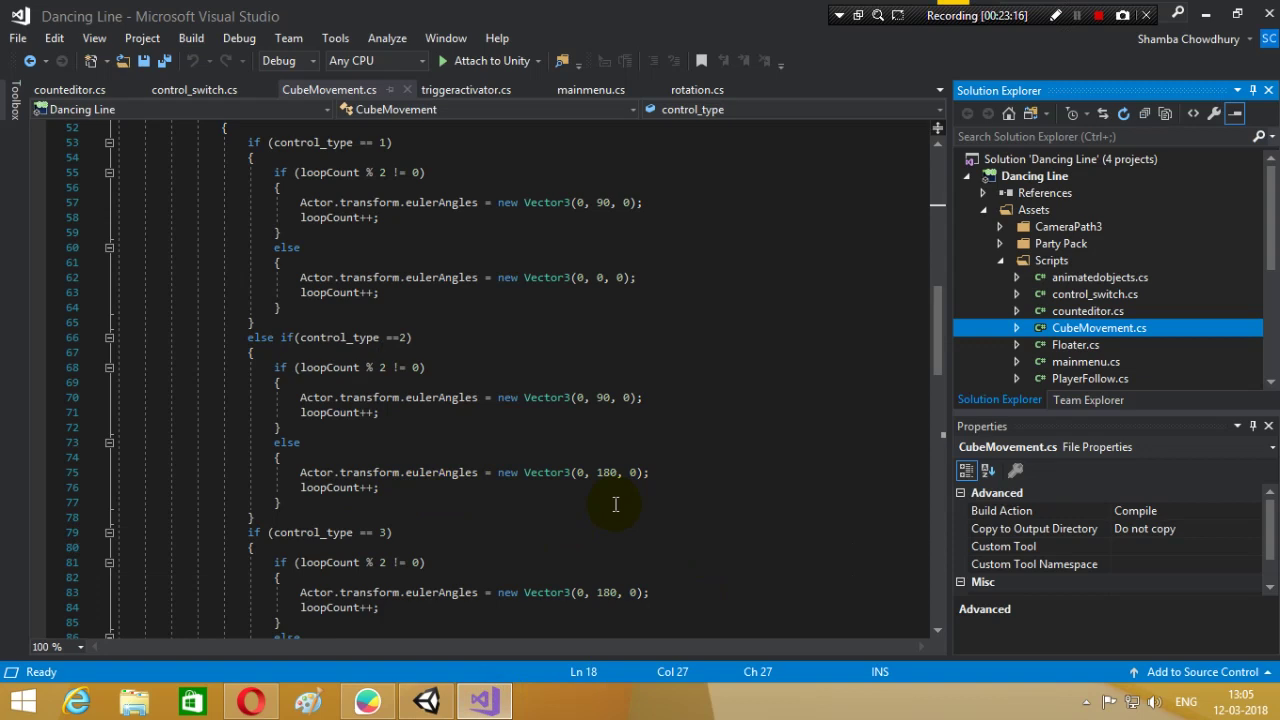
{"action": "left_click", "coordinate": [426, 701]}
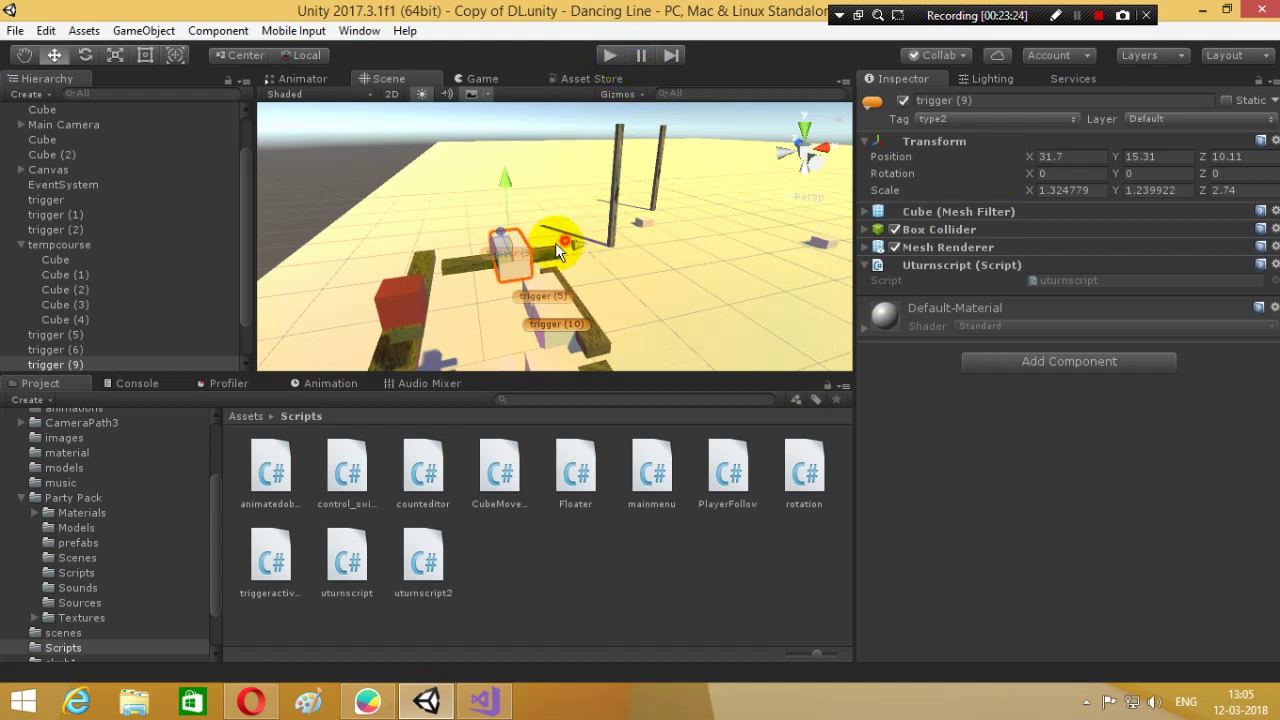
- Slide trigger (9) left to X 30.36 and remove its Uturnscript component
{"action": "left_click_drag", "start_coordinate": [555, 242], "coordinate": [540, 249]}
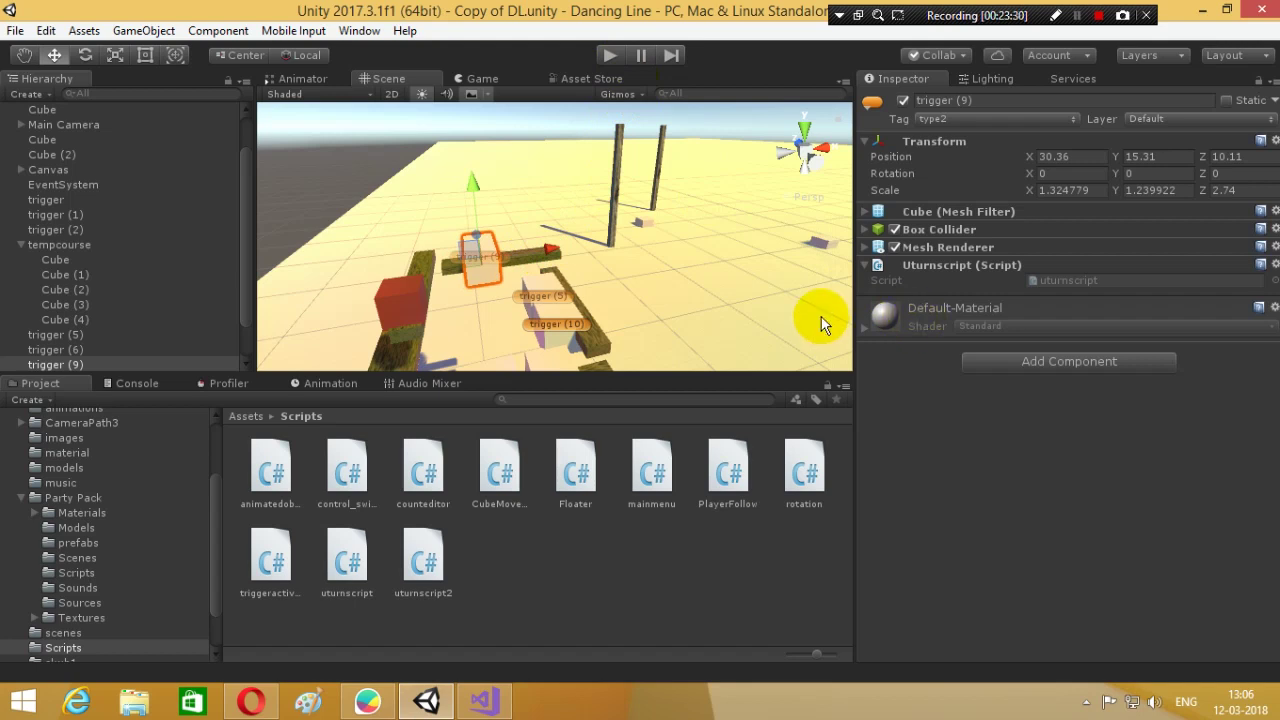
{"action": "right_click", "coordinate": [945, 263]}
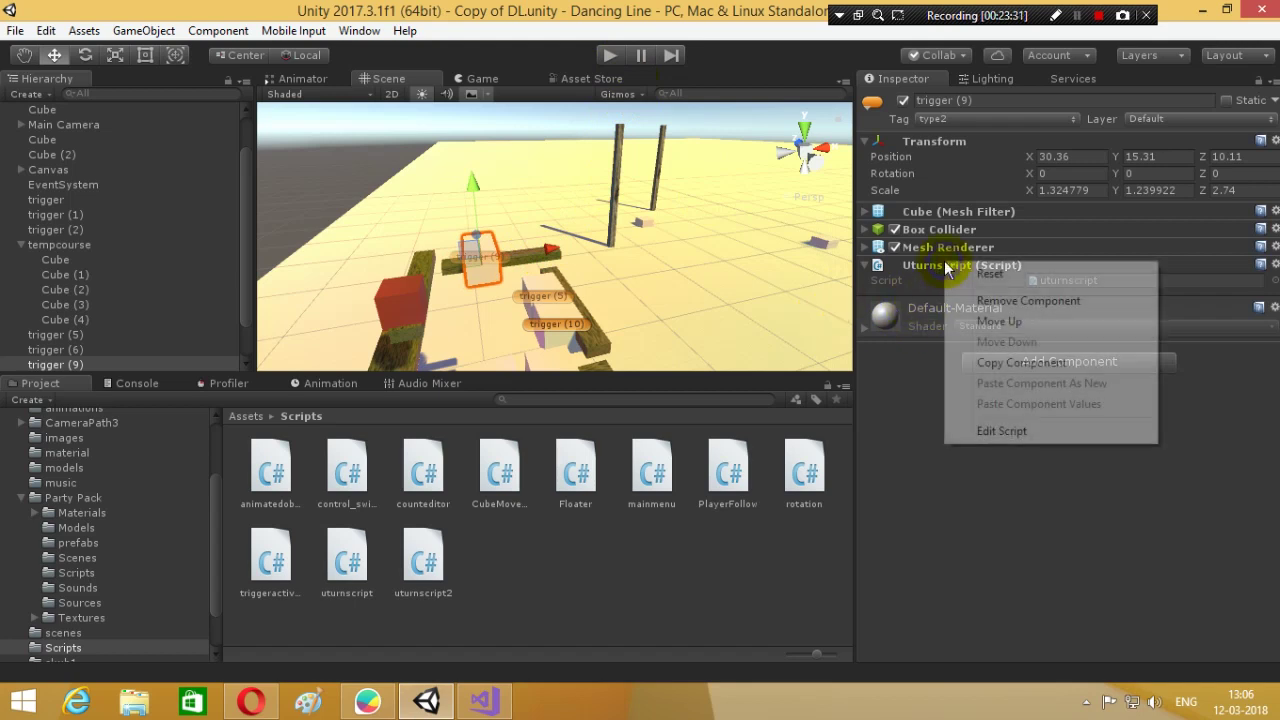
{"action": "left_click", "coordinate": [1018, 302]}
- Remove Uturnscript at once from several other triggers, including (5), (10), (11) and (12)
{"action": "scroll", "coordinate": [157, 348], "scroll_direction": "down", "scroll_amount": 2}
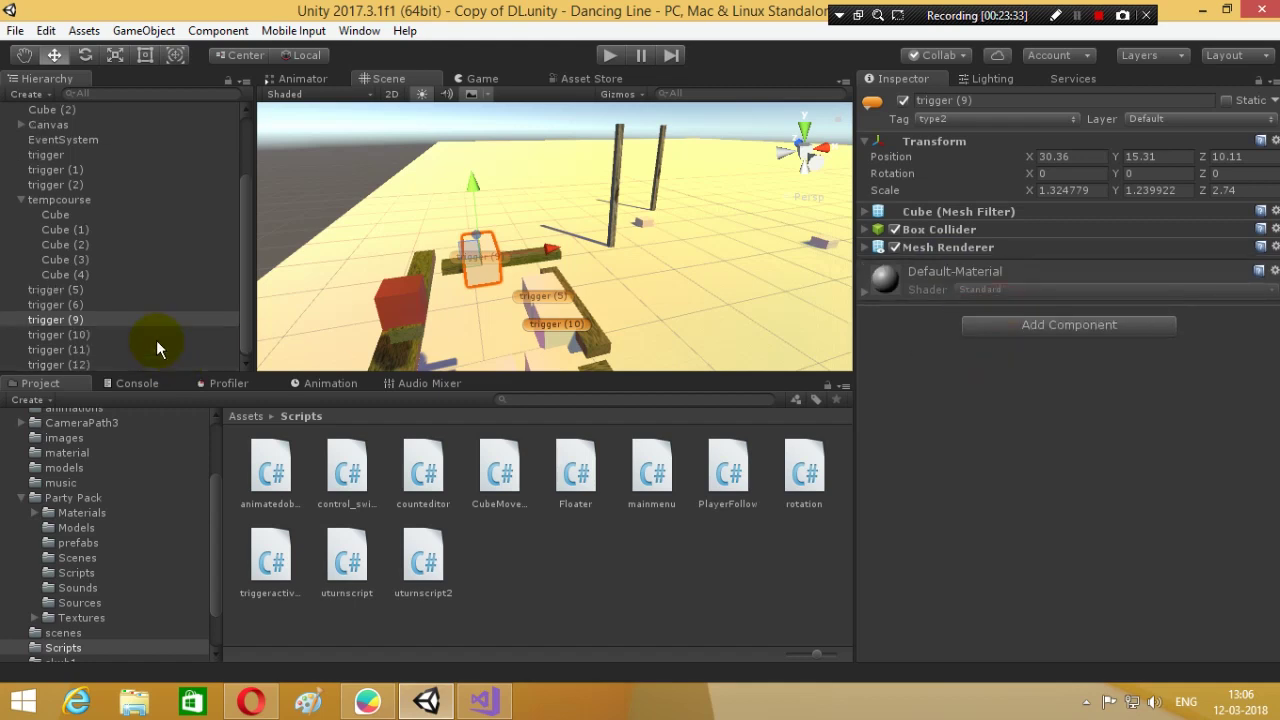
{"action": "left_click", "coordinate": [76, 290]}
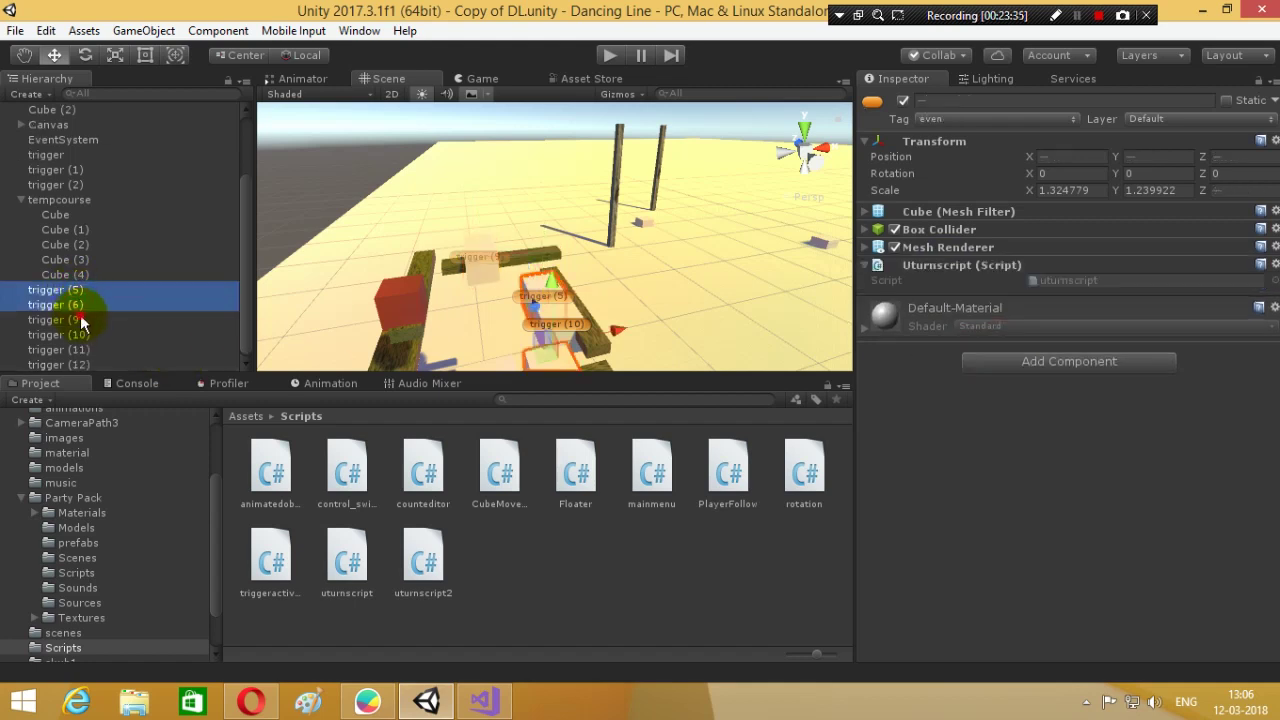
{"action": "left_click", "coordinate": [91, 335], "text": "shift"}
{"action": "left_click", "coordinate": [93, 350], "text": "shift"}
{"action": "left_click", "coordinate": [93, 362], "text": "shift"}
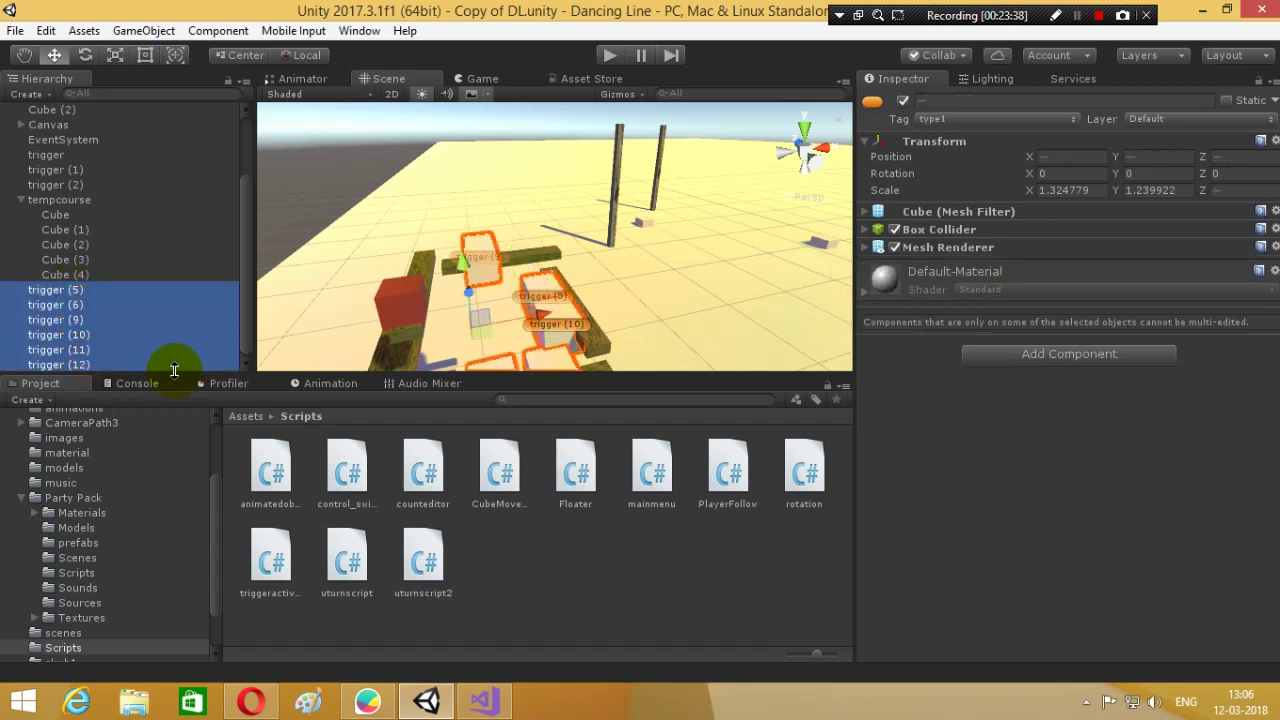
{"action": "left_click", "coordinate": [80, 304], "text": "ctrl"}
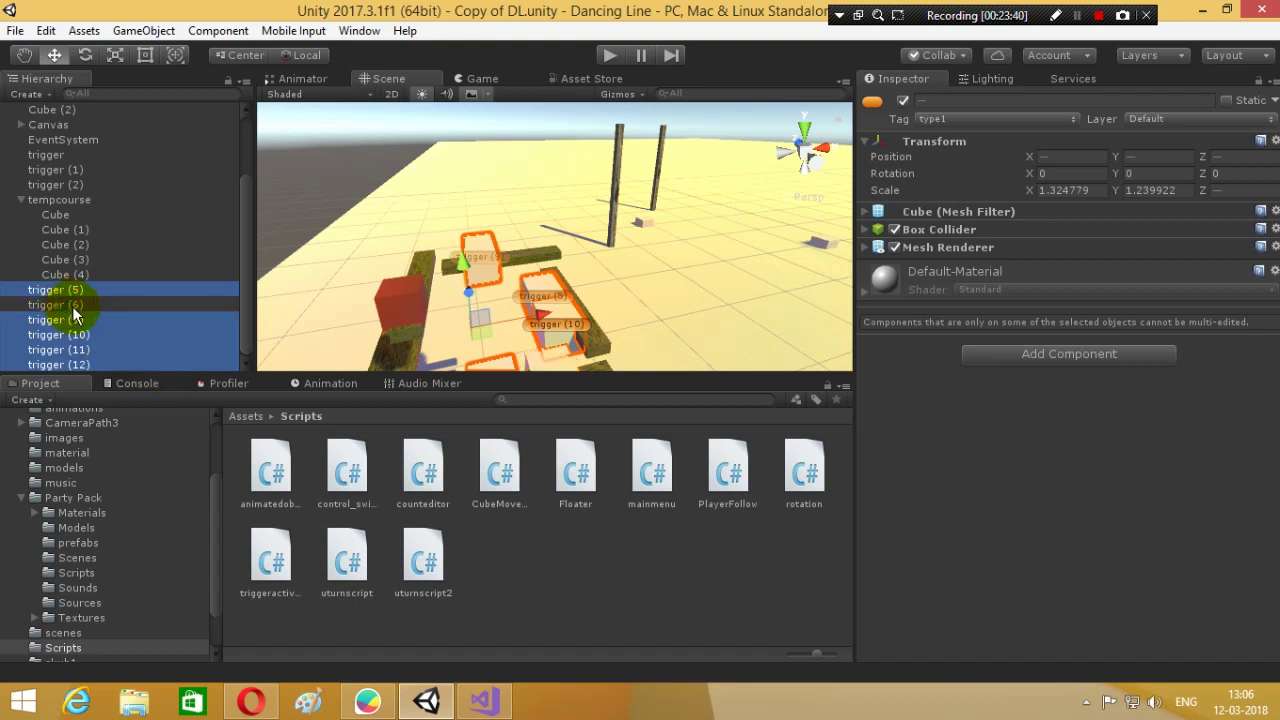
{"action": "left_click", "coordinate": [84, 319], "text": "ctrl"}
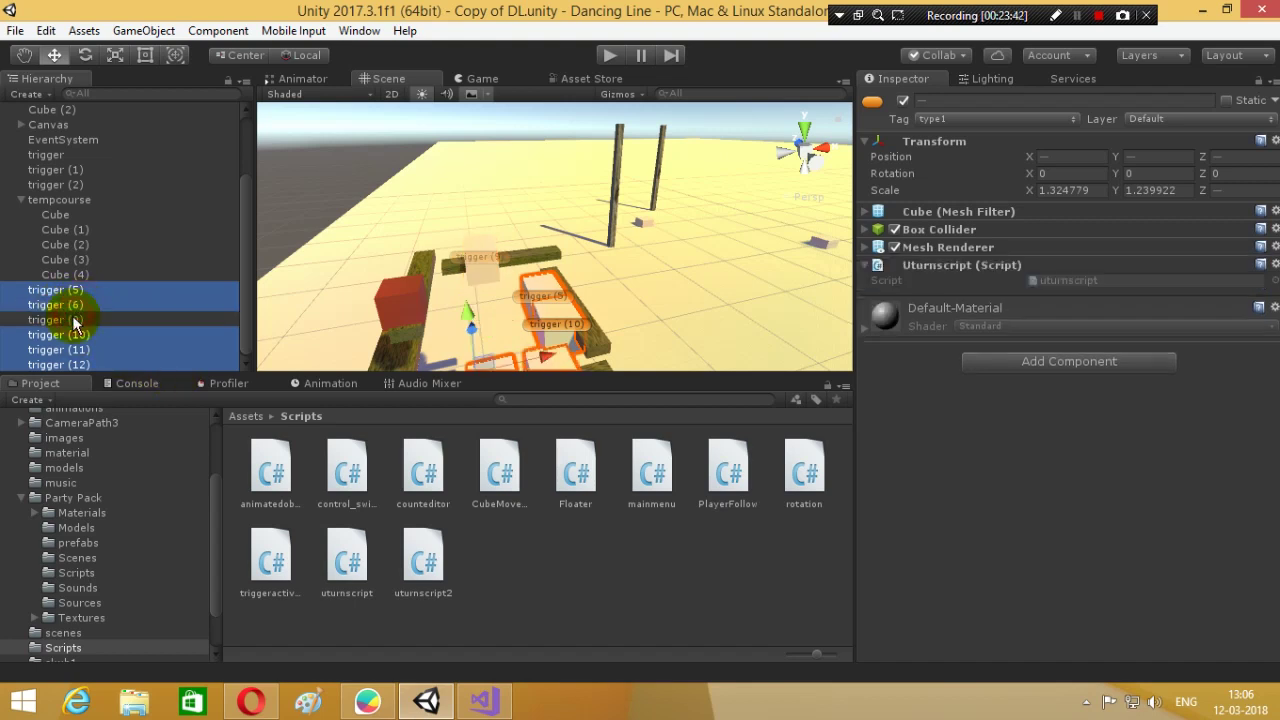
{"action": "right_click", "coordinate": [978, 265]}
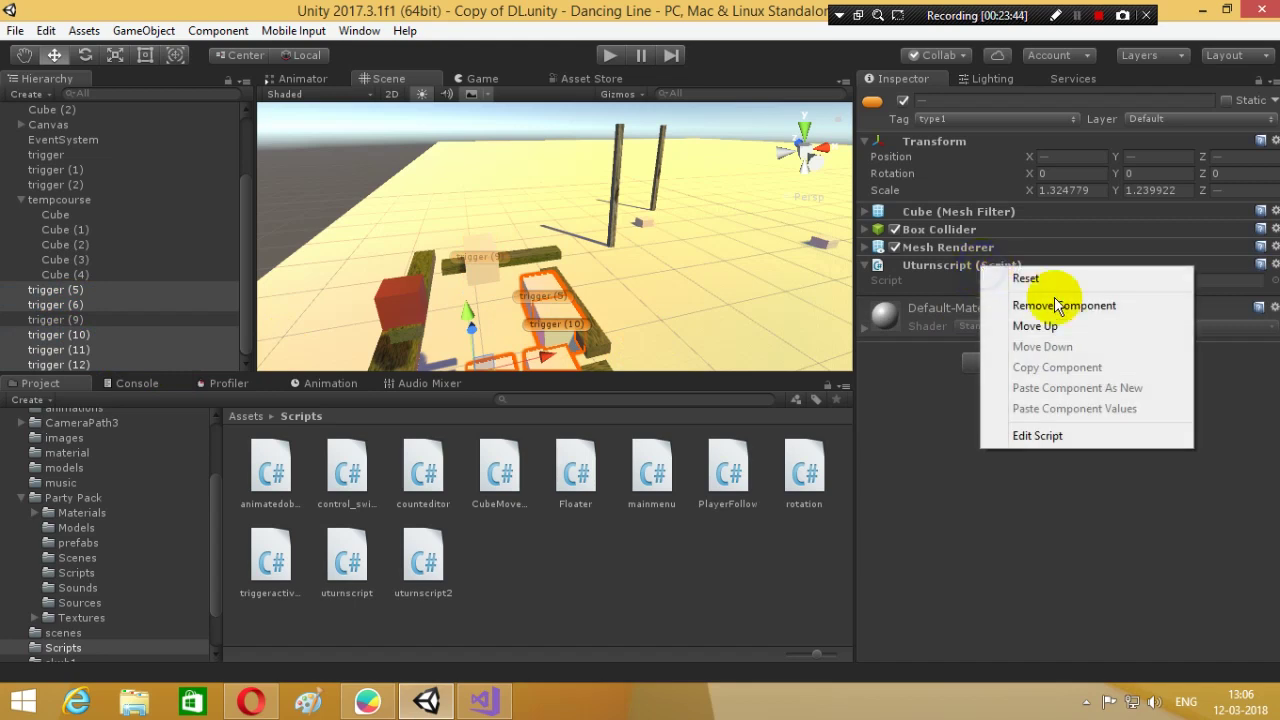
{"action": "left_click", "coordinate": [1054, 297]}
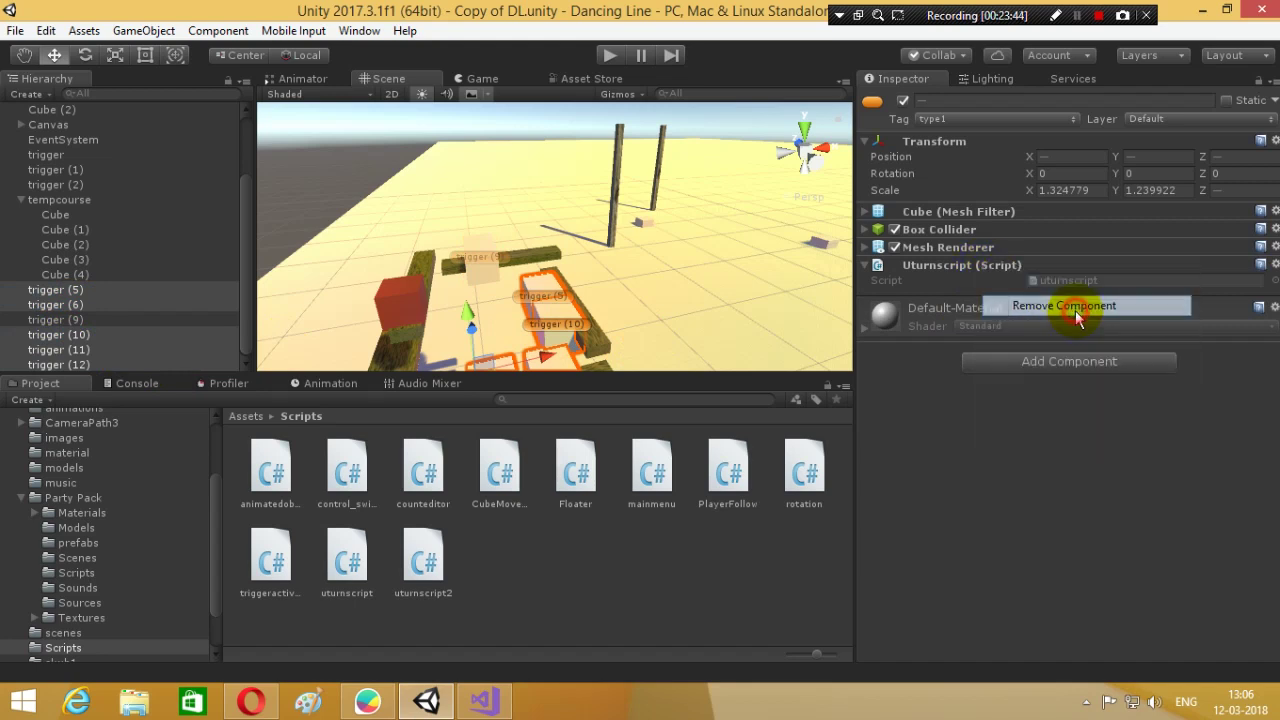
{"action": "left_click", "coordinate": [152, 291]}
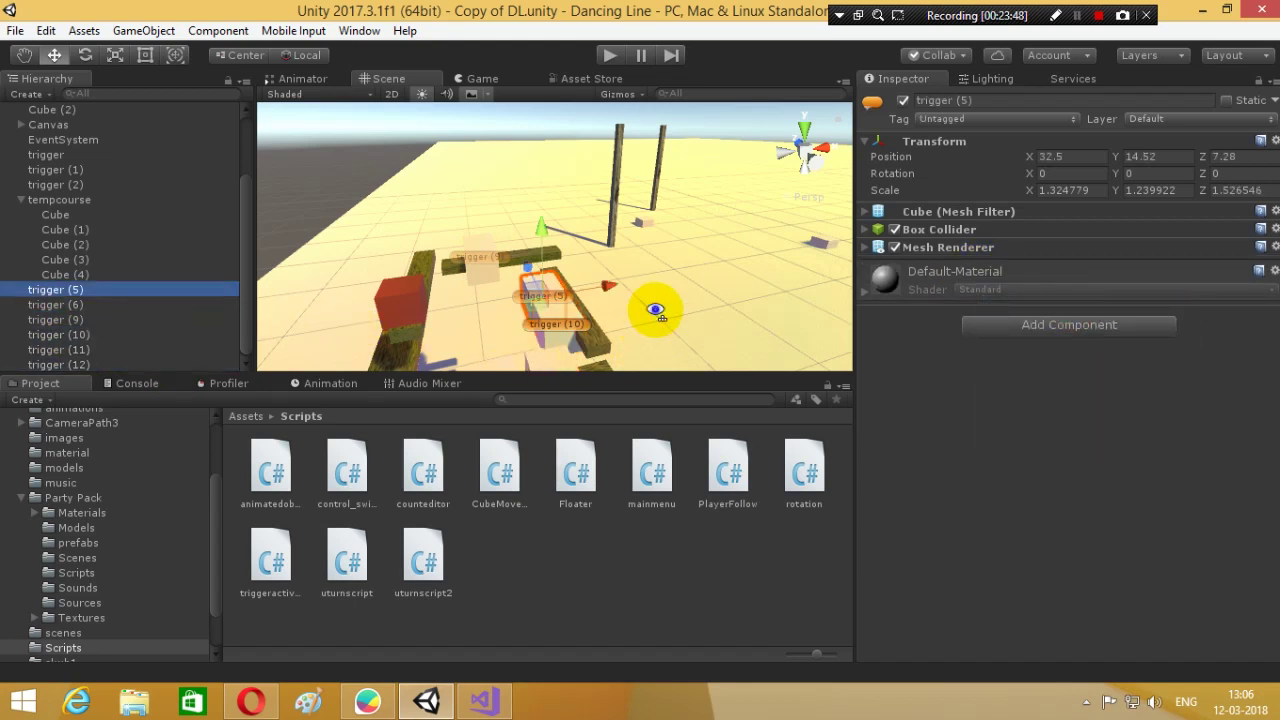
{"action": "mouse_move", "coordinate": [657, 306]}
{"action": "left_mouse_down", "text": "alt"}
{"action": "mouse_move", "coordinate": [567, 322]}
{"action": "mouse_move", "coordinate": [561, 345]}
{"action": "left_mouse_up", "text": "alt"}
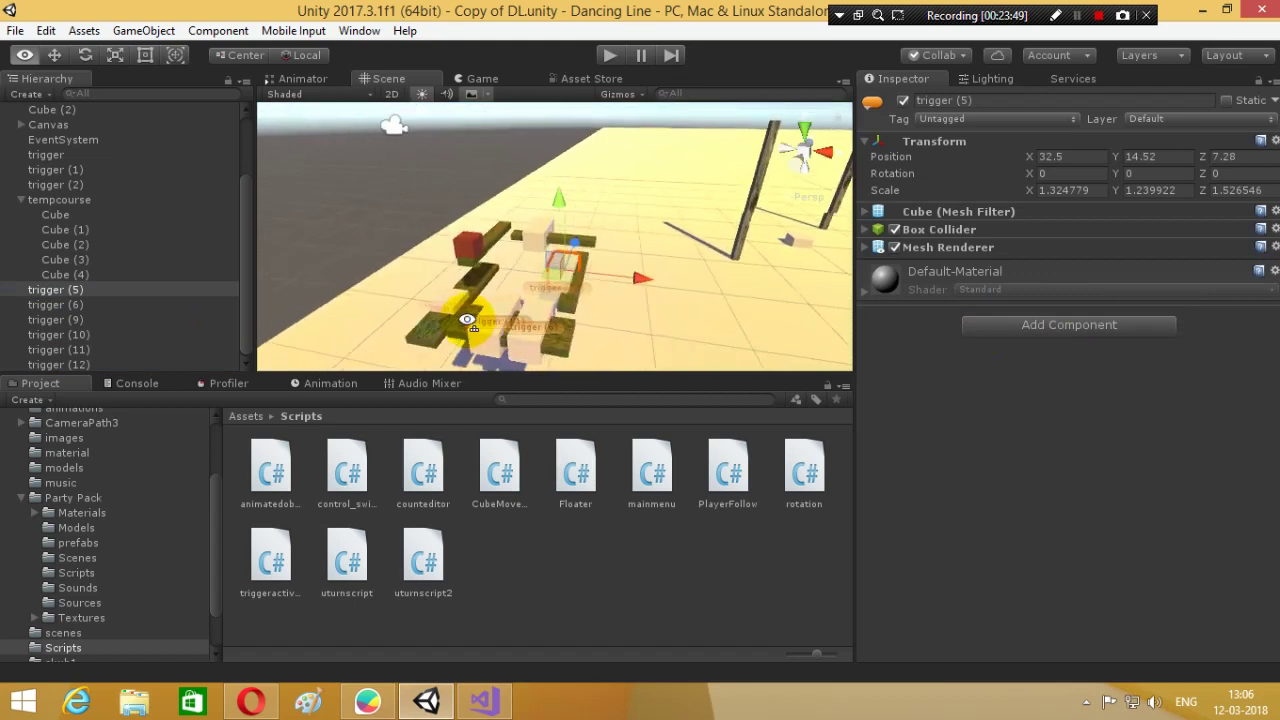
- Add the Counteditor script to trigger (6)
{"action": "left_click", "coordinate": [545, 345]}
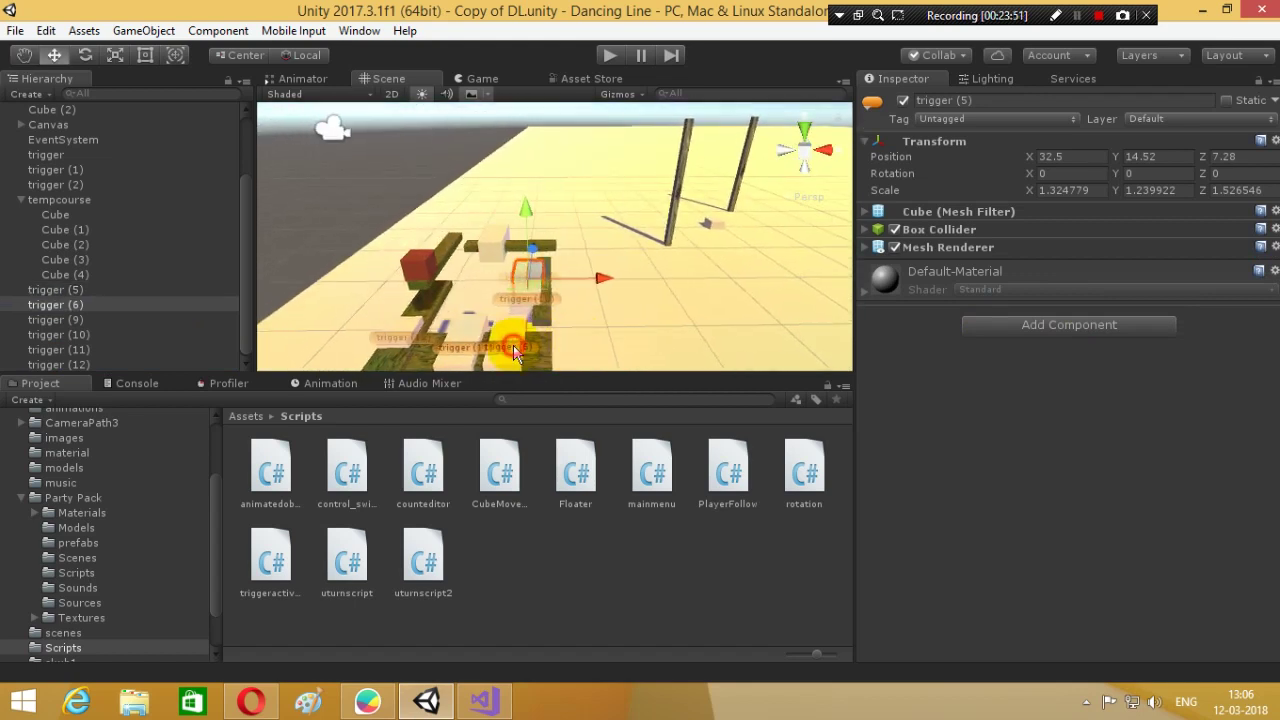
{"action": "left_click", "coordinate": [975, 324]}
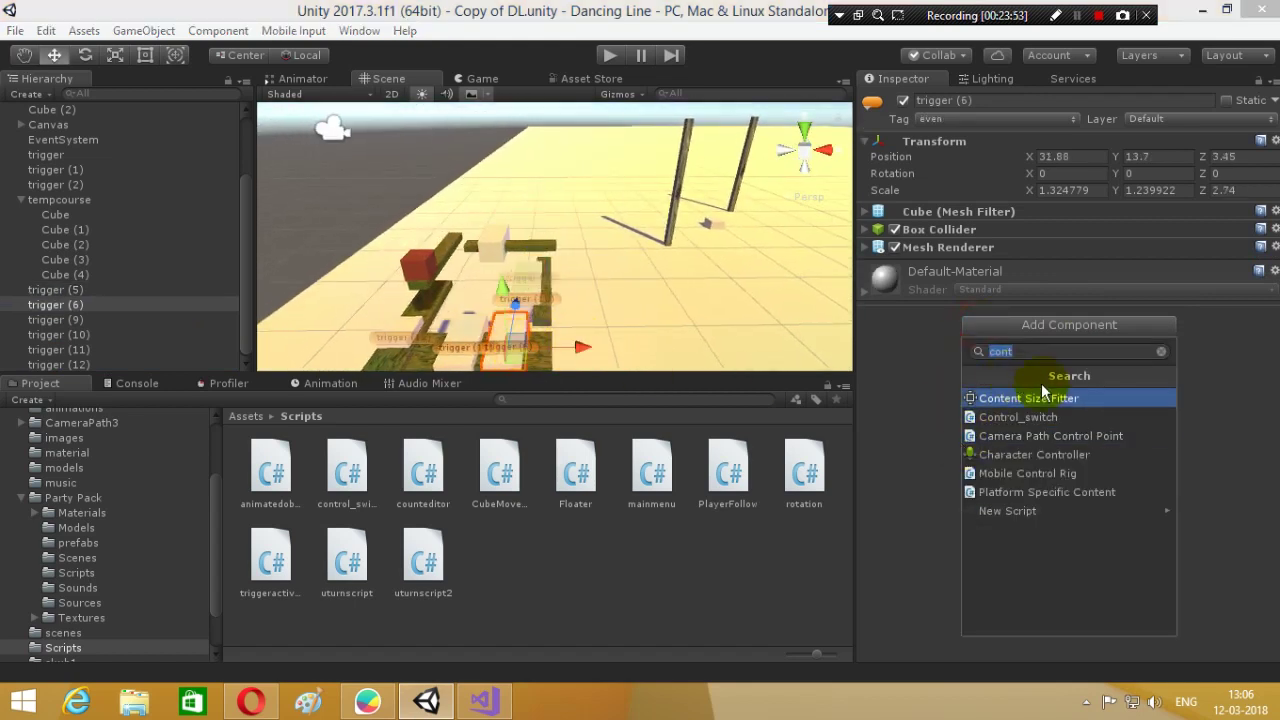
{"action": "type", "text": "c"}
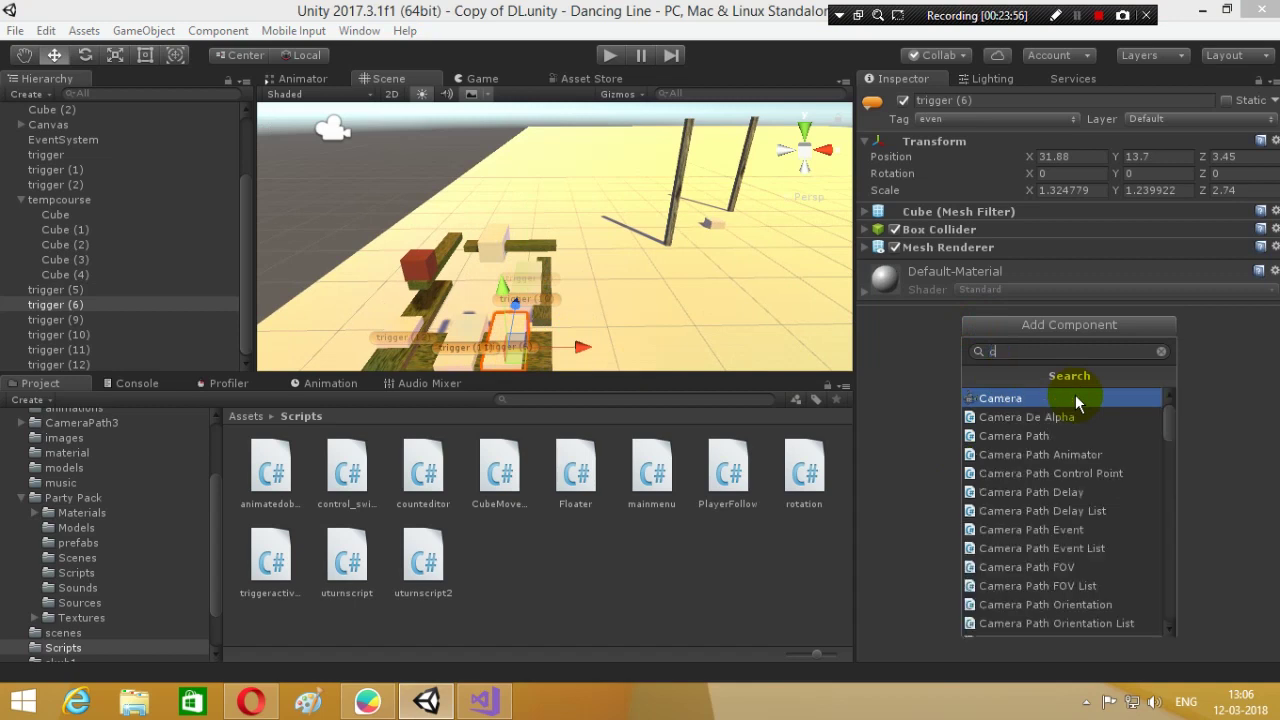
{"action": "type", "text": "ou"}
{"action": "left_click", "coordinate": [1075, 398]}
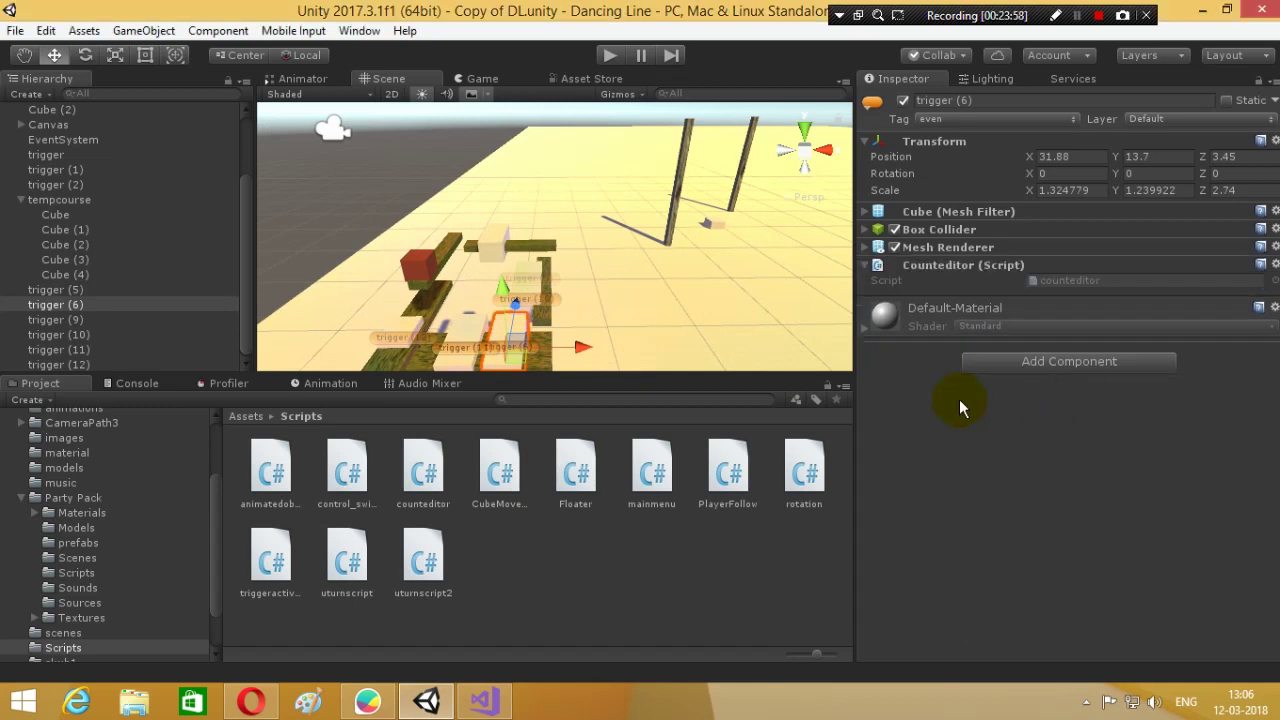
{"action": "left_click", "coordinate": [575, 303]}
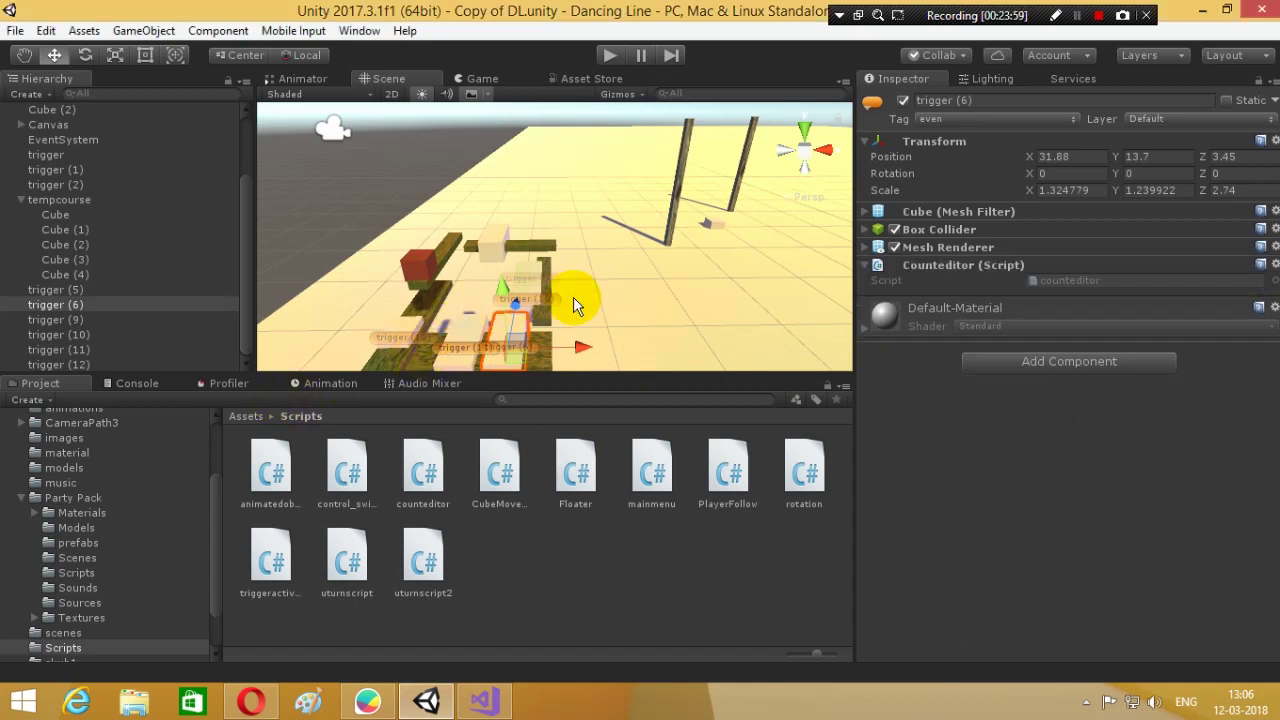
- Attach control_switch.cs to triggers (5), (9), (10), (11) and (12) together
{"action": "left_click", "coordinate": [78, 289]}
{"action": "left_click", "coordinate": [80, 319], "text": "ctrl"}
{"action": "left_click", "coordinate": [80, 334], "text": "ctrl"}
{"action": "left_click", "coordinate": [80, 349], "text": "ctrl"}
{"action": "left_click", "coordinate": [80, 364], "text": "ctrl"}
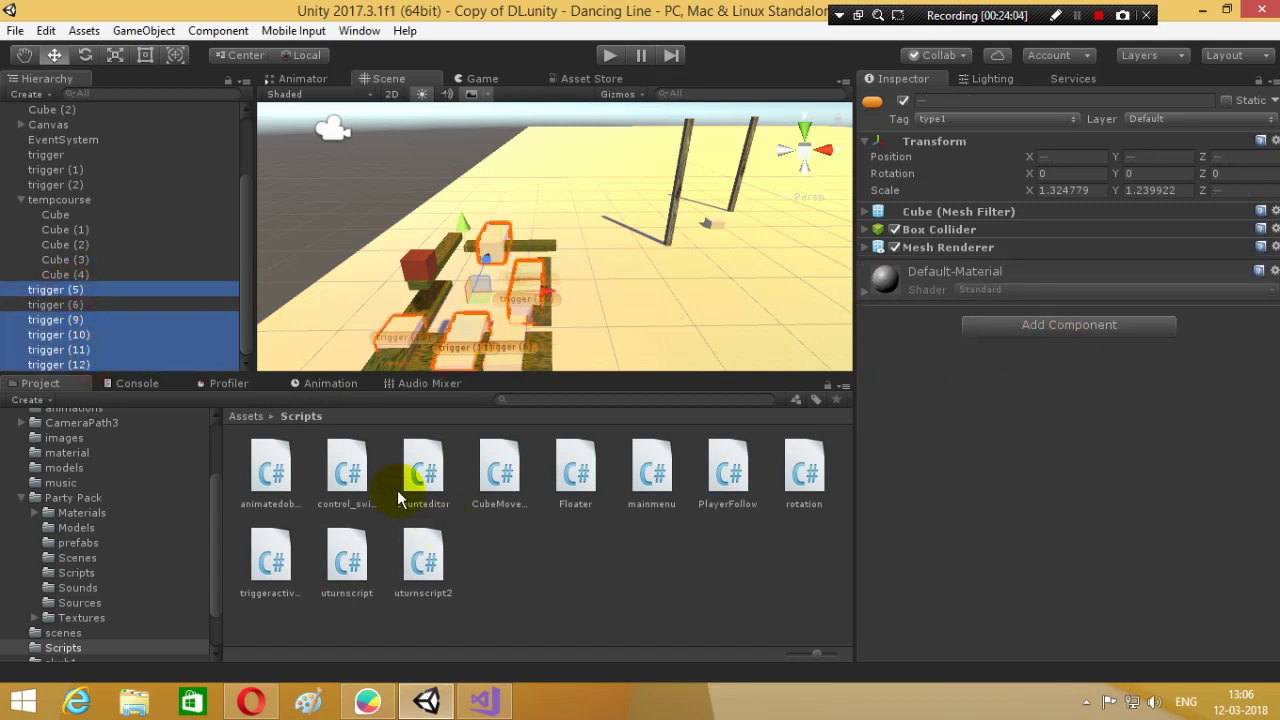
{"action": "left_click_drag", "start_coordinate": [346, 470], "coordinate": [886, 490]}
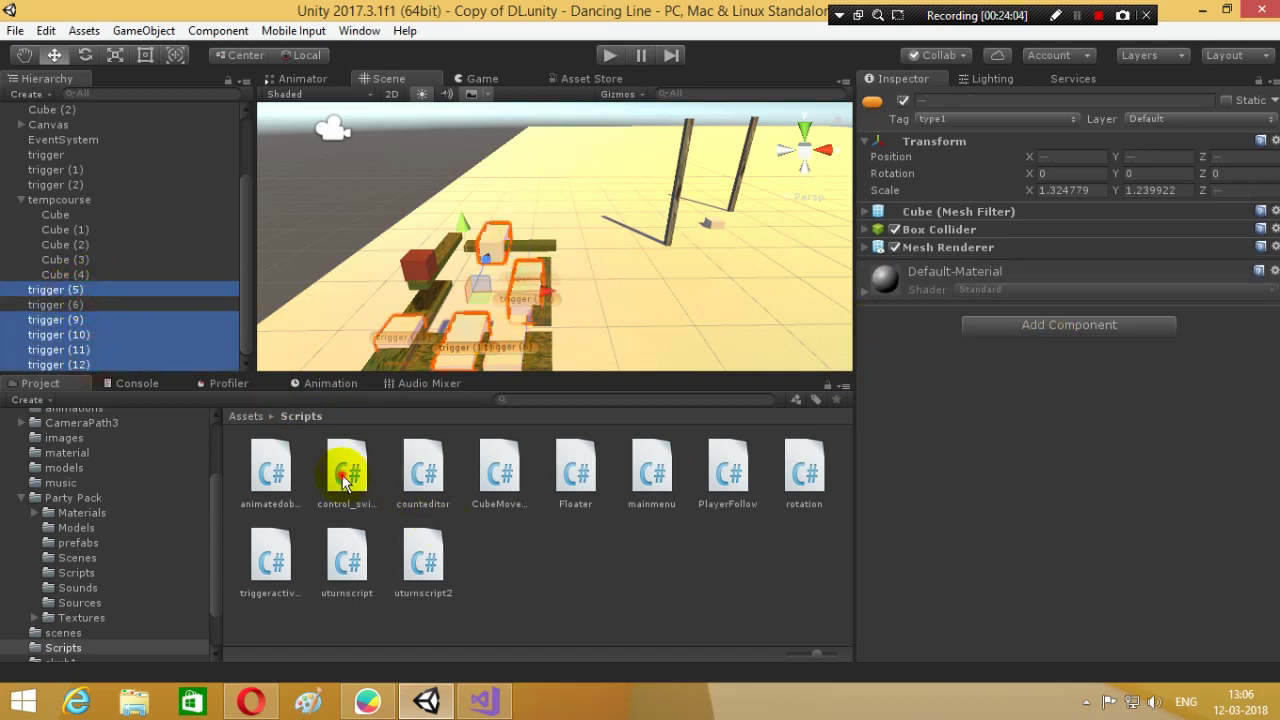
- Select the tempcourse parent object and start the play-test
{"action": "left_click", "coordinate": [98, 280]}
{"action": "left_click", "coordinate": [70, 199]}
{"action": "left_click", "coordinate": [609, 56]}
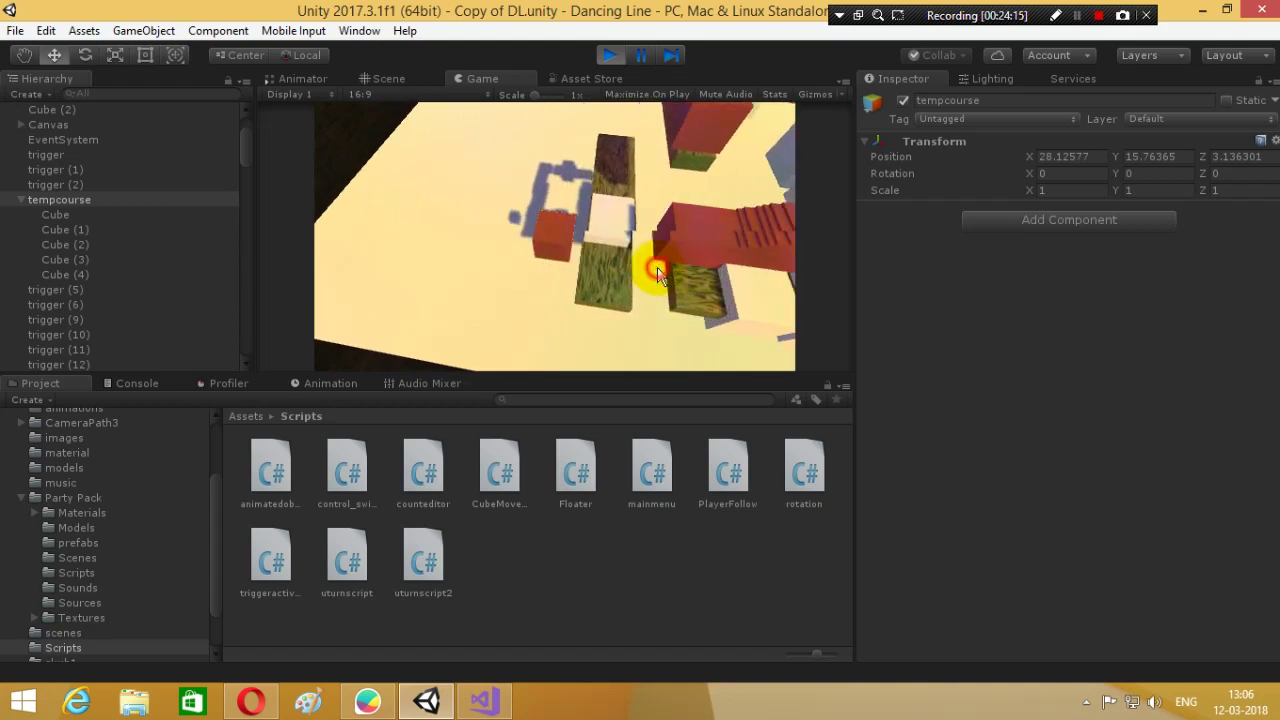
- Start the line and turn it five times through the zigzag, then stop the test
{"action": "left_click", "coordinate": [657, 267]}
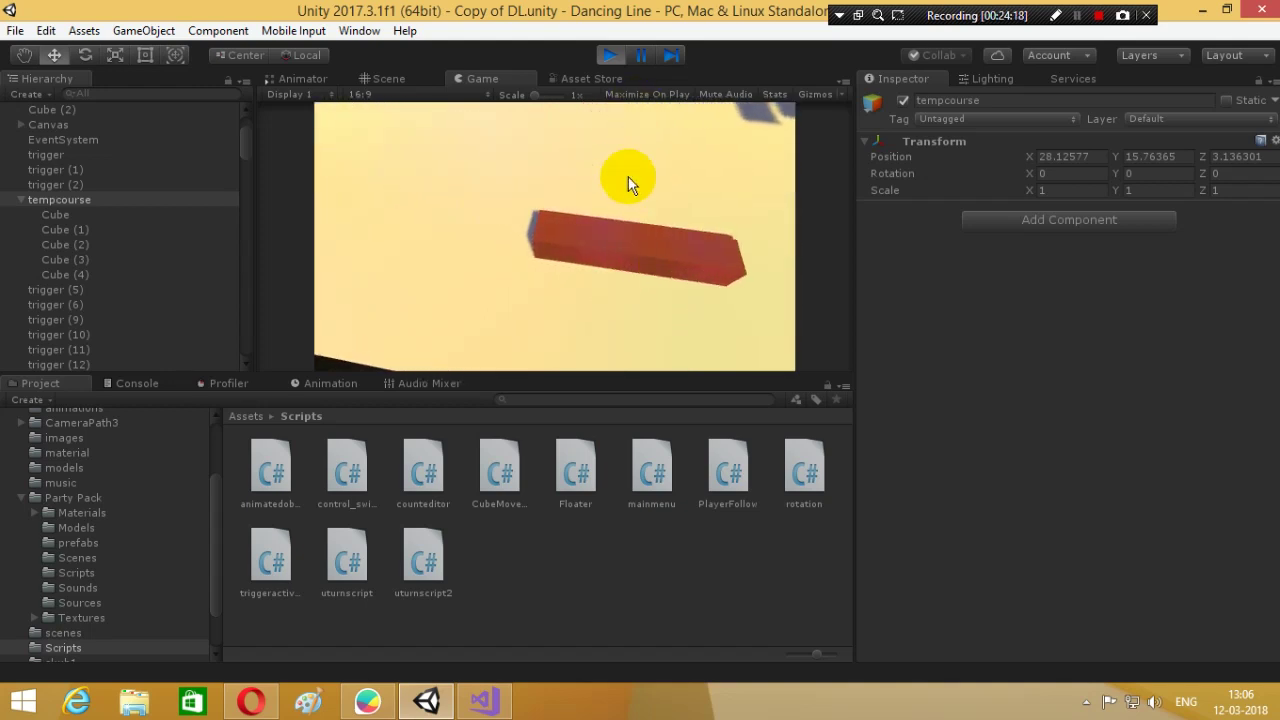
{"action": "left_click", "coordinate": [641, 205]}
{"action": "left_click", "coordinate": [641, 205]}
{"action": "left_click", "coordinate": [641, 205]}
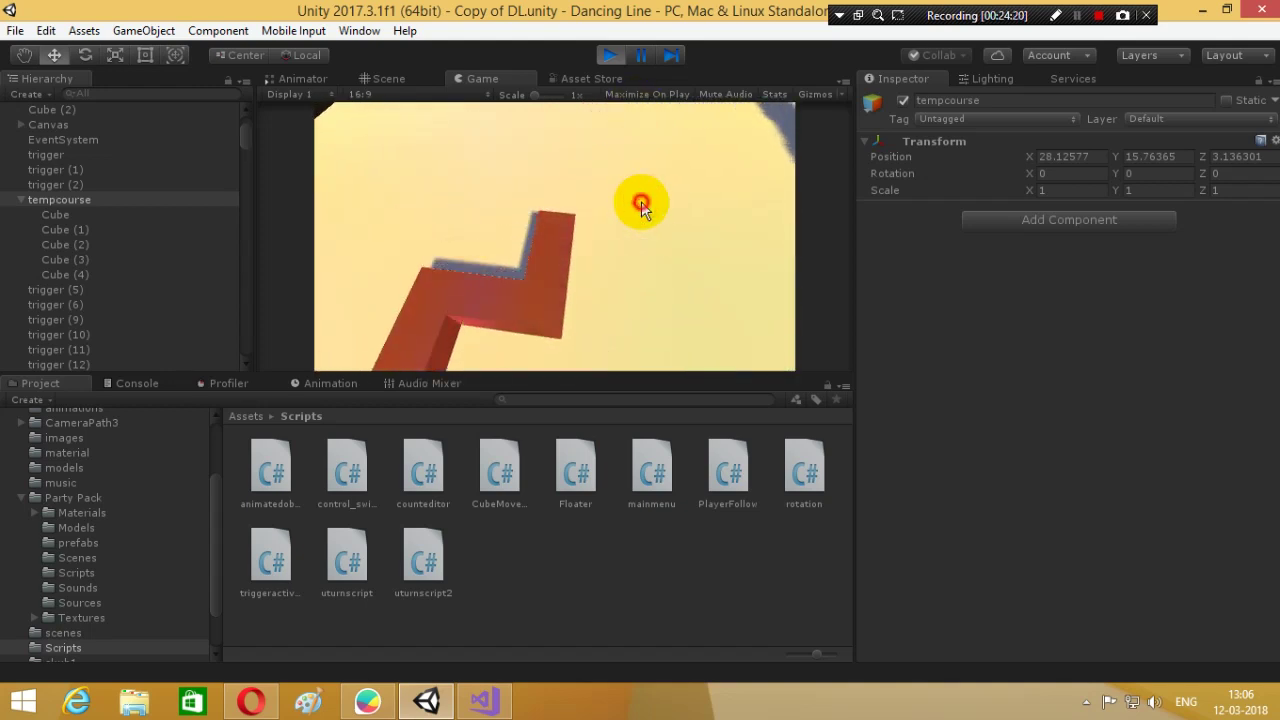
{"action": "left_click", "coordinate": [641, 205]}
{"action": "left_click", "coordinate": [641, 201]}
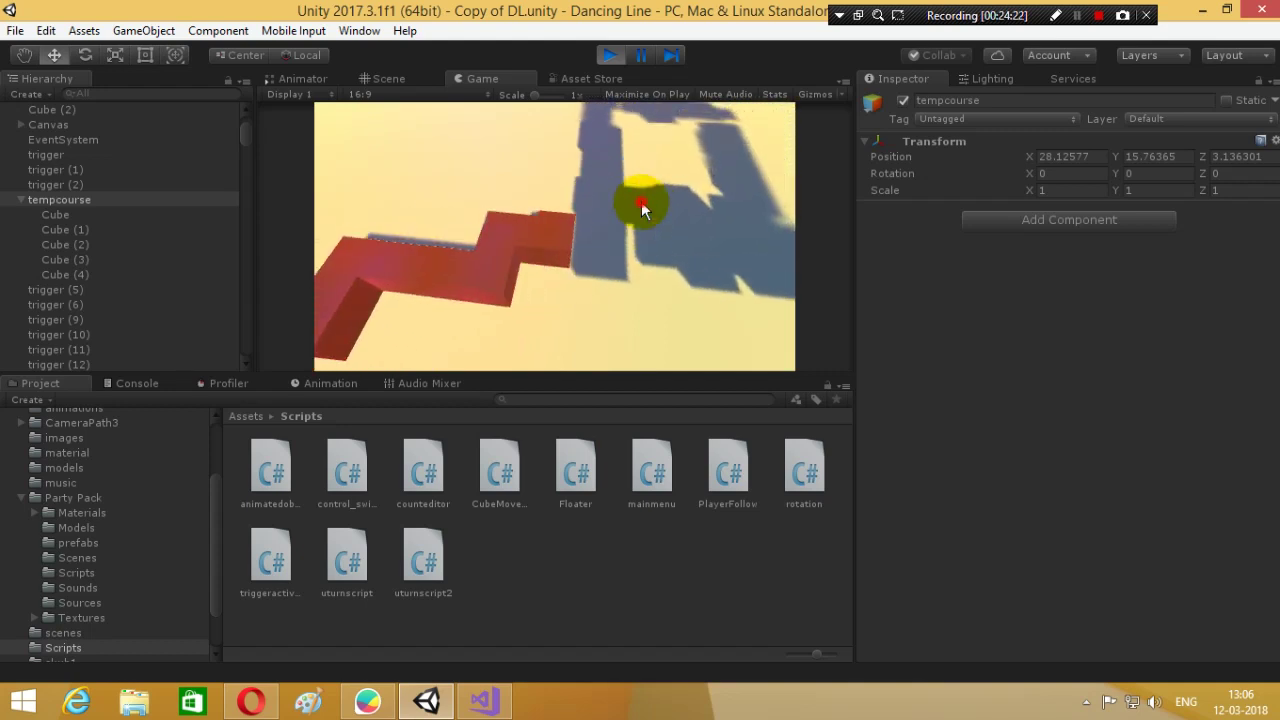
{"action": "left_click", "coordinate": [609, 54]}
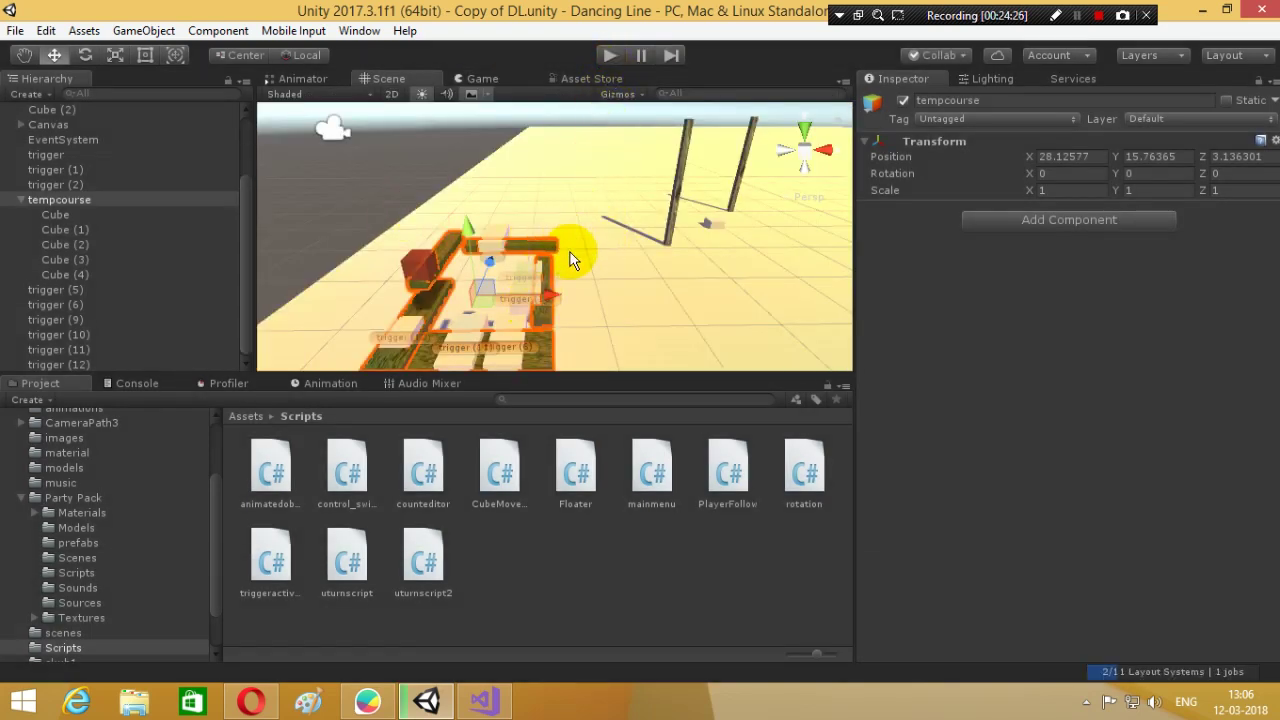
- Run a quick play test of the level in the Game view, then stop it
{"action": "left_click", "coordinate": [469, 80]}
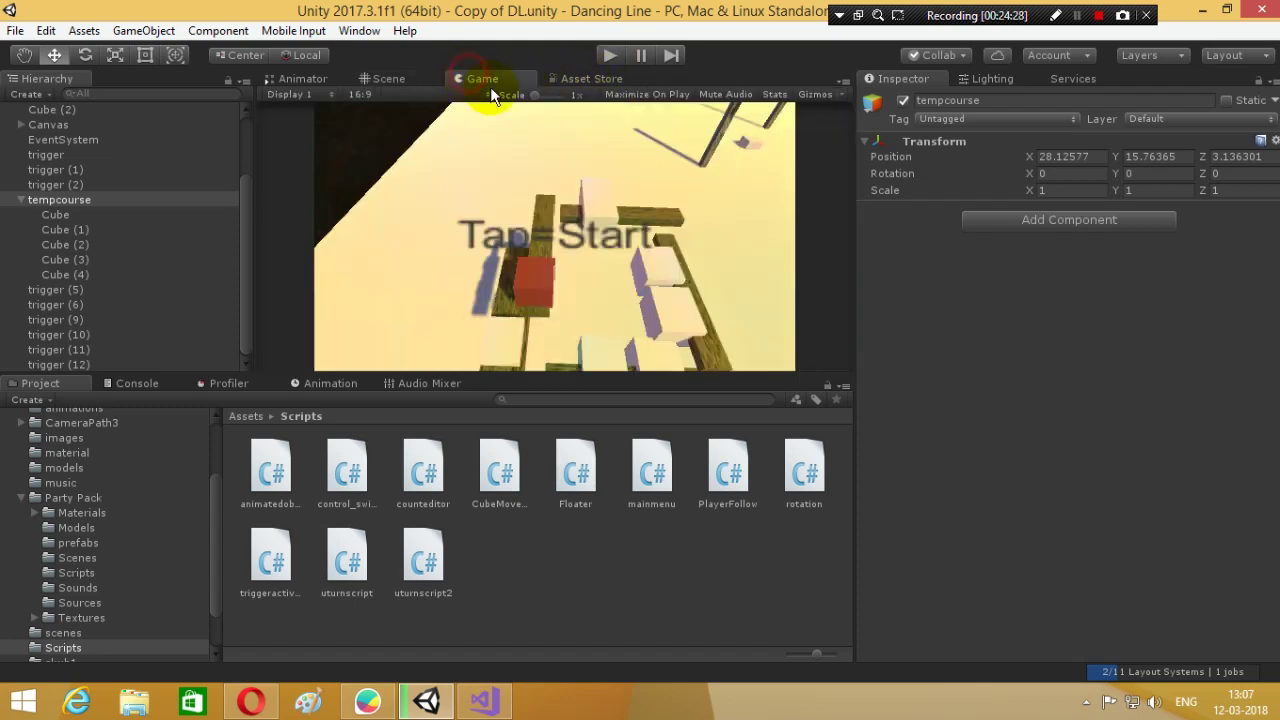
{"action": "left_click", "coordinate": [612, 56]}
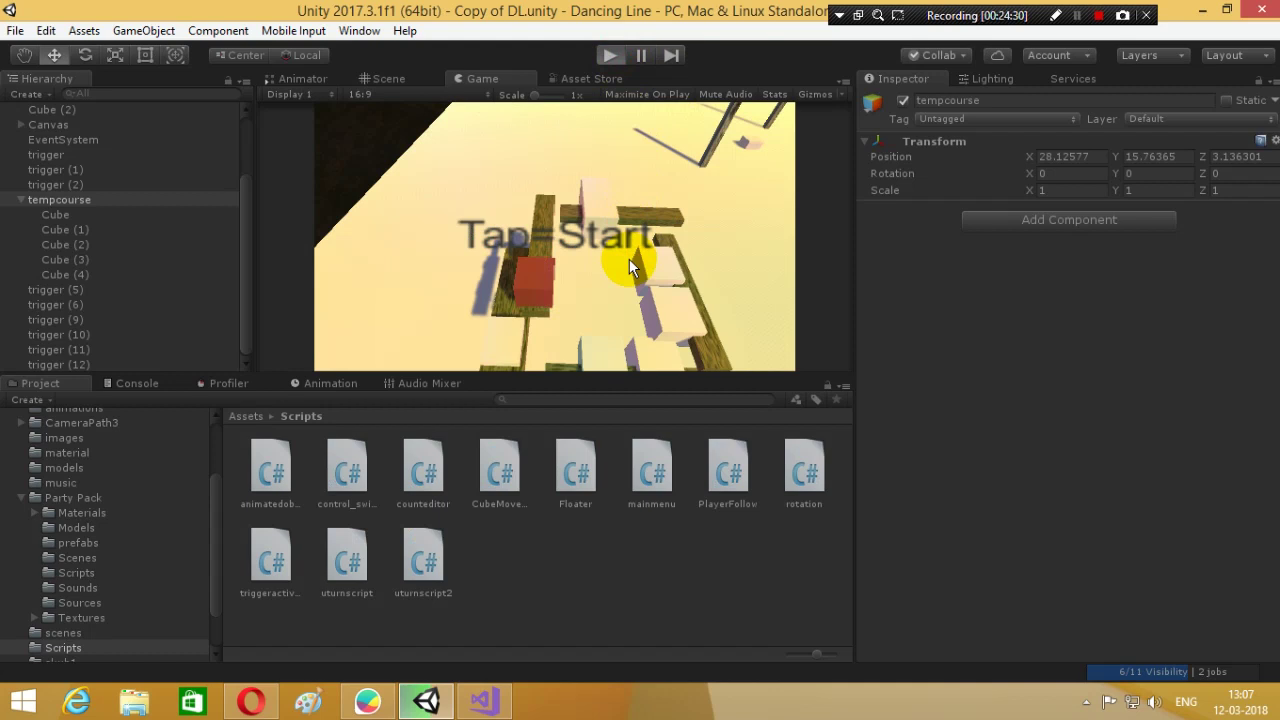
{"action": "left_click", "coordinate": [629, 259]}
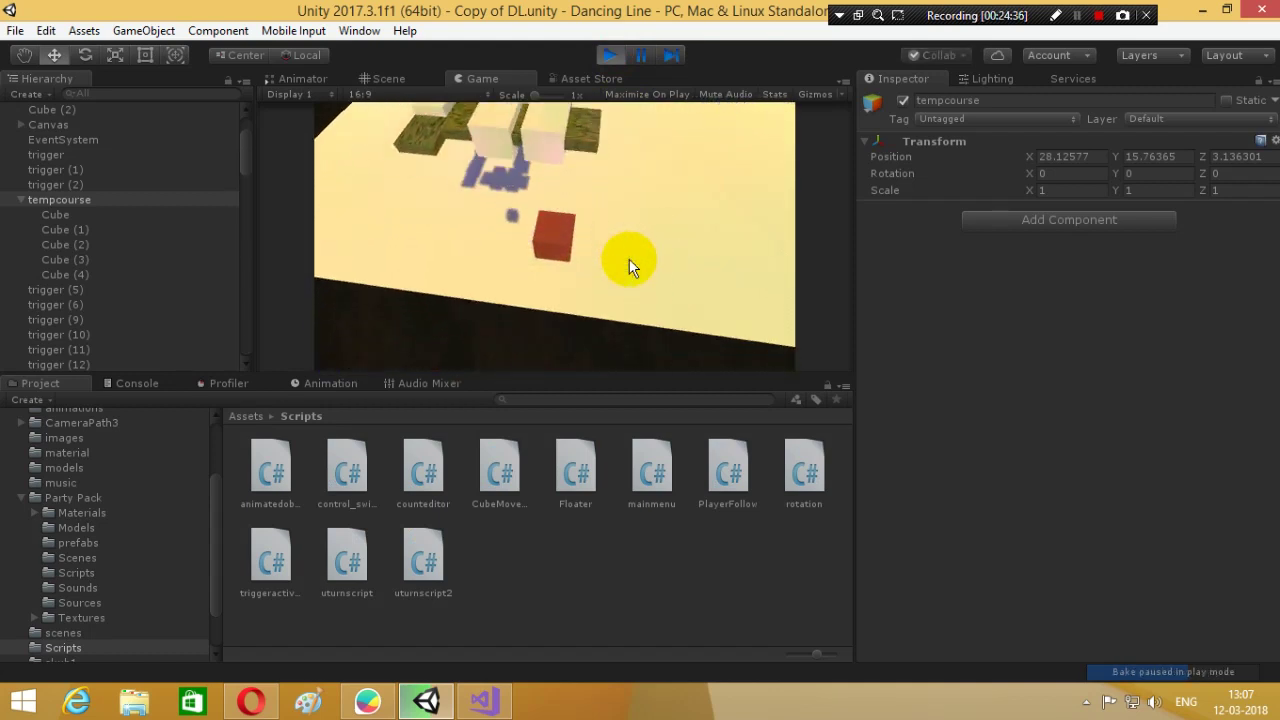
{"action": "left_click", "coordinate": [614, 57]}
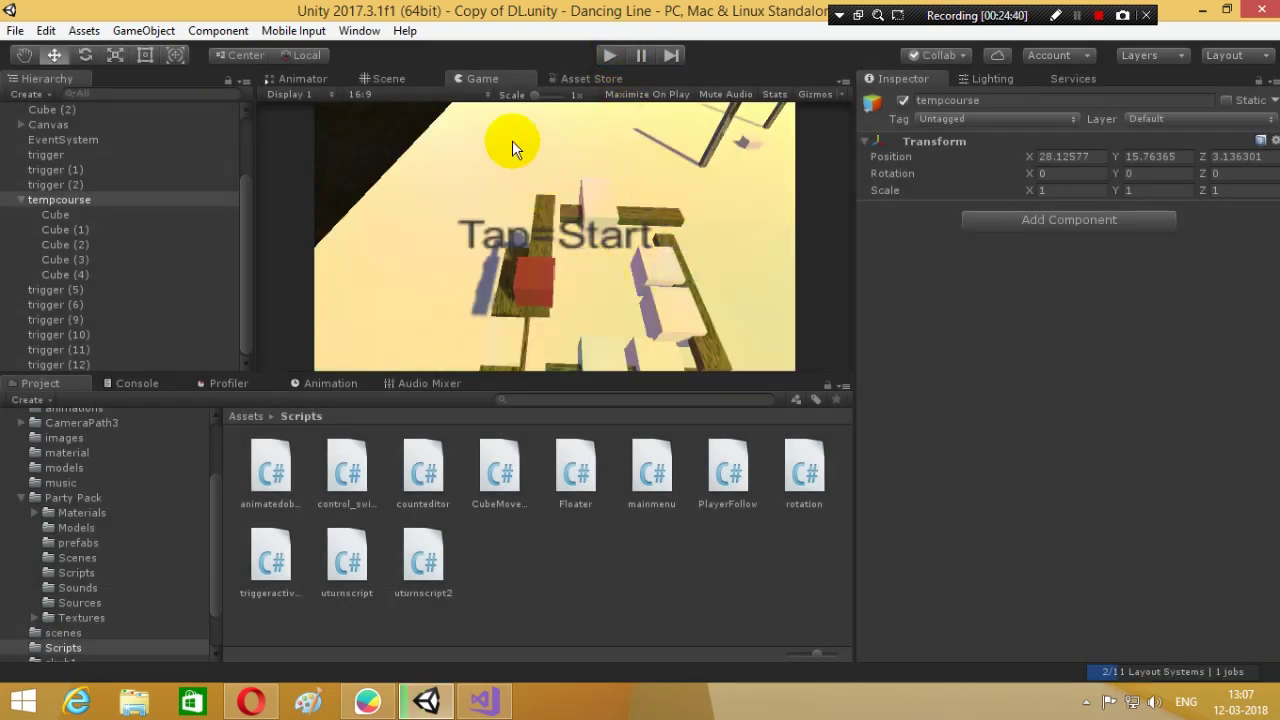
- Back in the Scene view, orbit the course and select the track piece Cube under tempcourse
{"action": "left_click", "coordinate": [412, 80]}
{"action": "mouse_move", "coordinate": [586, 229]}
{"action": "left_mouse_down", "text": "alt"}
{"action": "mouse_move", "coordinate": [367, 331]}
{"action": "mouse_move", "coordinate": [629, 343]}
{"action": "left_mouse_up", "text": "alt"}
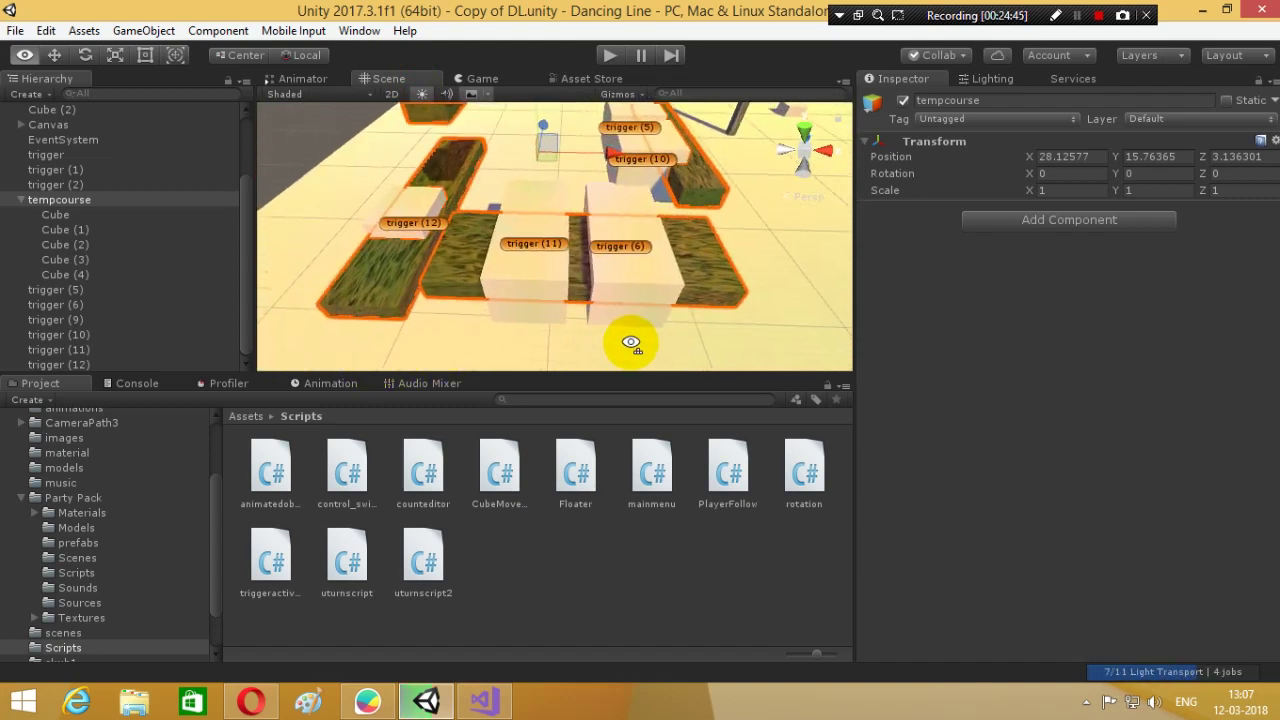
{"action": "left_click", "coordinate": [538, 275]}
{"action": "left_click", "coordinate": [538, 275]}
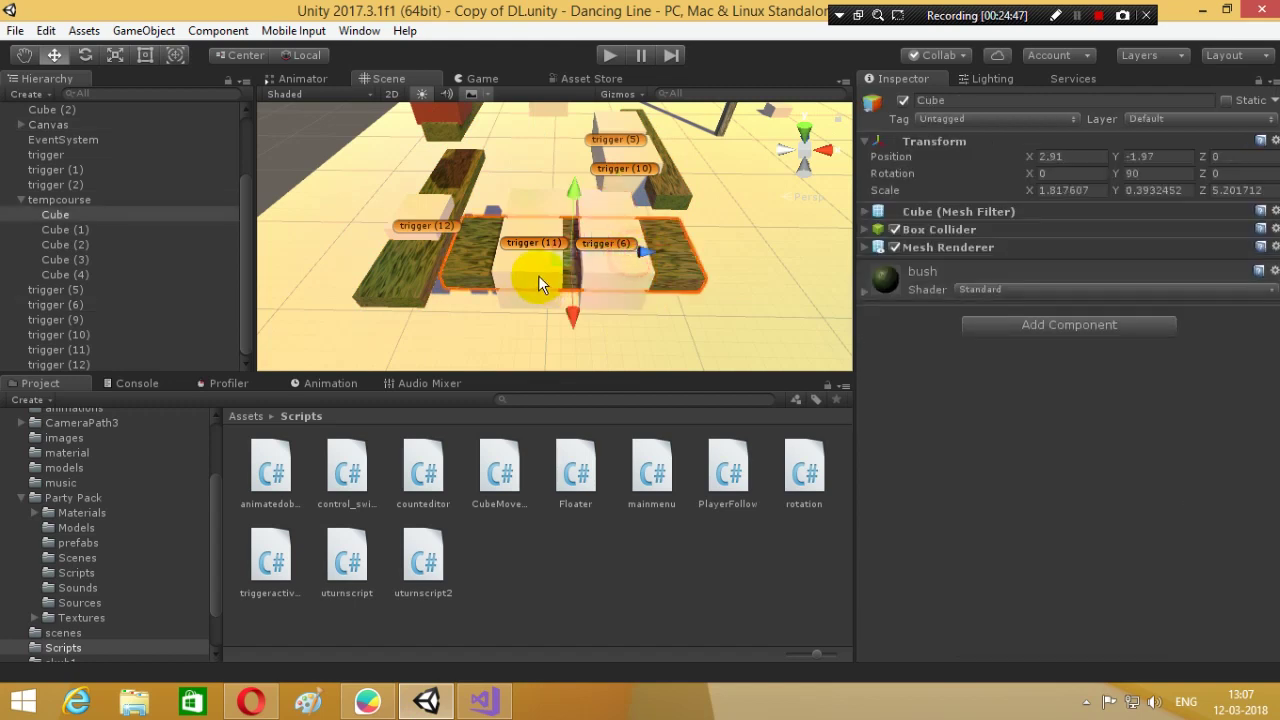
{"action": "left_click", "coordinate": [762, 285]}
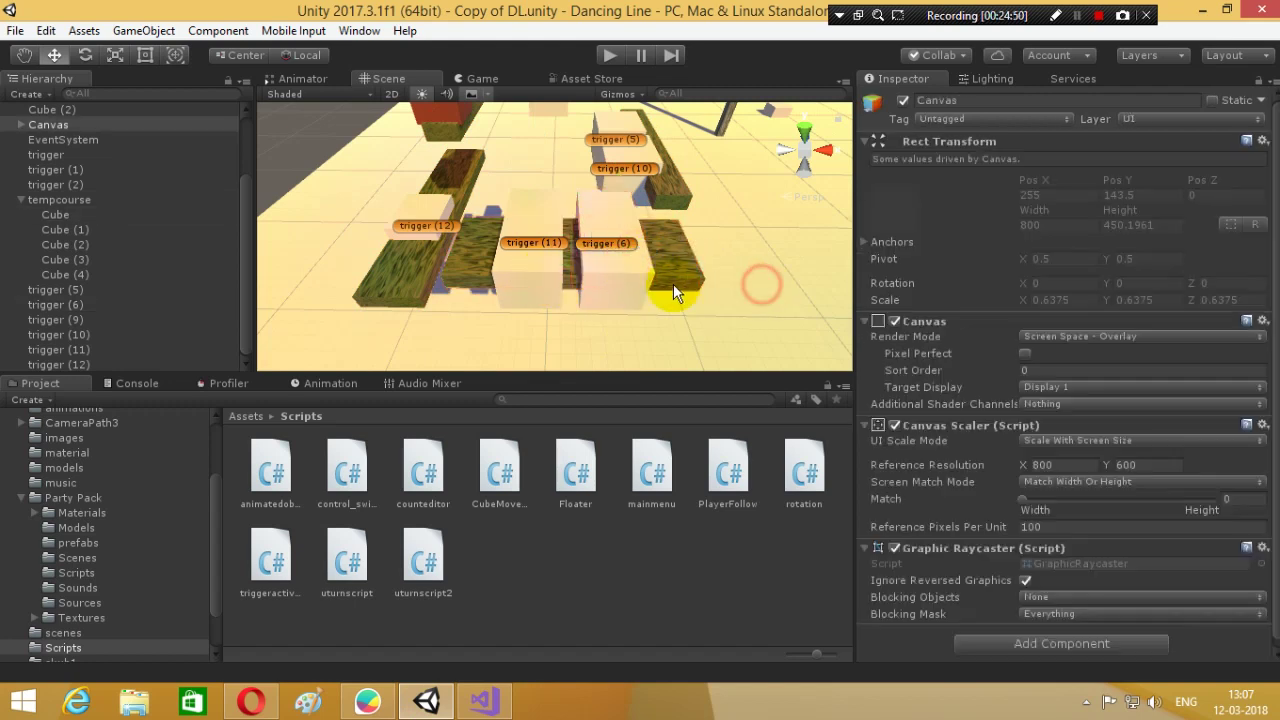
{"action": "left_click", "coordinate": [665, 275]}
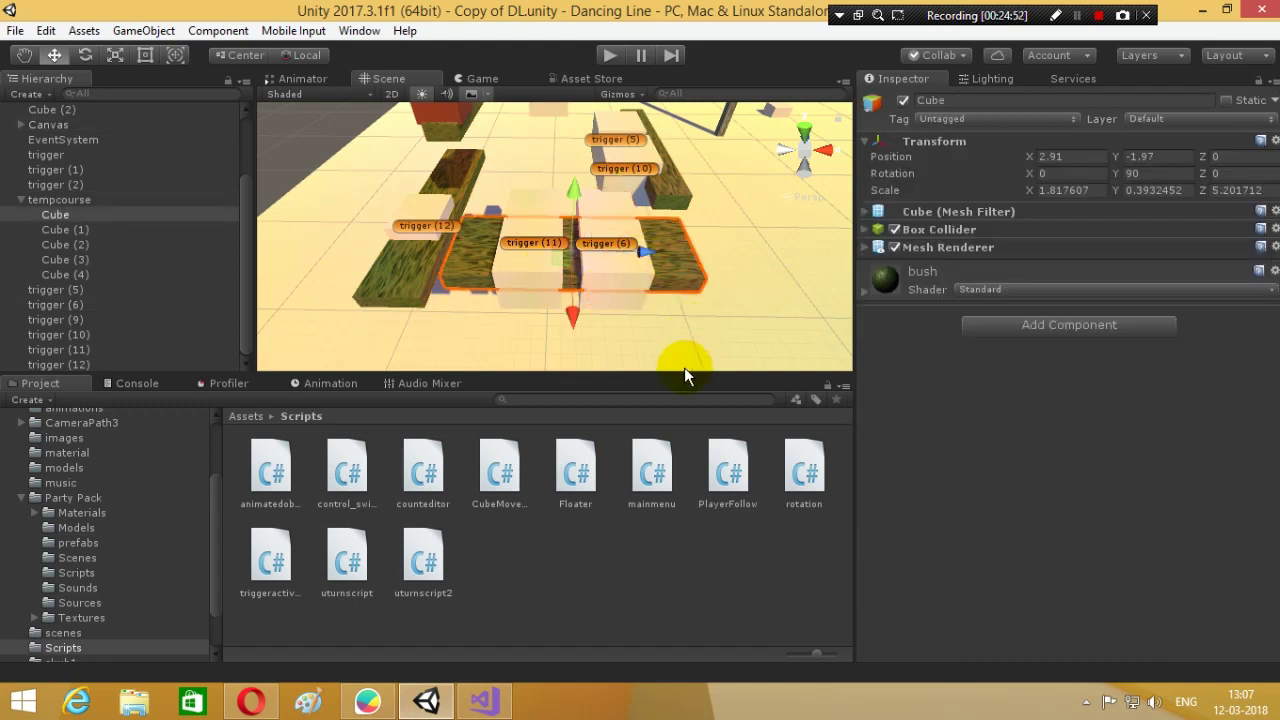
- Move the track Cube with trigger (6) and trigger (11) toward the camera and to the right
{"action": "left_click", "coordinate": [84, 306], "text": "ctrl"}
{"action": "left_click", "coordinate": [94, 348], "text": "ctrl"}
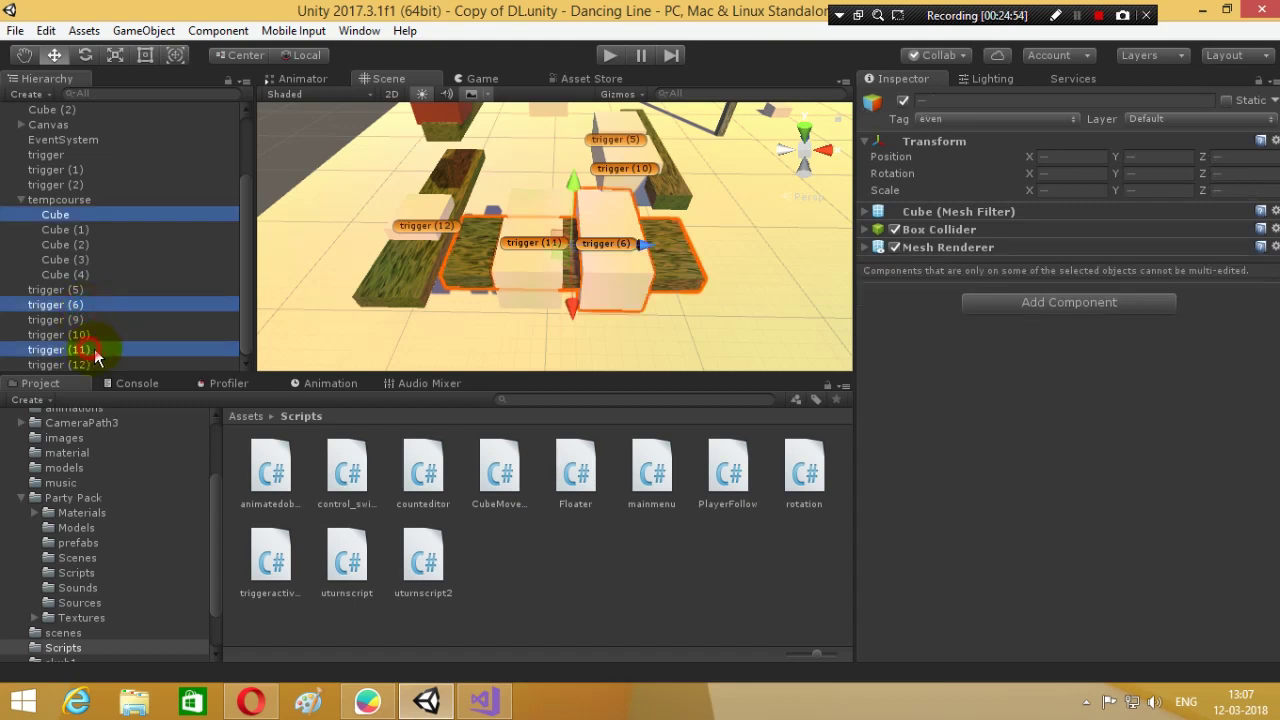
{"action": "left_click_drag", "start_coordinate": [571, 305], "coordinate": [568, 338]}
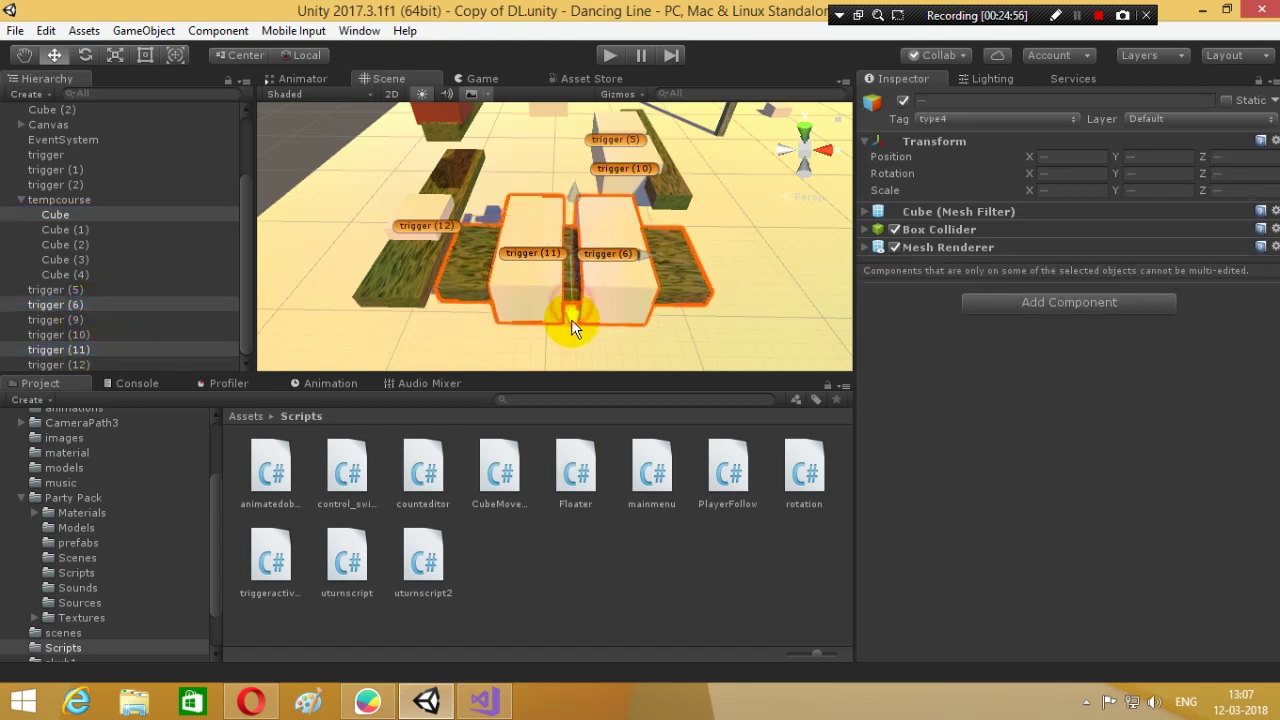
{"action": "left_click_drag", "start_coordinate": [650, 275], "coordinate": [522, 254]}
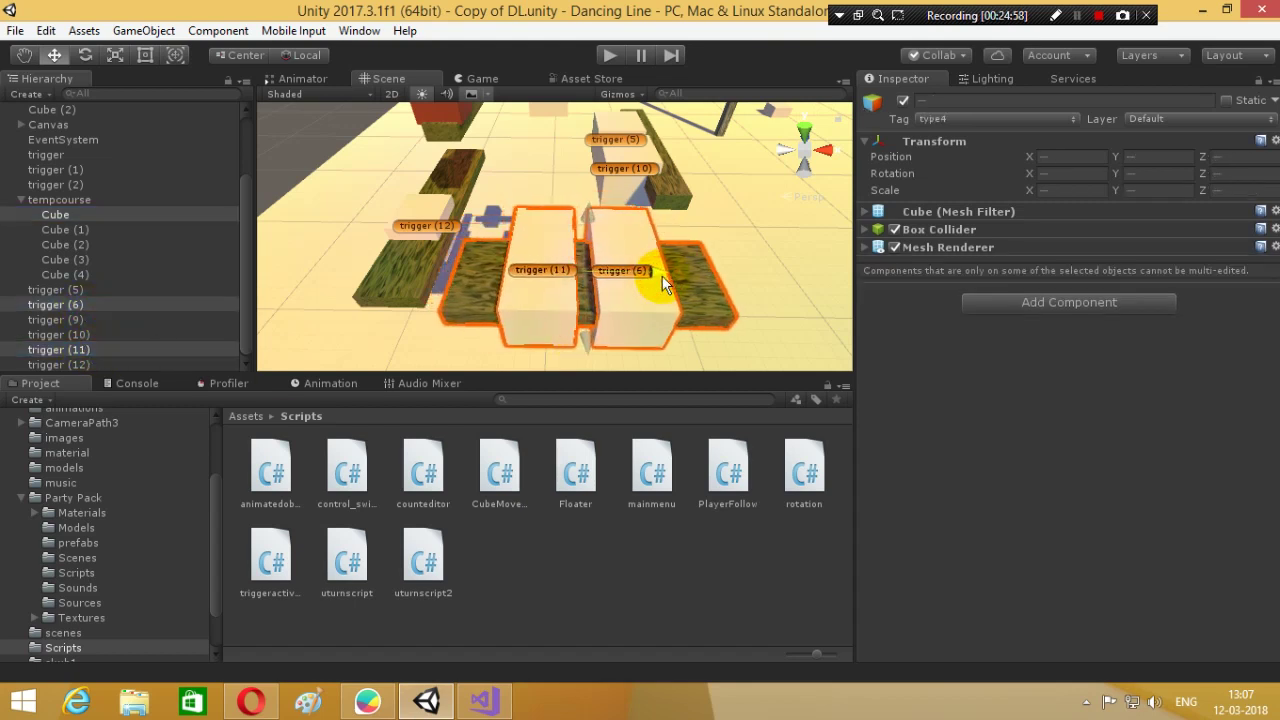
- Shift the Cube (3) strip together with trigger (12), then deselect them
{"action": "left_click", "coordinate": [428, 287]}
{"action": "left_click", "coordinate": [420, 270]}
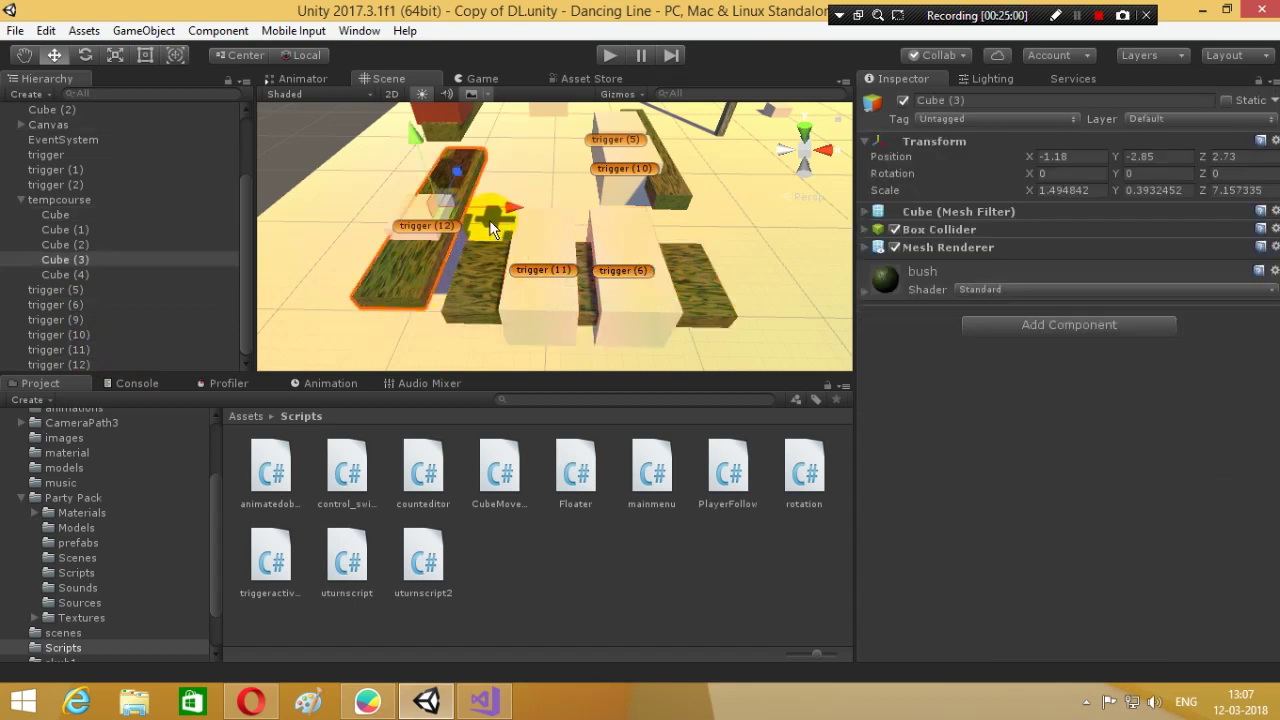
{"action": "left_click", "coordinate": [88, 363], "text": "ctrl"}
{"action": "left_click_drag", "start_coordinate": [452, 172], "coordinate": [496, 215]}
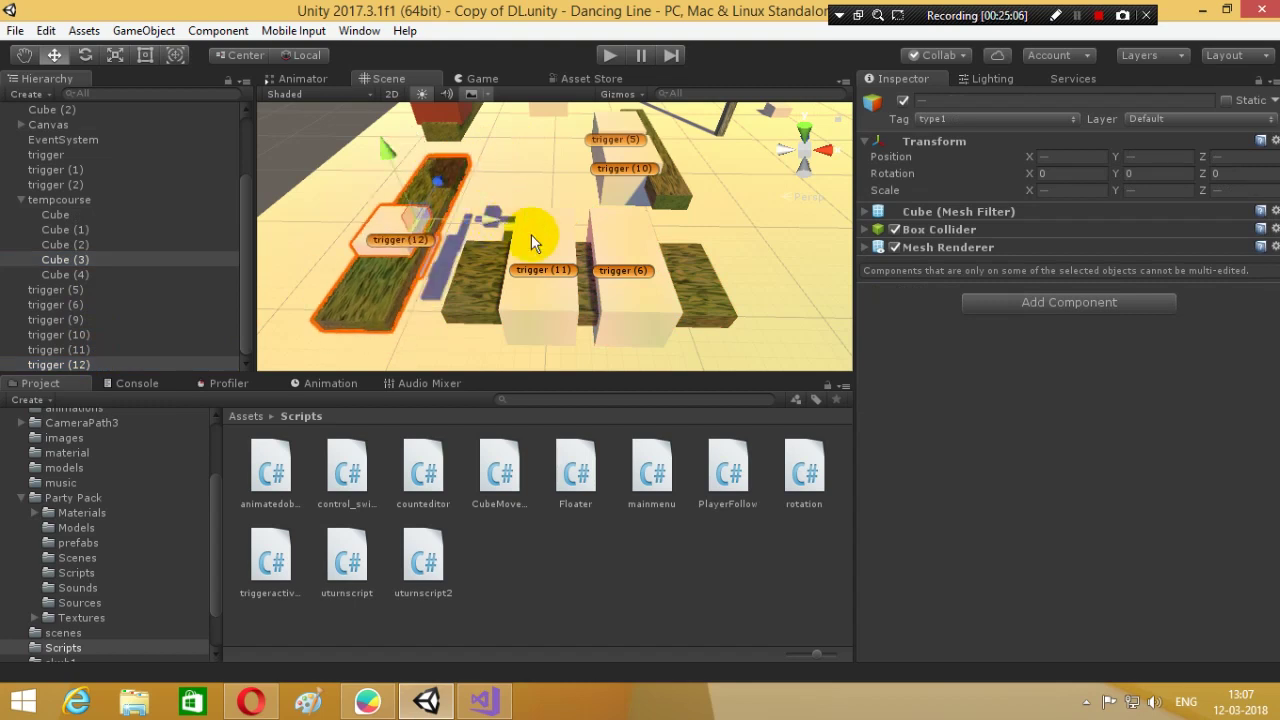
{"action": "left_click", "coordinate": [800, 214]}
- Play-test the level twice, starting the line and steering it once
{"action": "left_click", "coordinate": [500, 80]}
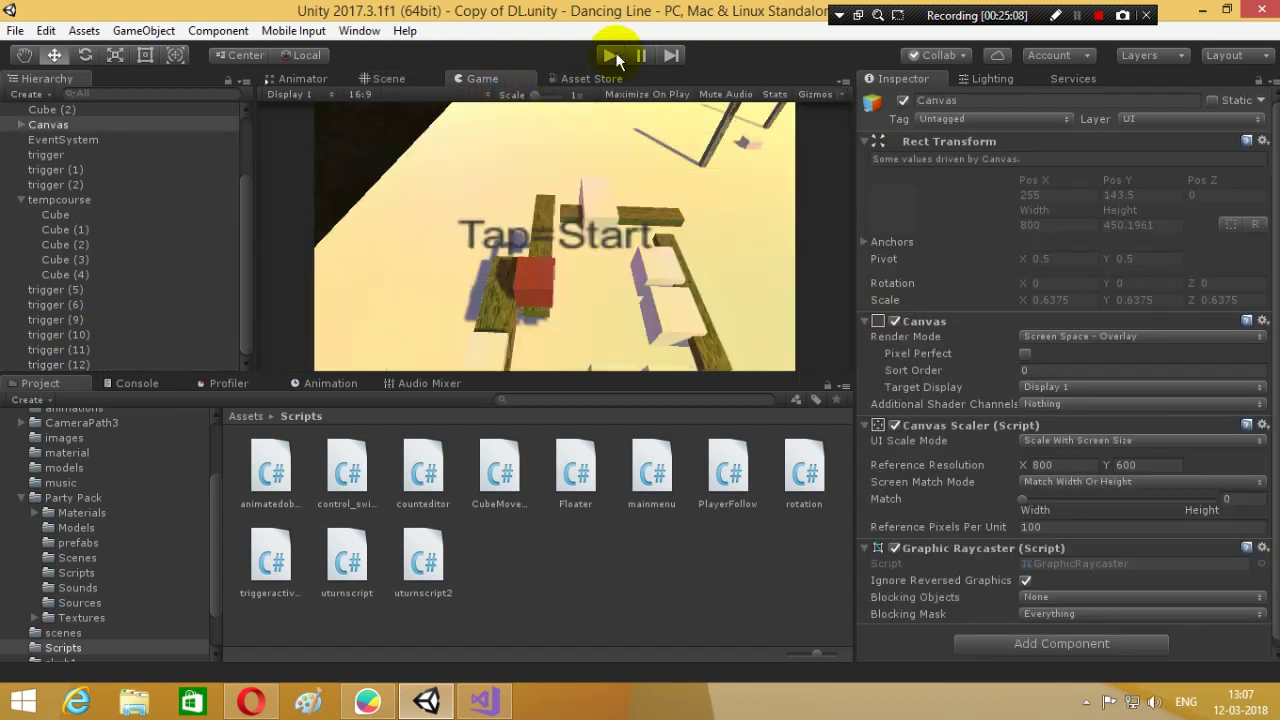
{"action": "left_click", "coordinate": [610, 55]}
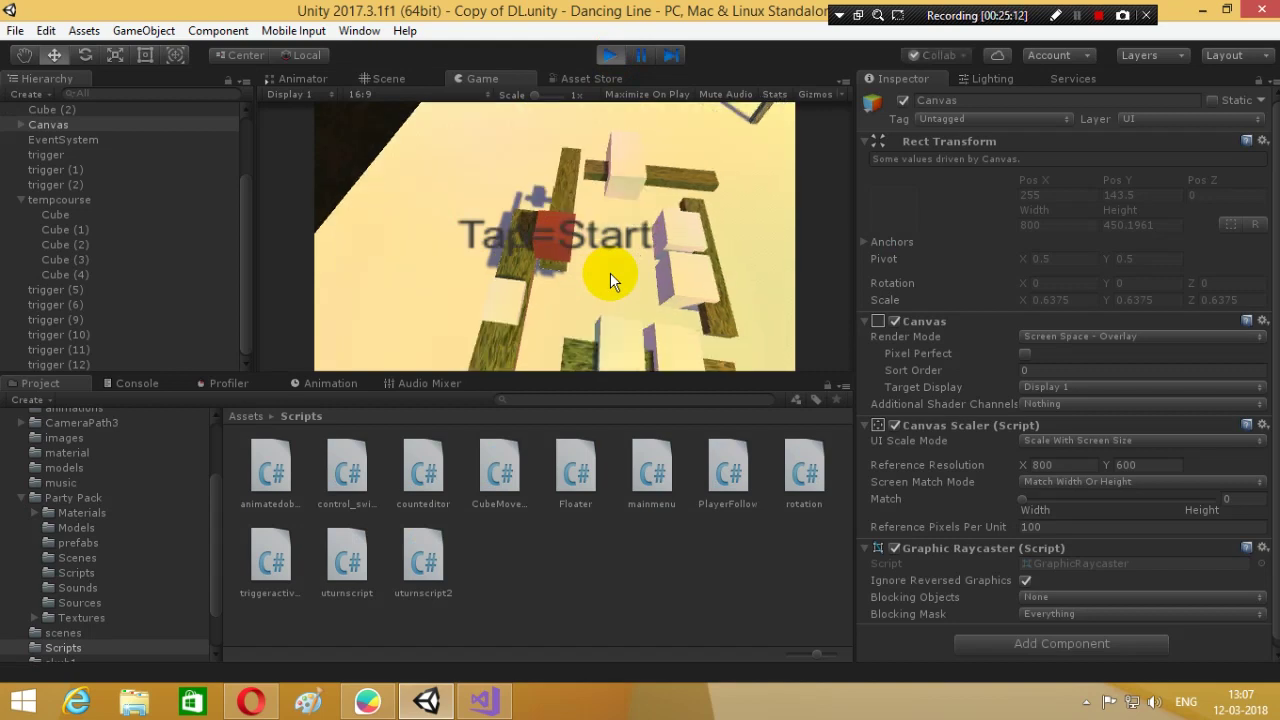
{"action": "left_click", "coordinate": [610, 273]}
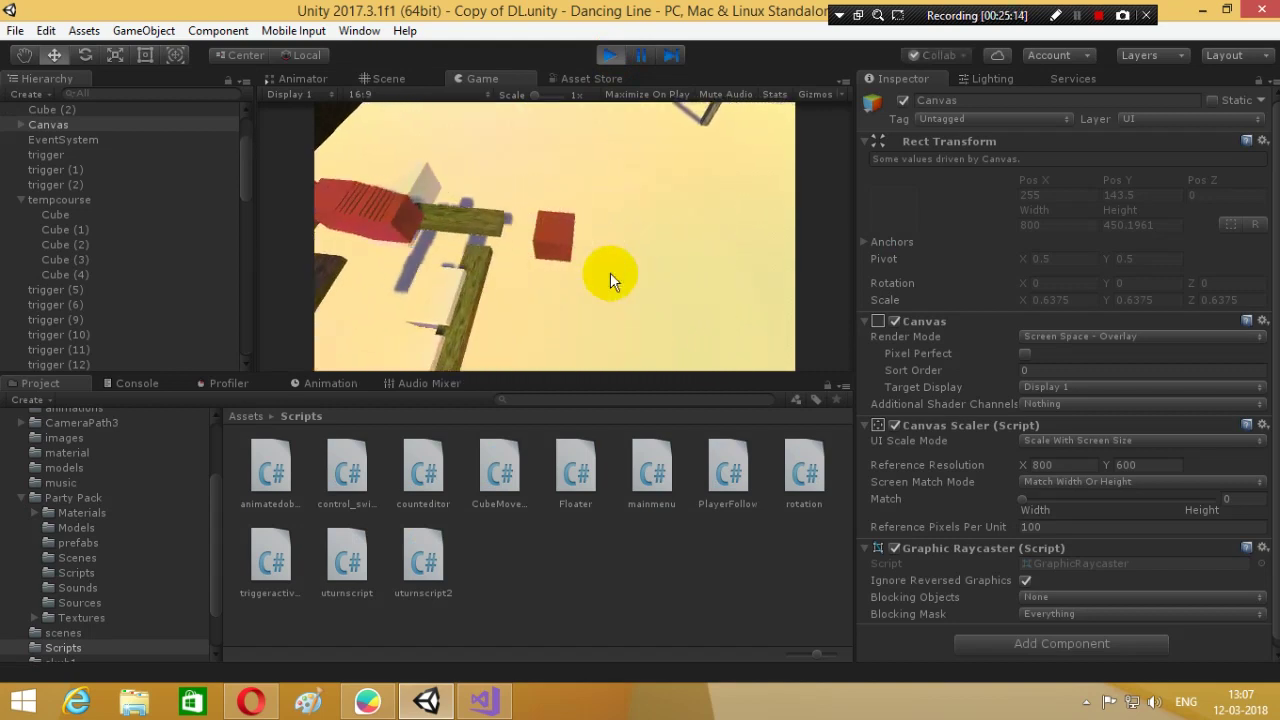
{"action": "left_click", "coordinate": [610, 55]}
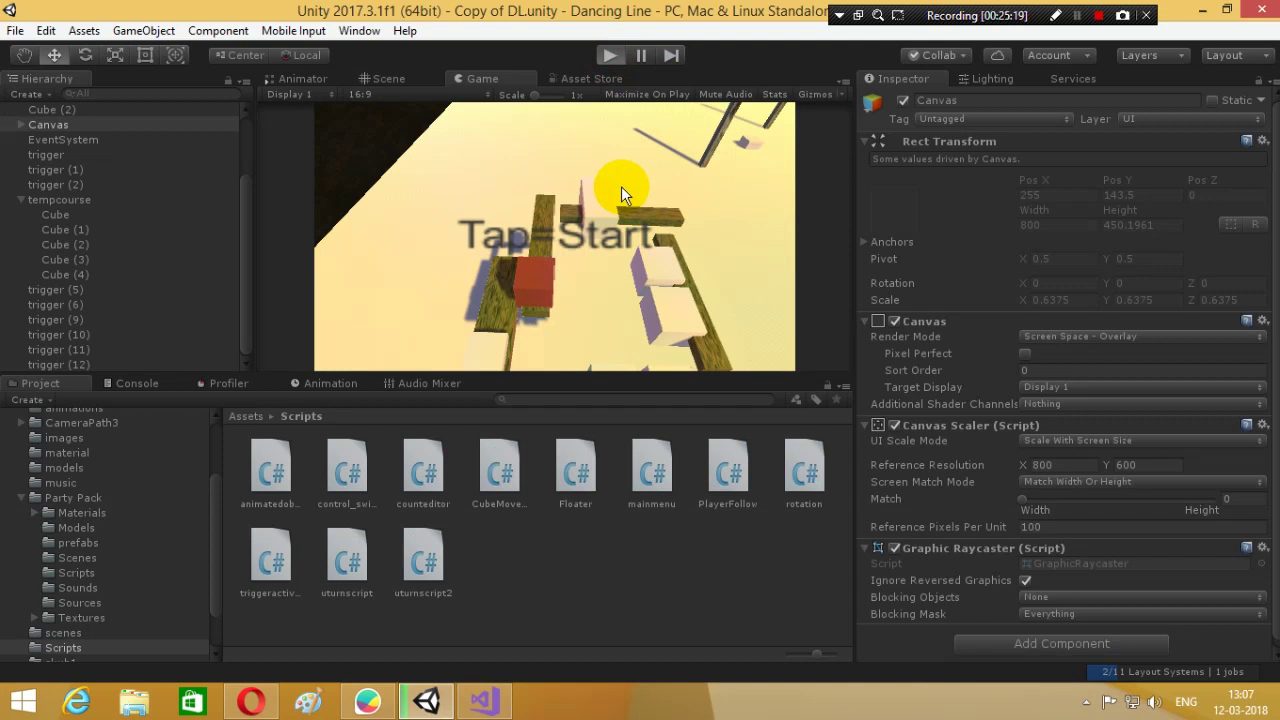
{"action": "key", "text": "ctrl+p"}
{"action": "left_click", "coordinate": [621, 186]}
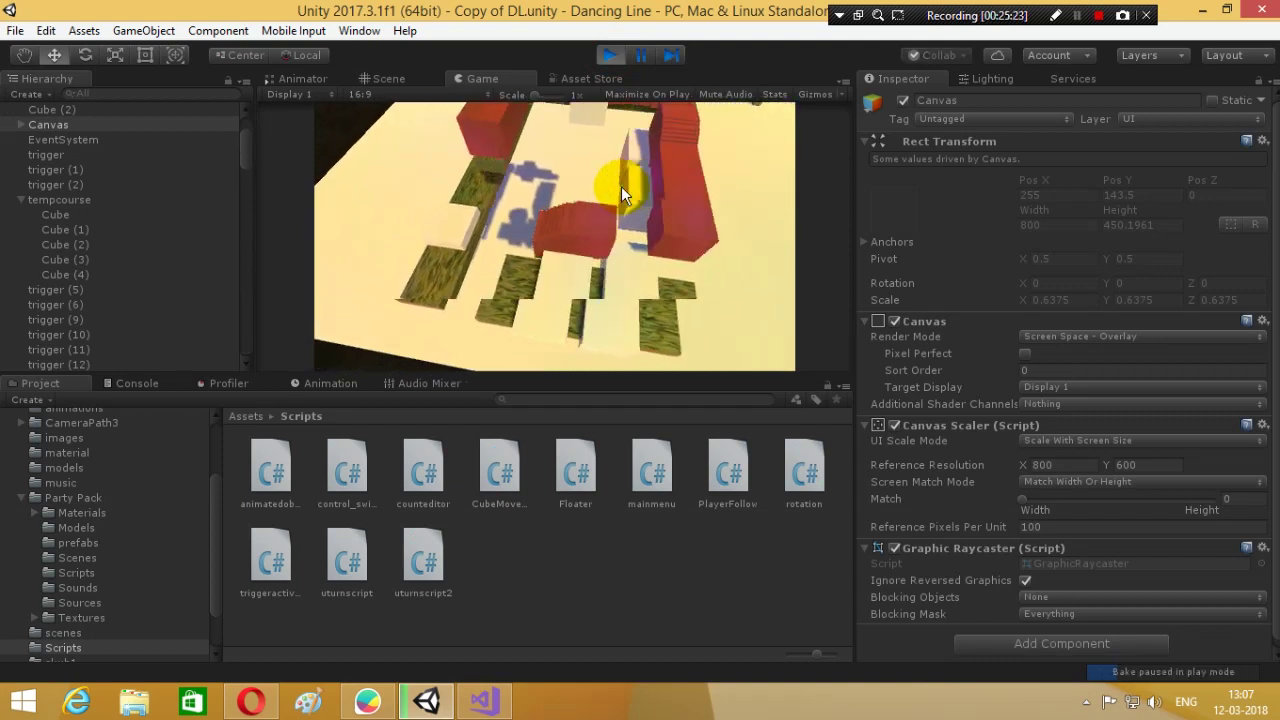
{"action": "left_click", "coordinate": [621, 186]}
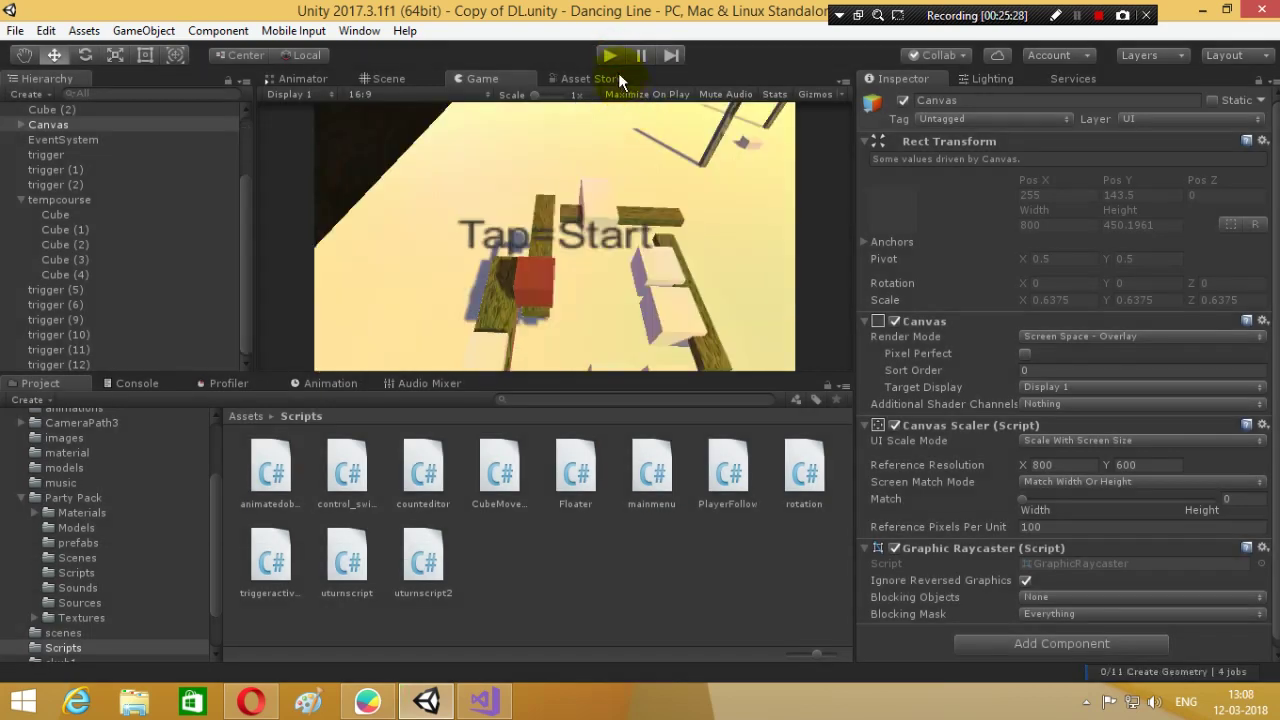
- Restart the run and steer the line through several corner turns before stopping
{"action": "left_click", "coordinate": [610, 55]}
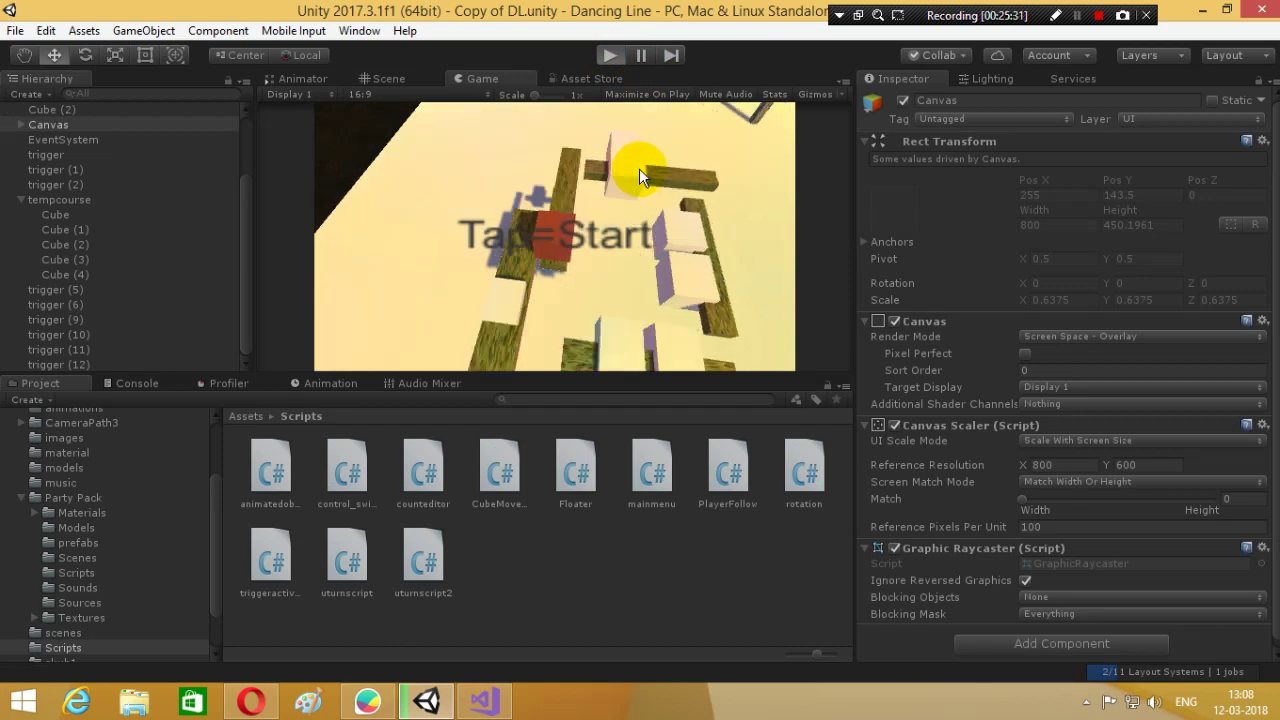
{"action": "left_click", "coordinate": [639, 168]}
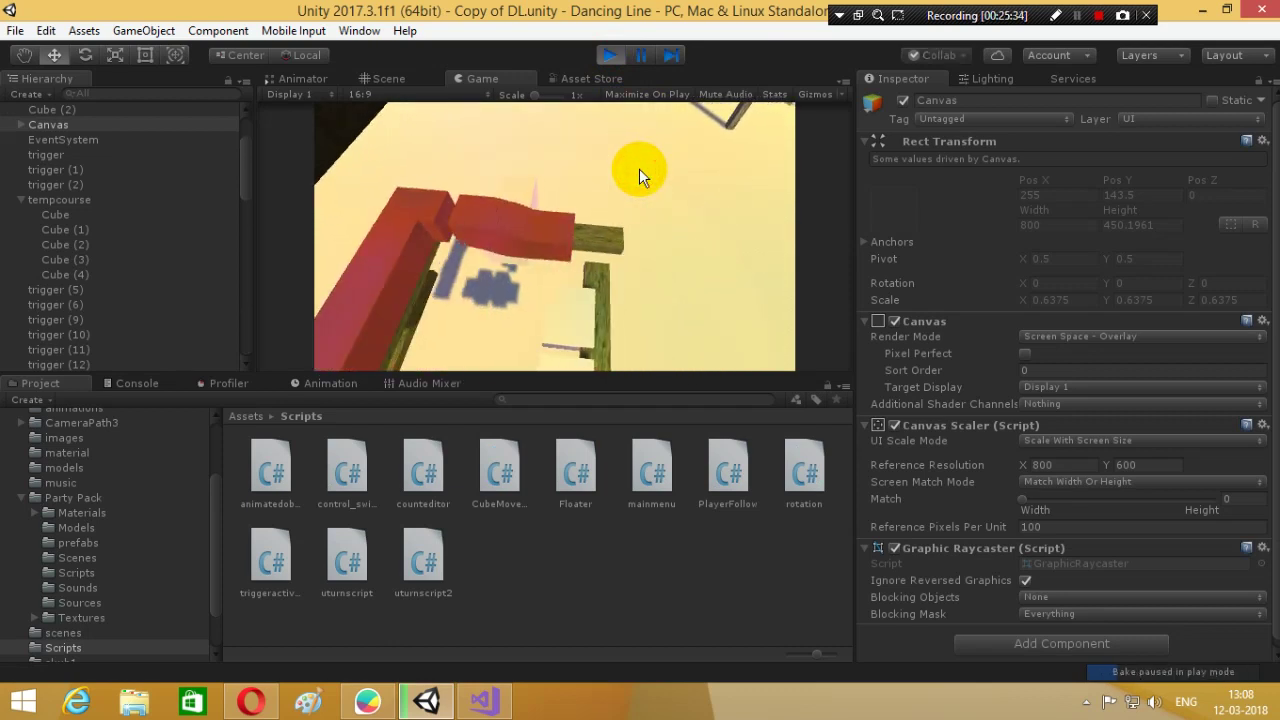
{"action": "left_click", "coordinate": [608, 54]}
{"action": "left_click", "coordinate": [610, 56]}
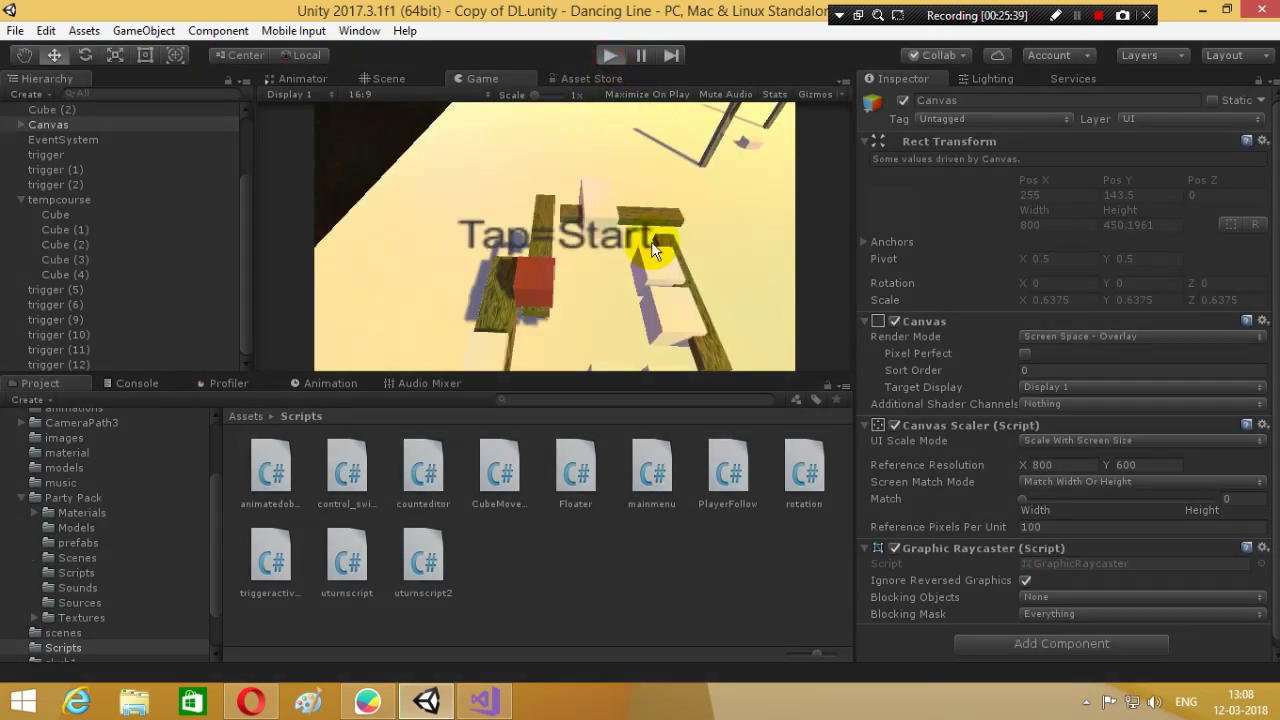
{"action": "left_click", "coordinate": [651, 245]}
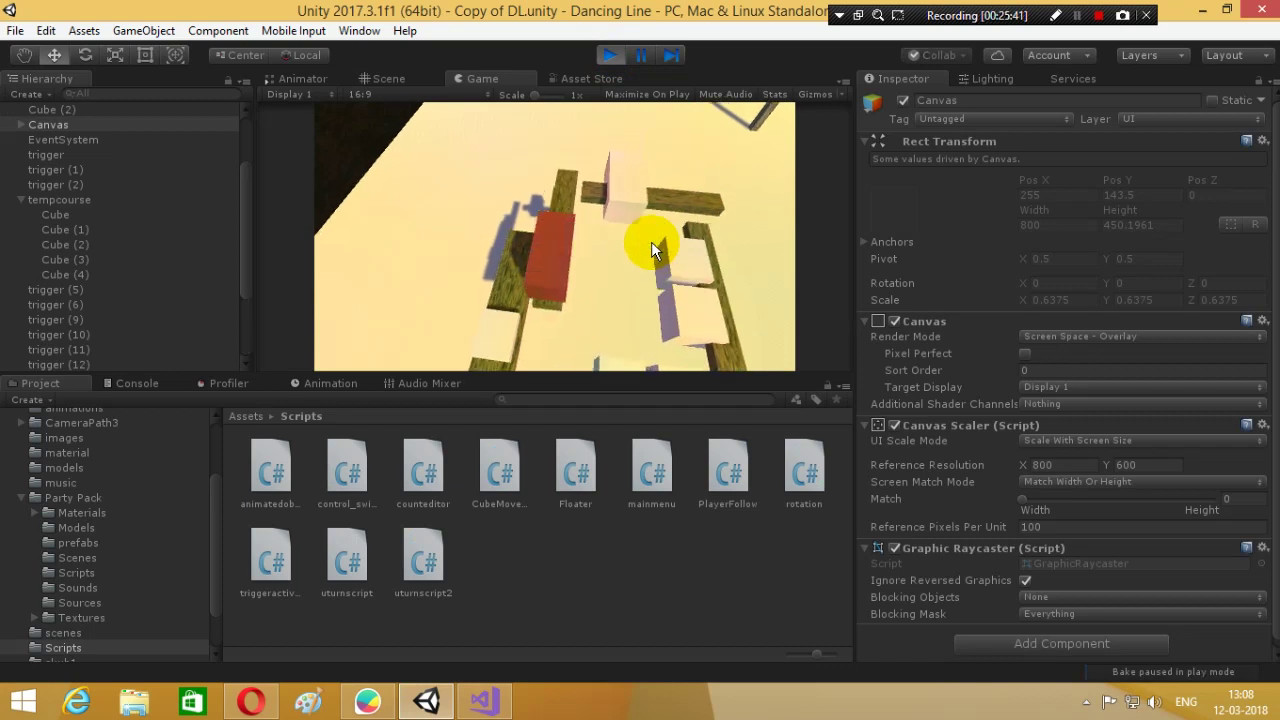
{"action": "left_click", "coordinate": [651, 241]}
{"action": "left_click", "coordinate": [651, 241]}
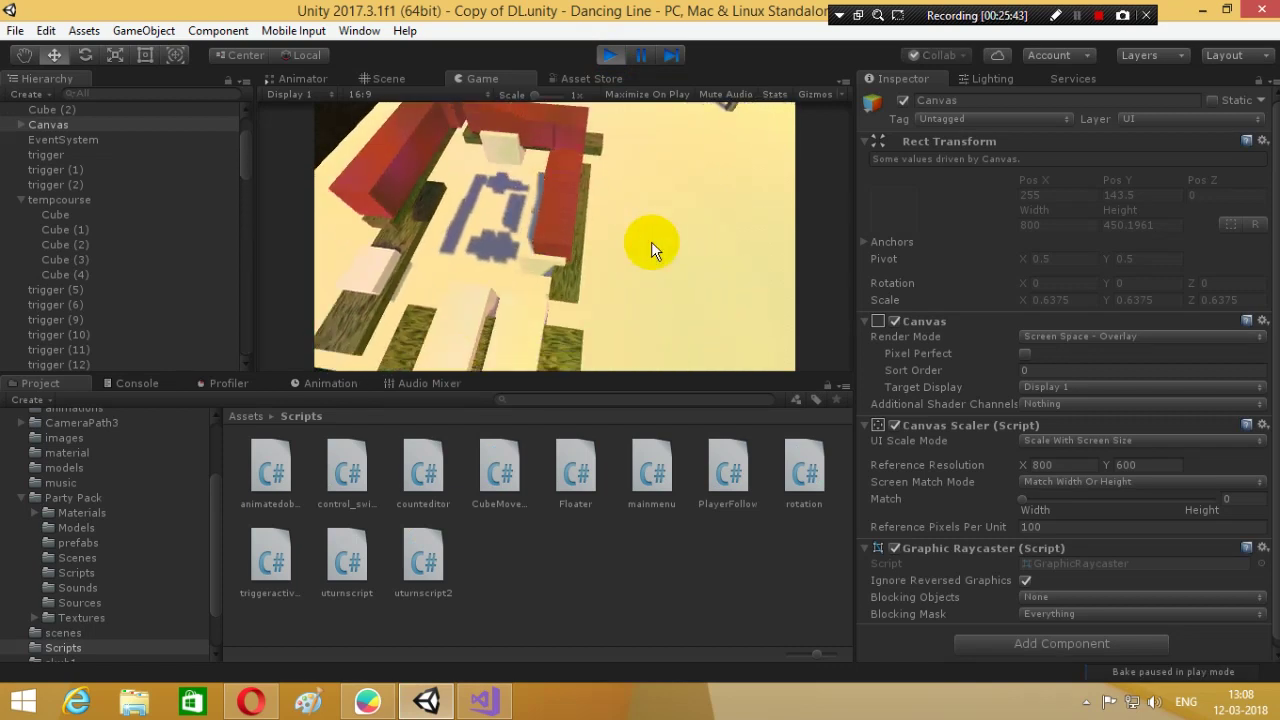
{"action": "left_click", "coordinate": [651, 245]}
{"action": "left_click", "coordinate": [651, 245]}
{"action": "left_click", "coordinate": [651, 245]}
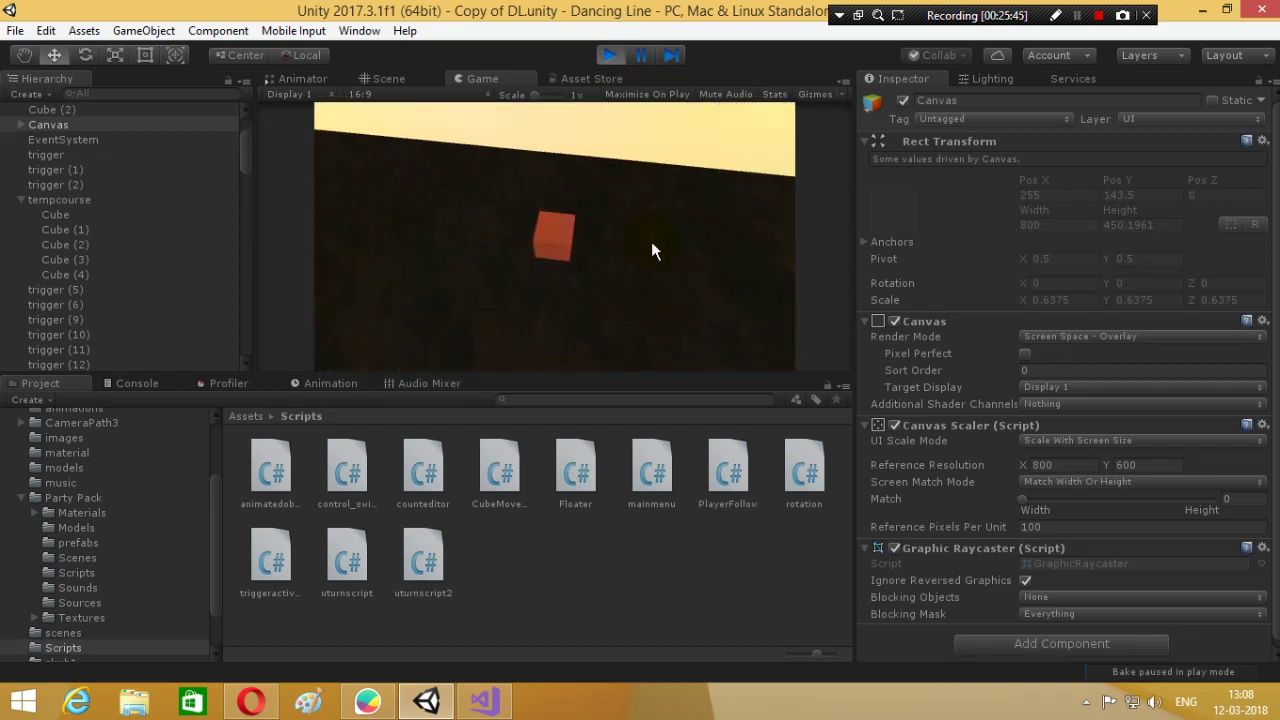
{"action": "left_click", "coordinate": [611, 56]}
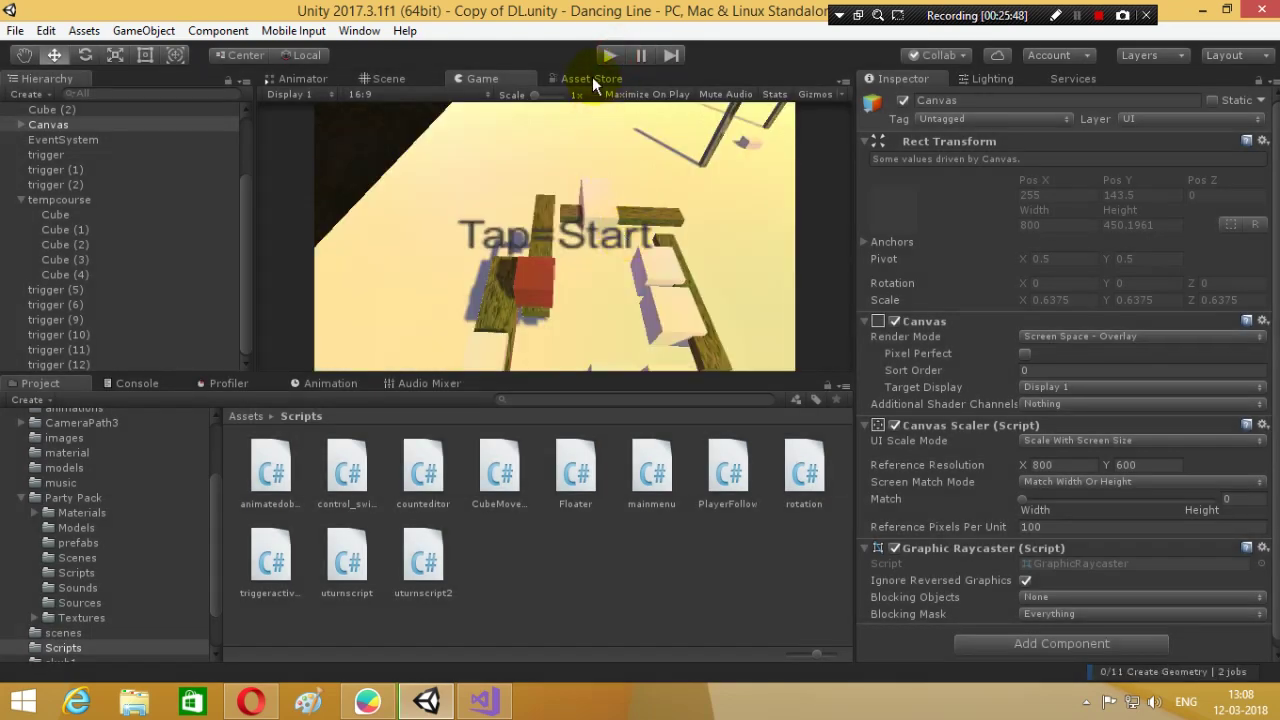
- Run one last short test, stop it, and return to the Scene view
{"action": "left_click", "coordinate": [608, 55]}
{"action": "left_click", "coordinate": [652, 190]}
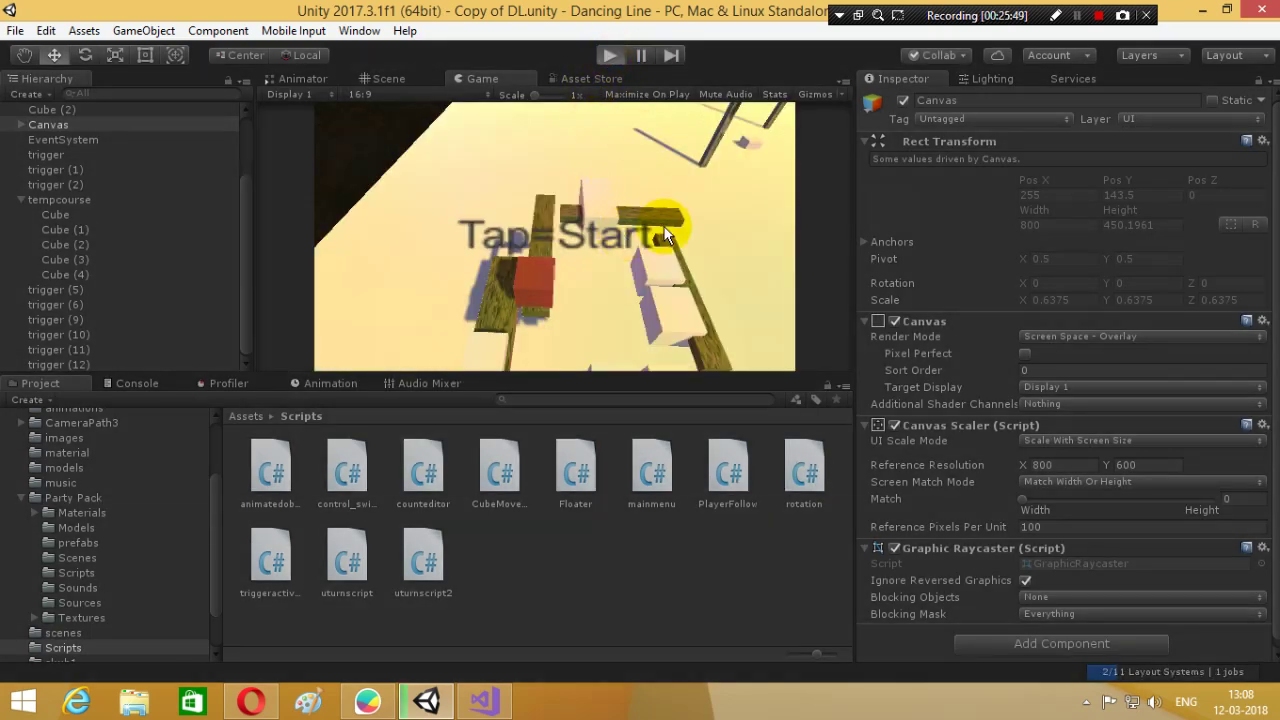
{"action": "left_click", "coordinate": [612, 55]}
{"action": "left_click", "coordinate": [400, 79]}
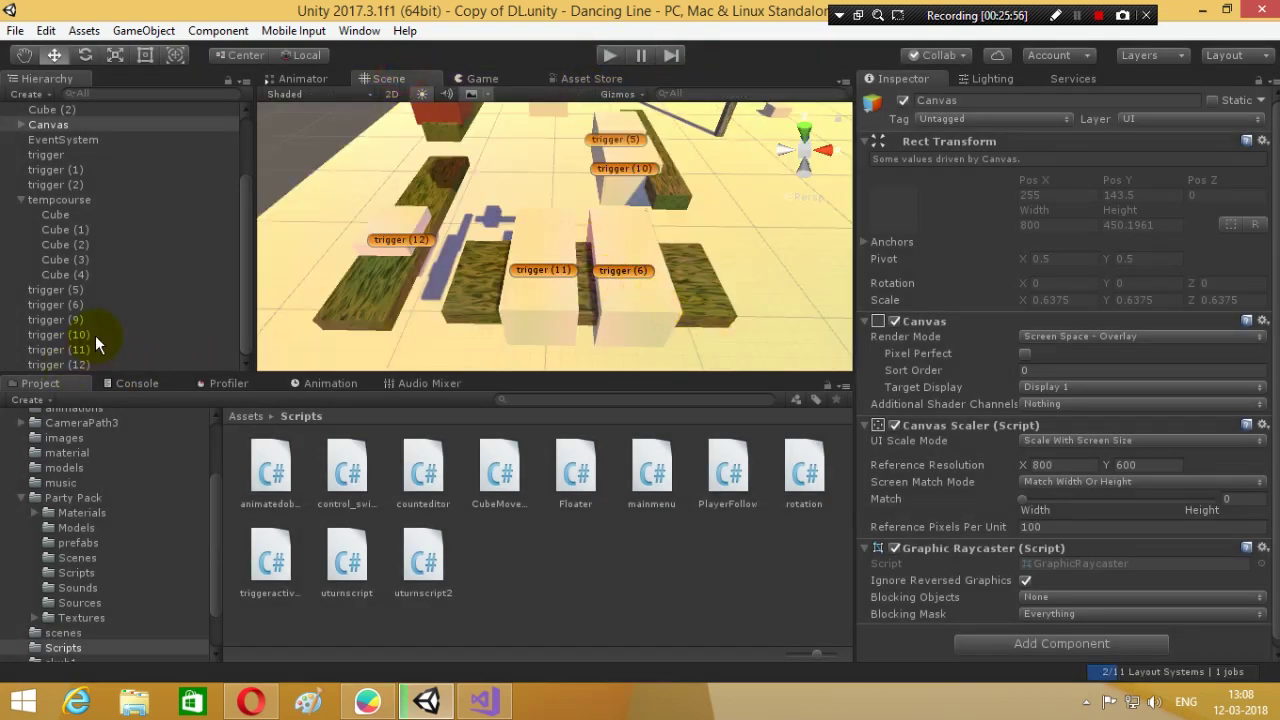
- Slide the track Cube with triggers (6) and (11) toward the camera
{"action": "left_click", "coordinate": [60, 304]}
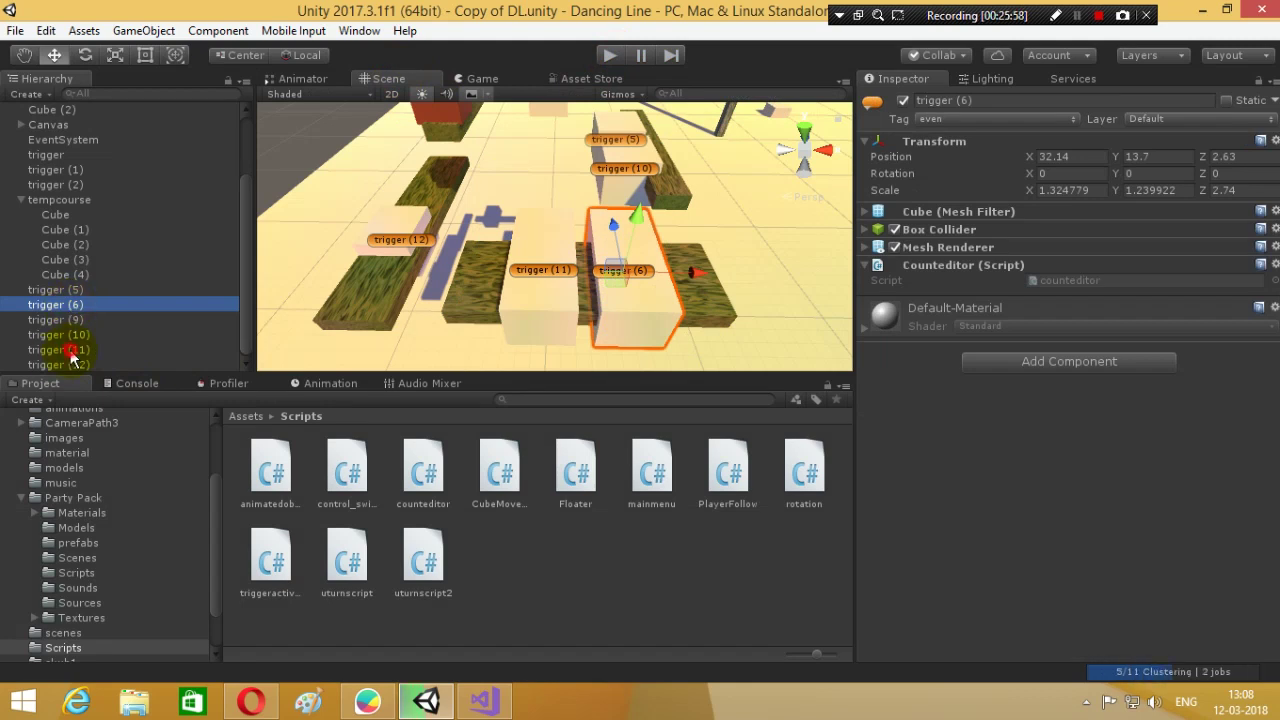
{"action": "left_click", "coordinate": [70, 350], "text": "ctrl"}
{"action": "left_click", "coordinate": [710, 292], "text": "ctrl"}
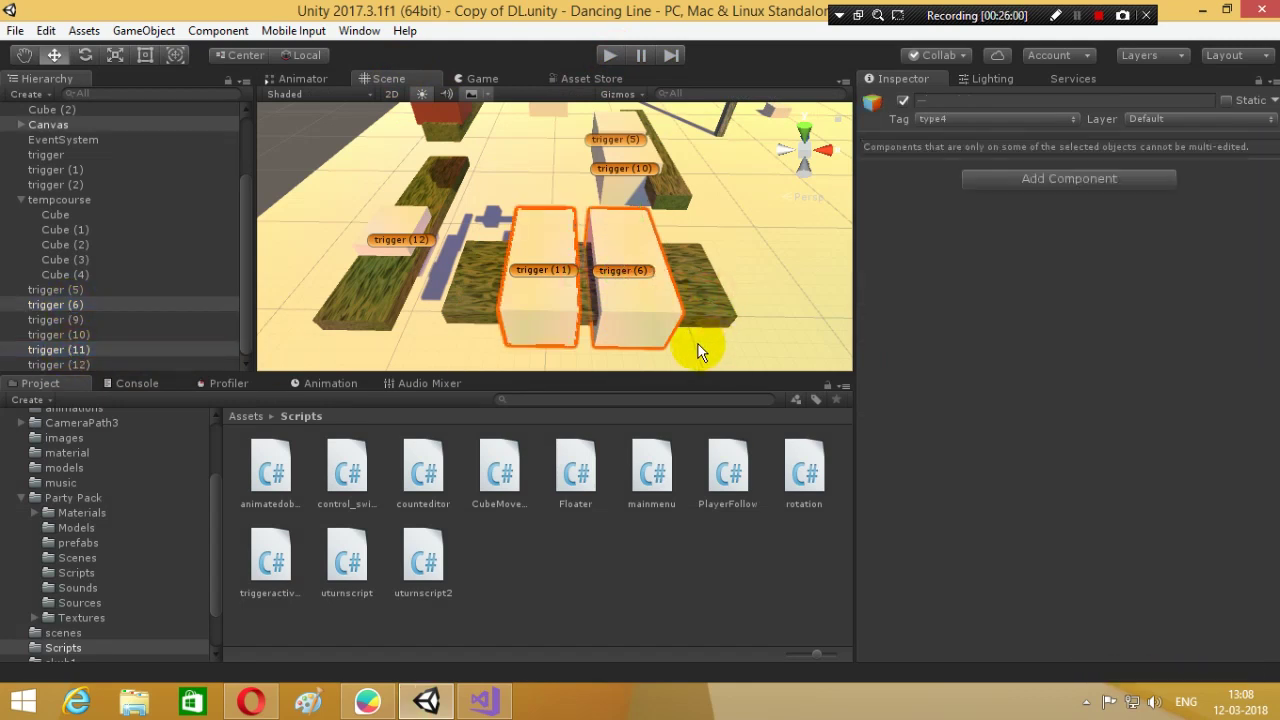
{"action": "left_click", "coordinate": [791, 316]}
{"action": "left_click", "coordinate": [709, 311]}
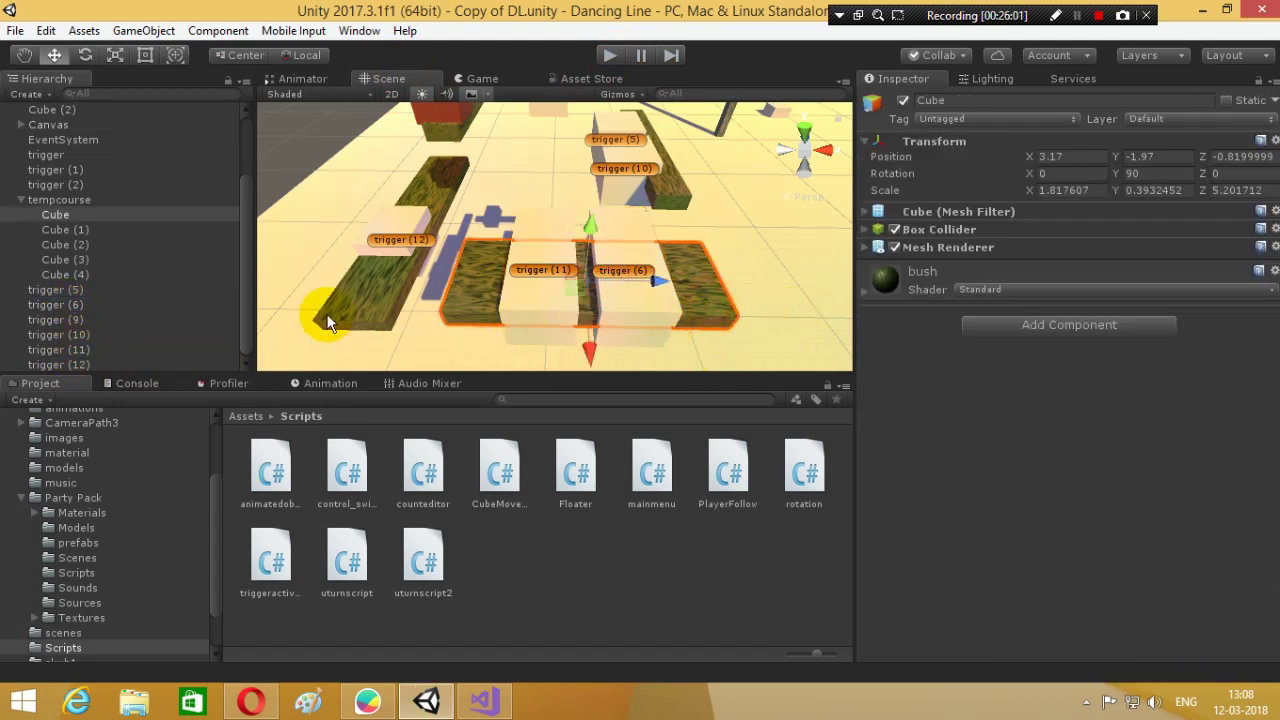
{"action": "left_click", "coordinate": [80, 305], "text": "ctrl"}
{"action": "left_click", "coordinate": [140, 349], "text": "ctrl"}
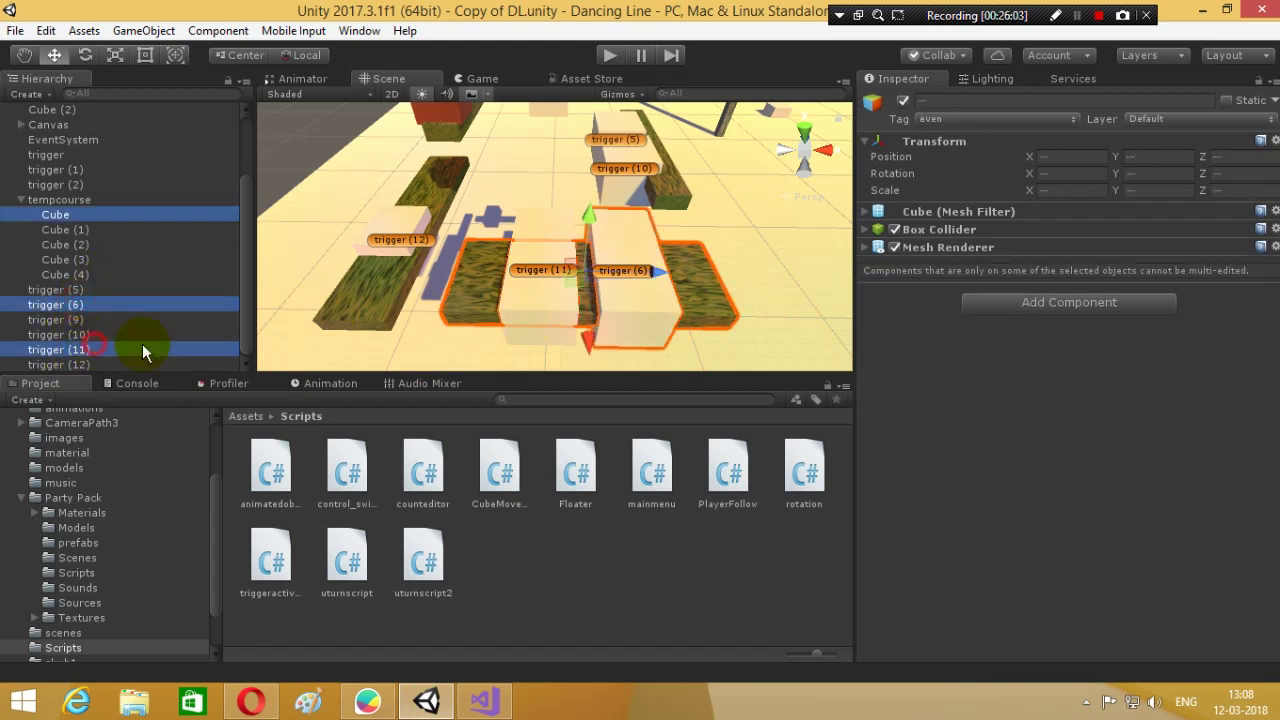
{"action": "left_click_drag", "start_coordinate": [585, 329], "coordinate": [587, 362]}
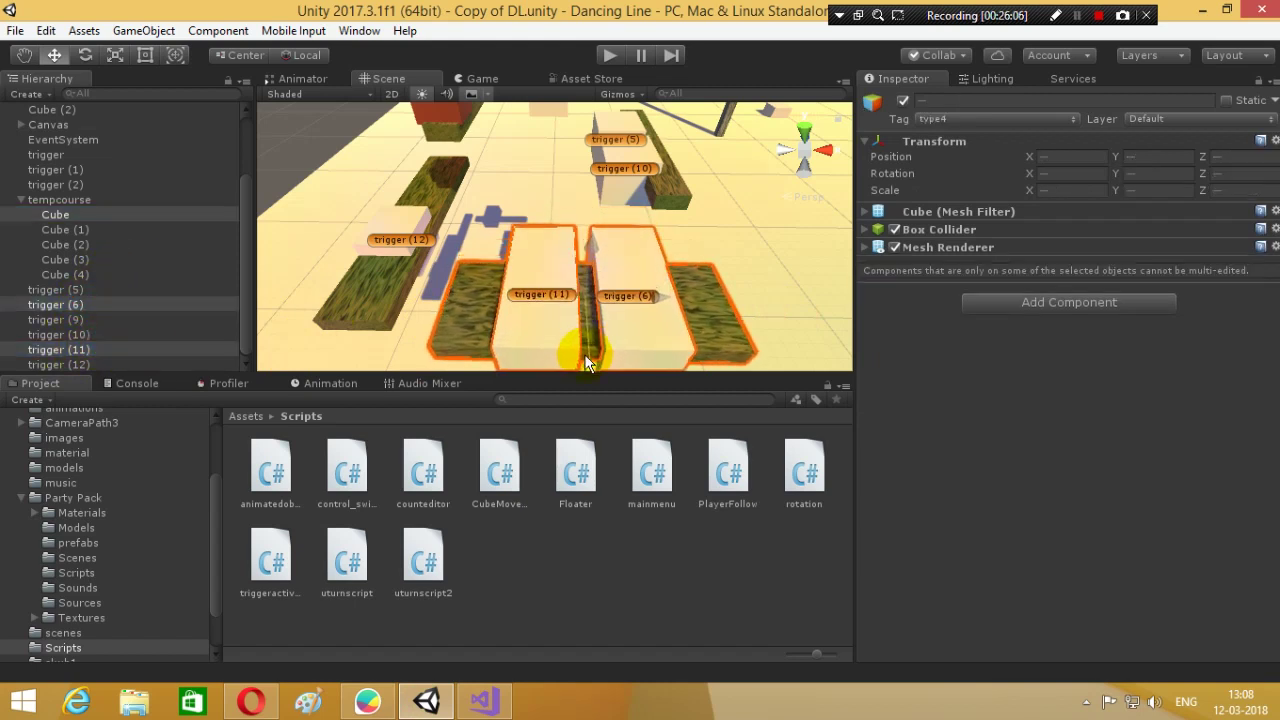
- Shift Cube (3) with trigger (12) down-left and start a play test
{"action": "left_click", "coordinate": [375, 294]}
{"action": "left_click", "coordinate": [424, 245]}
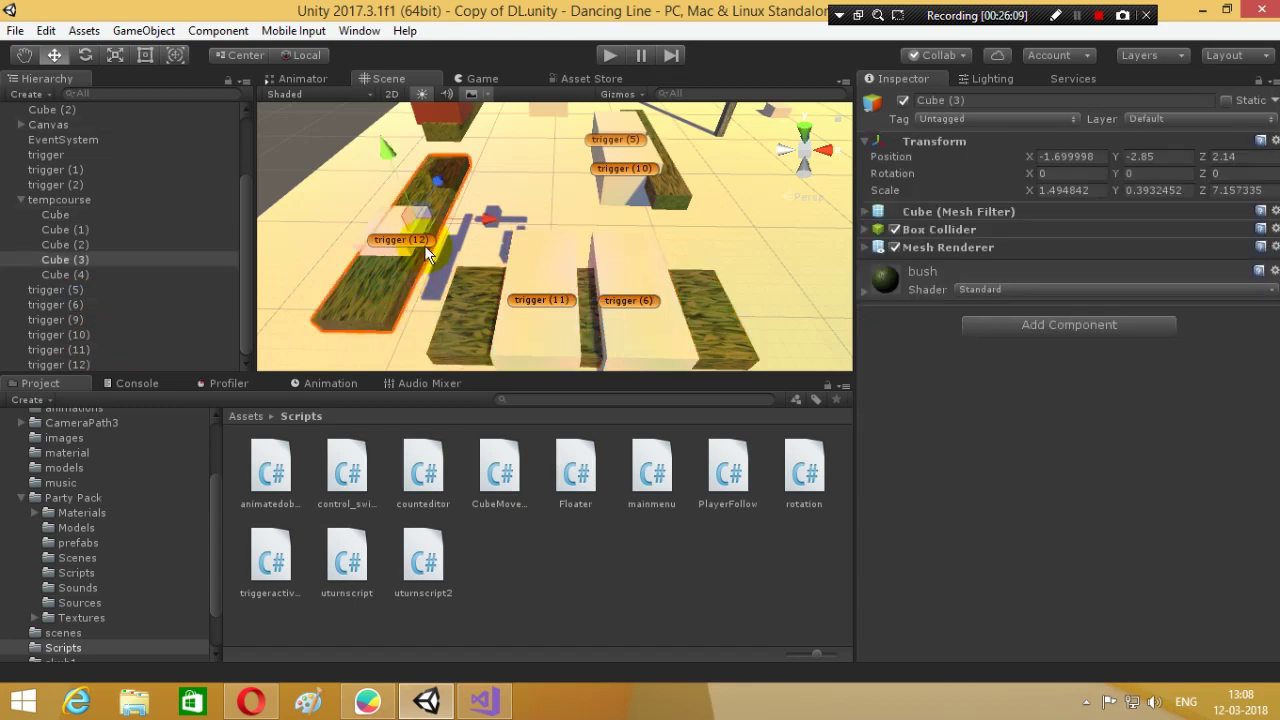
{"action": "left_click", "coordinate": [114, 363], "text": "ctrl"}
{"action": "left_click_drag", "start_coordinate": [445, 188], "coordinate": [427, 197]}
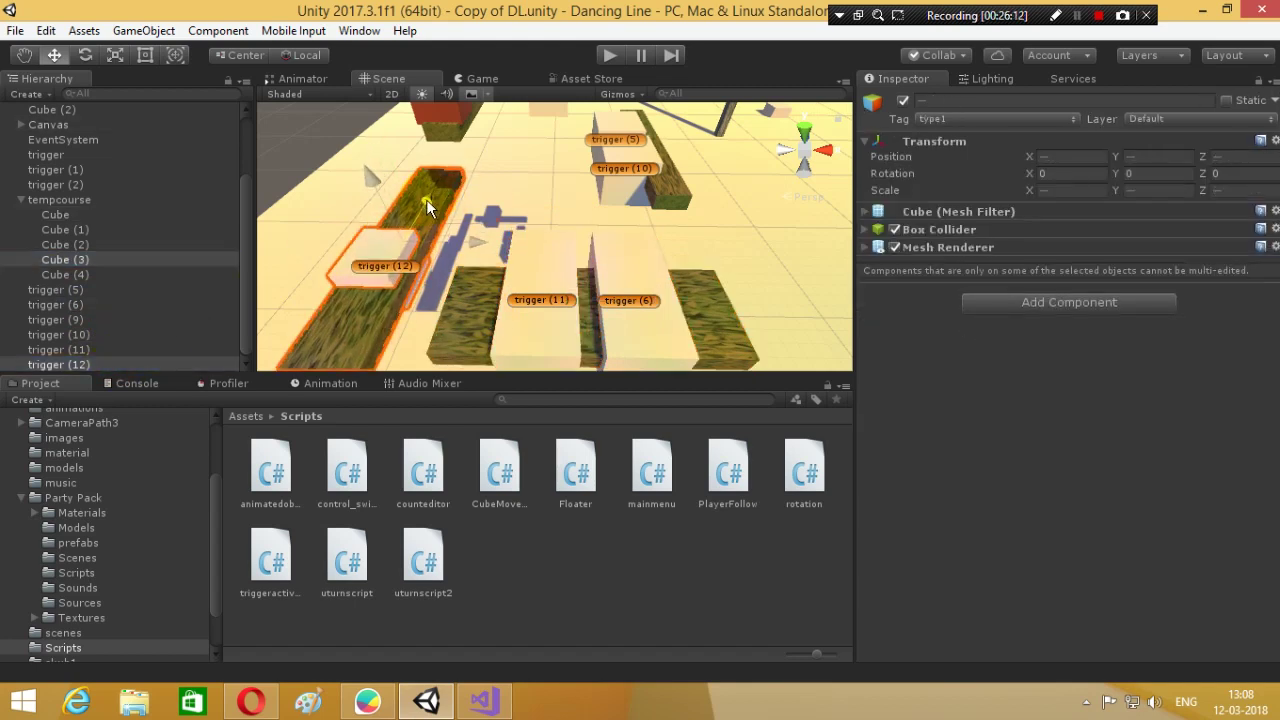
{"action": "left_click", "coordinate": [609, 55]}
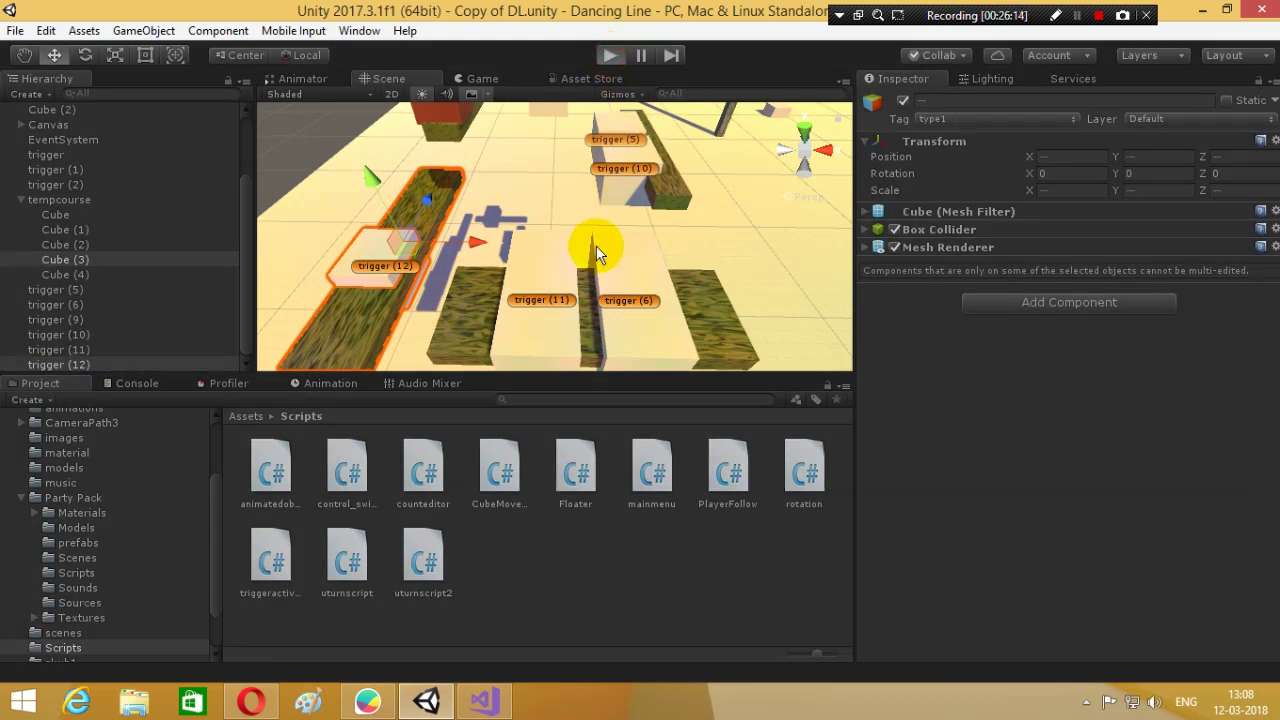
- Start the line on the shifted track and stop play once it falls
{"action": "left_click", "coordinate": [596, 245]}
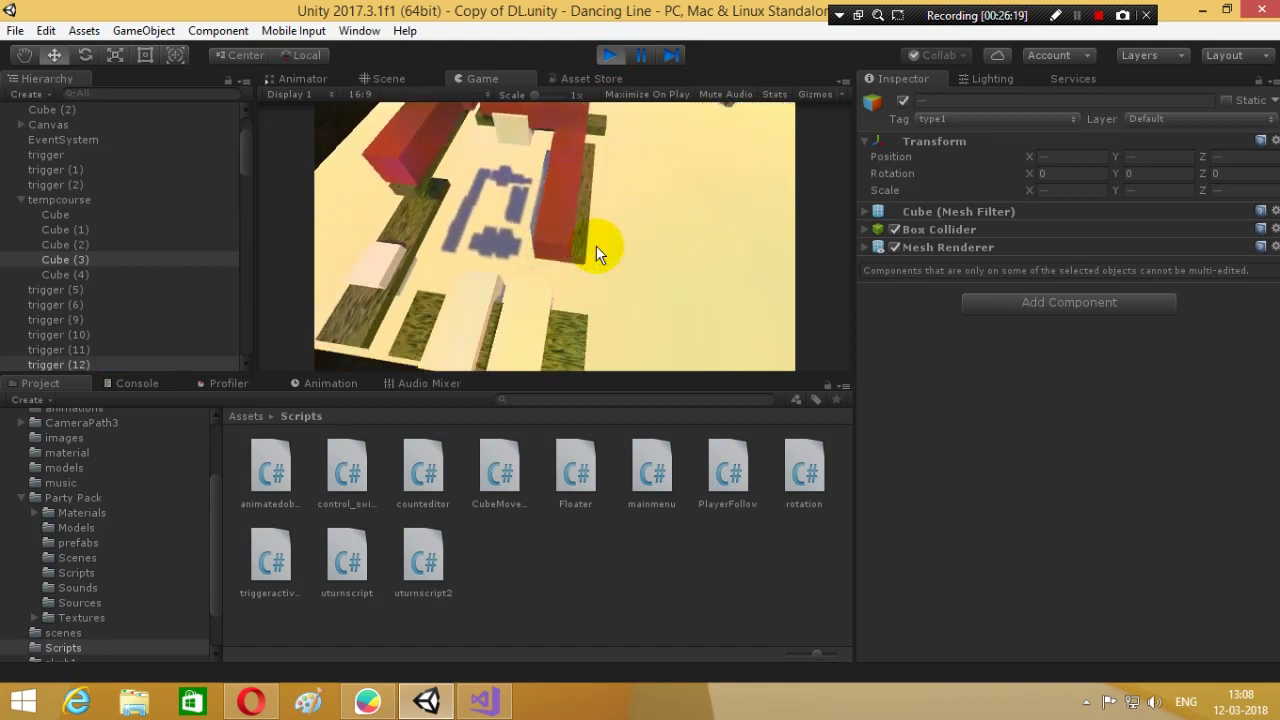
{"action": "left_click", "coordinate": [600, 62]}
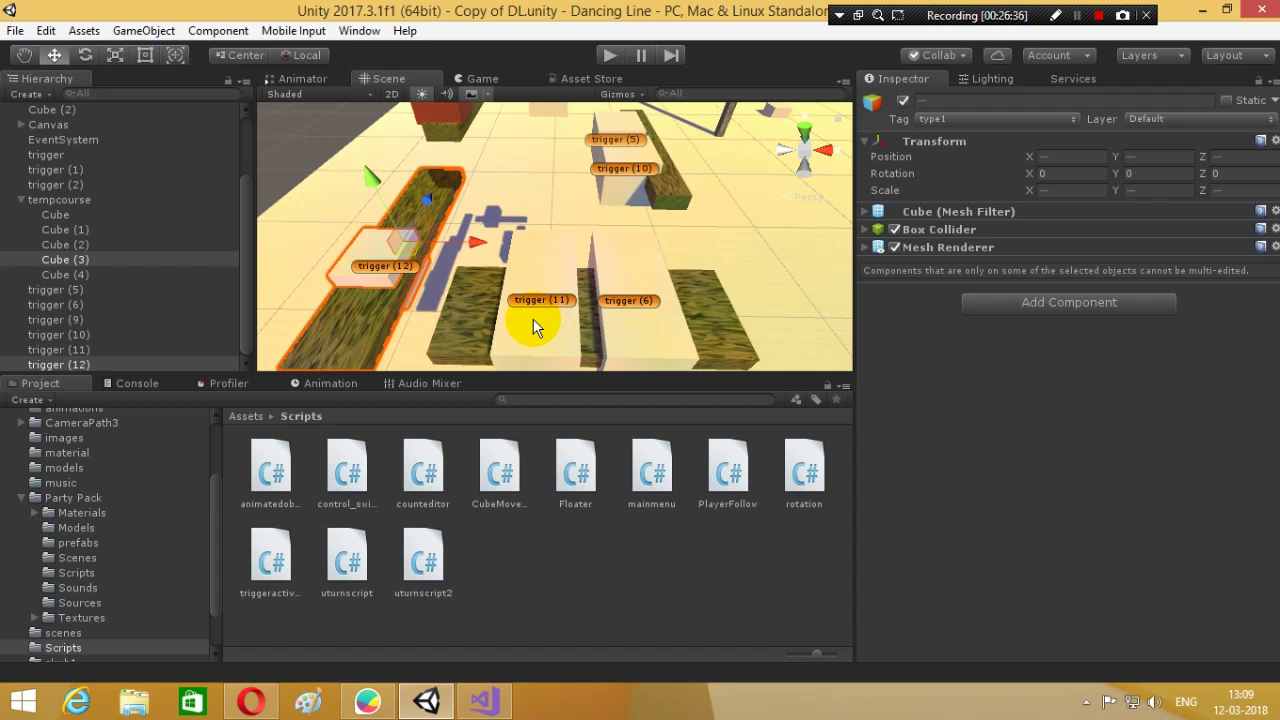
- Show the Rigidbody and Cube Movement settings of the player Cube under Copy of DL, then switch to the browser
{"action": "scroll", "coordinate": [60, 156], "scroll_direction": "up", "scroll_amount": 3}
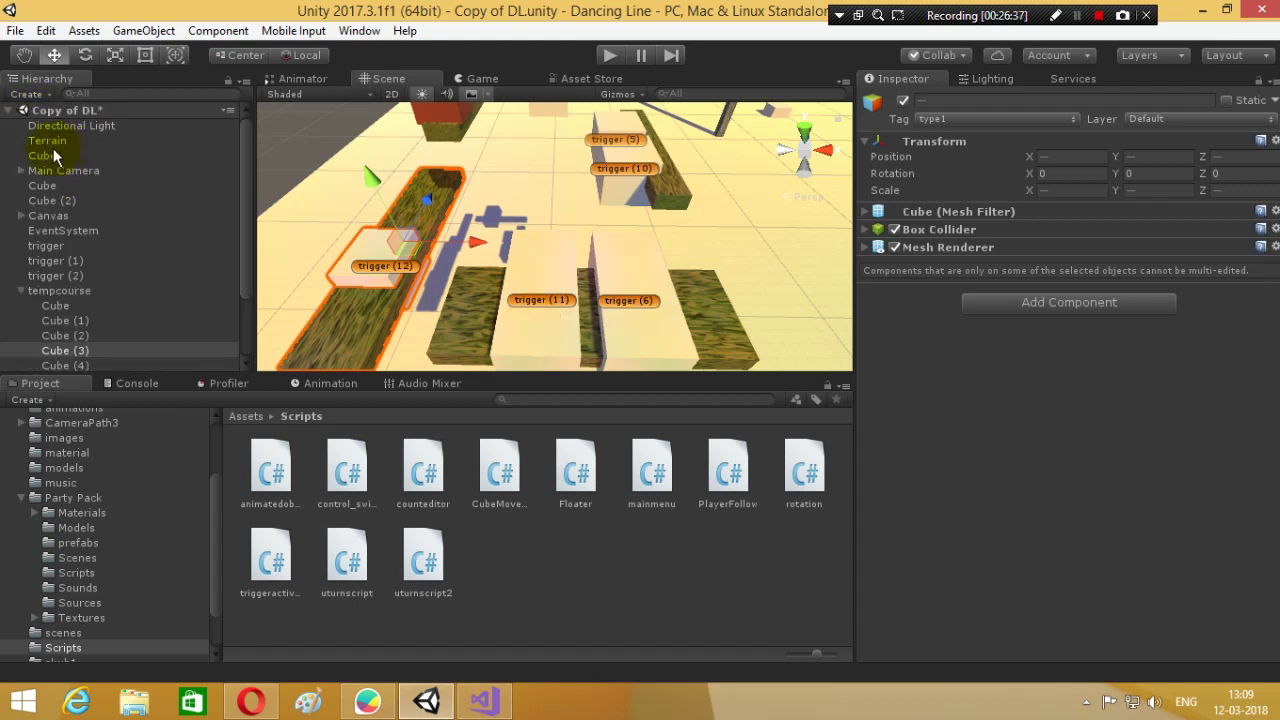
{"action": "left_click", "coordinate": [45, 155]}
{"action": "left_click", "coordinate": [408, 206]}
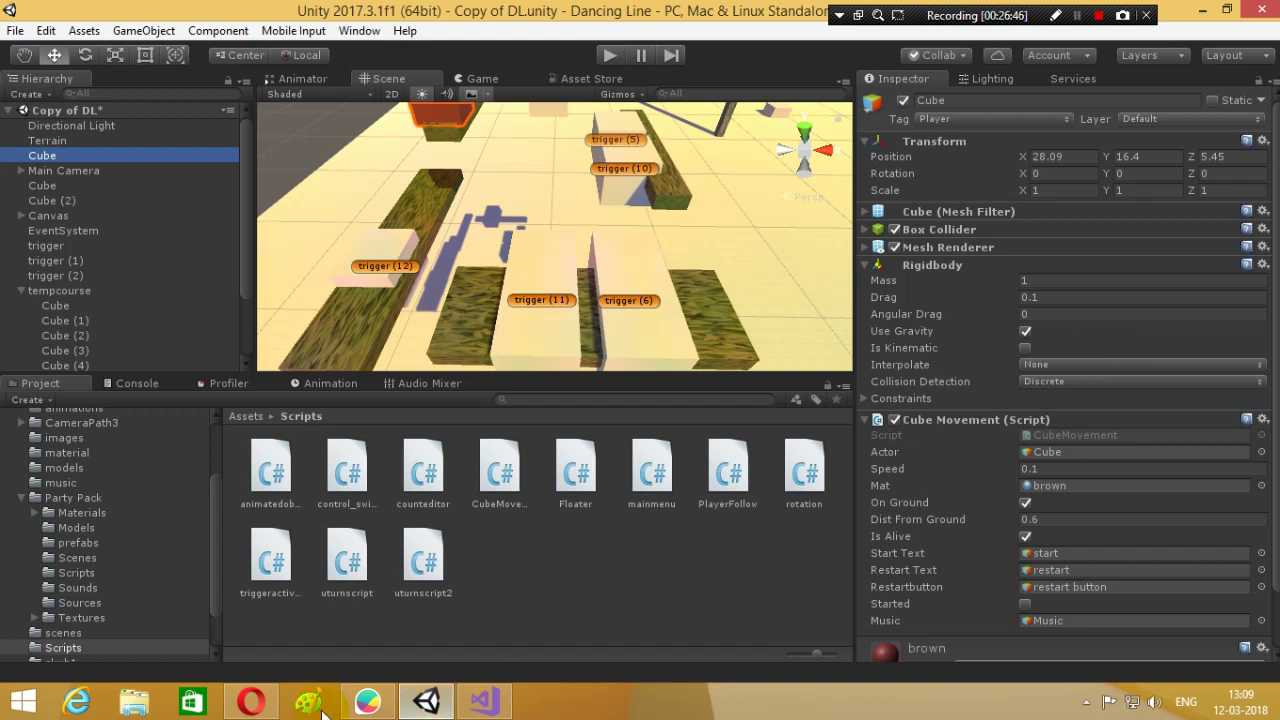
{"action": "left_click", "coordinate": [251, 701]}
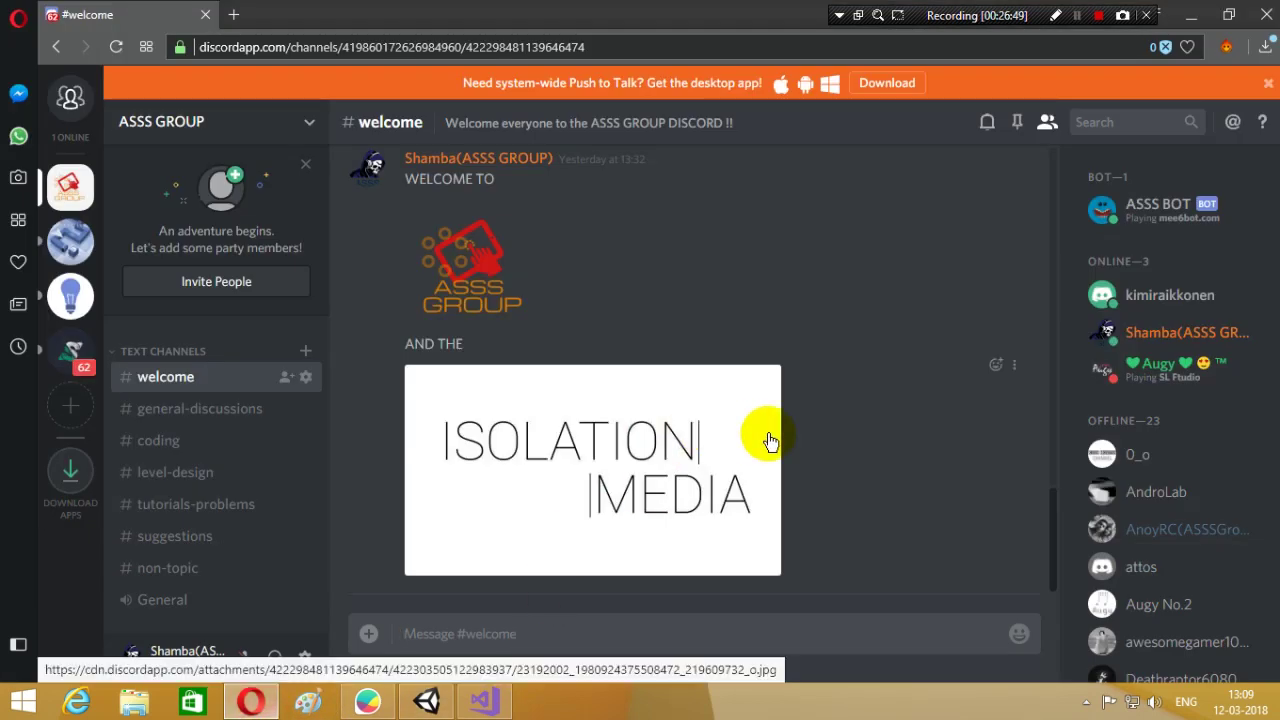
- Scroll through the ASSS GROUP #welcome channel and member list, then bring Unity back
{"action": "scroll", "coordinate": [767, 371], "scroll_direction": "up", "scroll_amount": 5}
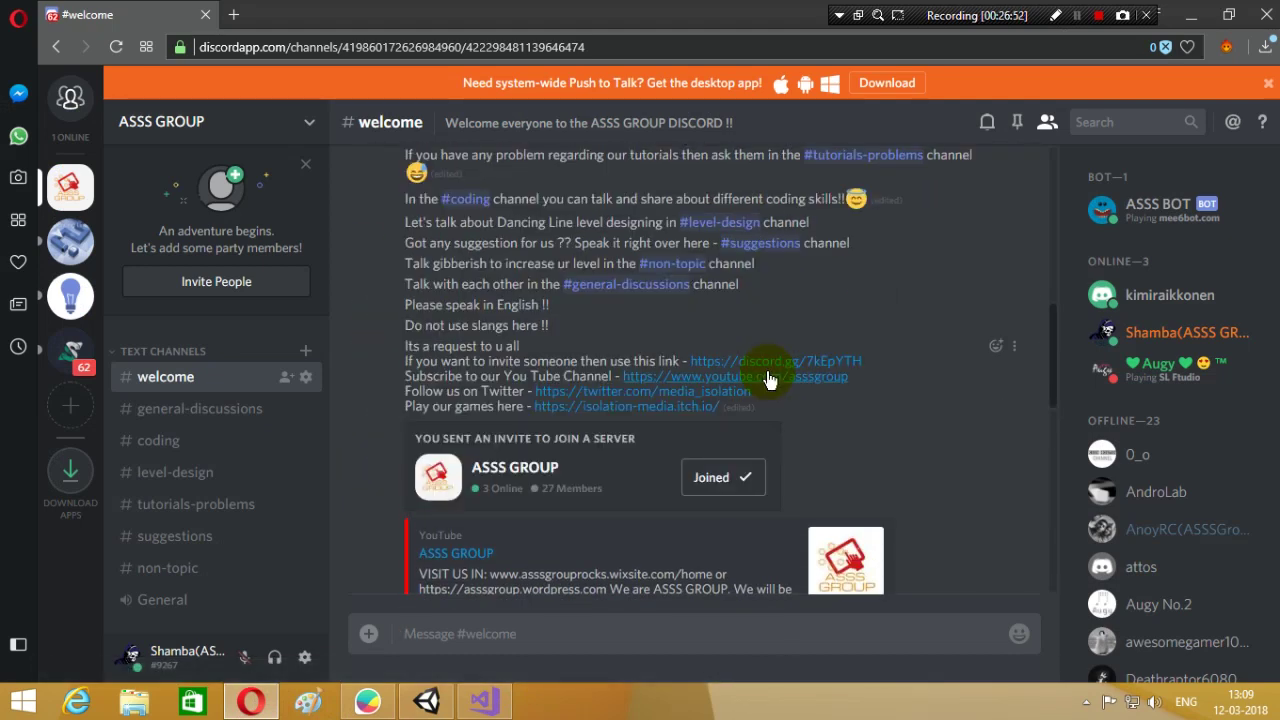
{"action": "scroll", "coordinate": [767, 379], "scroll_direction": "up", "scroll_amount": 3}
{"action": "scroll", "coordinate": [767, 379], "scroll_direction": "down", "scroll_amount": 3}
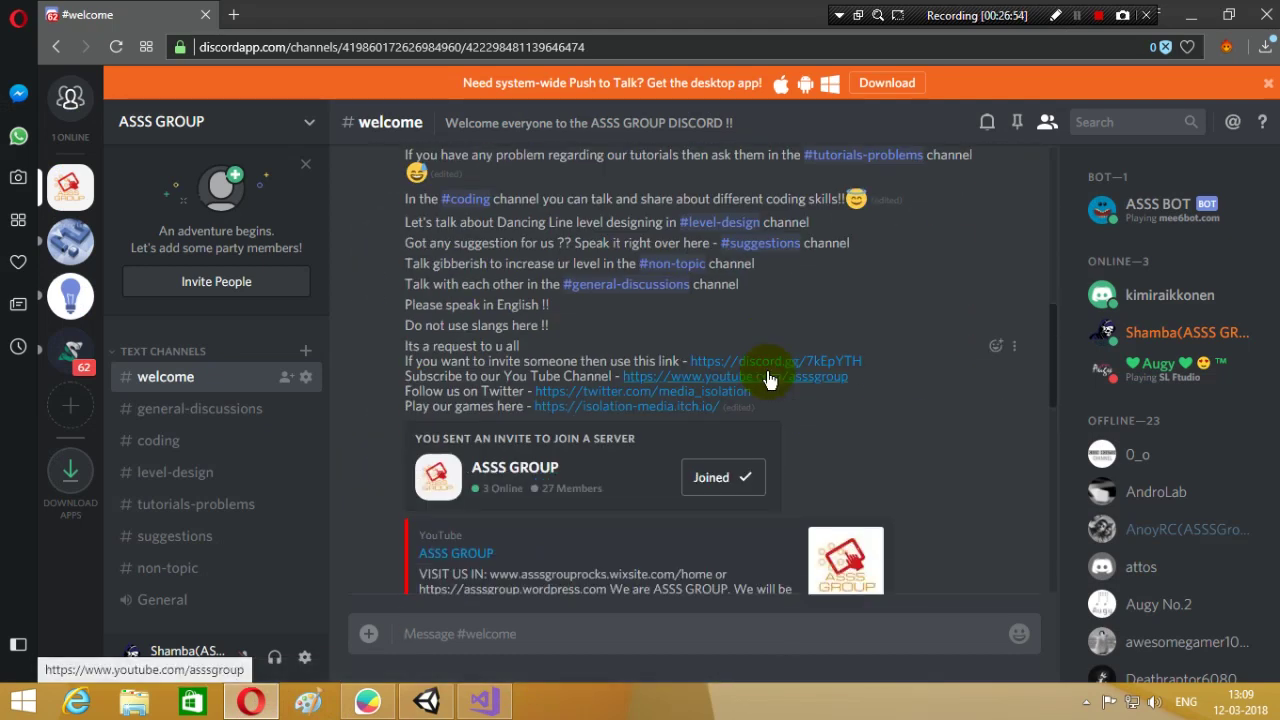
{"action": "scroll", "coordinate": [767, 375], "scroll_direction": "down", "scroll_amount": 3}
{"action": "scroll", "coordinate": [767, 371], "scroll_direction": "down", "scroll_amount": 2}
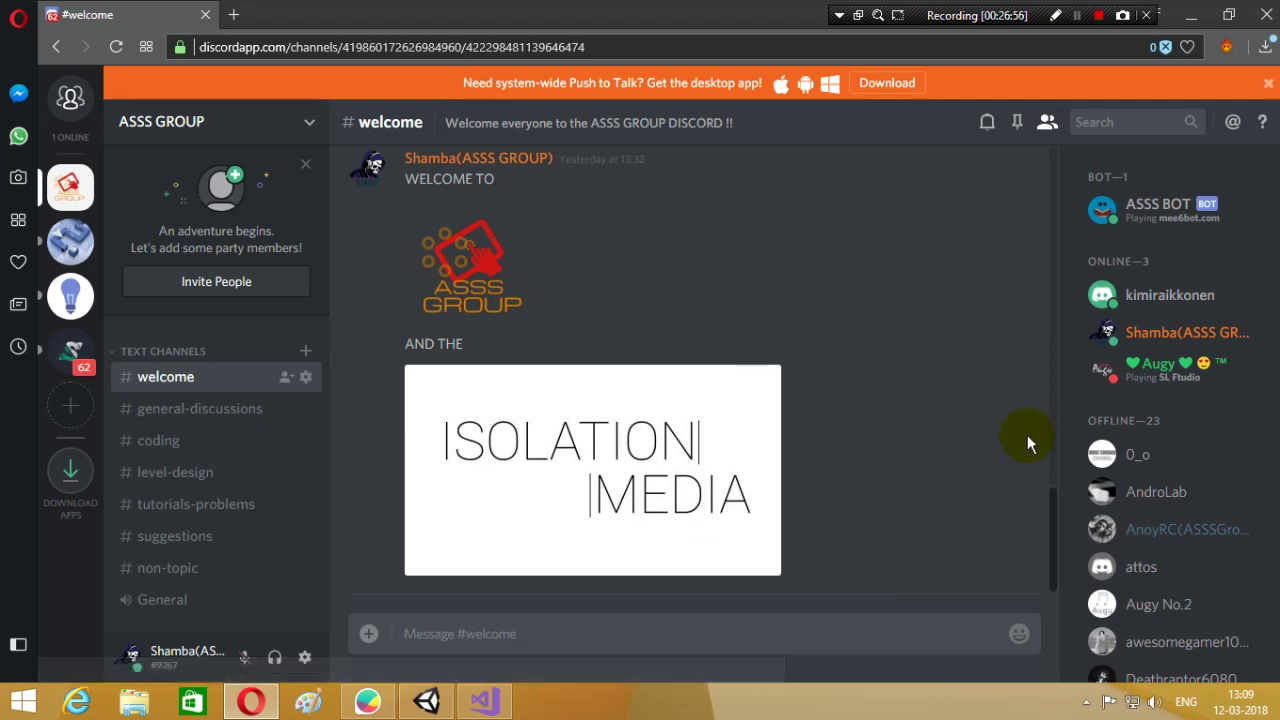
{"action": "scroll", "coordinate": [1250, 443], "scroll_direction": "down", "scroll_amount": 2}
{"action": "scroll", "coordinate": [1186, 586], "scroll_direction": "down", "scroll_amount": 1}
{"action": "scroll", "coordinate": [1178, 457], "scroll_direction": "down", "scroll_amount": 2}
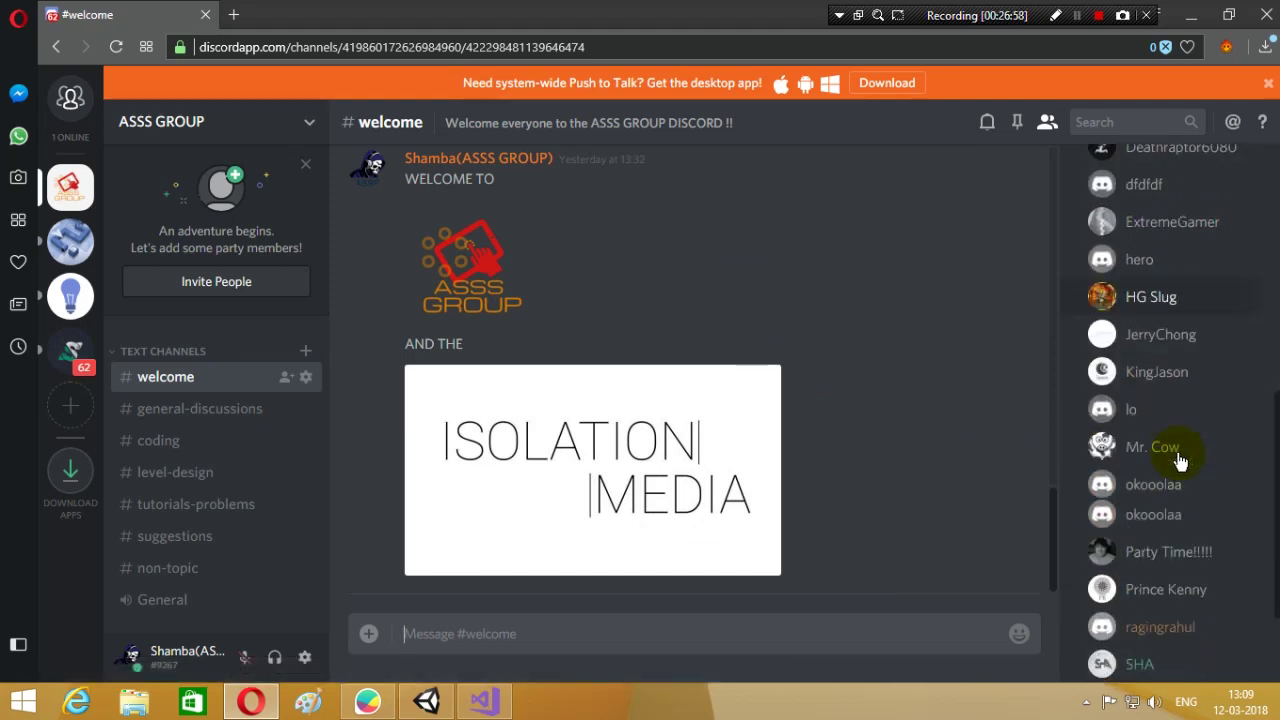
{"action": "scroll", "coordinate": [1180, 459], "scroll_direction": "down", "scroll_amount": 1}
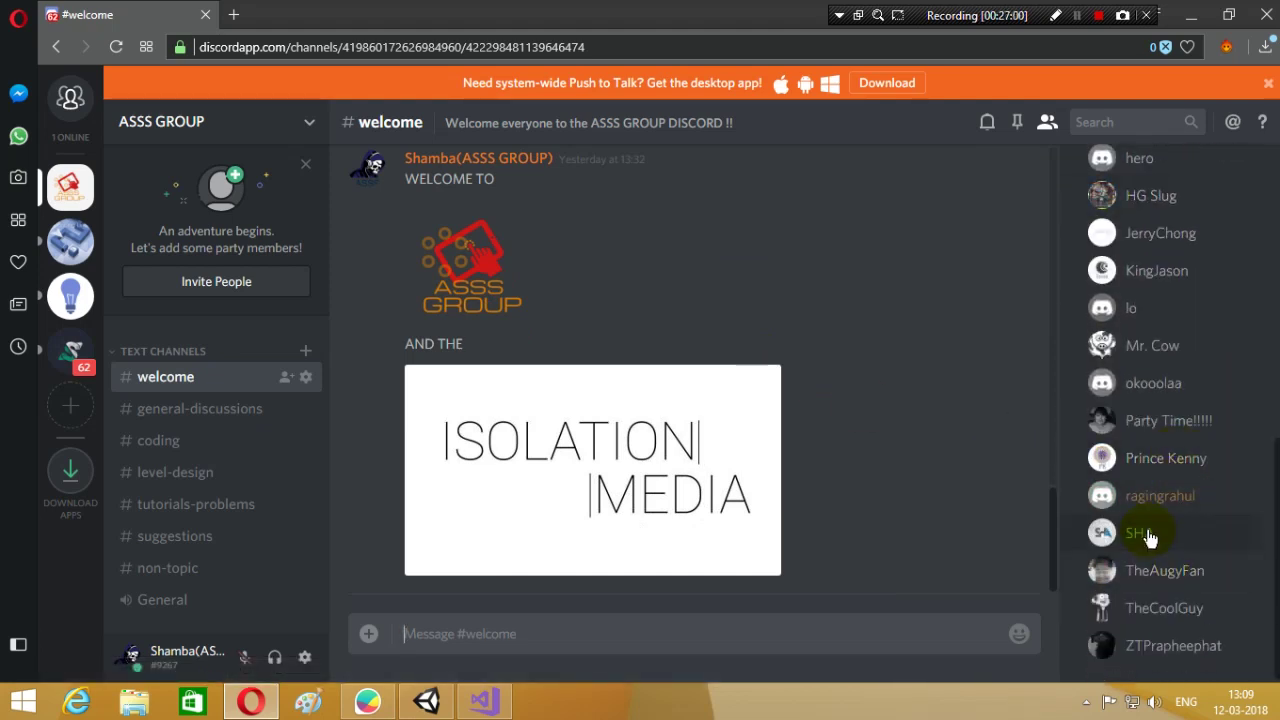
{"action": "scroll", "coordinate": [1148, 537], "scroll_direction": "up", "scroll_amount": 1}
{"action": "scroll", "coordinate": [1148, 537], "scroll_direction": "up", "scroll_amount": 1}
{"action": "scroll", "coordinate": [1148, 537], "scroll_direction": "up", "scroll_amount": 1}
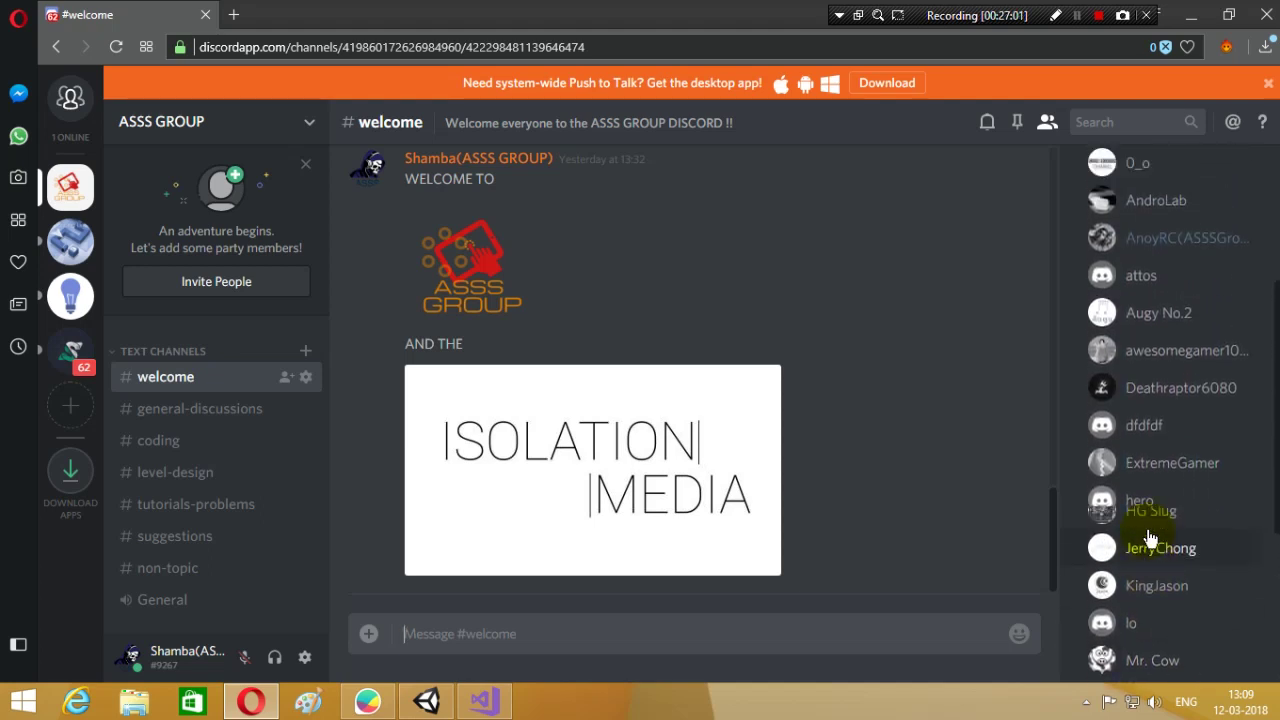
{"action": "scroll", "coordinate": [1148, 537], "scroll_direction": "up", "scroll_amount": 1}
{"action": "scroll", "coordinate": [1185, 404], "scroll_direction": "up", "scroll_amount": 2}
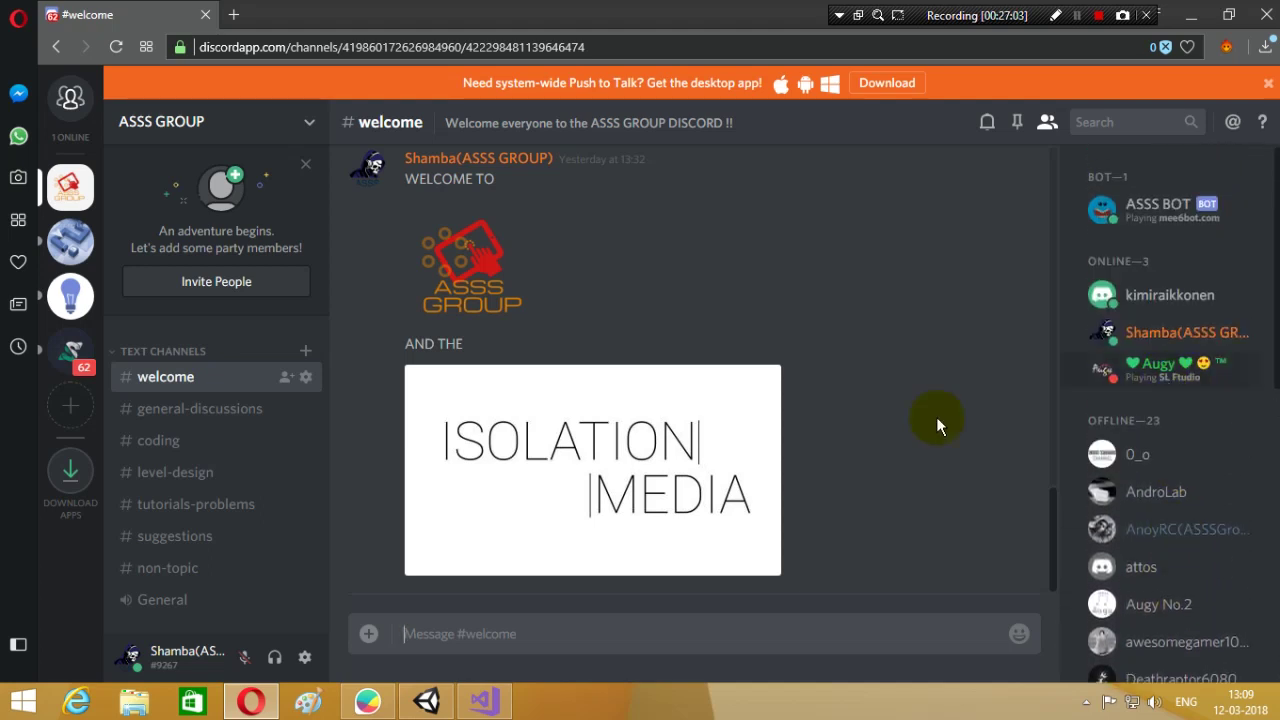
{"action": "scroll", "coordinate": [1057, 425], "scroll_direction": "up", "scroll_amount": 1}
{"action": "scroll", "coordinate": [768, 505], "scroll_direction": "down", "scroll_amount": 3}
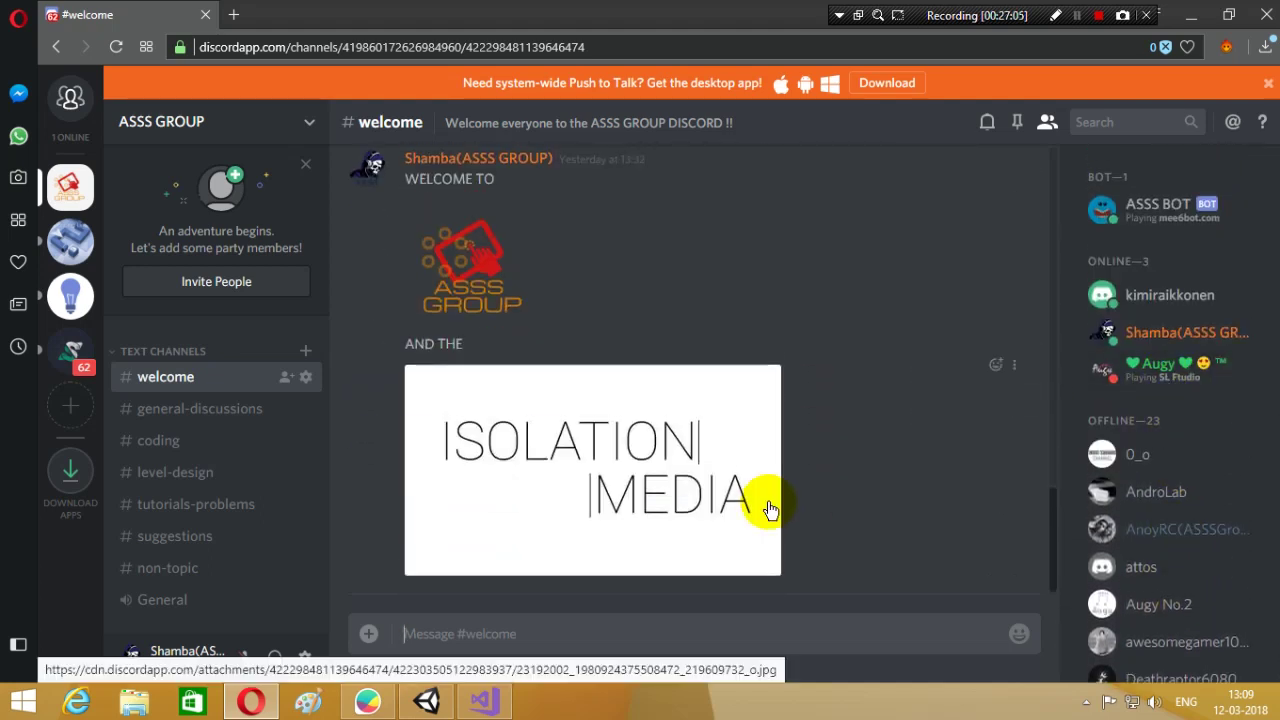
{"action": "scroll", "coordinate": [768, 510], "scroll_direction": "up", "scroll_amount": 2}
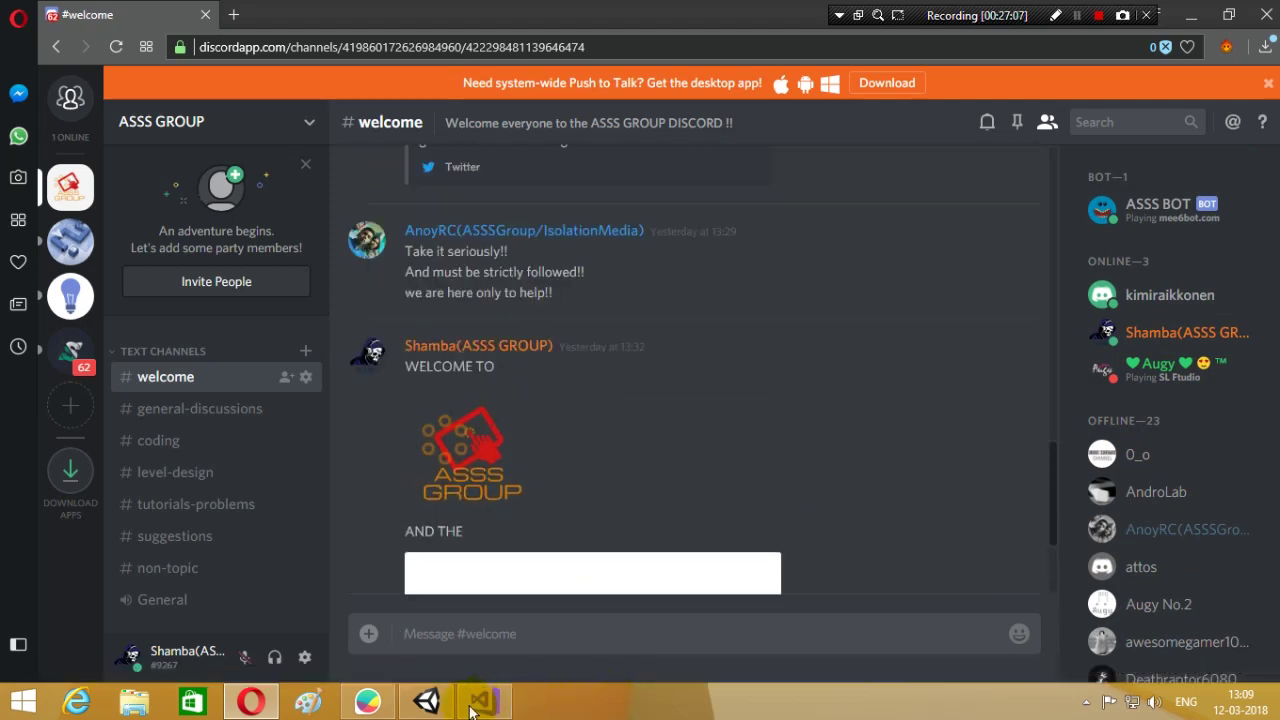
{"action": "left_click", "coordinate": [447, 708]}
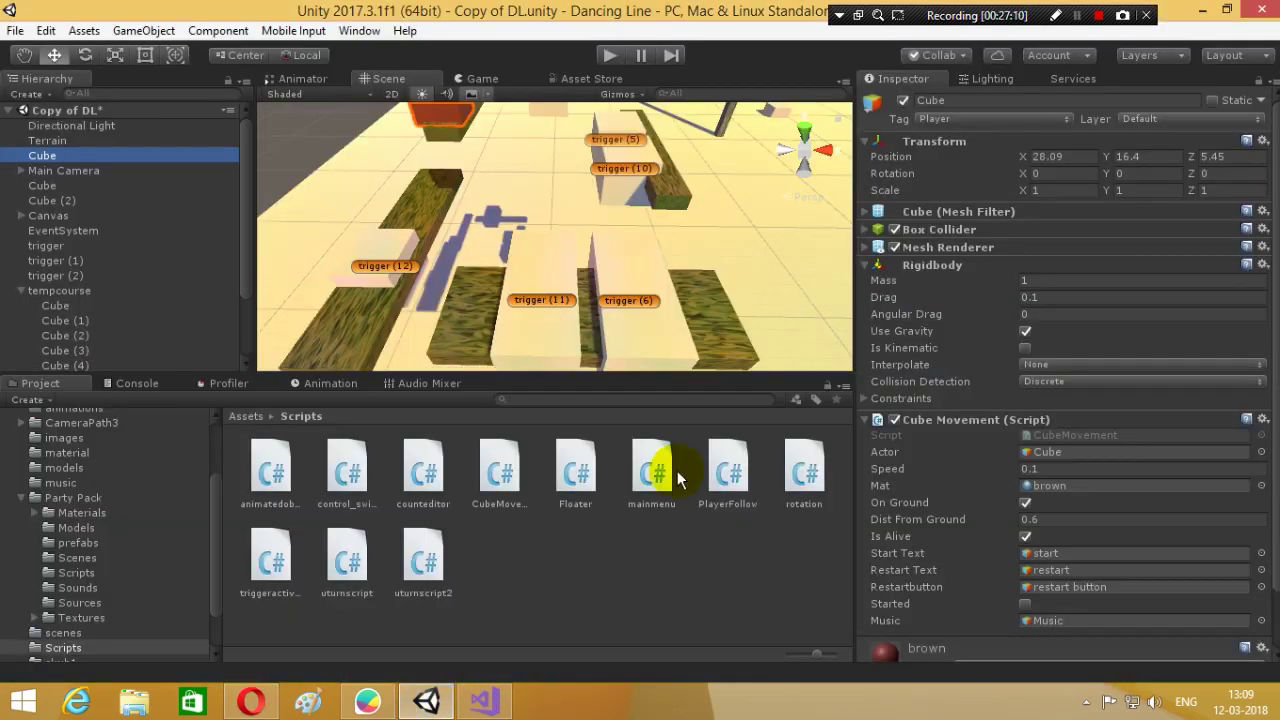